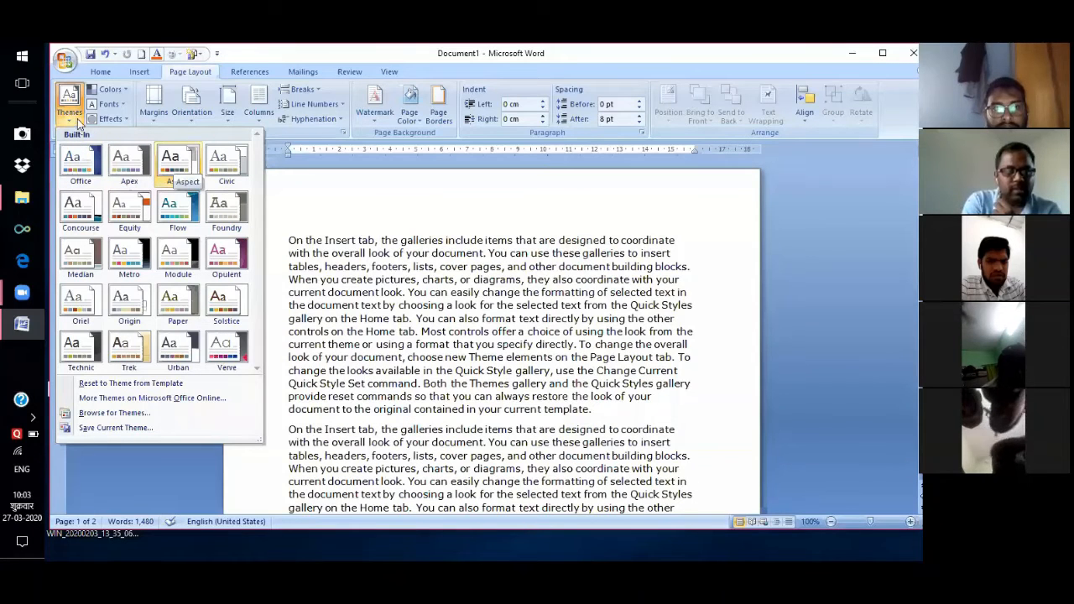
# Apply a built-in theme, browse the Themes gallery again, then show the theme Fonts pairings.
pyautogui.click(67, 125)
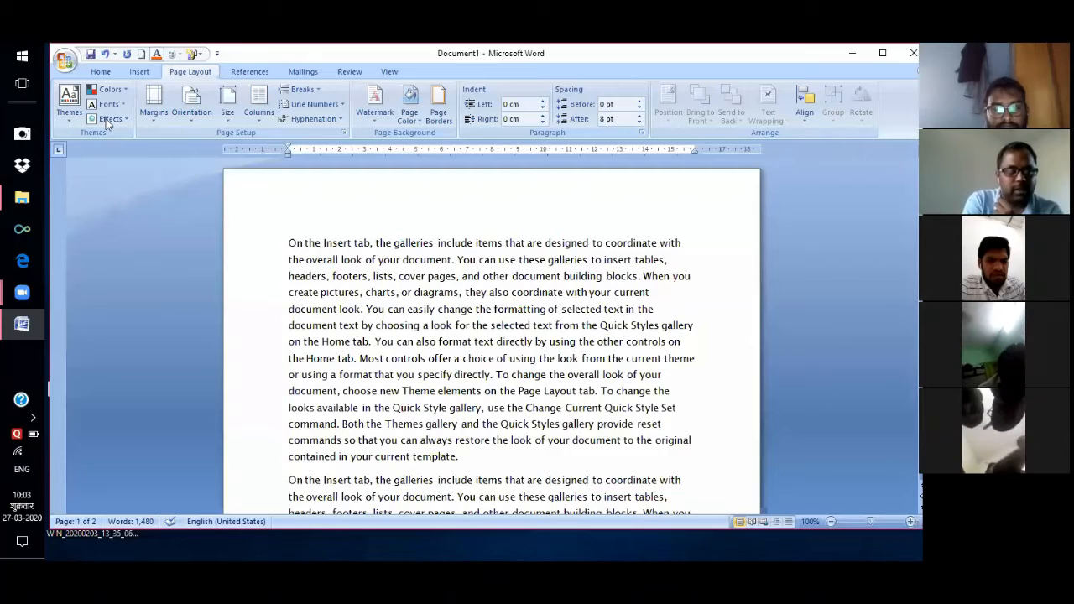
pyautogui.hotkey('alt', 'p')
pyautogui.press('t')
pyautogui.press('h')
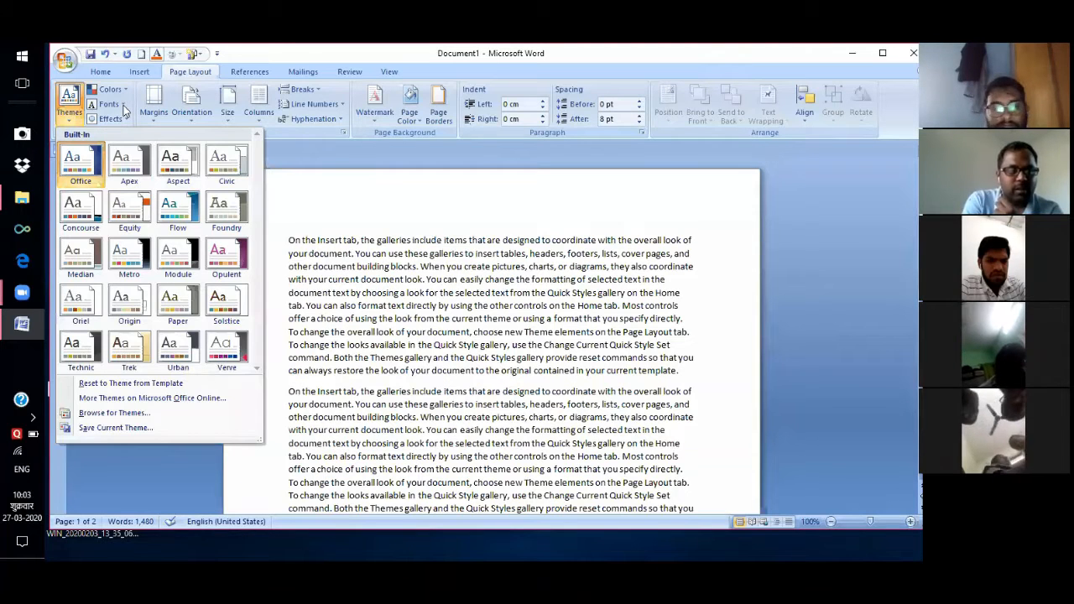
pyautogui.click(124, 107)
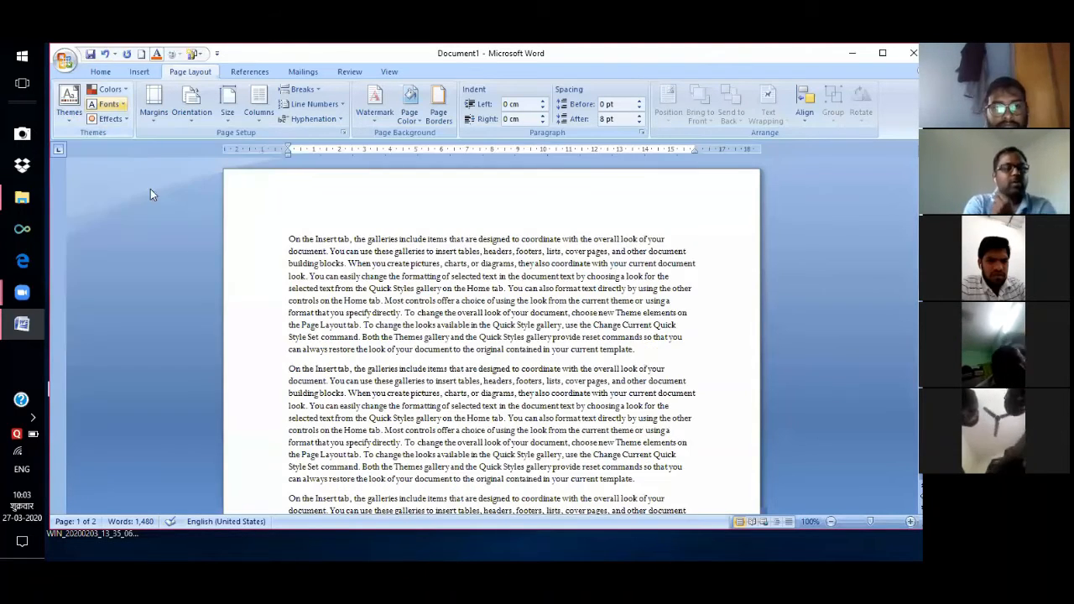
pyautogui.press('Return')
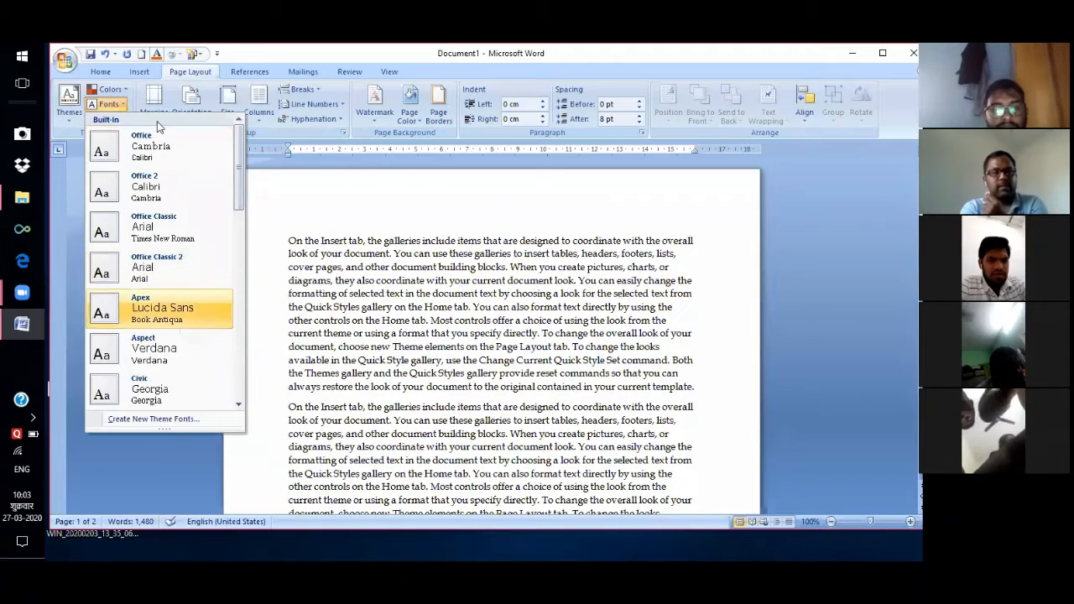
# Dismiss the theme Fonts gallery without picking a font pairing.
pyautogui.click(254, 214)
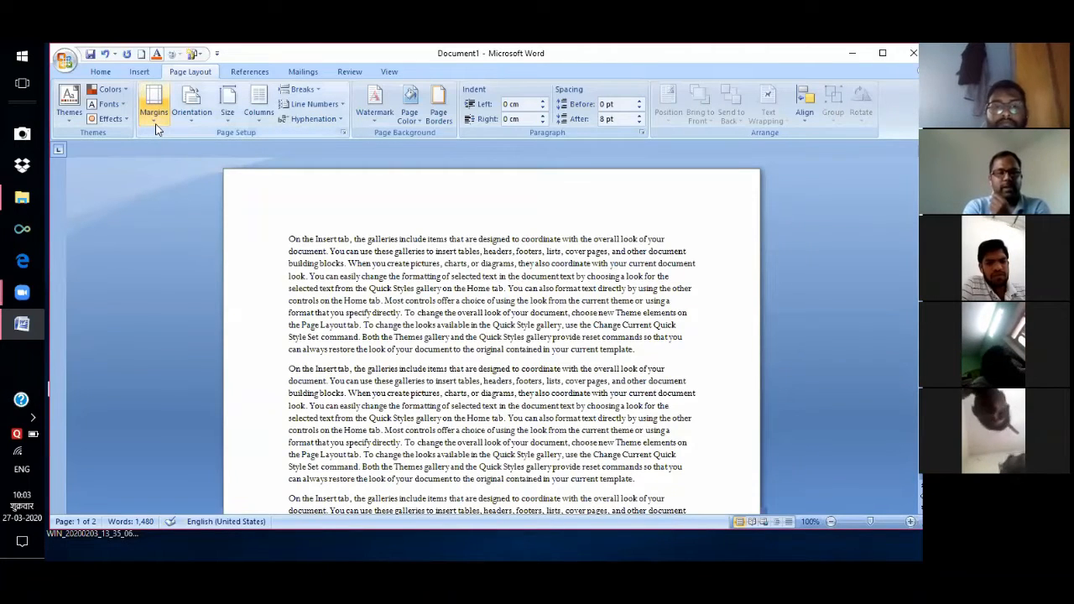
# Apply the Narrow 1.27 cm margin preset to the page.
pyautogui.click(154, 125)
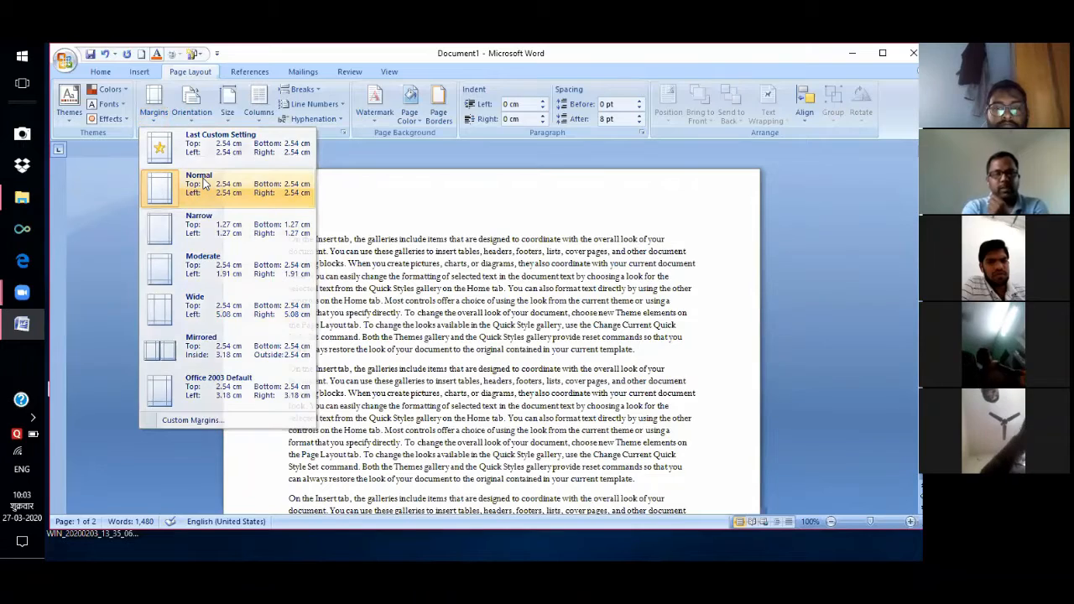
pyautogui.click(153, 125)
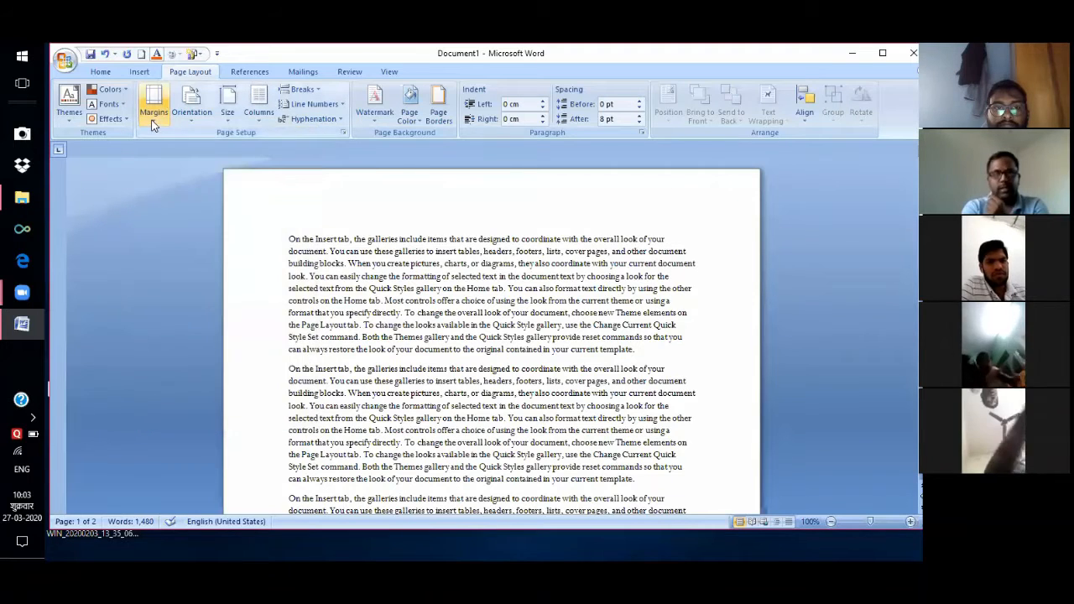
pyautogui.click(153, 117)
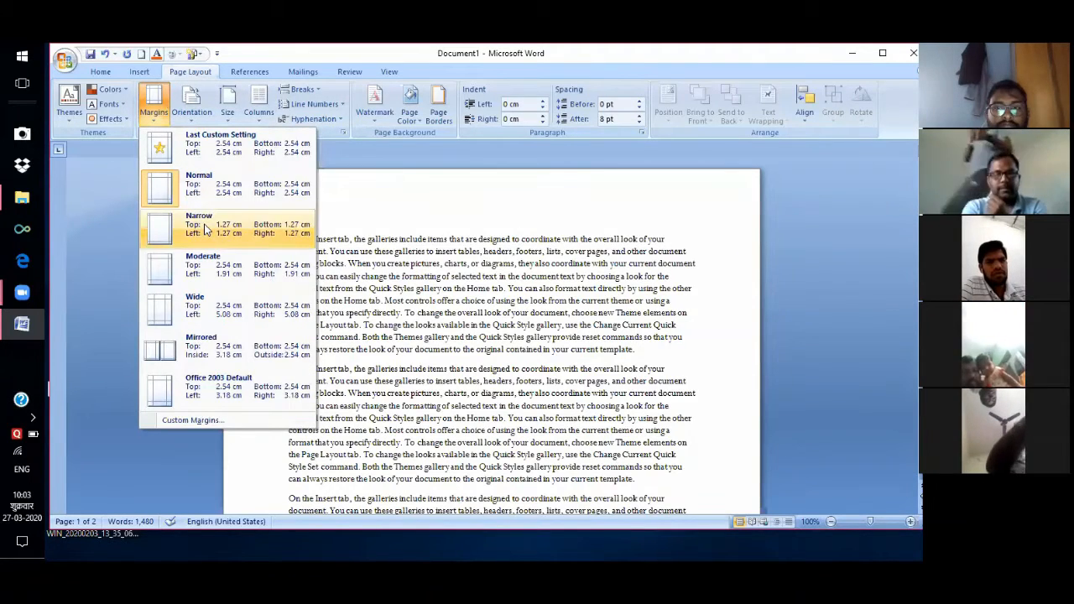
pyautogui.click(286, 362)
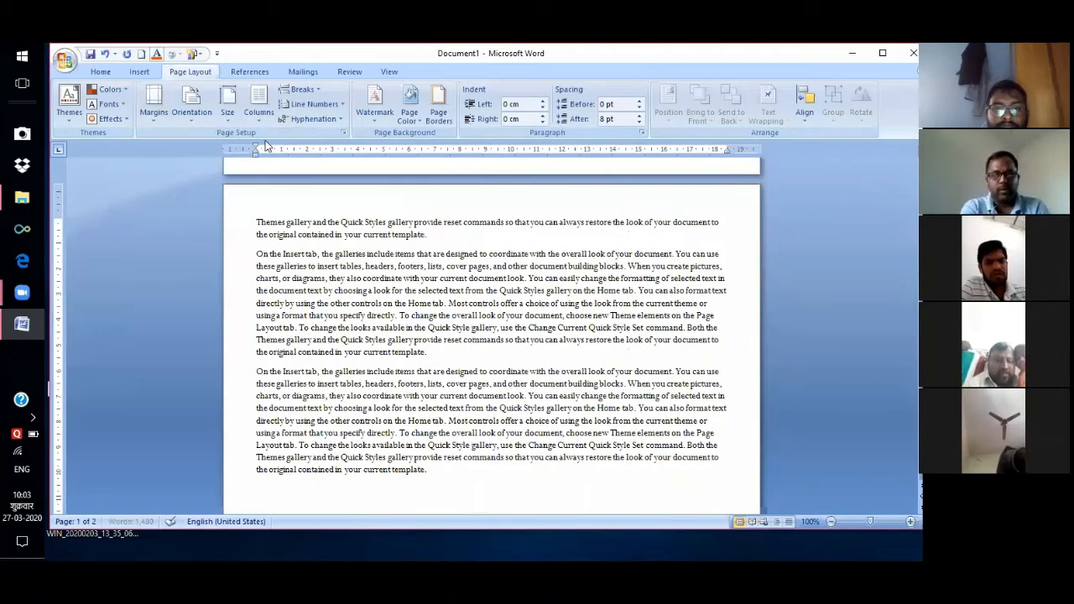
pyautogui.scroll(5, 183, 179)
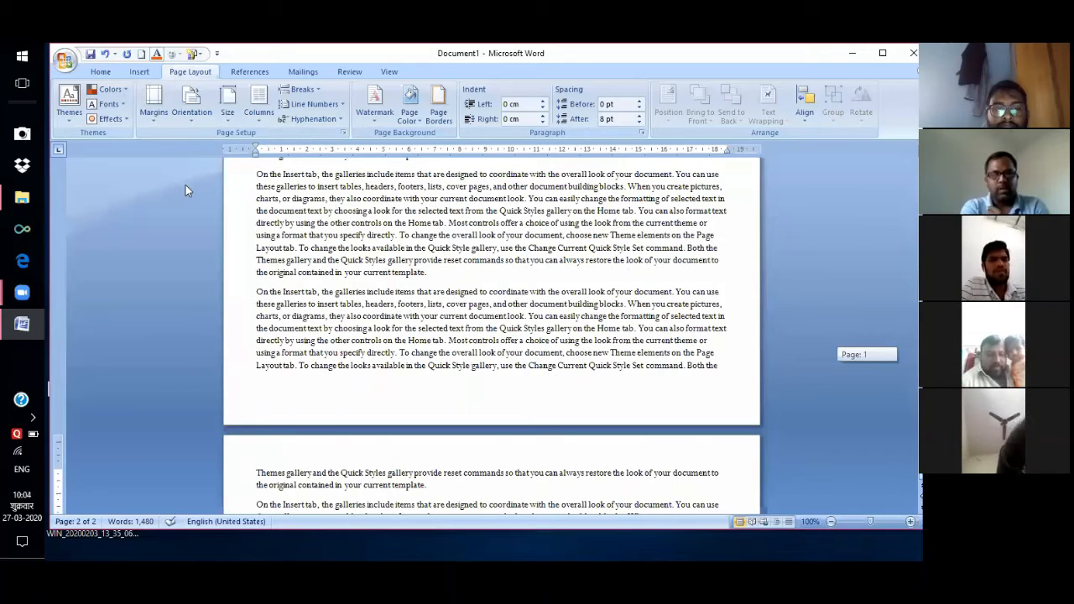
pyautogui.scroll(-5, 201, 187)
# Switch to Normal 2.54 cm margins, then reapply Narrow 1.27 cm margins.
pyautogui.click(154, 105)
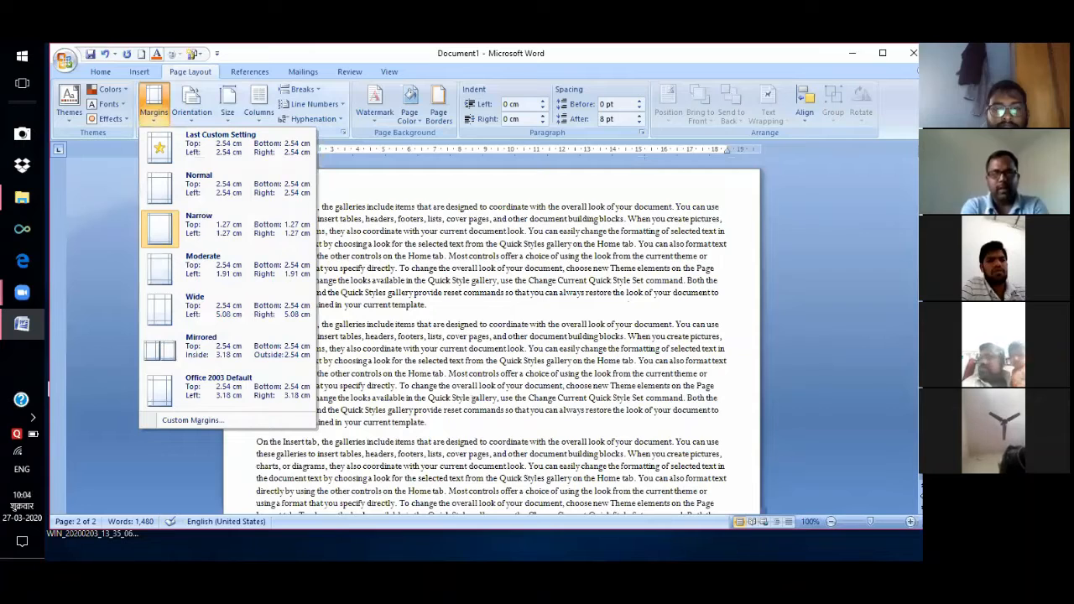
pyautogui.click(252, 187)
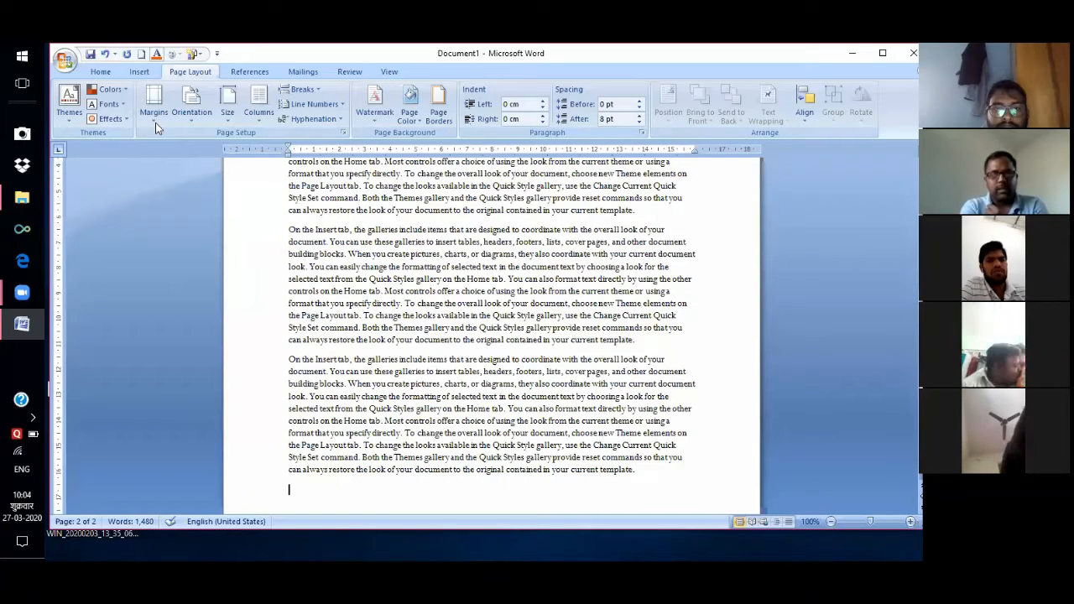
pyautogui.scroll(4, 195, 221)
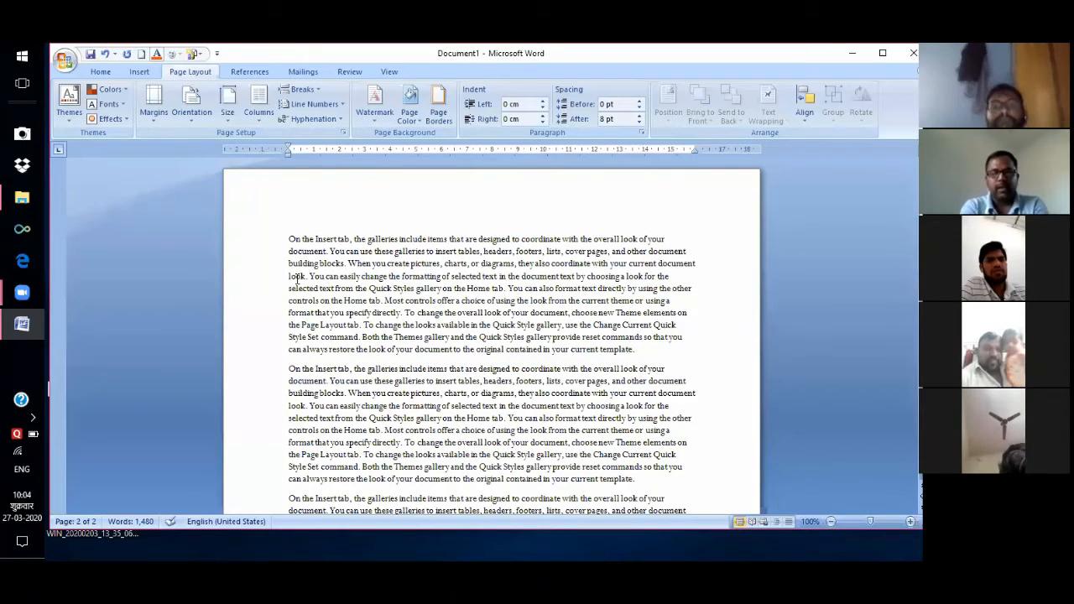
pyautogui.click(154, 105)
pyautogui.click(199, 225)
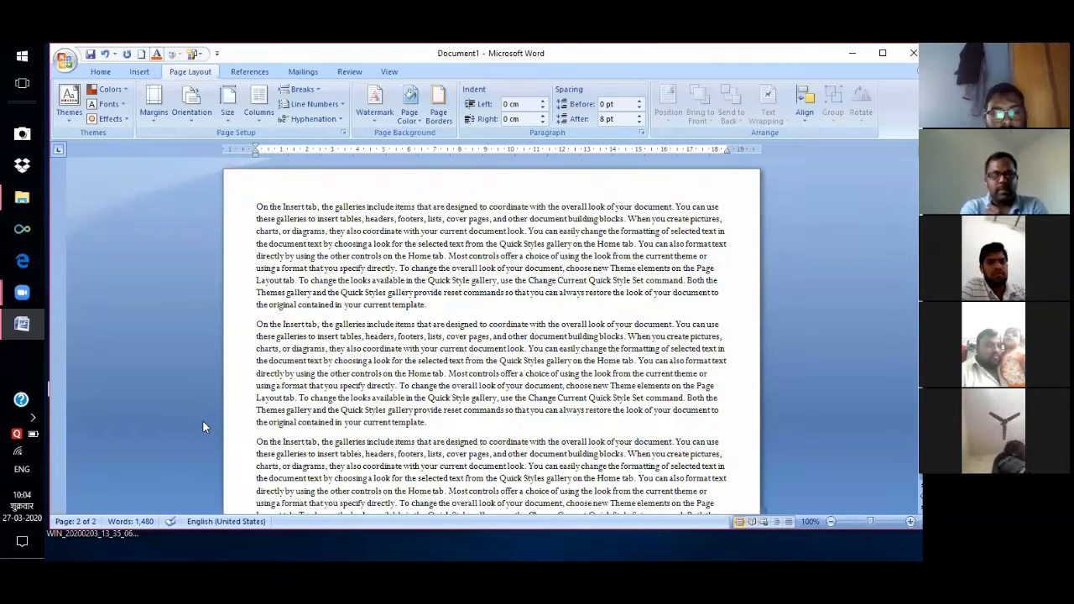
pyautogui.hotkey('alt', 'p')
pyautogui.press('m')
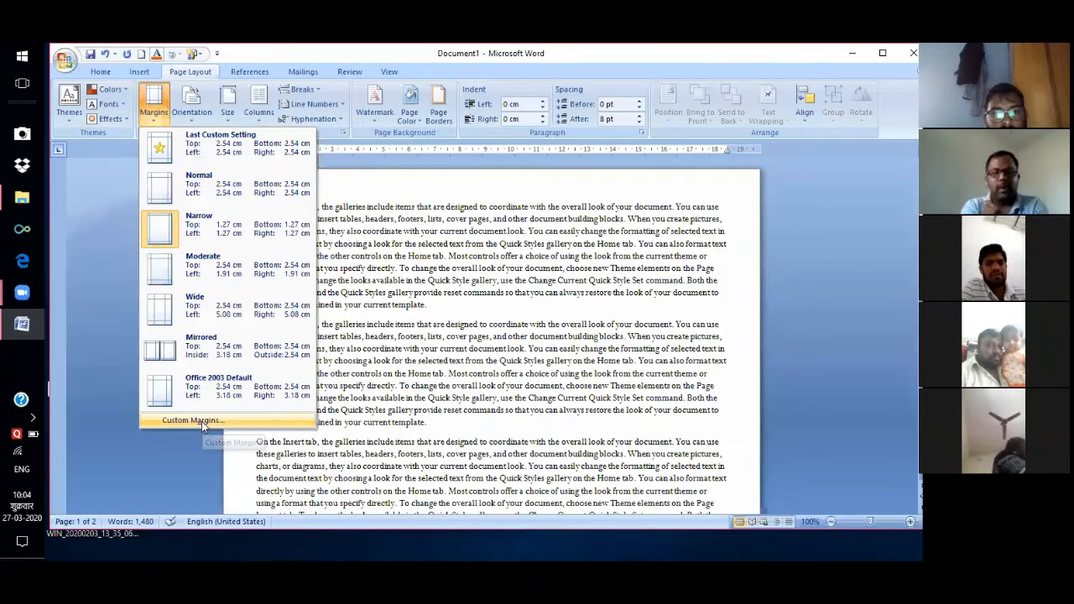
# In Custom Margins, set the Top and Bottom margins to 1.0.
pyautogui.click(202, 421)
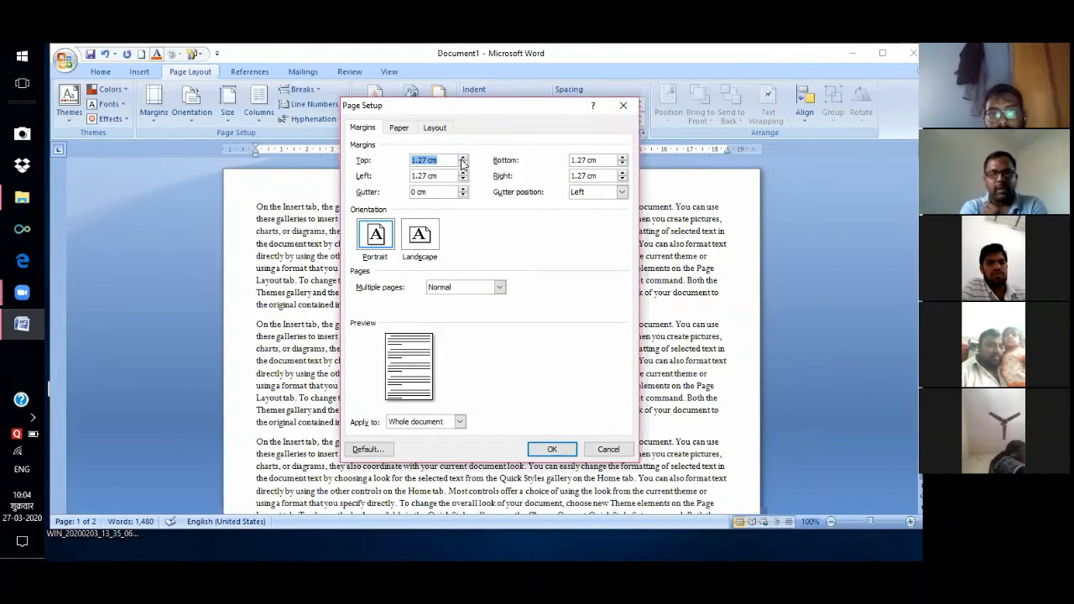
pyautogui.click(462, 158)
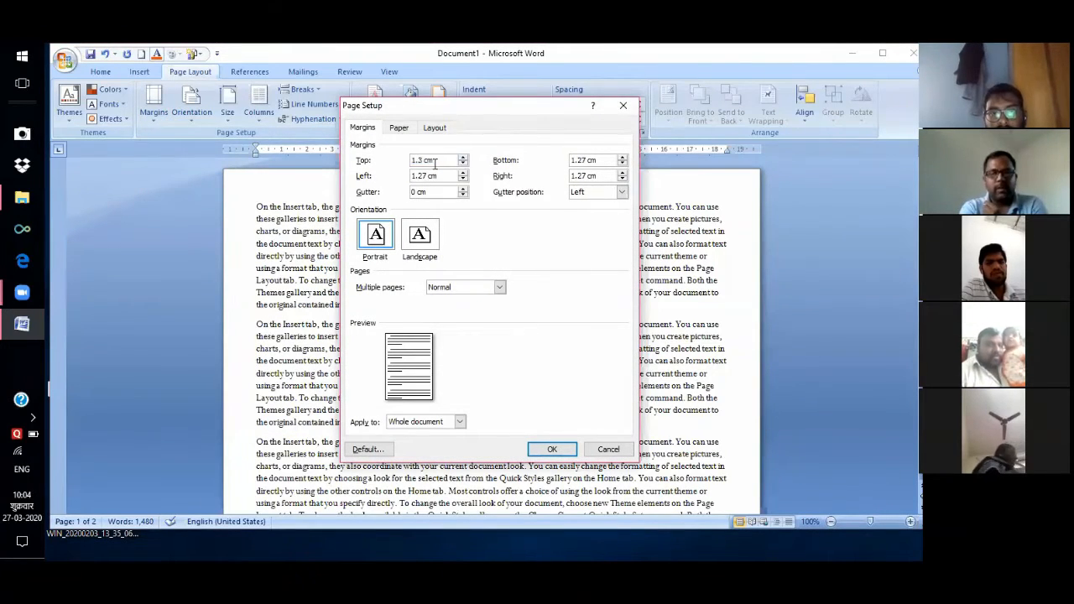
pyautogui.press('BackSpace')
pyautogui.press('BackSpace')
pyautogui.press('BackSpace')
pyautogui.press('BackSpace')
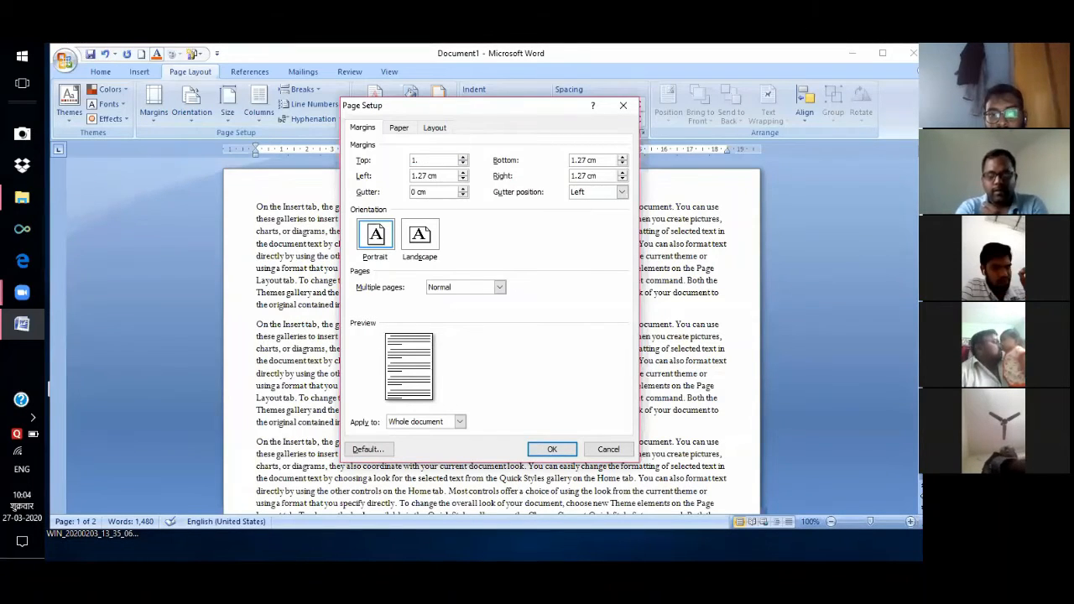
pyautogui.write('0')
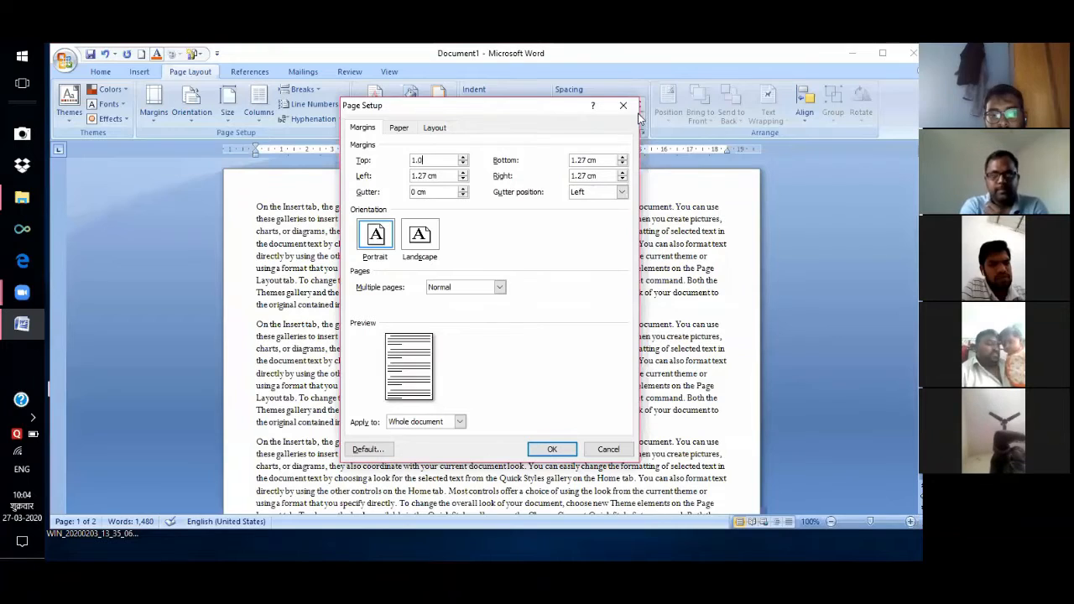
pyautogui.click(609, 157)
pyautogui.press('BackSpace')
pyautogui.press('BackSpace')
pyautogui.press('BackSpace')
pyautogui.press('BackSpace')
pyautogui.press('BackSpace')
pyautogui.press('BackSpace')
pyautogui.press('BackSpace')
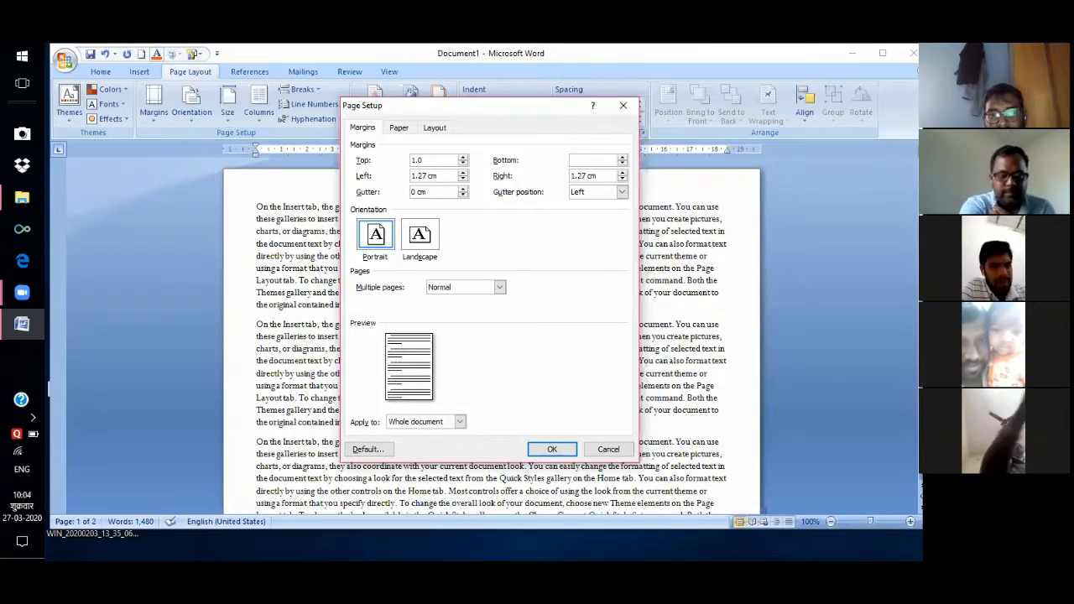
pyautogui.write('1.')
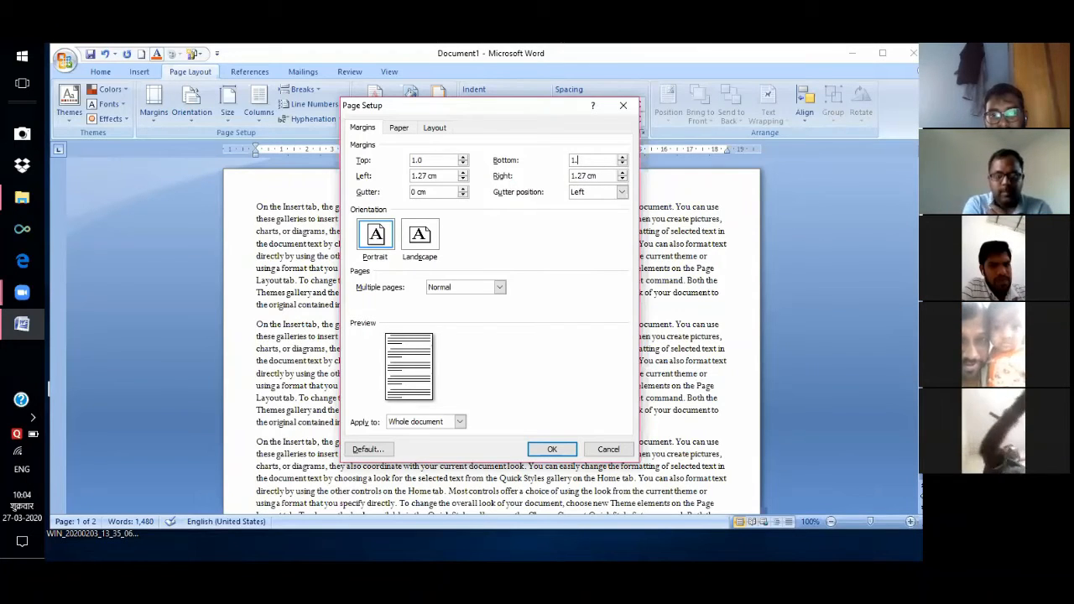
pyautogui.write('0')
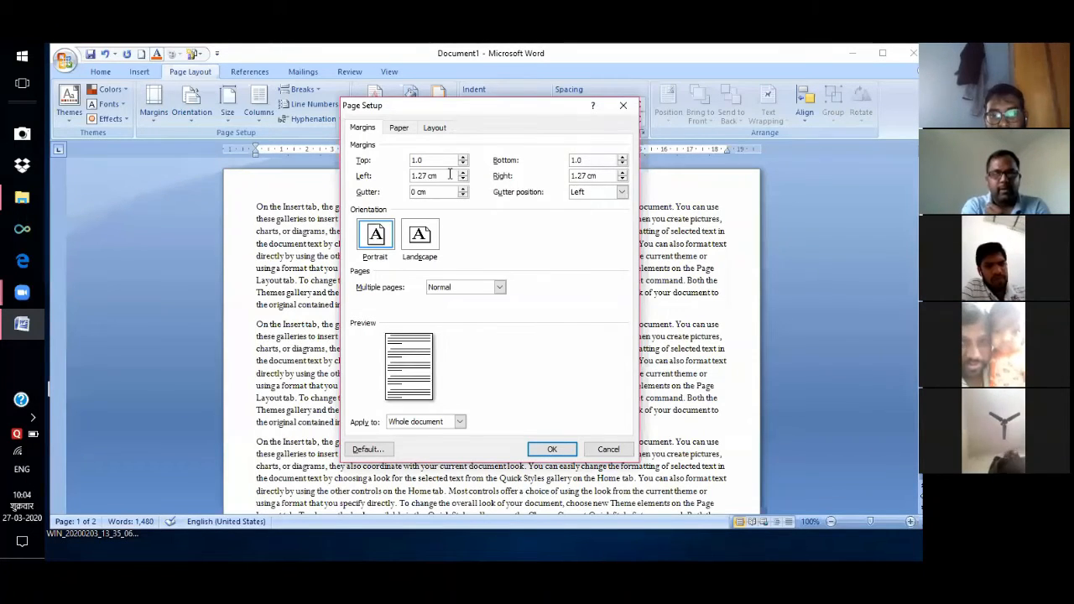
# Set the Left and Right margins to .5 and apply them to the whole document.
pyautogui.click(449, 176)
pyautogui.press('BackSpace')
pyautogui.press('BackSpace')
pyautogui.press('BackSpace')
pyautogui.press('BackSpace')
pyautogui.press('BackSpace')
pyautogui.press('BackSpace')
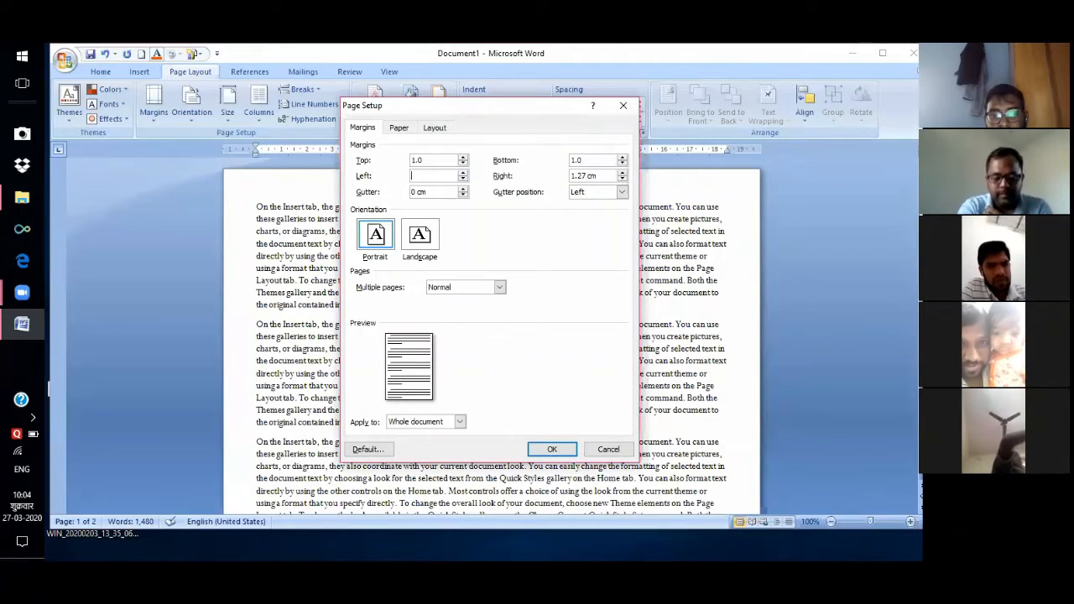
pyautogui.write('.5')
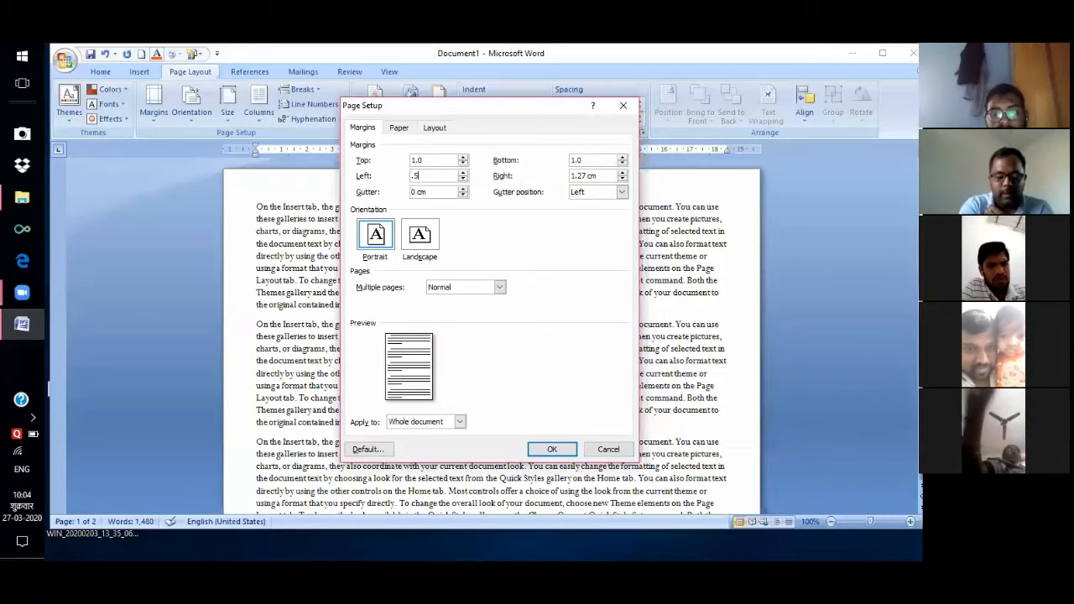
pyautogui.press('Tab')
pyautogui.write('.5')
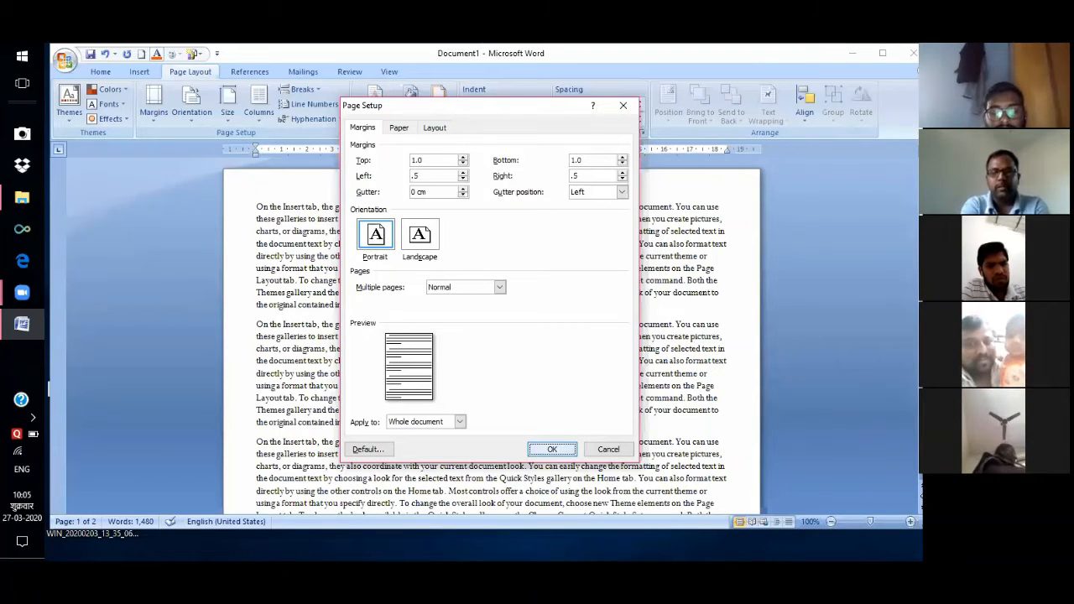
pyautogui.press('Return')
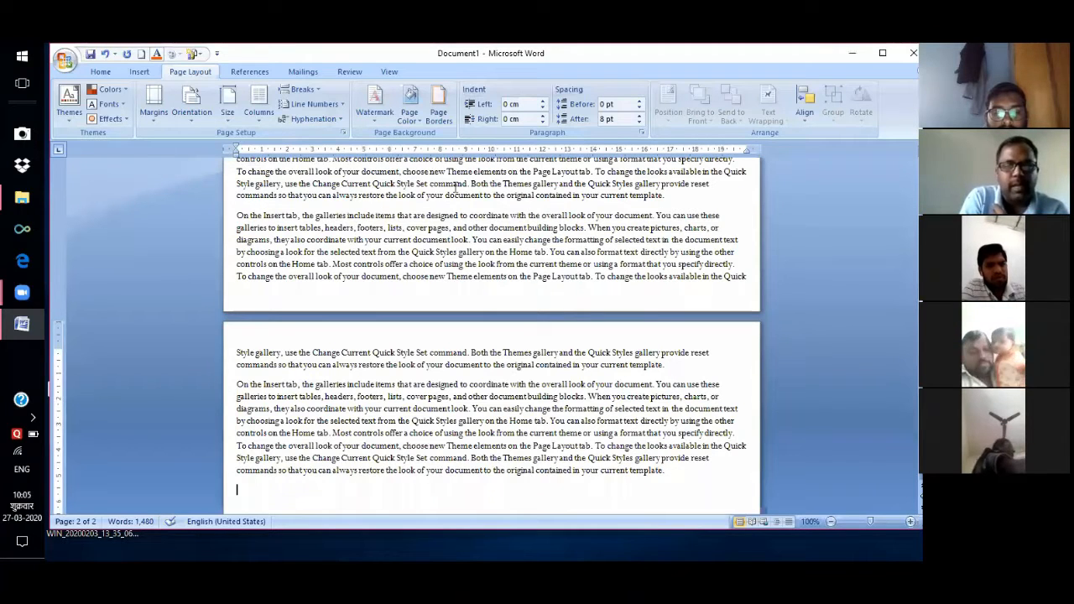
# From the document start, switch the pages to Landscape, then back to Portrait.
pyautogui.hotkey('ctrl', 'Home')
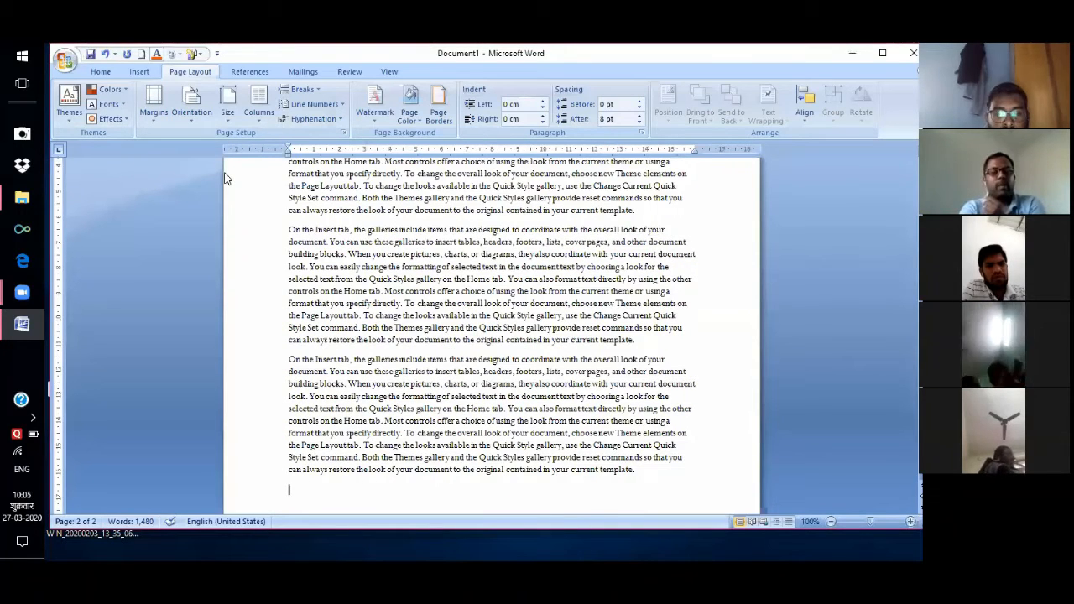
pyautogui.click(191, 112)
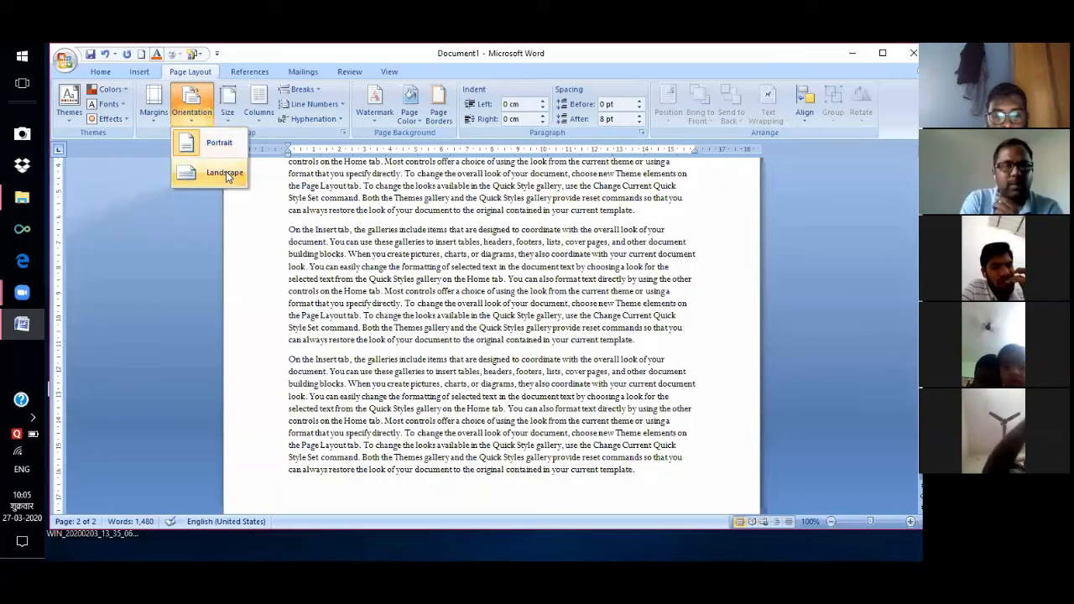
pyautogui.click(225, 172)
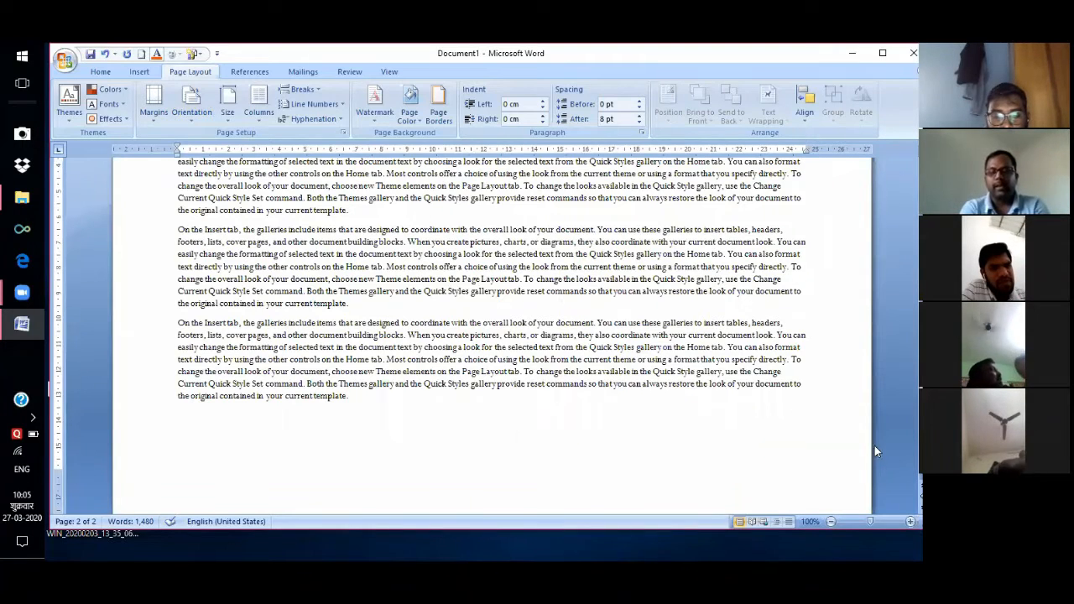
pyautogui.moveTo(922, 430); pyautogui.dragTo(922, 338)
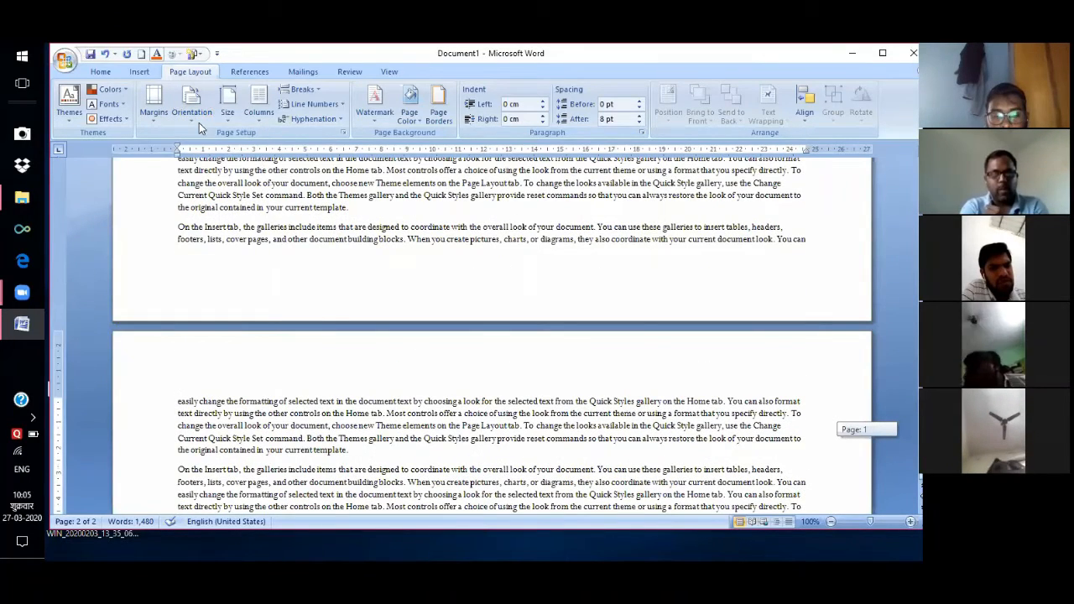
pyautogui.click(199, 123)
pyautogui.click(217, 144)
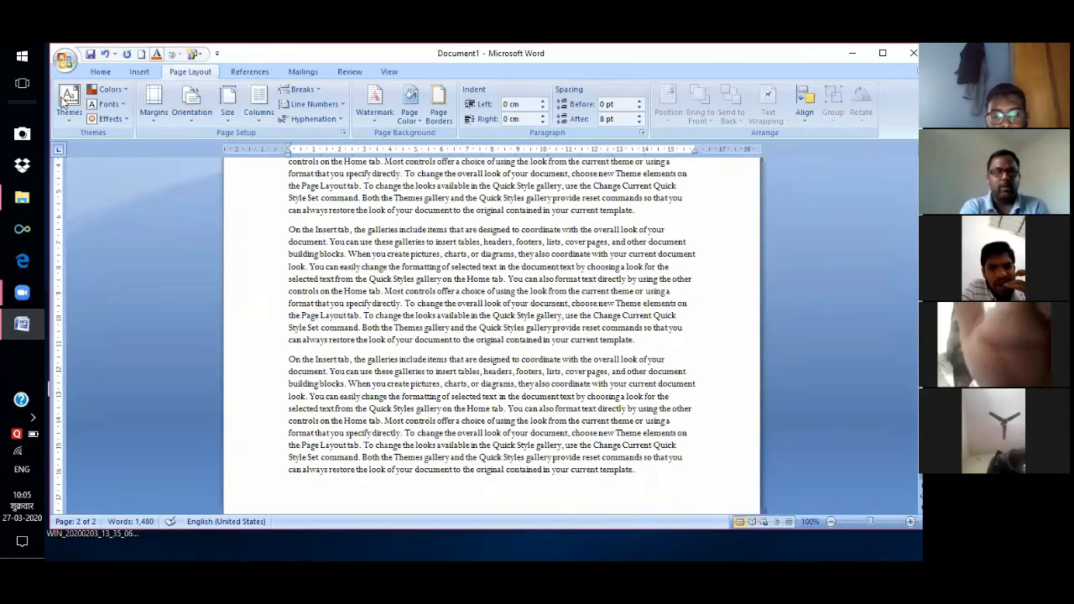
# In Print Preview, set the orientation to Landscape, then exit back to editing with Esc.
pyautogui.click(64, 61)
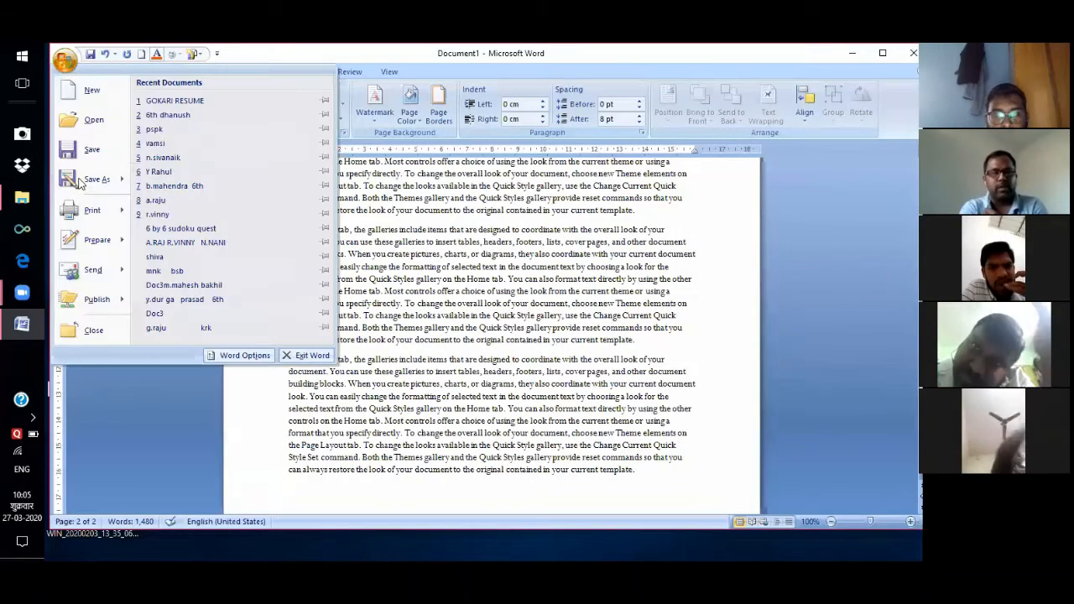
pyautogui.moveTo(94, 209)
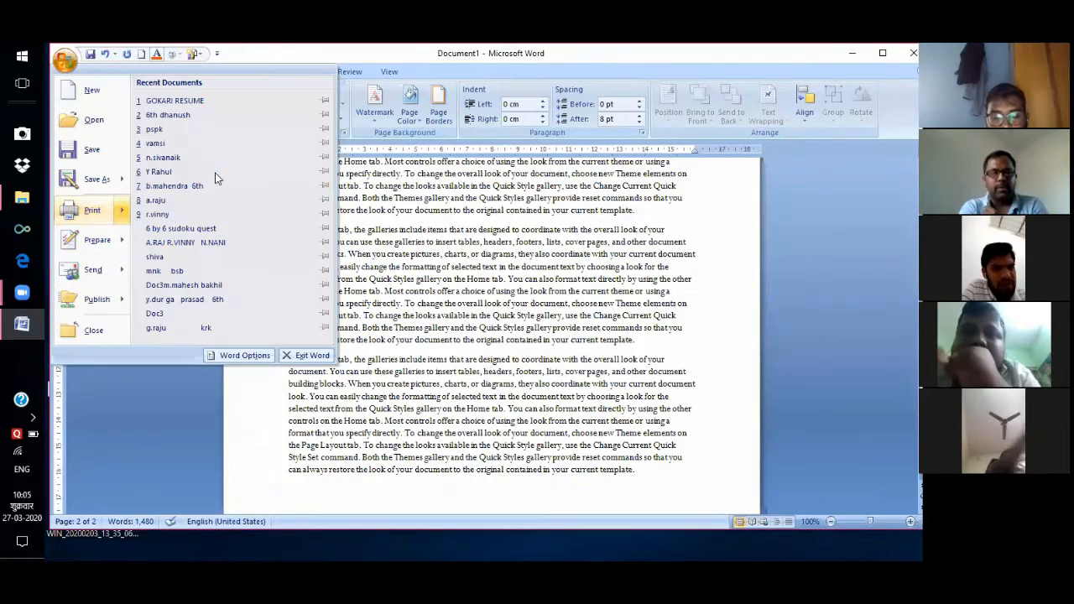
pyautogui.click(420, 258)
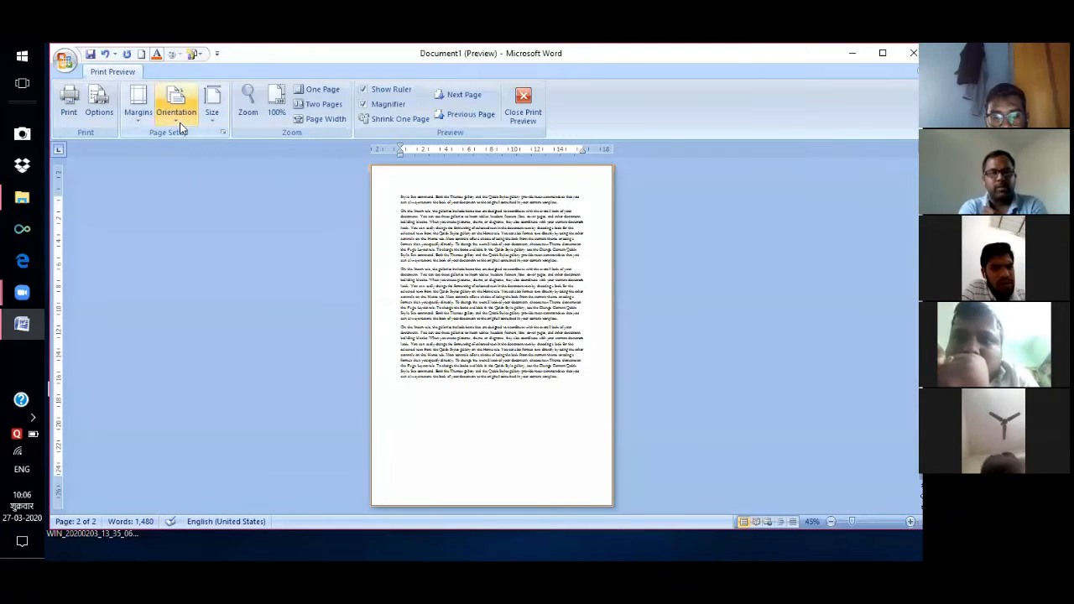
pyautogui.click(179, 123)
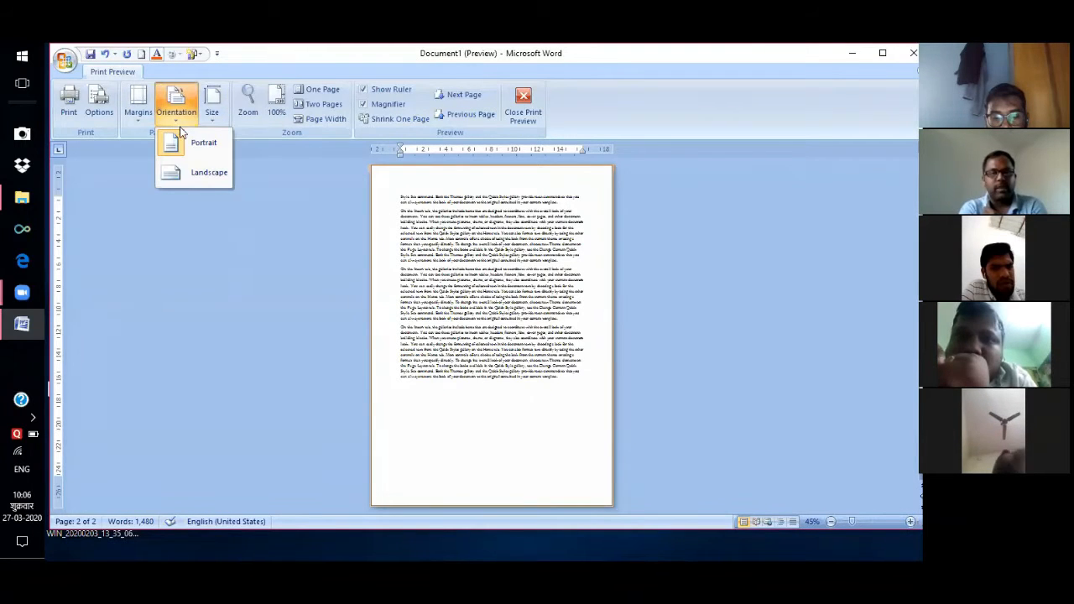
pyautogui.click(198, 182)
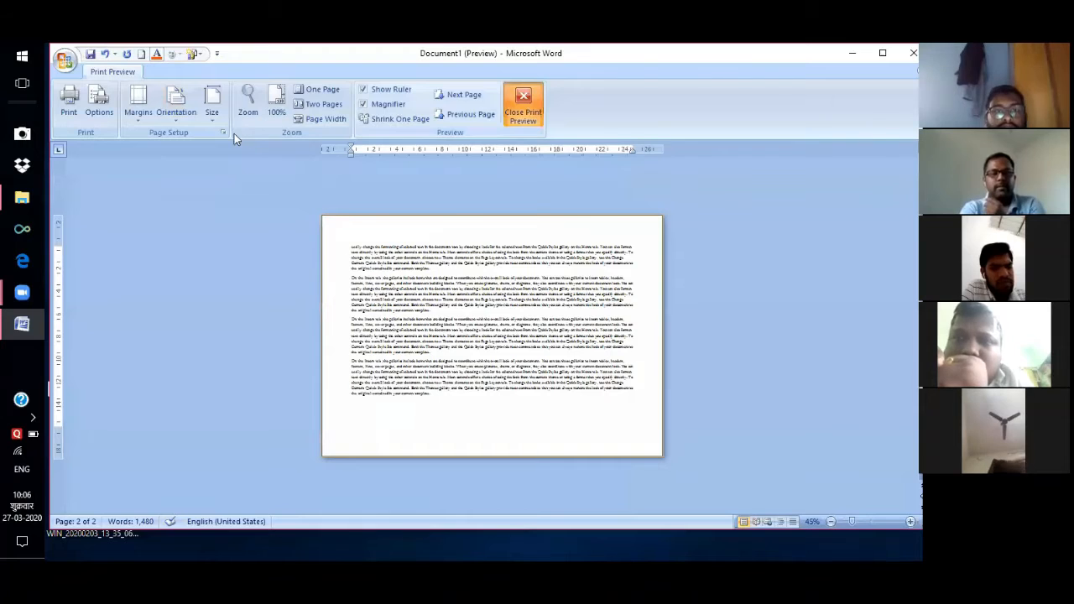
pyautogui.press('Escape')
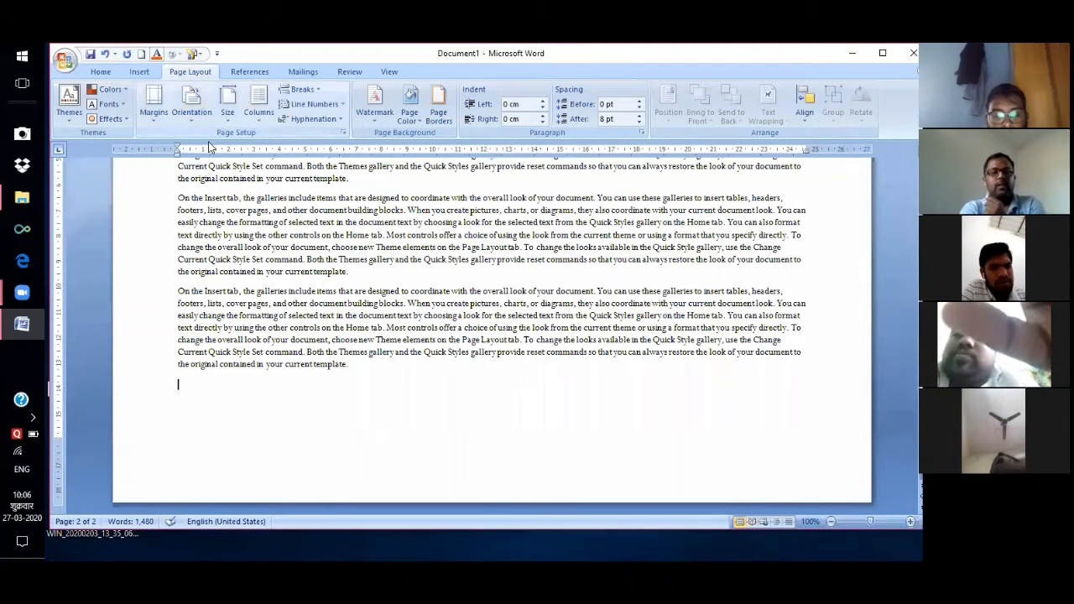
# Change the paper size to A3 (29.7 cm × 42 cm) so the text fits one page.
pyautogui.click(202, 114)
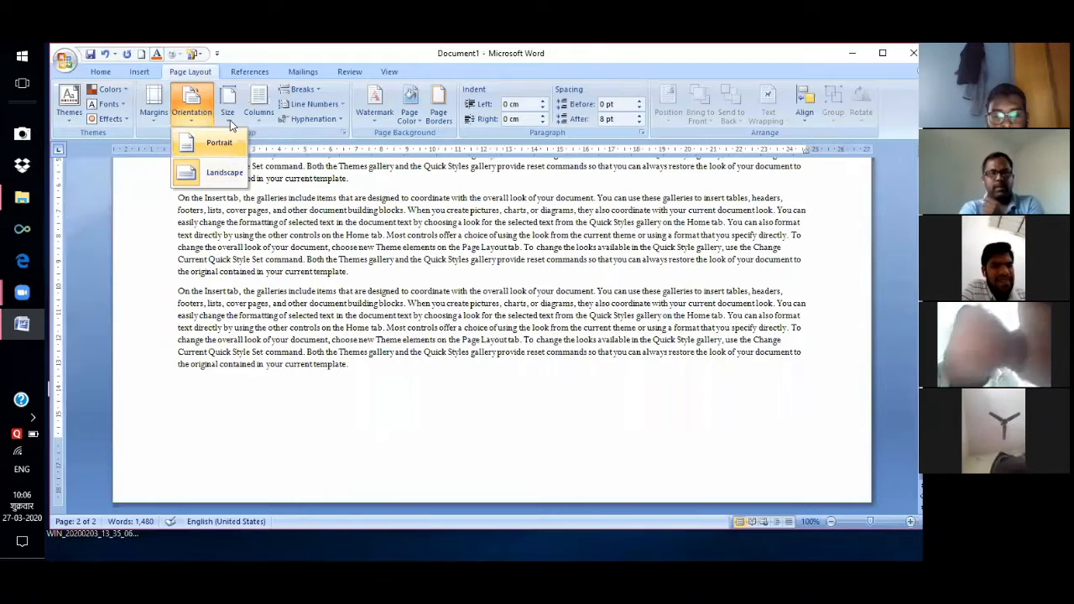
pyautogui.click(230, 120)
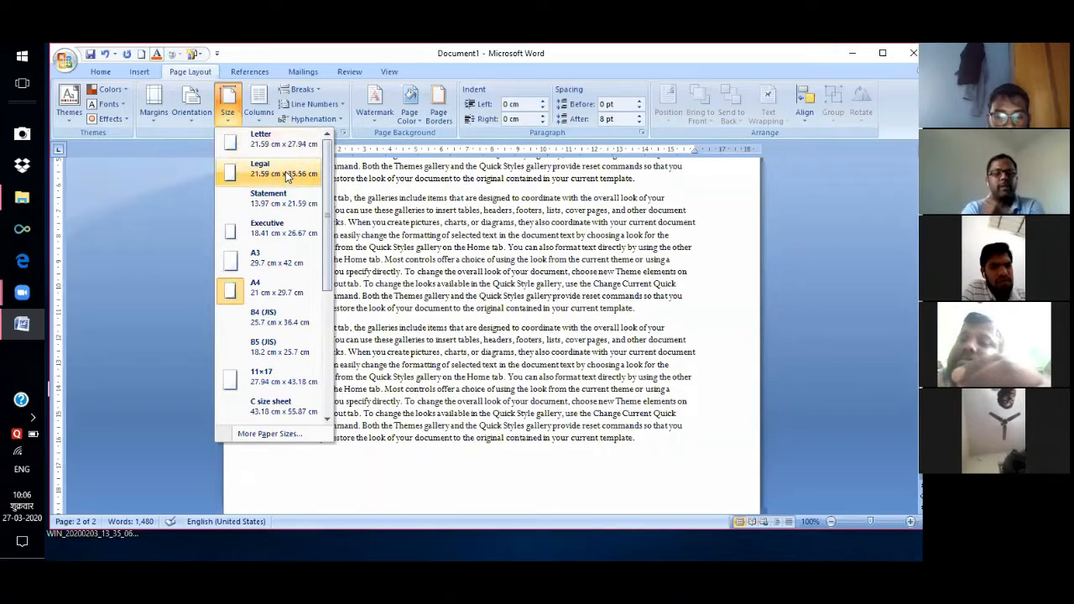
pyautogui.click(274, 256)
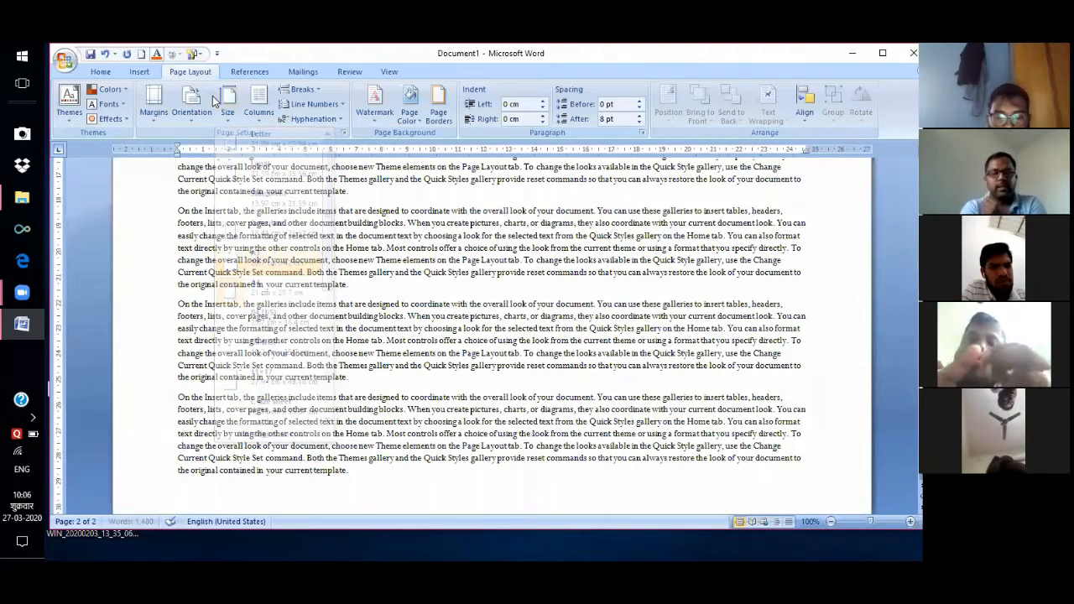
pyautogui.click(228, 115)
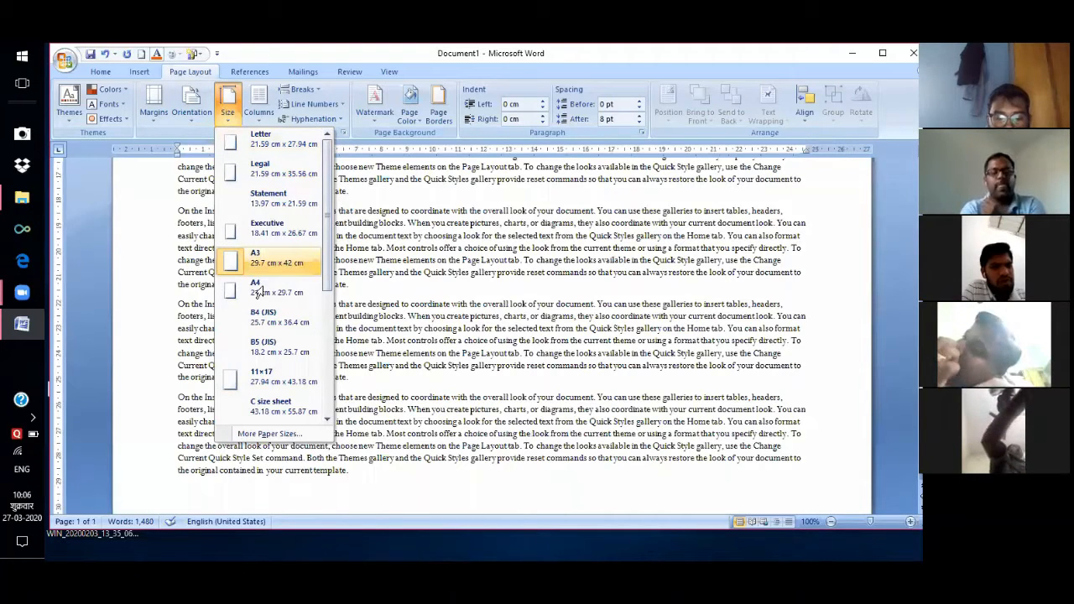
# Set the paper size back to A4 and split the text into two columns.
pyautogui.click(260, 288)
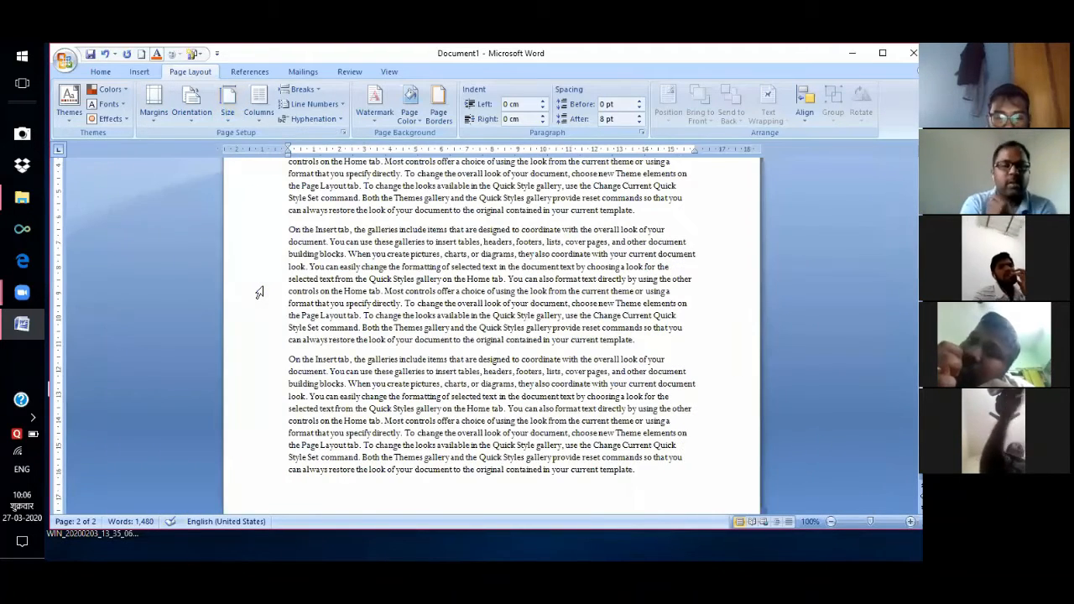
pyautogui.click(251, 119)
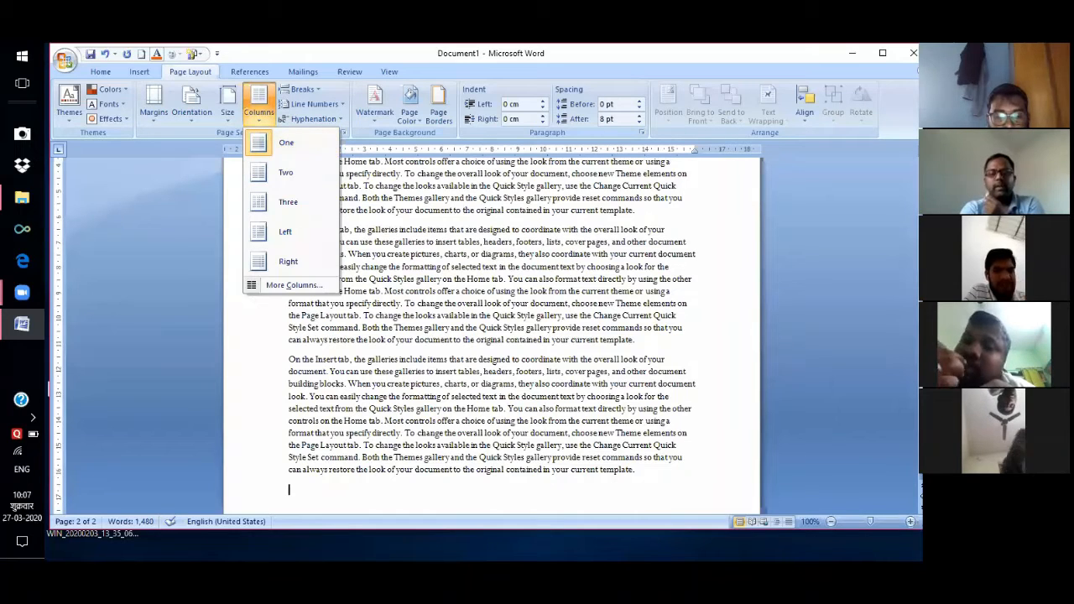
pyautogui.moveTo(921, 387); pyautogui.dragTo(921, 349)
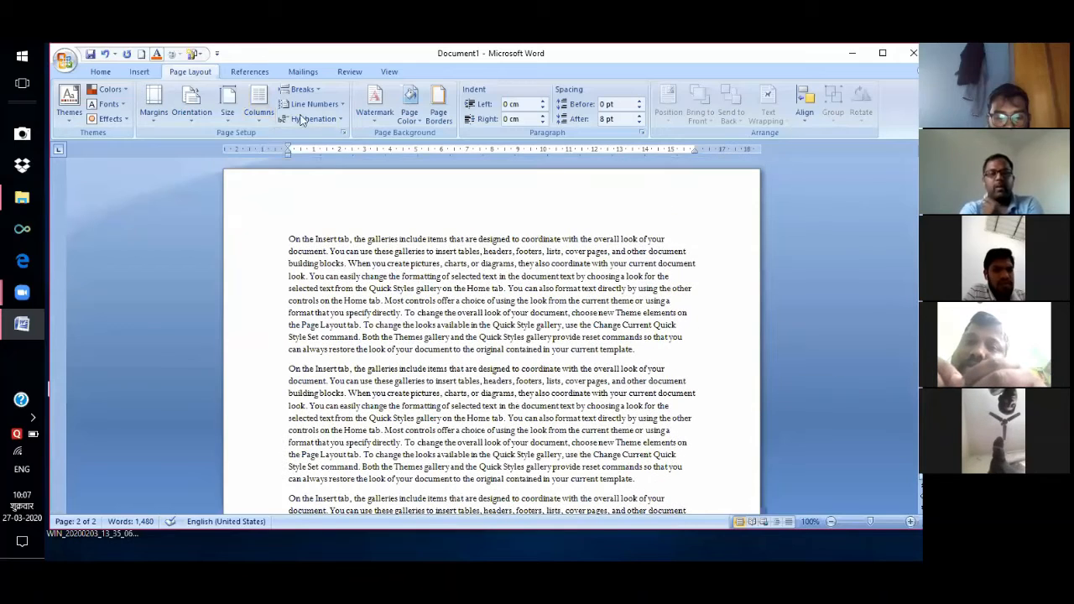
pyautogui.click(259, 105)
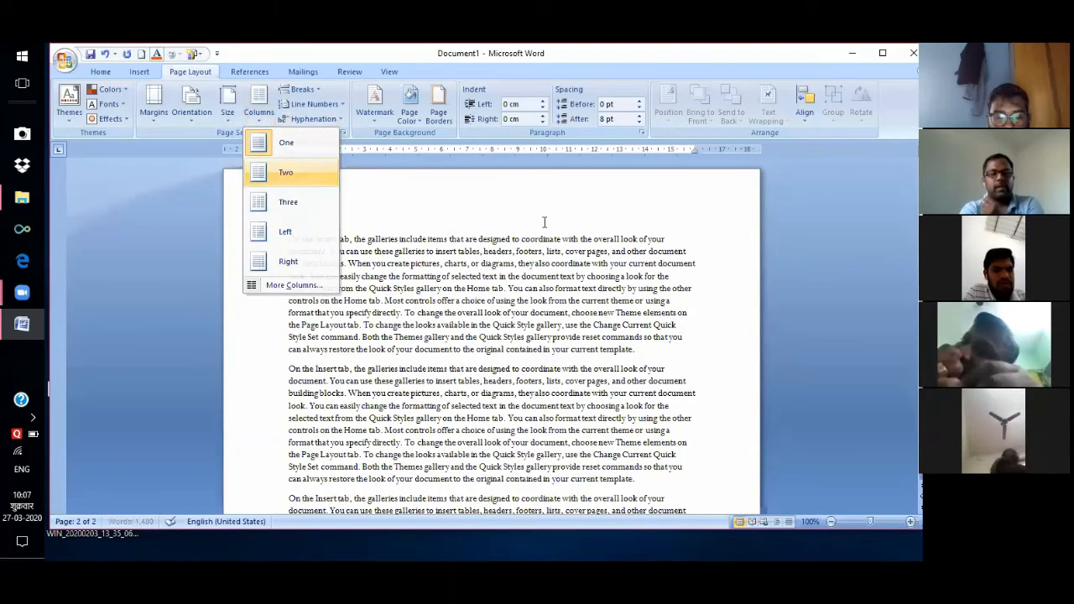
pyautogui.click(286, 173)
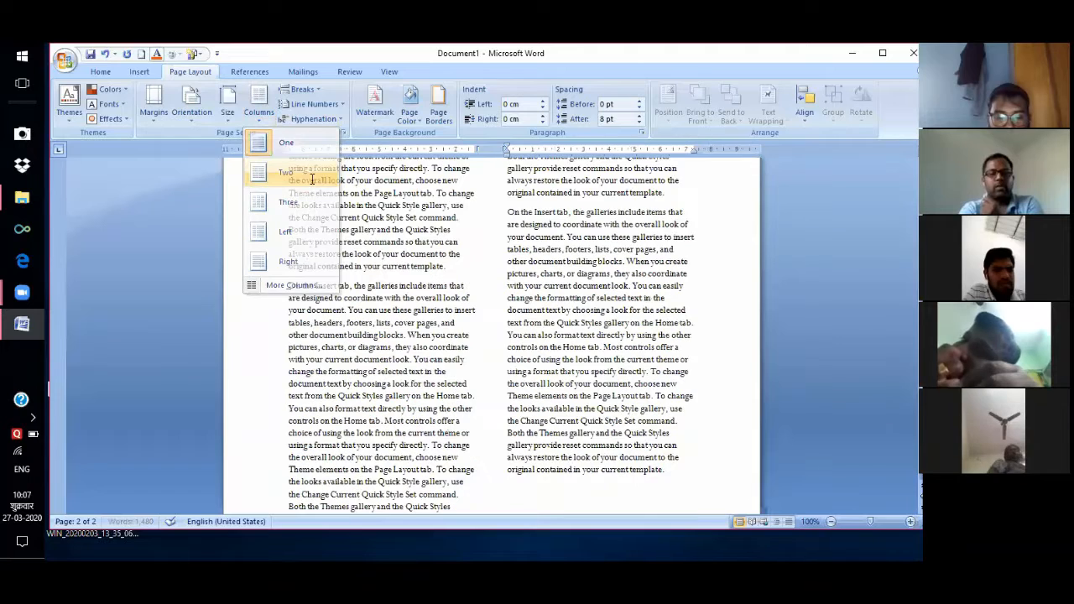
# Switch the text to three columns, then back to a single column.
pyautogui.click(258, 119)
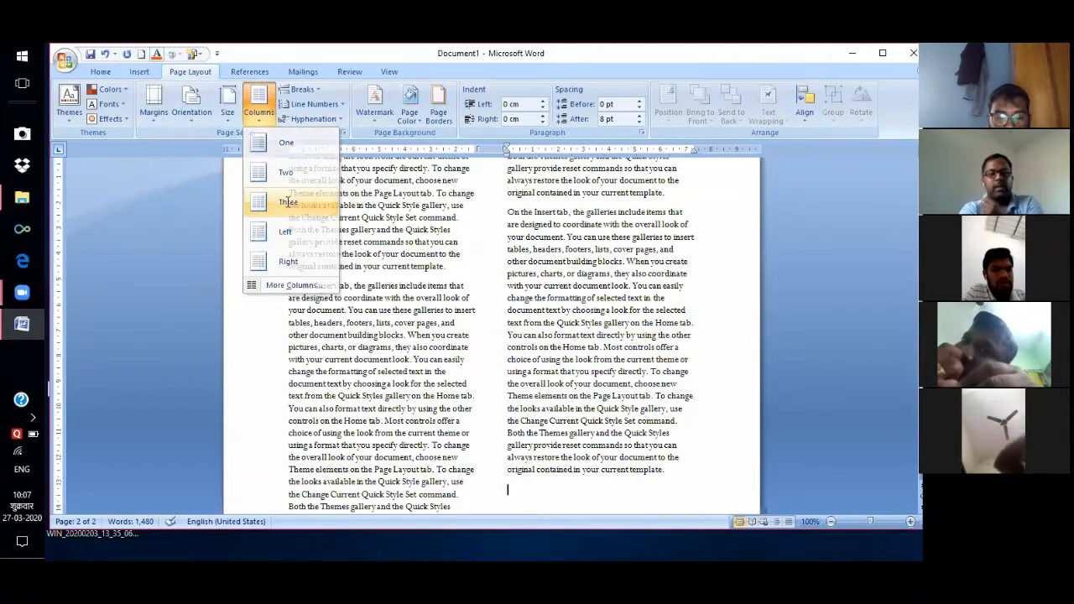
pyautogui.click(288, 204)
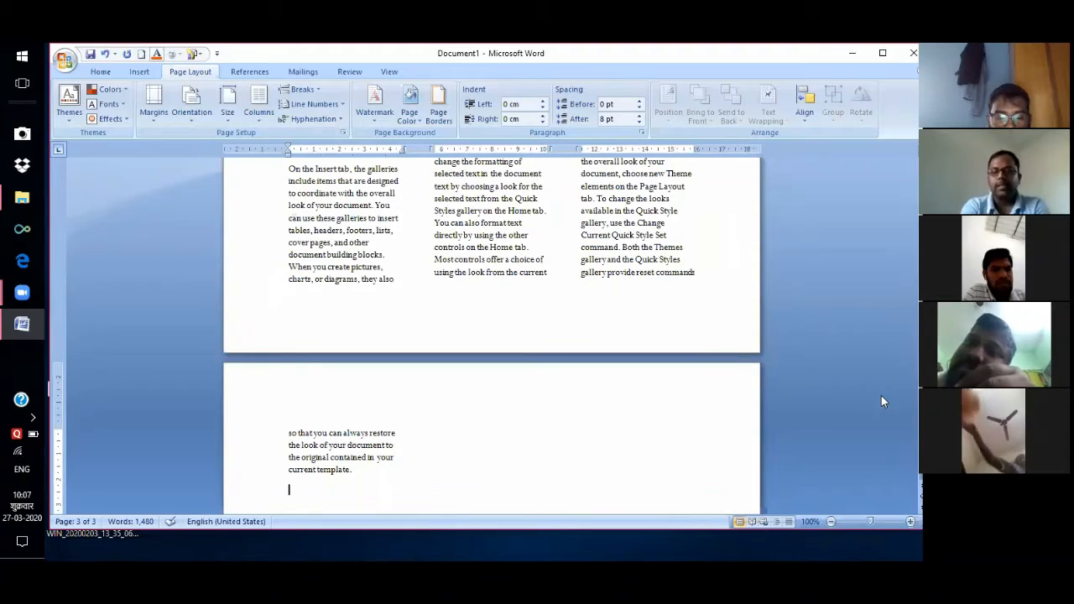
pyautogui.moveTo(921, 370); pyautogui.dragTo(921, 369)
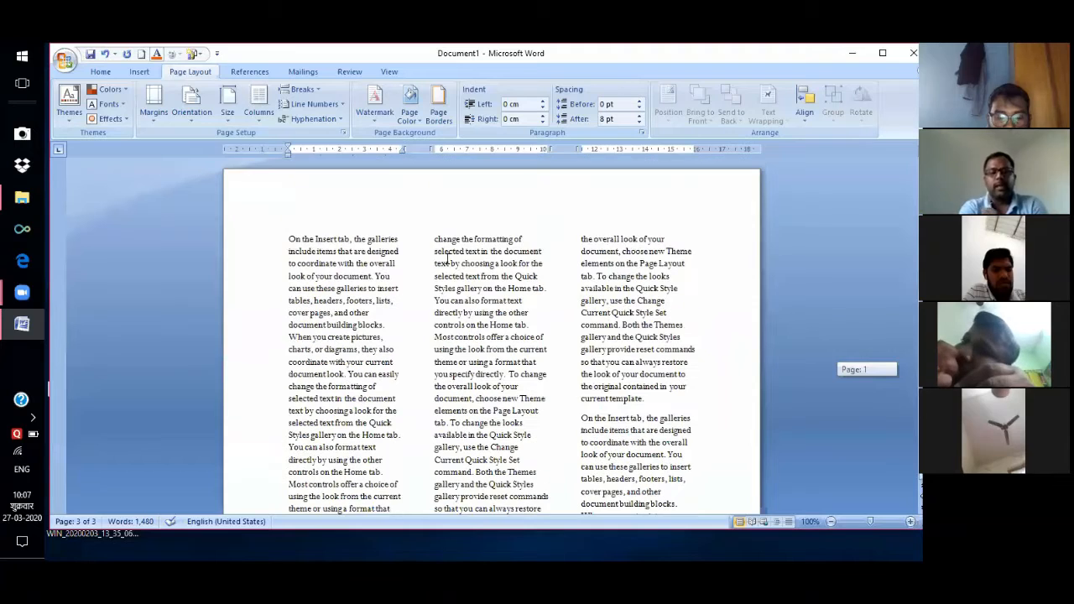
pyautogui.click(259, 118)
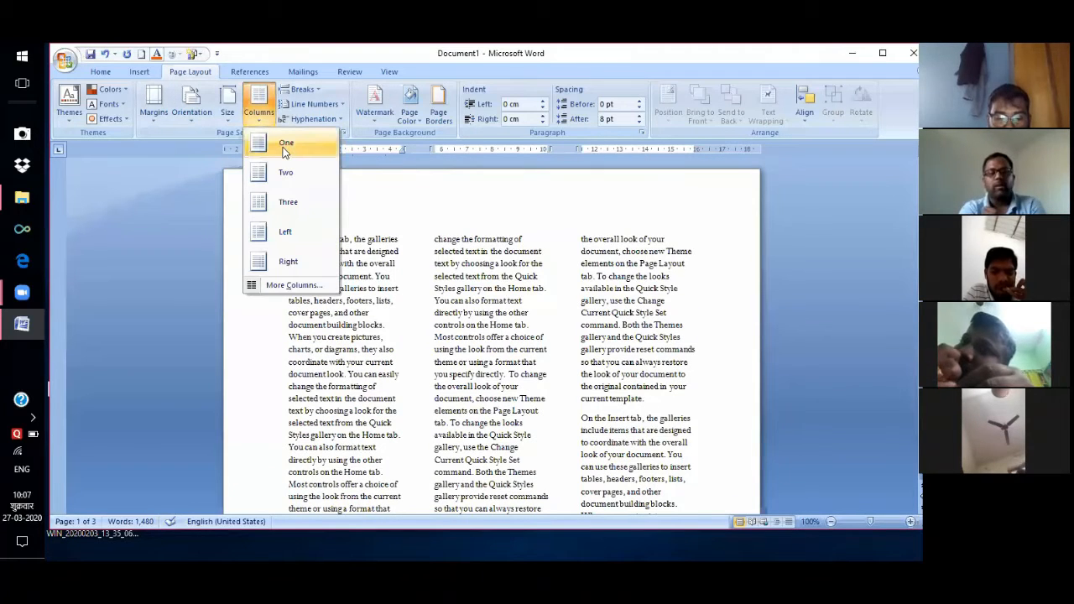
pyautogui.click(284, 146)
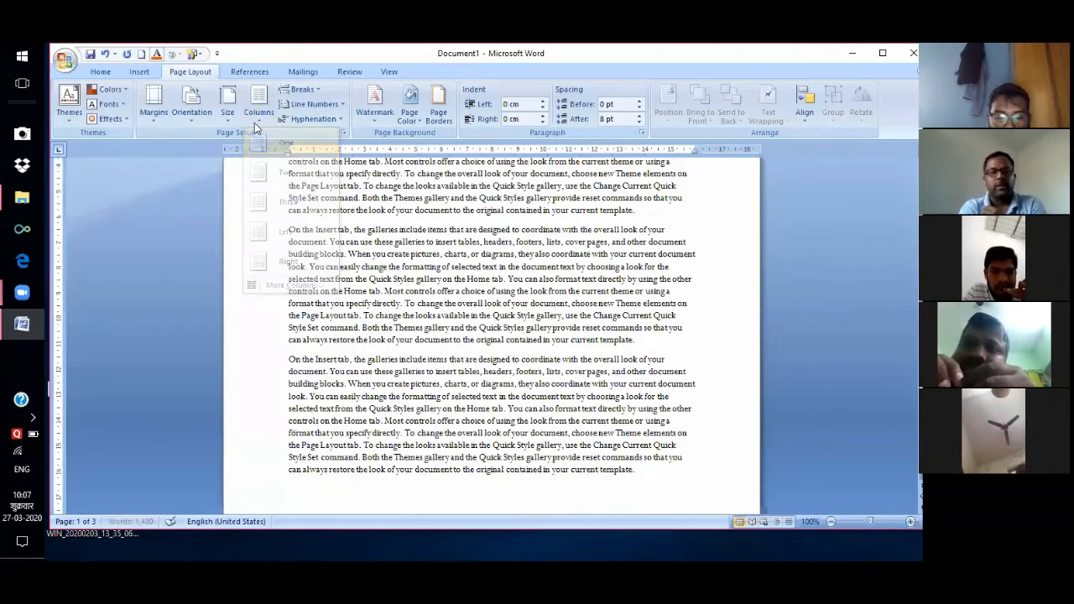
pyautogui.click(255, 123)
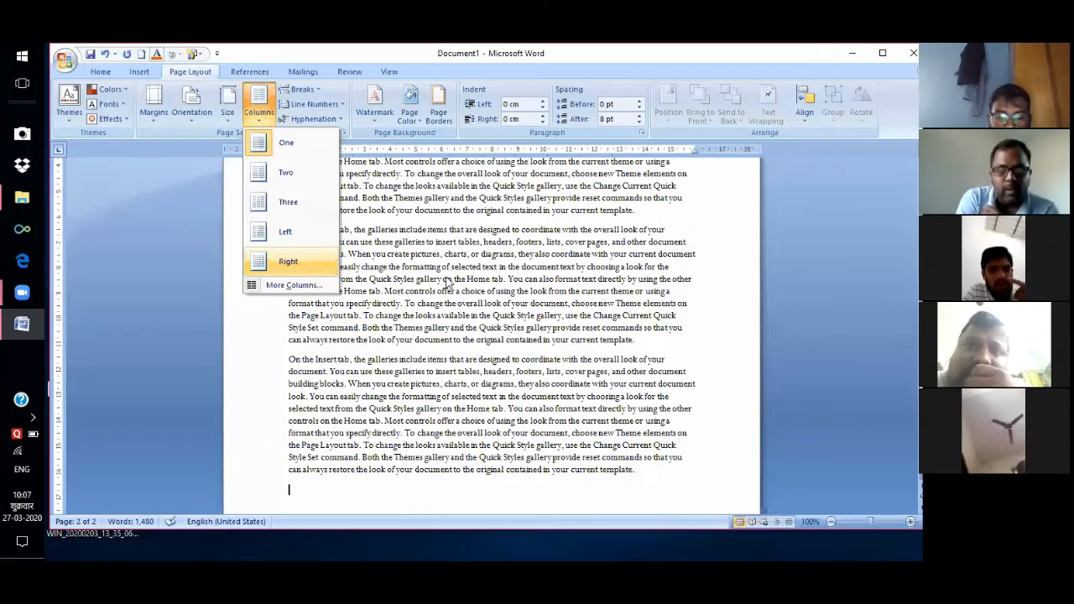
# Set Number of columns to 5 in the Columns dialog for the whole document.
pyautogui.press('c')
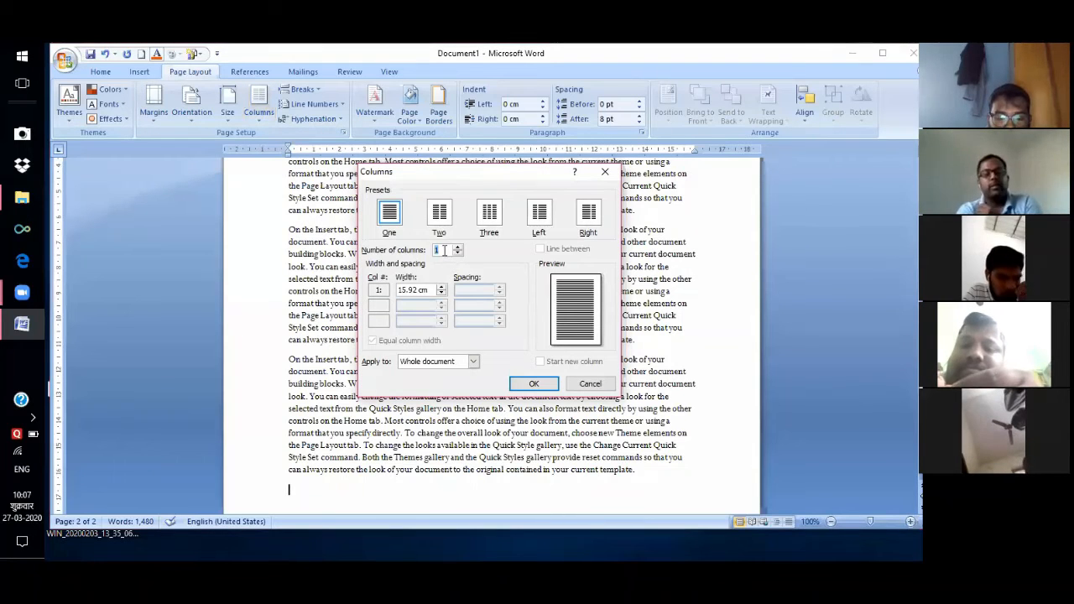
pyautogui.press('BackSpace')
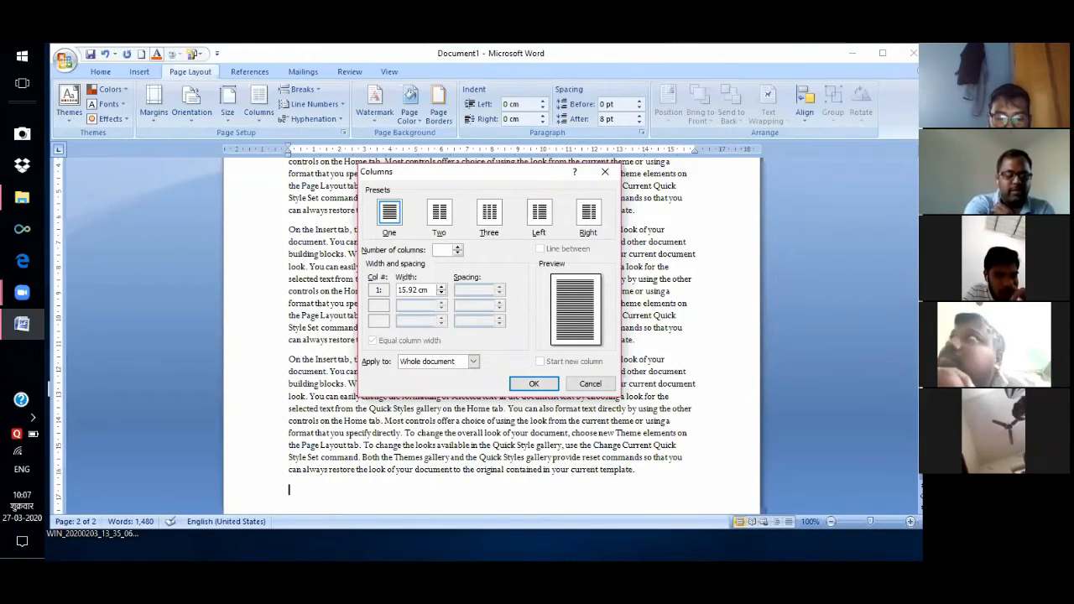
pyautogui.write('5')
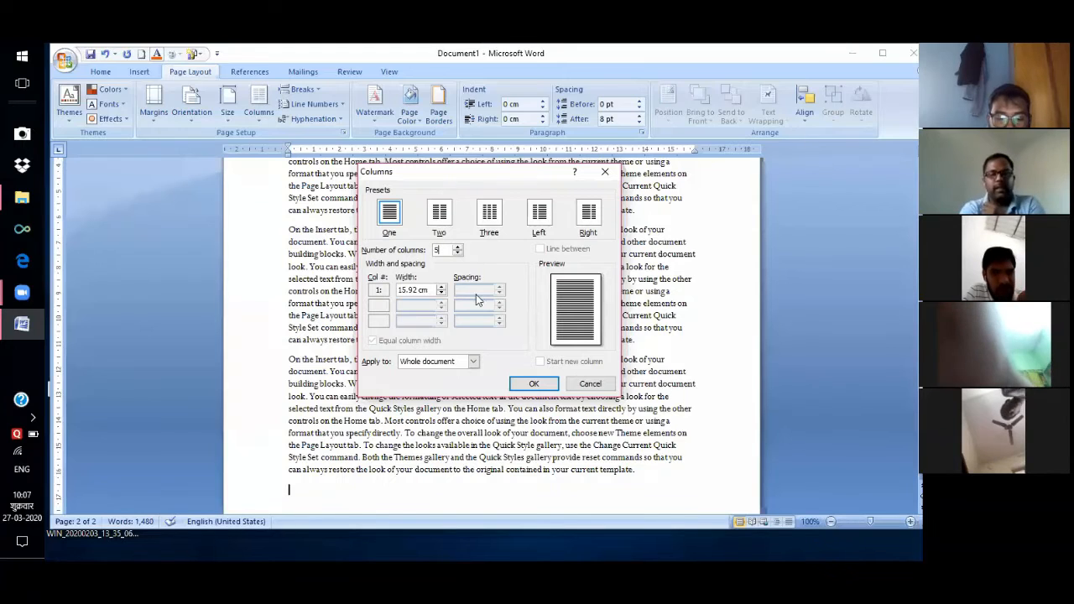
pyautogui.click(538, 386)
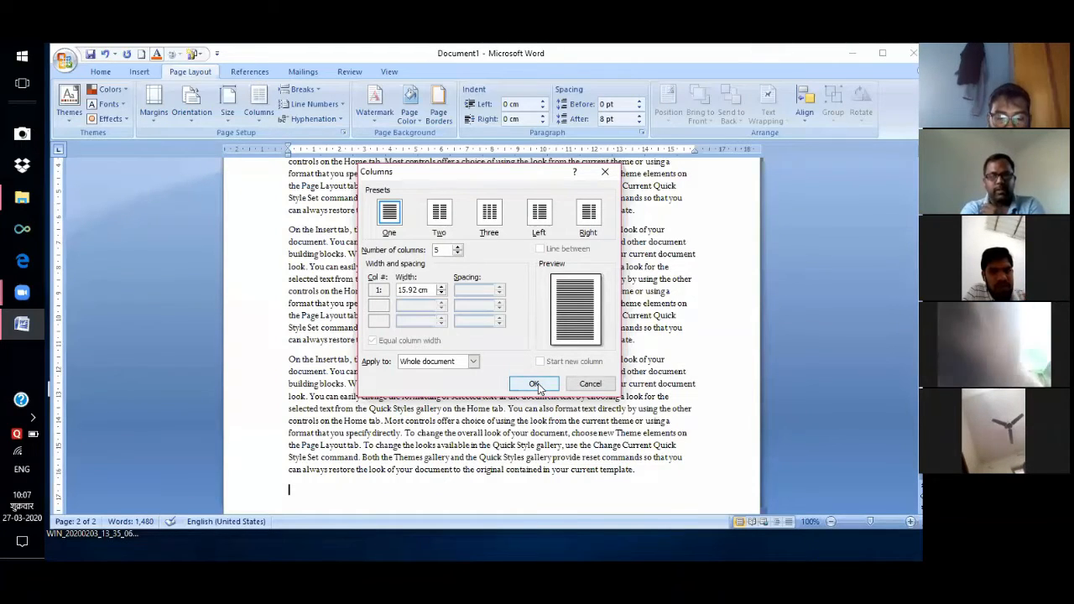
pyautogui.click(532, 386)
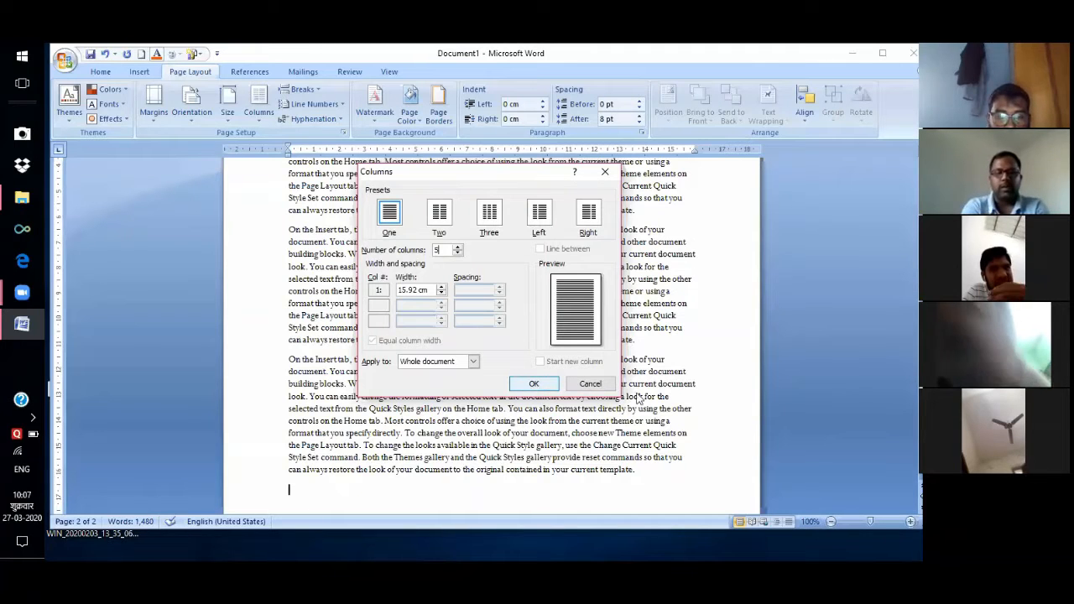
pyautogui.press('Return')
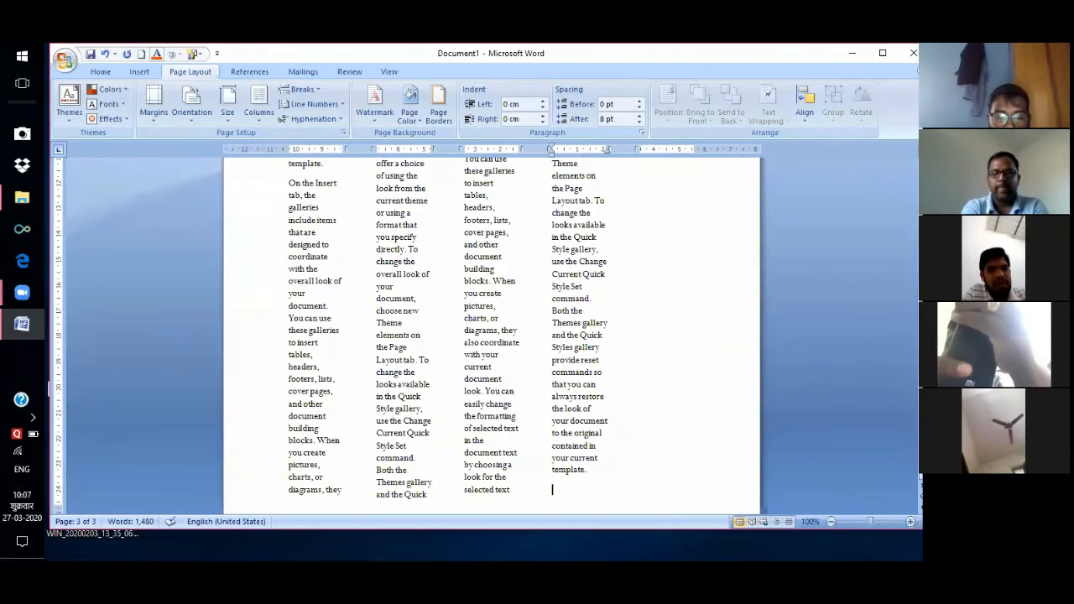
# Return the text to a single column with the One columns preset.
pyautogui.scroll(10, 491, 336)
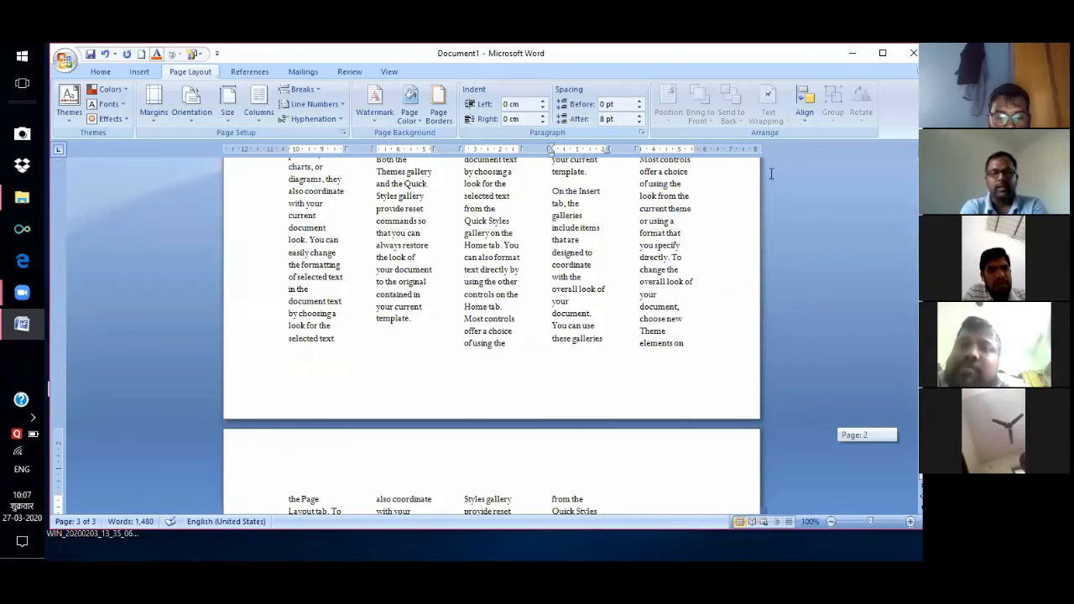
pyautogui.scroll(10, 491, 336)
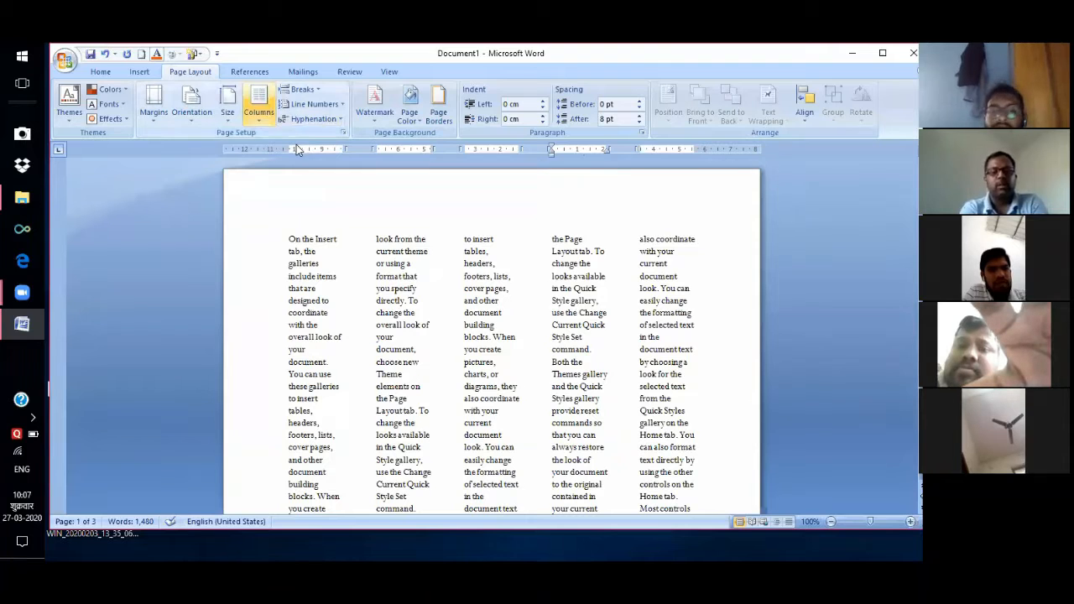
pyautogui.click(258, 107)
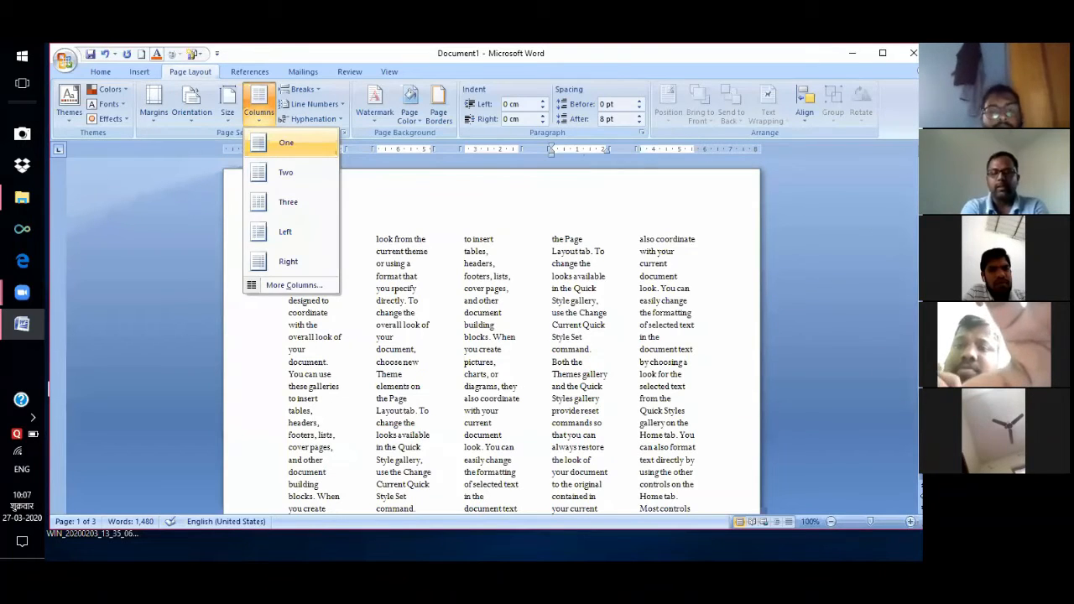
pyautogui.click(286, 143)
pyautogui.scroll(-5, 491, 336)
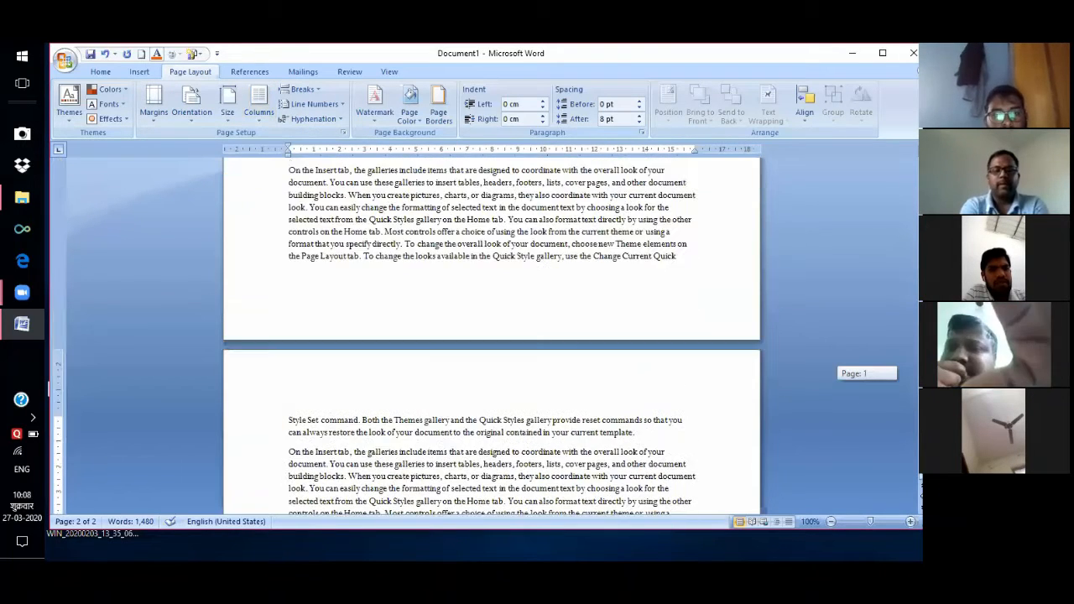
# Insert a page break before the second paragraph, undo it, and show the Line Numbers choices.
pyautogui.scroll(-5, 491, 336)
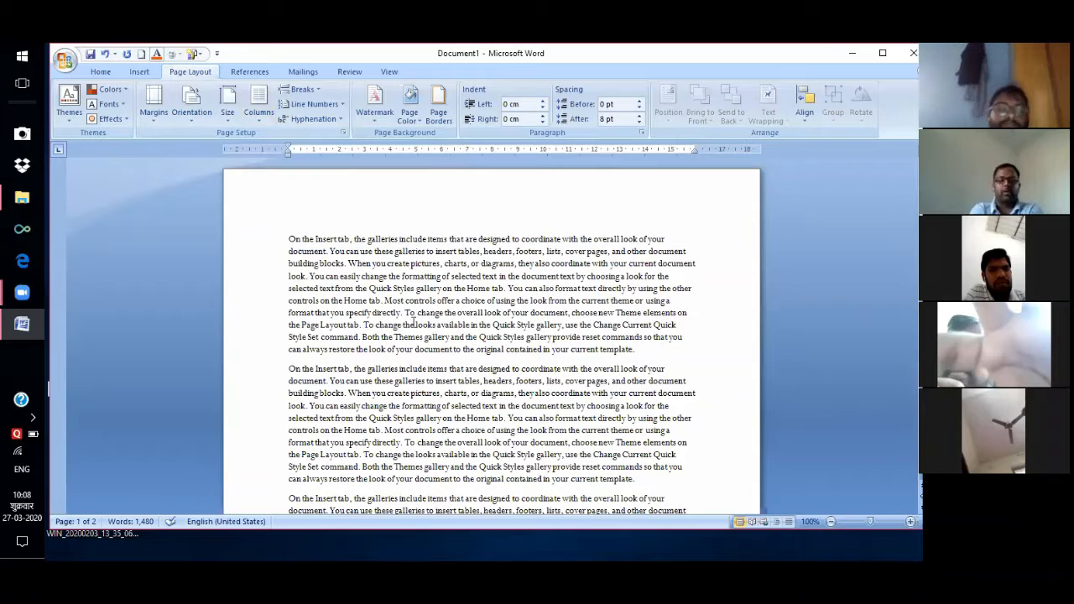
pyautogui.click(285, 368)
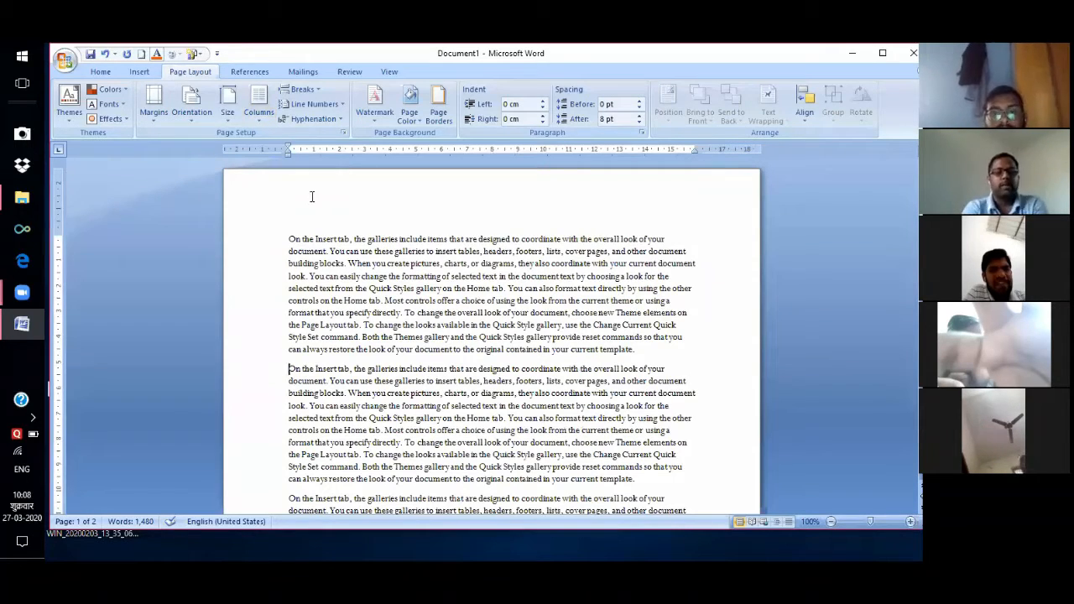
pyautogui.click(320, 90)
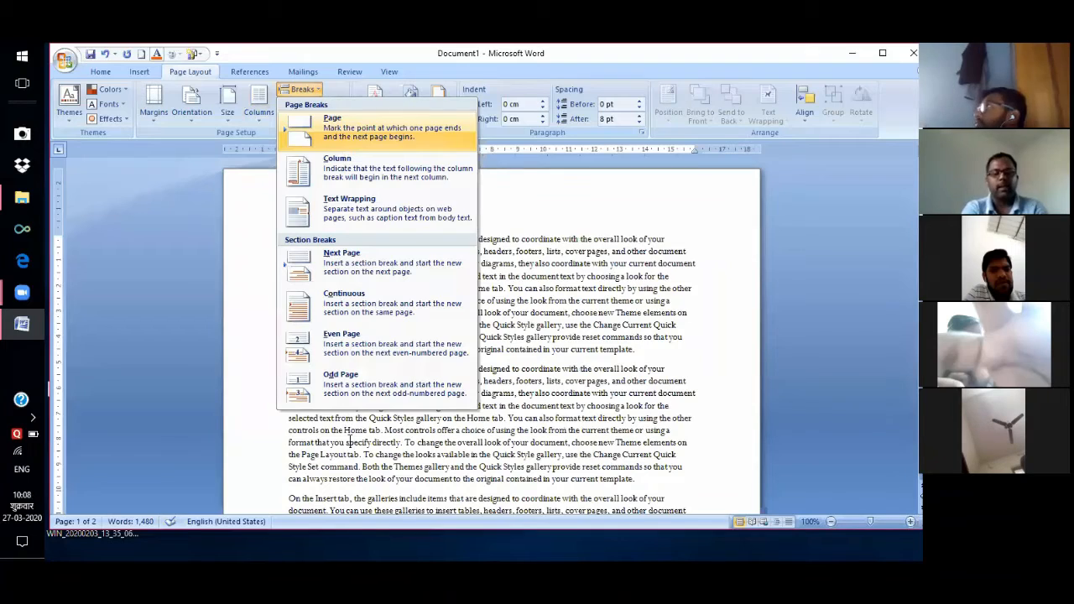
pyautogui.press('Return')
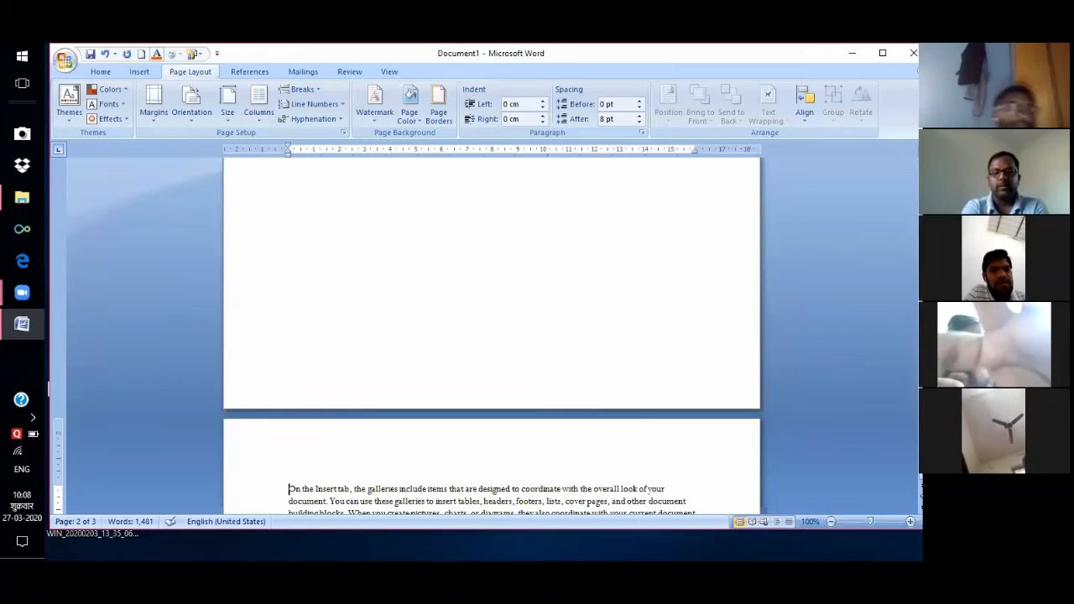
pyautogui.moveTo(923, 273); pyautogui.dragTo(924, 228)
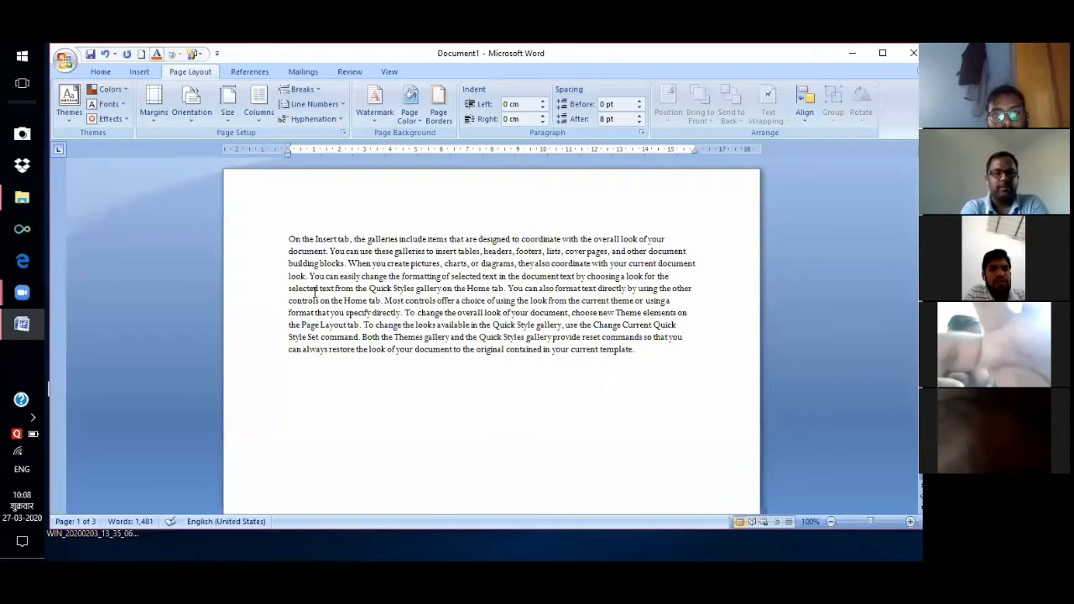
pyautogui.hotkey('ctrl', 'z')
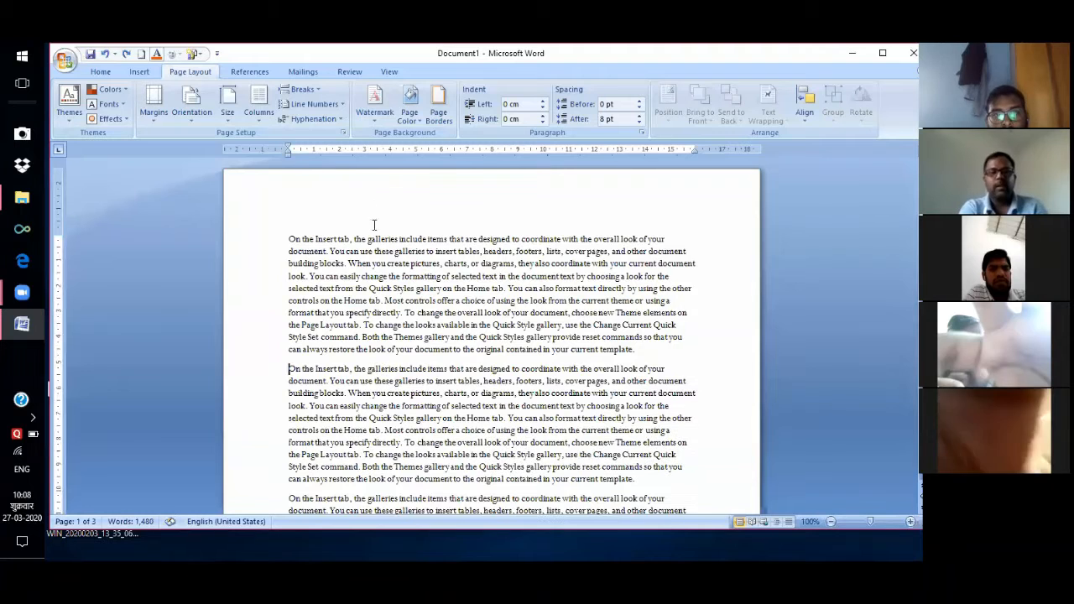
pyautogui.click(342, 105)
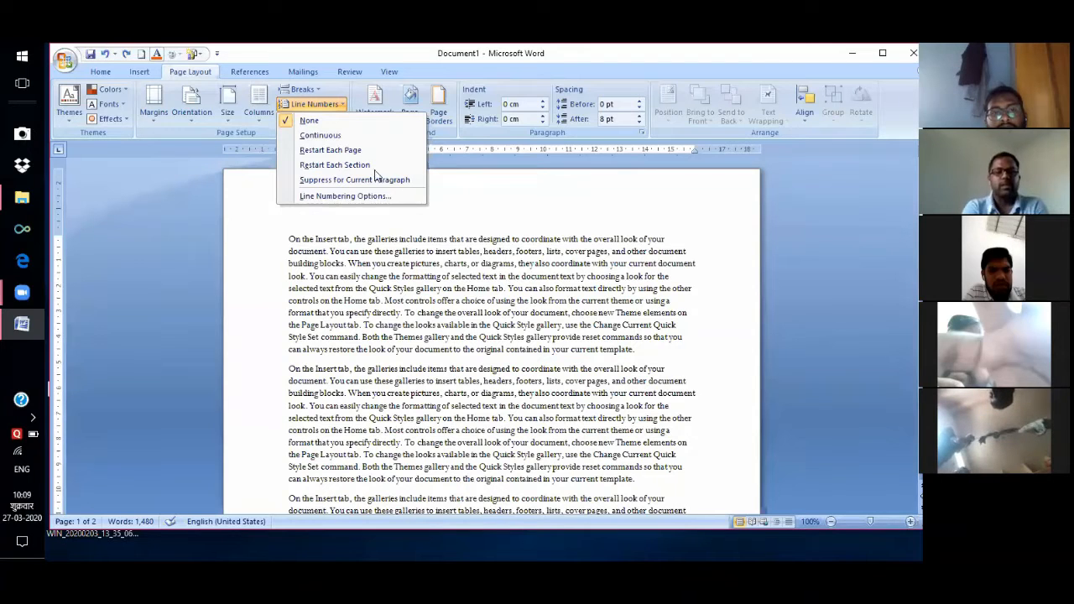
# Apply Continuous line numbering so every line in the left margin counts up from 1.
pyautogui.click(332, 137)
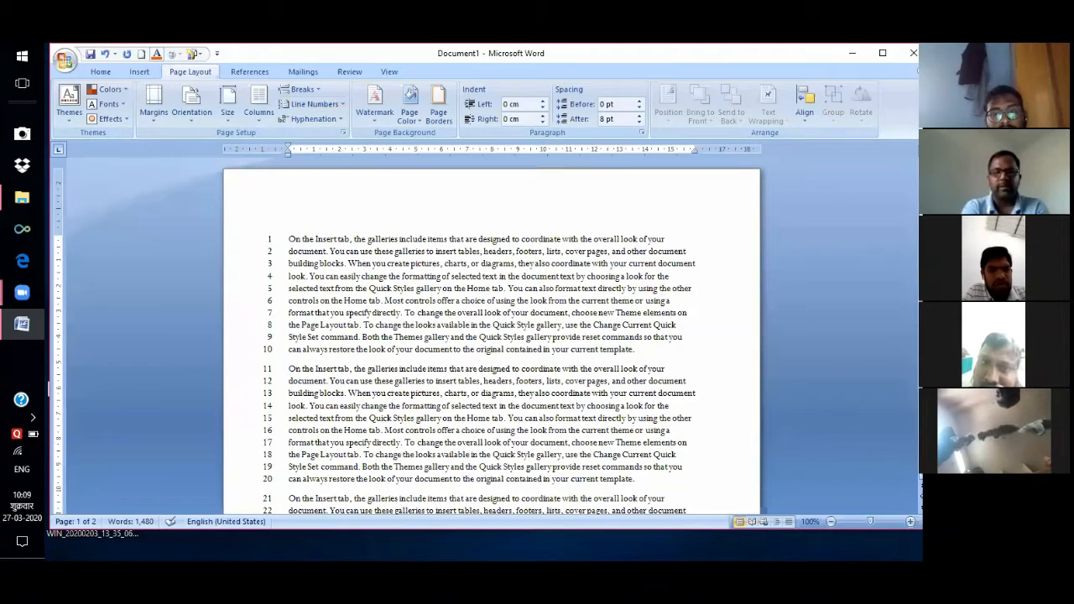
pyautogui.moveTo(917, 210); pyautogui.dragTo(917, 313)
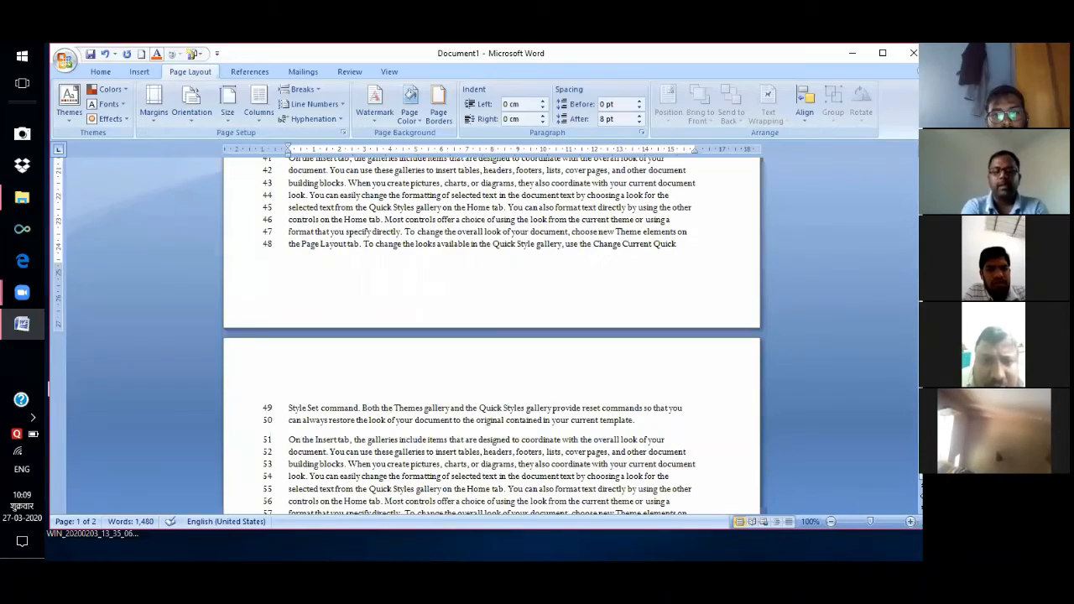
pyautogui.moveTo(921, 311); pyautogui.dragTo(921, 247)
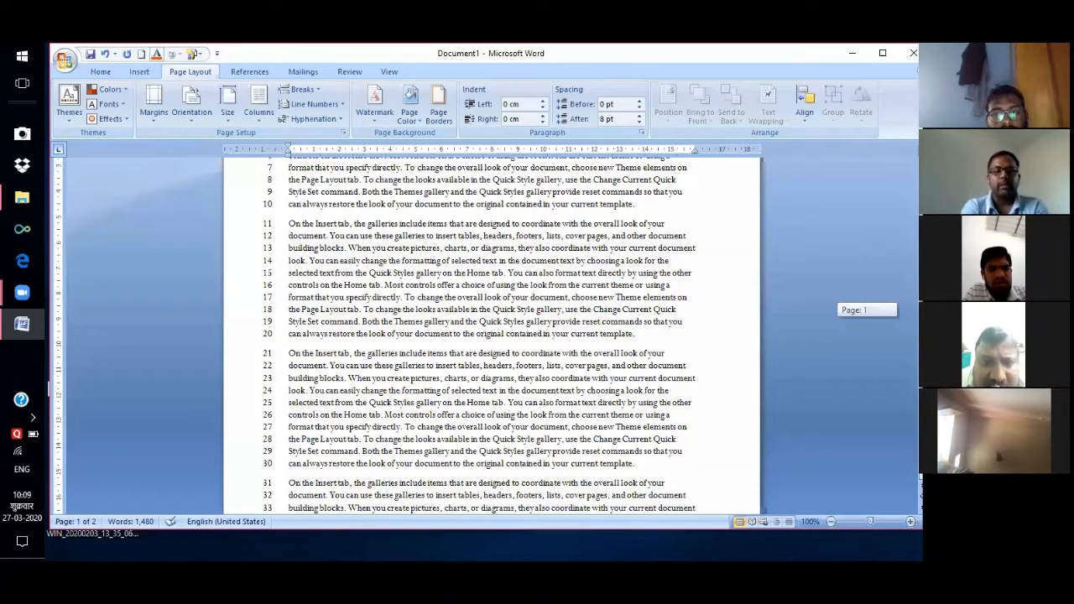
pyautogui.moveTo(921, 247); pyautogui.dragTo(921, 164)
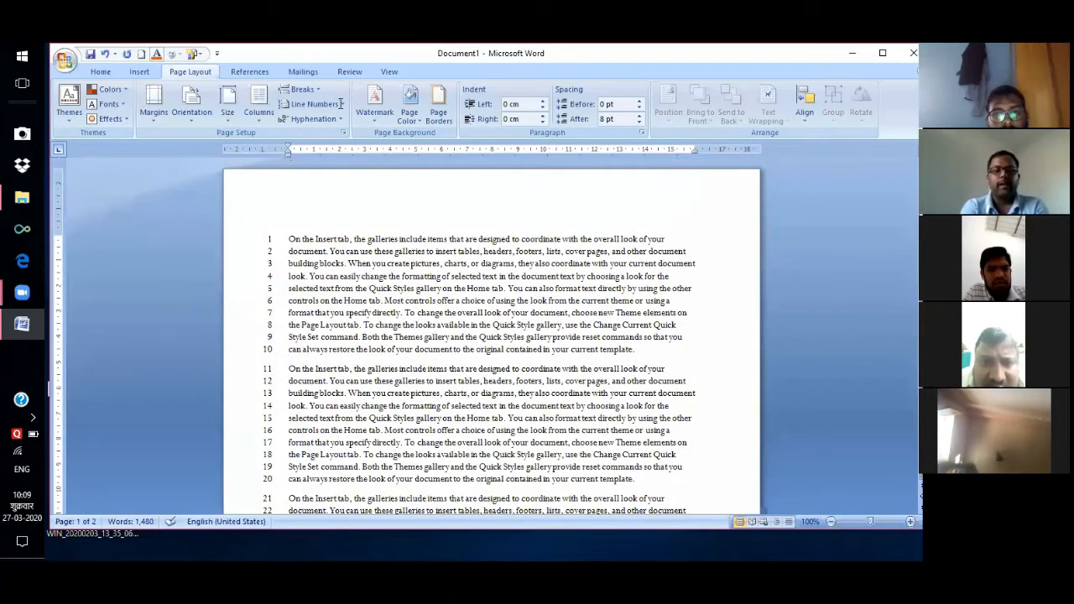
pyautogui.click(335, 104)
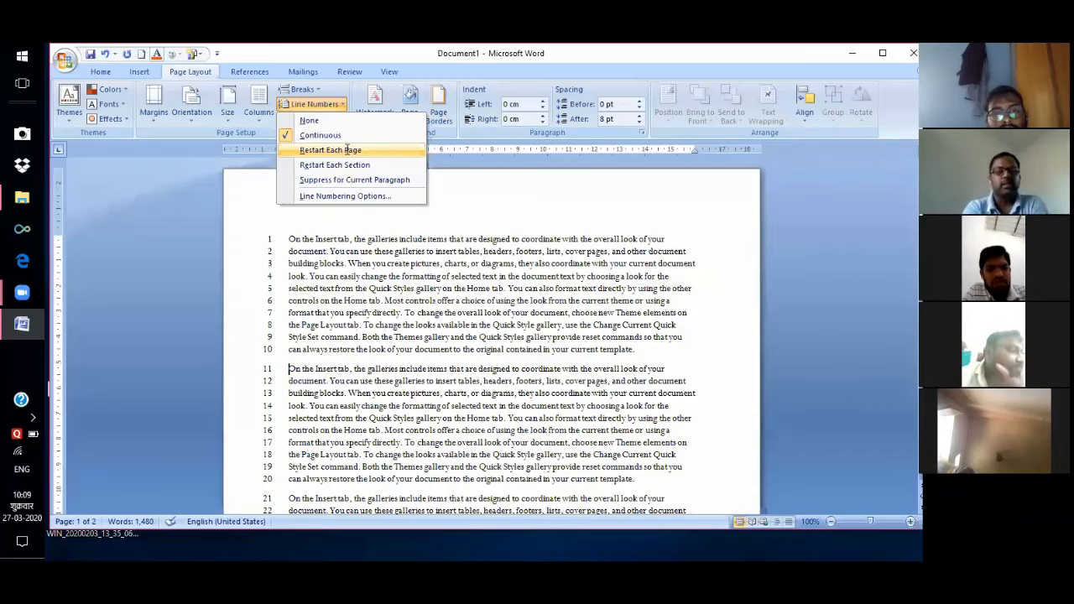
# Switch line numbering to Restart Each Page, so page 1 ends at 48 and page 2 restarts at 1.
pyautogui.click(347, 150)
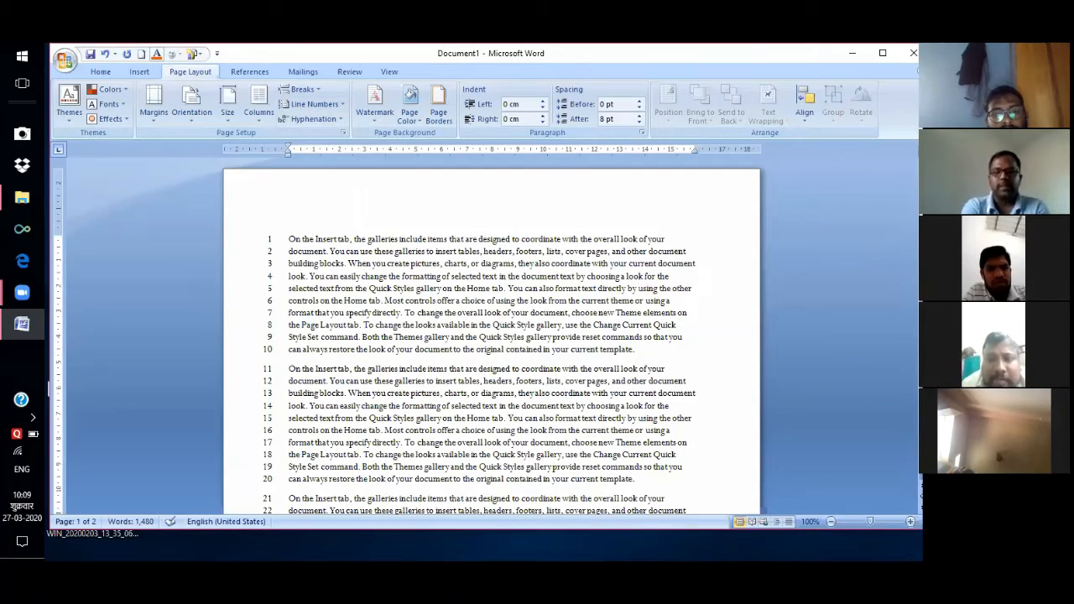
pyautogui.scroll(-7, 494, 335)
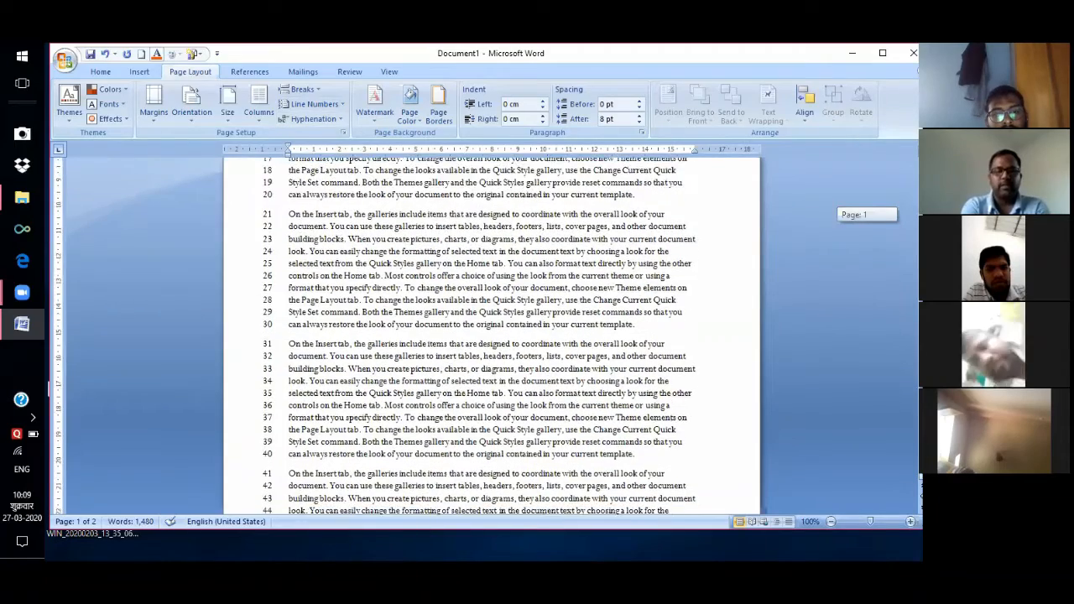
pyautogui.scroll(-5, 494, 336)
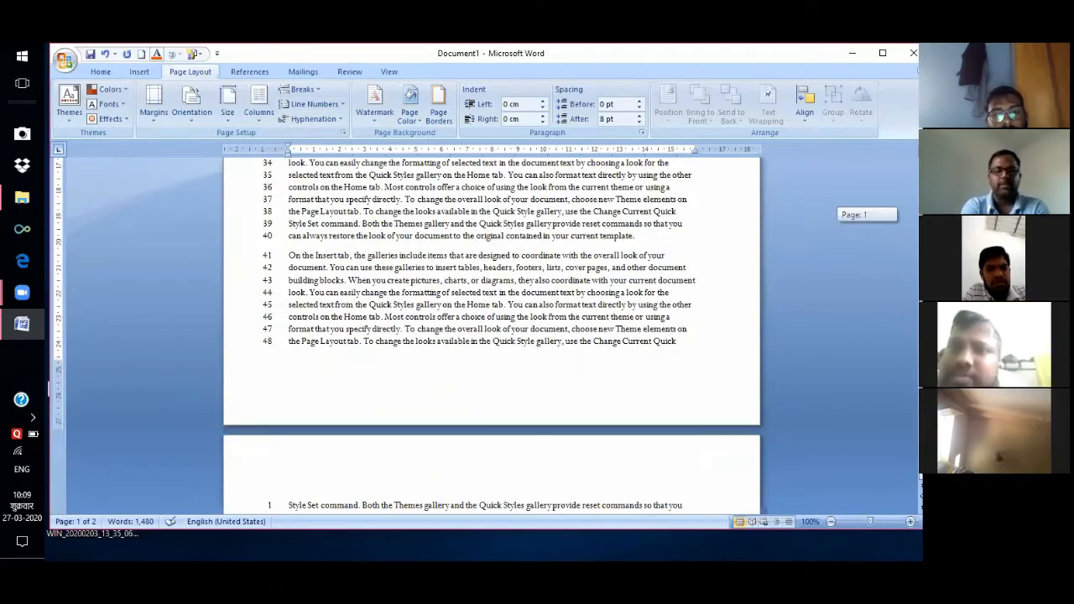
pyautogui.scroll(-1, 495, 336)
pyautogui.scroll(-5, 495, 335)
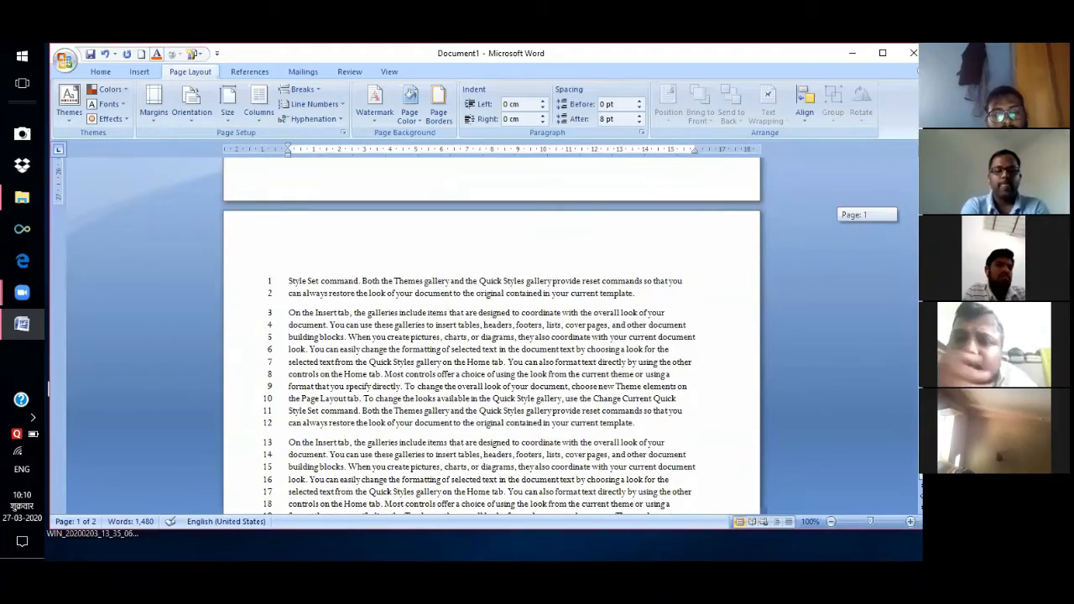
pyautogui.scroll(-6, 495, 336)
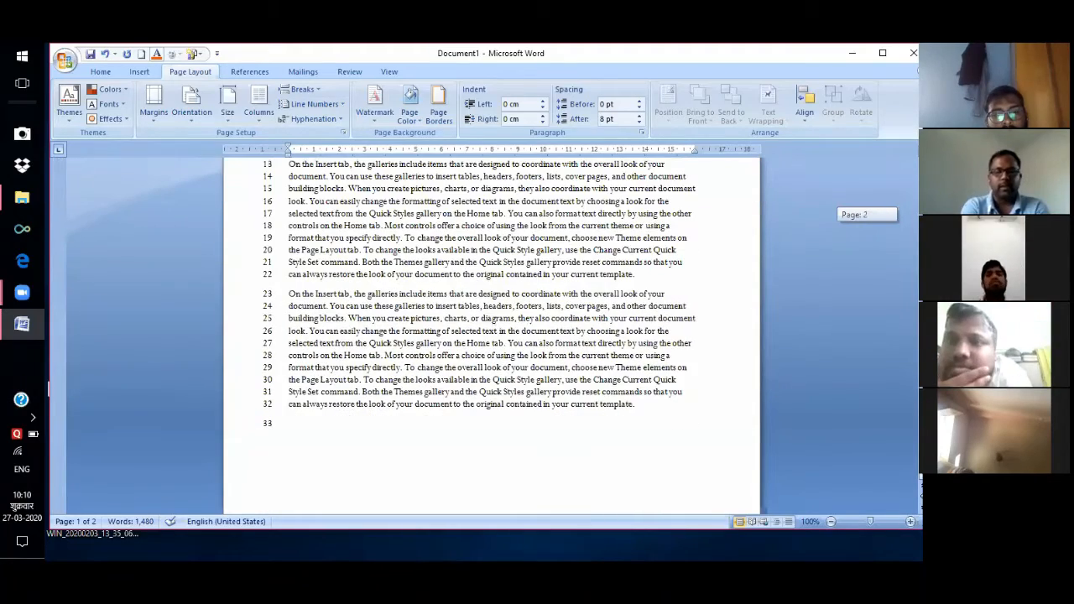
pyautogui.scroll(14, 495, 335)
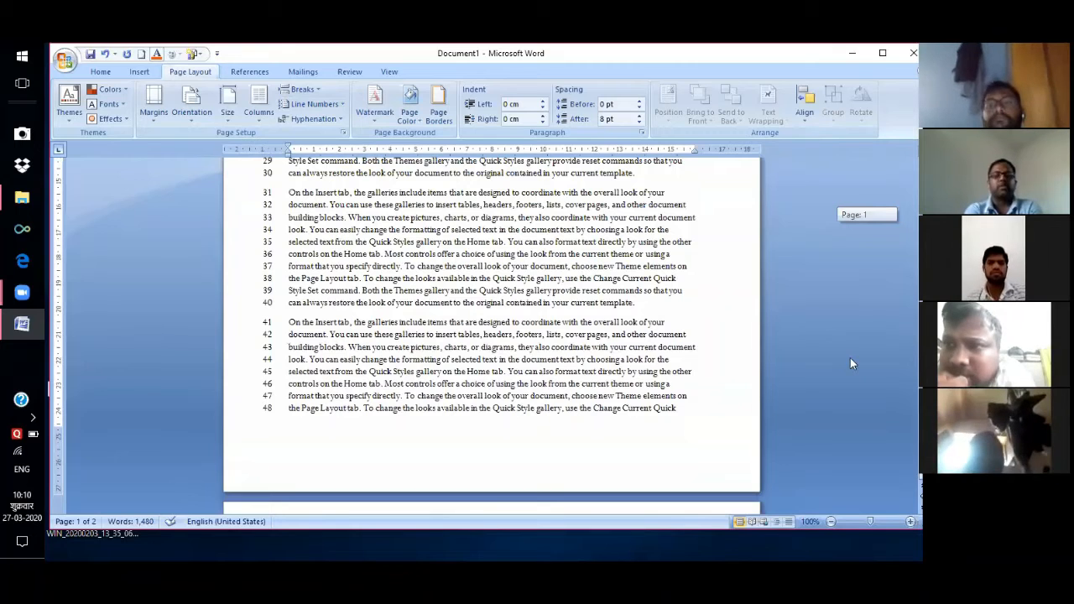
pyautogui.scroll(5, 850, 357)
pyautogui.scroll(5, 850, 358)
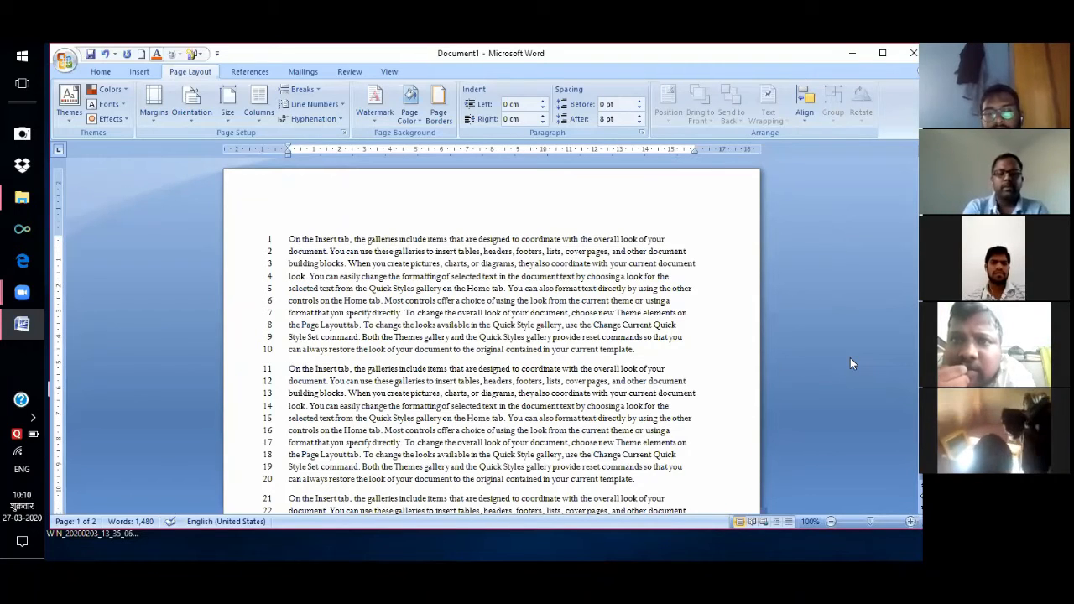
pyautogui.click(340, 106)
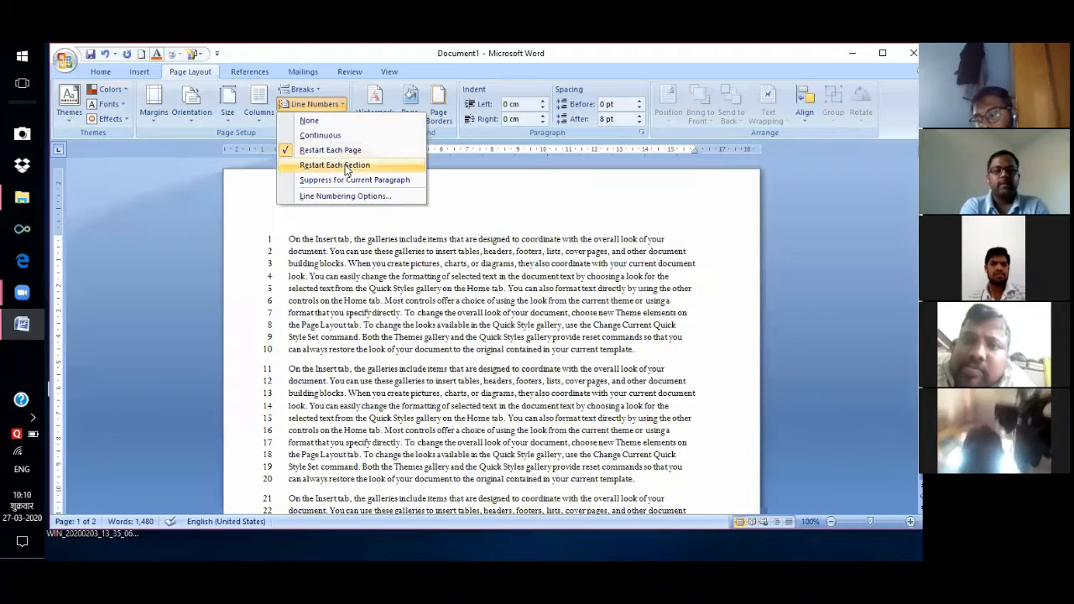
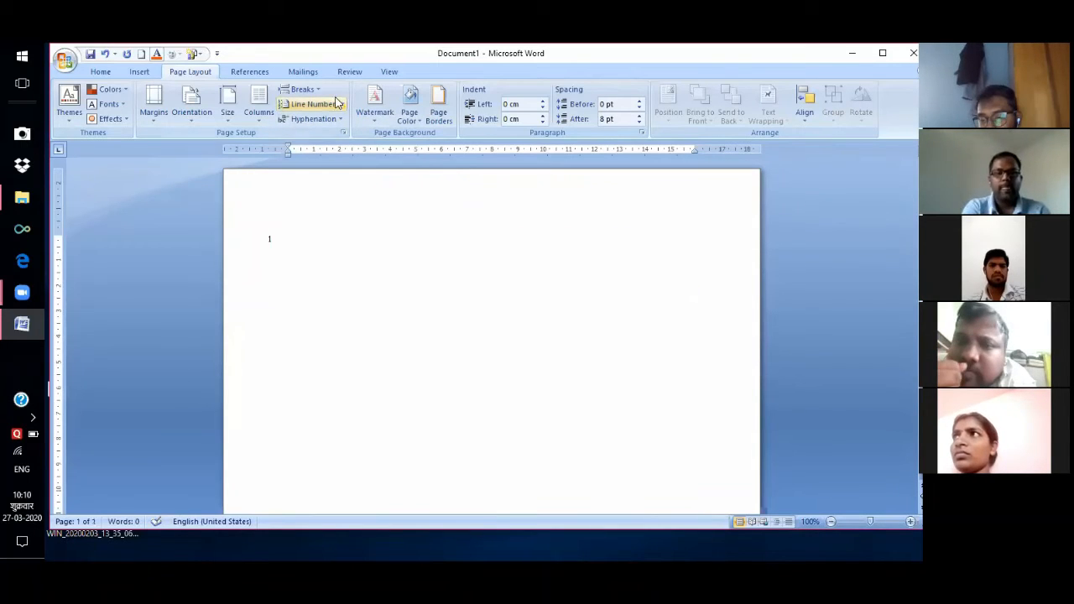
# Turn line numbering off and type 1.cpu as the first line.
pyautogui.click(323, 104)
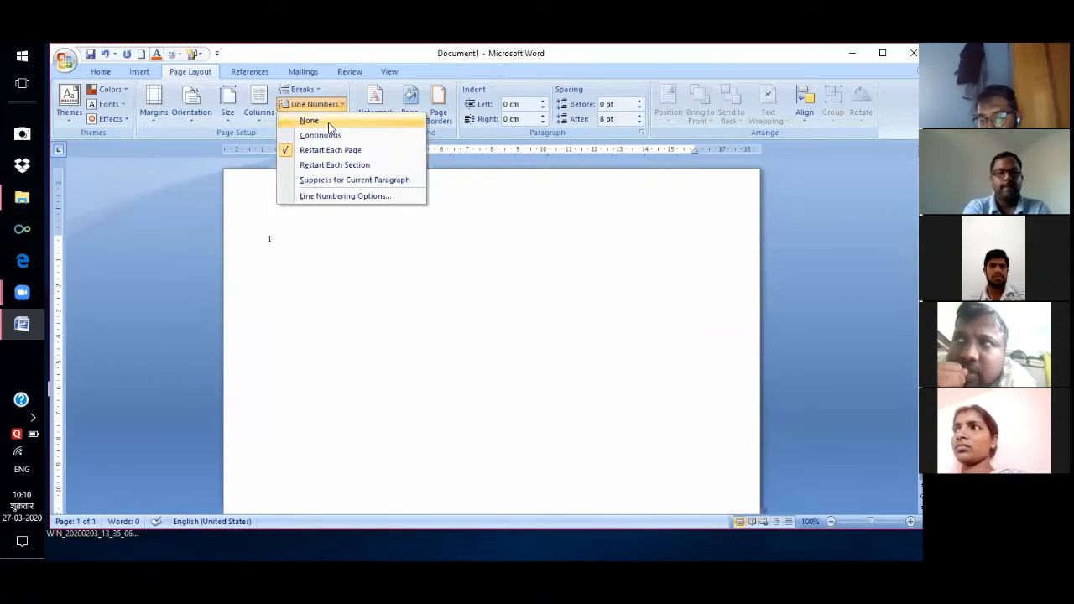
pyautogui.click(327, 122)
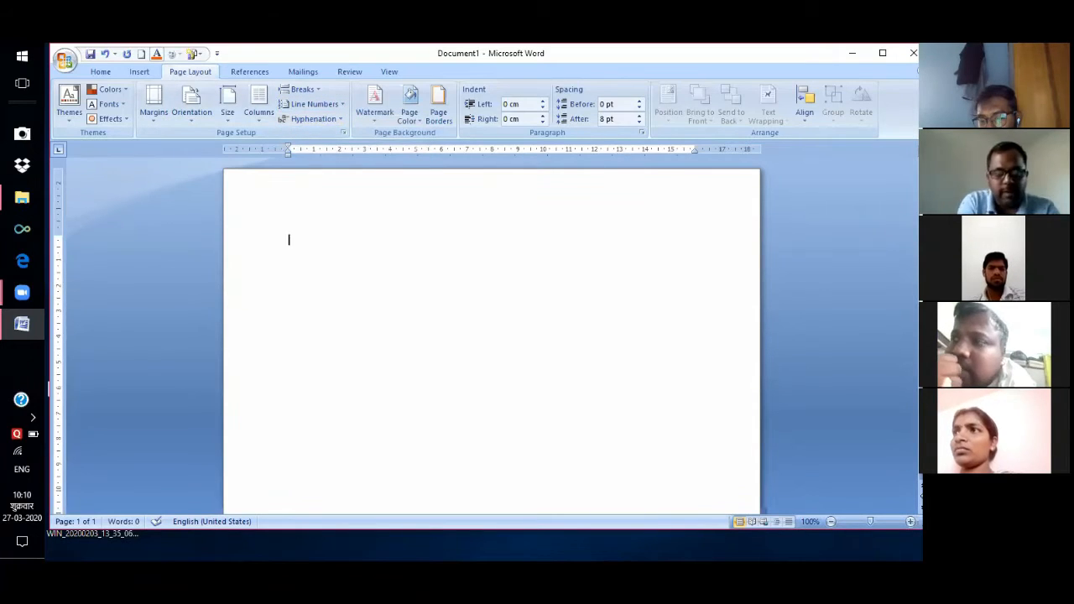
pyautogui.write('1.cpu')
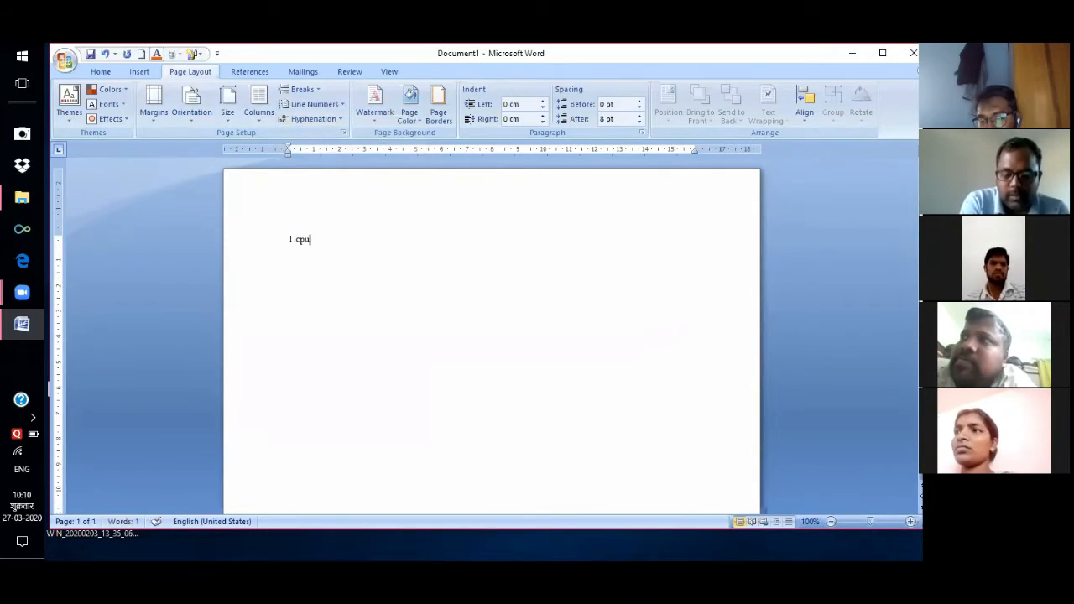
pyautogui.press('Return')
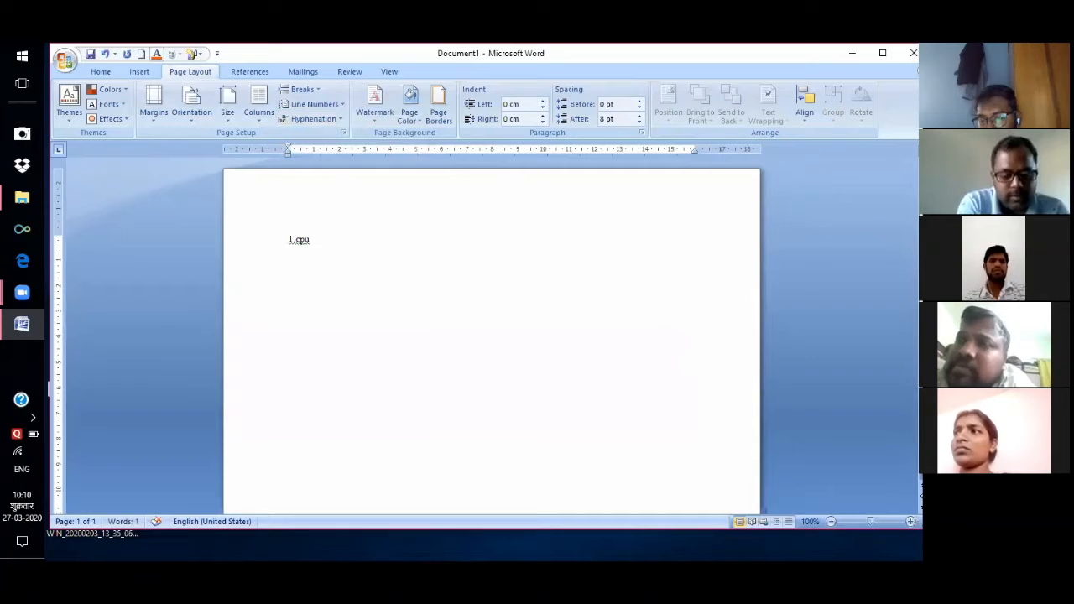
# Add 2.keyboard on the next line and suppress line numbers for the following paragraph.
pyautogui.write('2.')
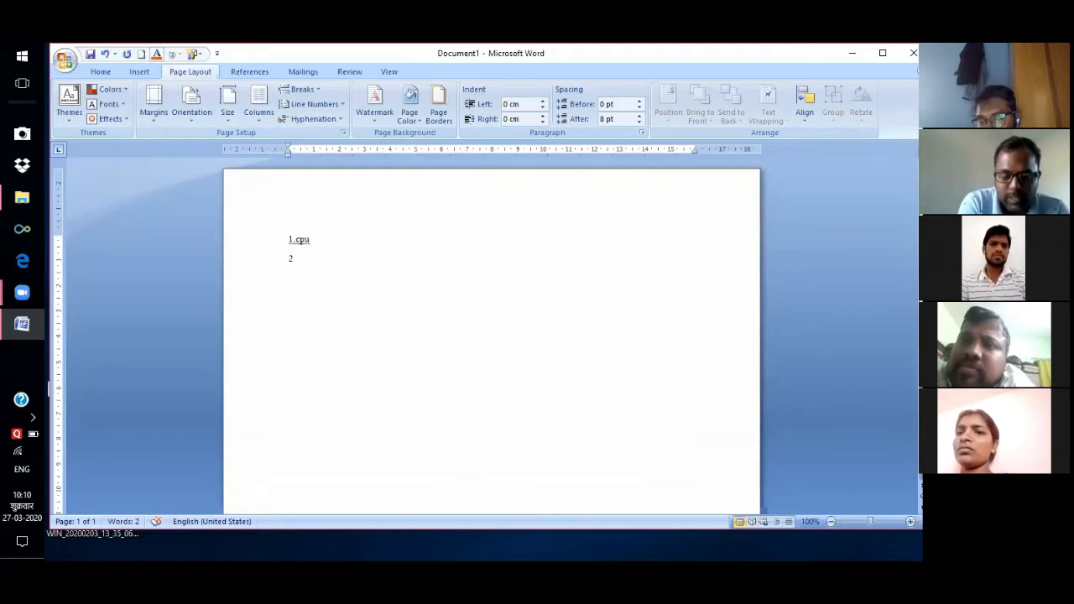
pyautogui.write('k')
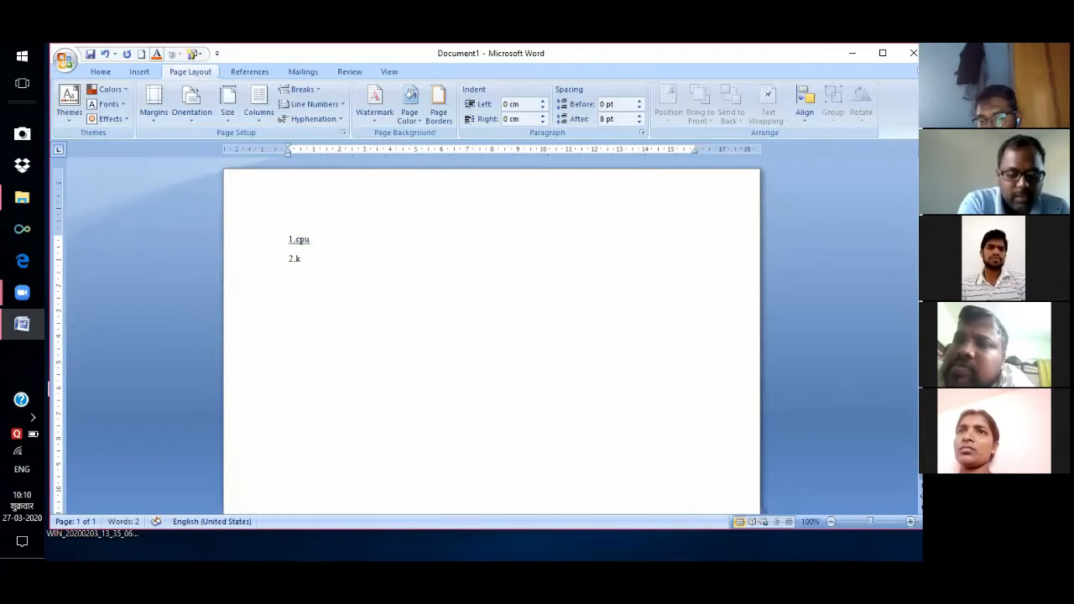
pyautogui.write('eyboard')
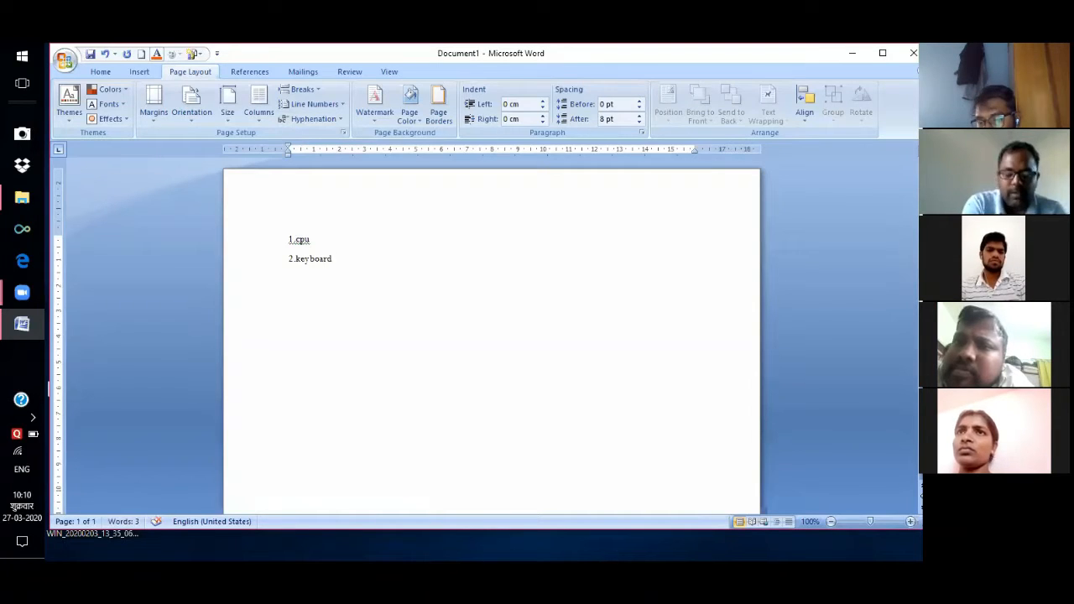
pyautogui.press('Return')
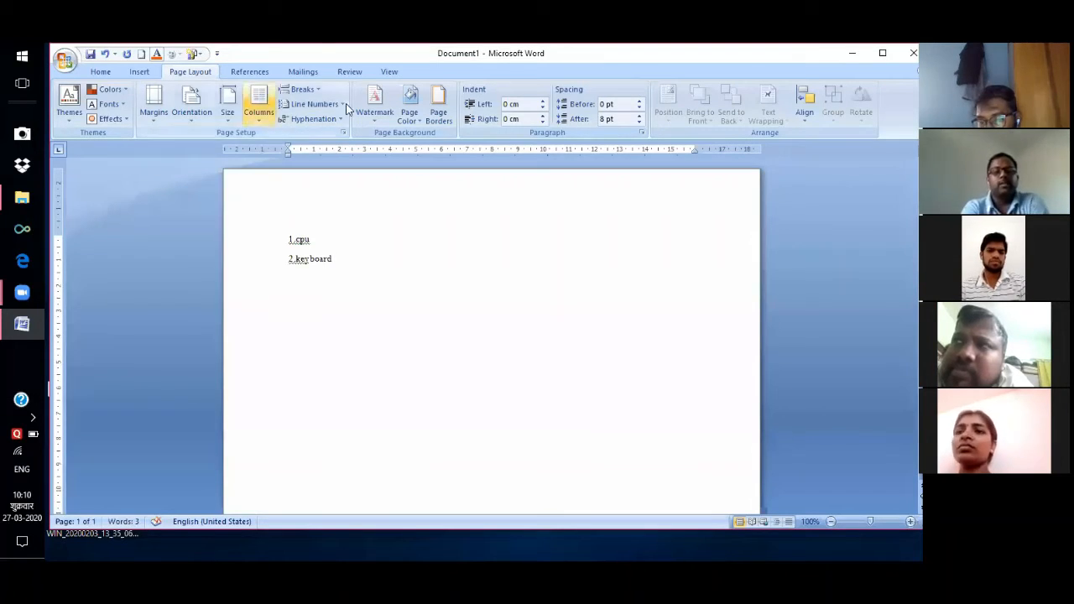
pyautogui.click(344, 104)
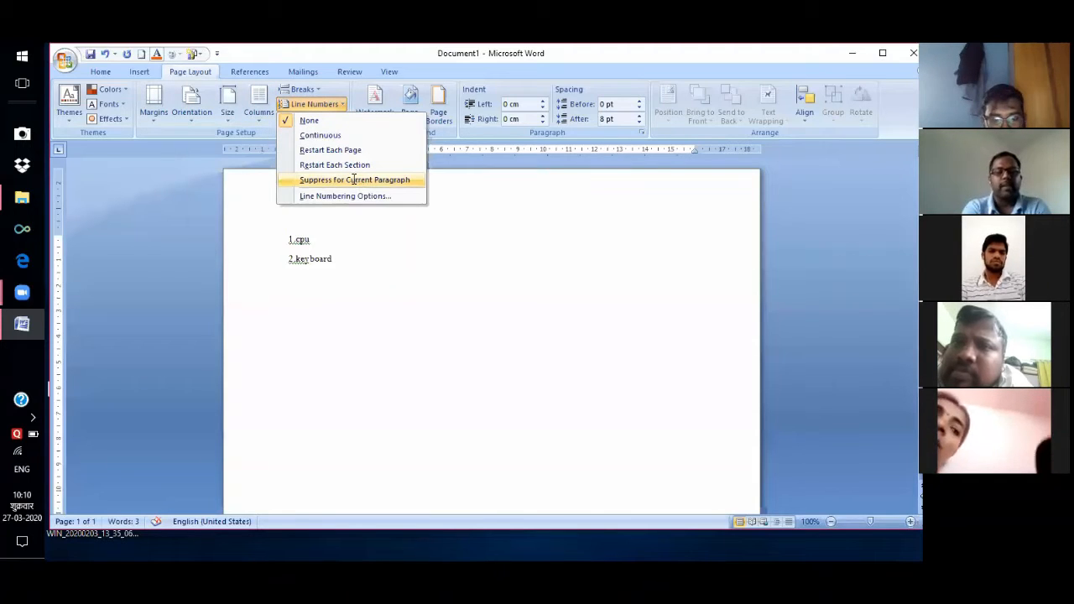
pyautogui.click(353, 180)
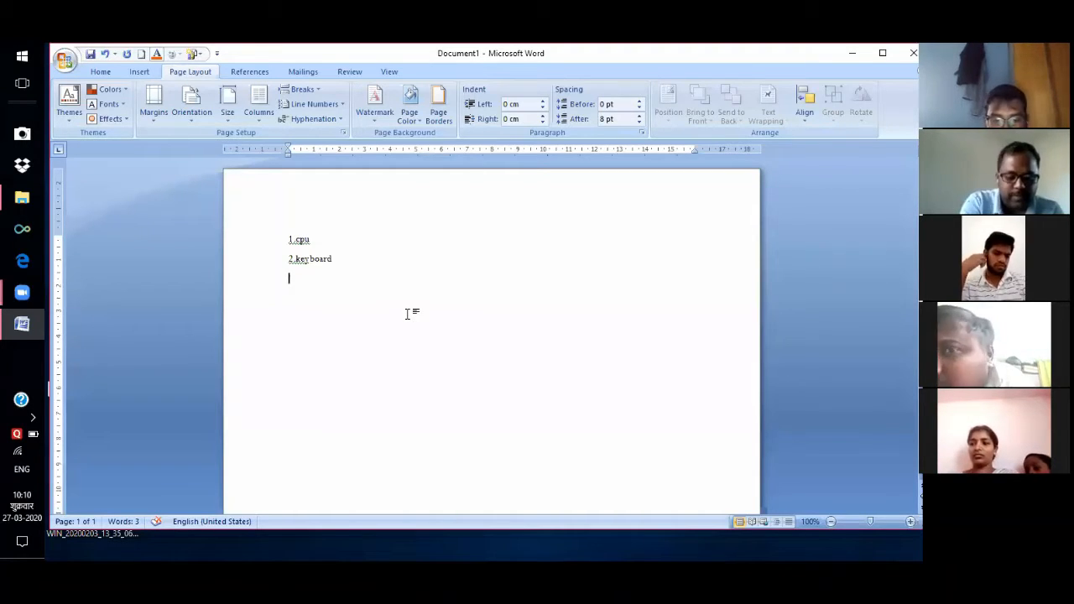
# Type mouse, ram and rom on separate lines.
pyautogui.write('mouse')
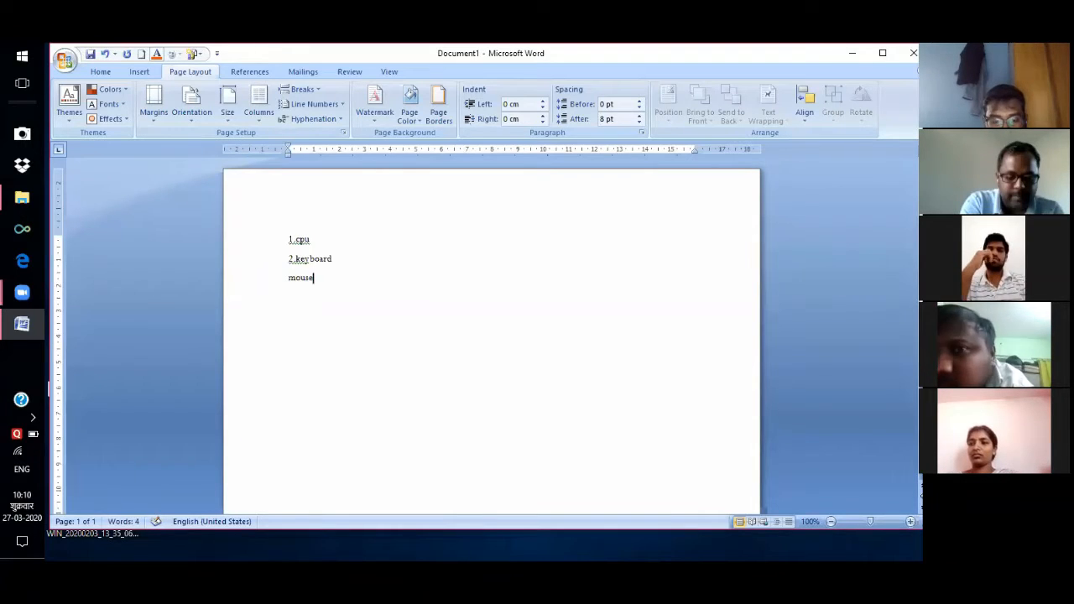
pyautogui.press('Return')
pyautogui.write('r')
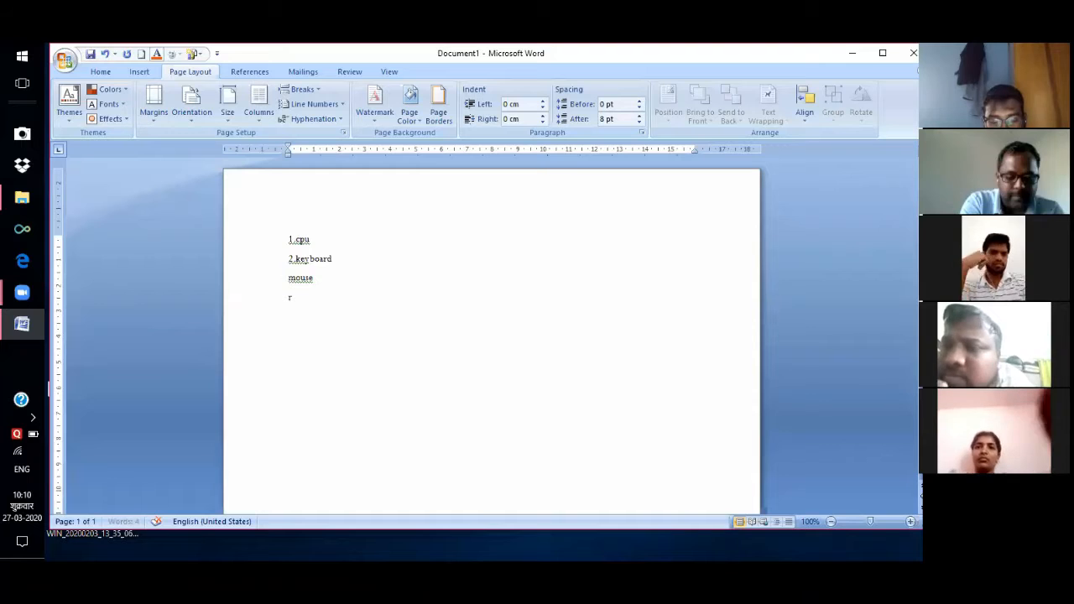
pyautogui.write('am')
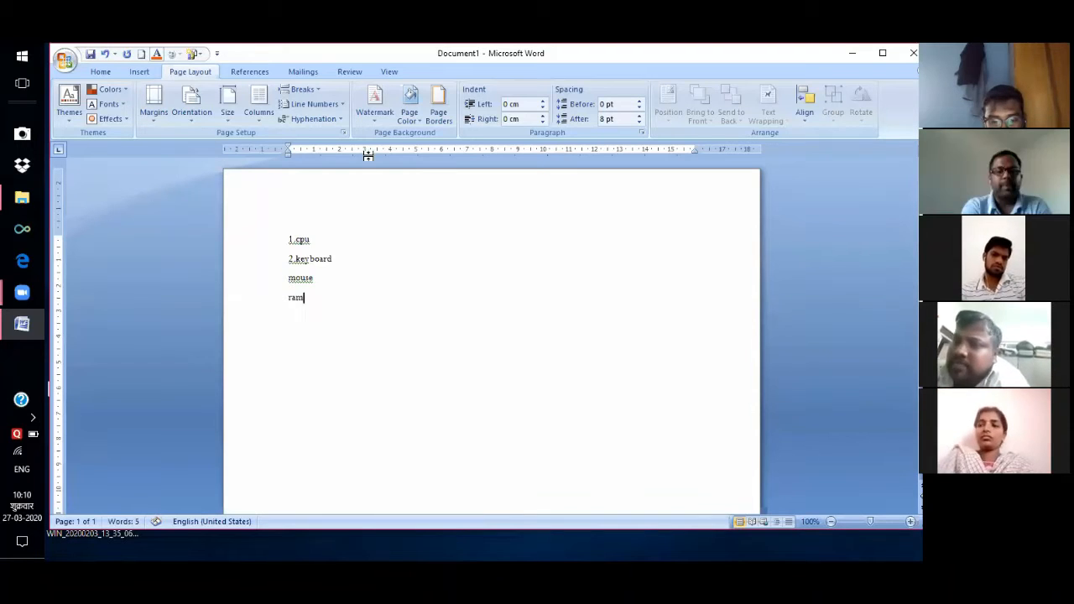
pyautogui.press('Return')
pyautogui.write('rom')
# Toggle line-number suppression and add a 'page layout' line prefixed with 4.
pyautogui.click(315, 104)
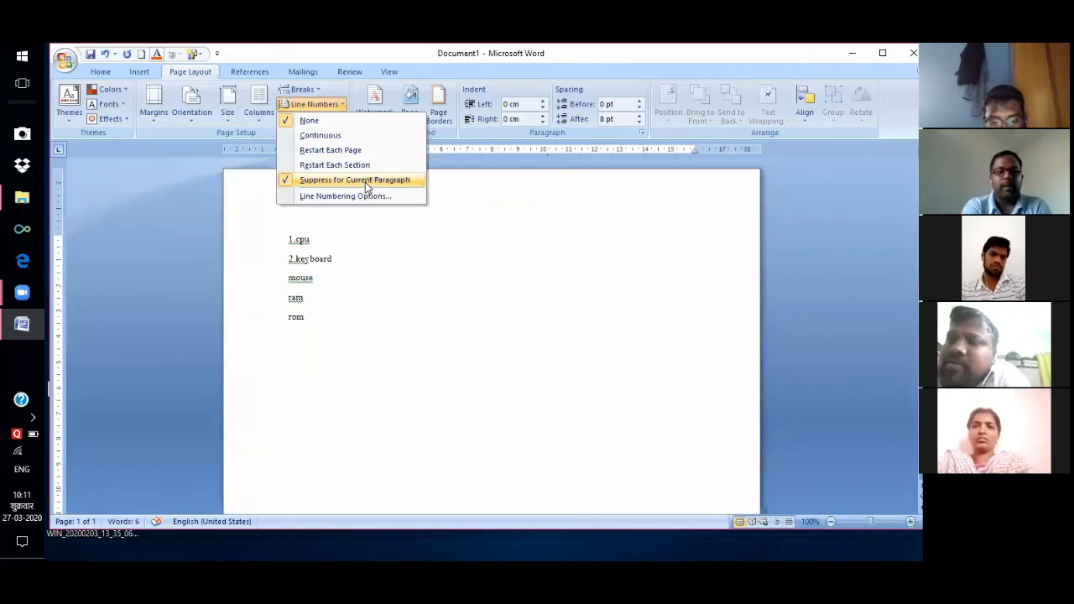
pyautogui.click(366, 181)
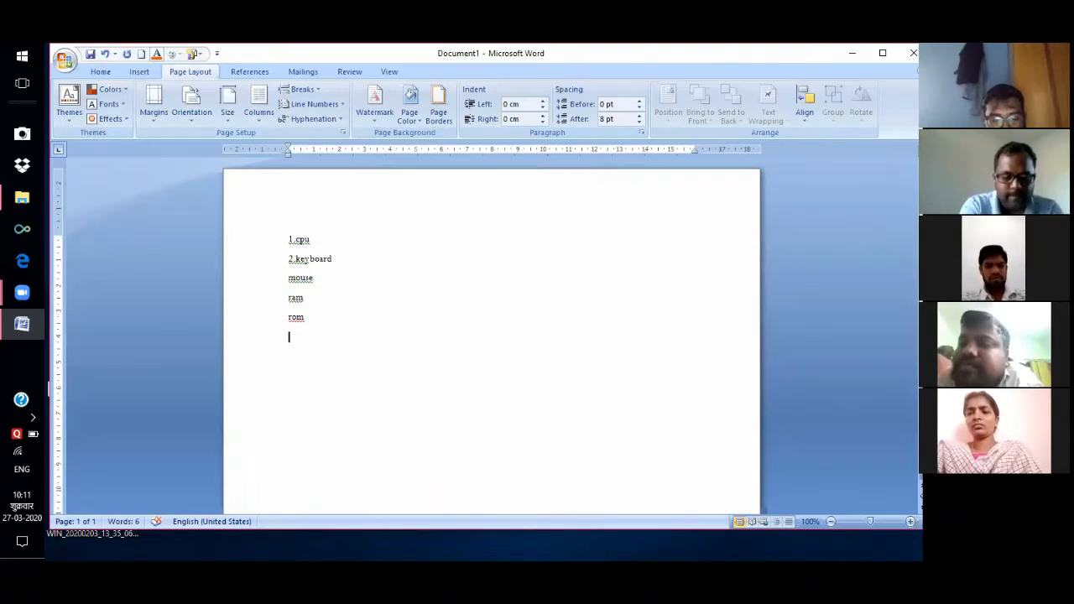
pyautogui.write('p')
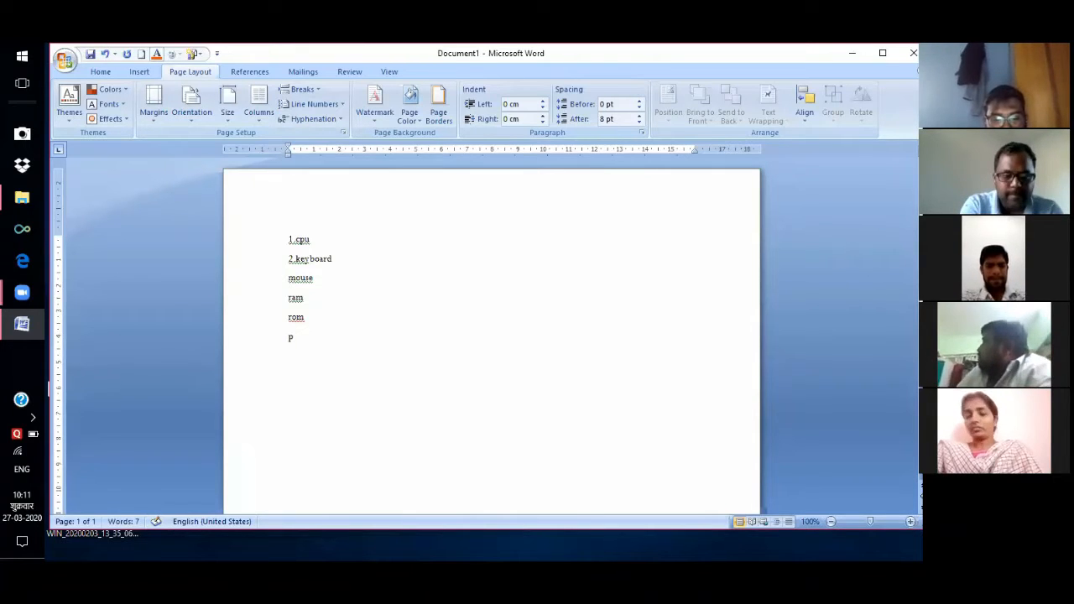
pyautogui.write('age')
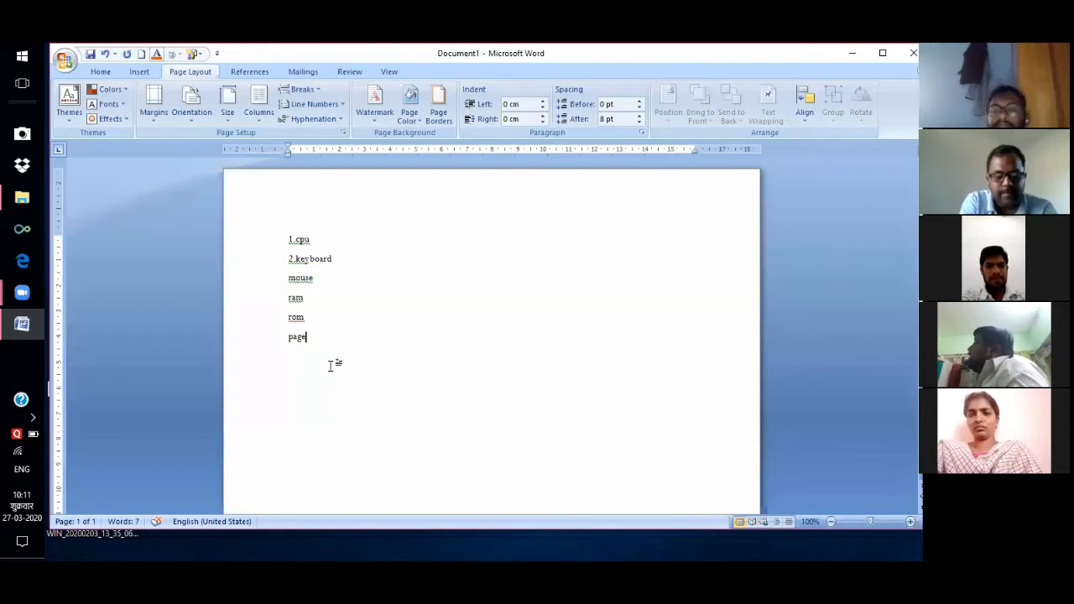
pyautogui.write('layout')
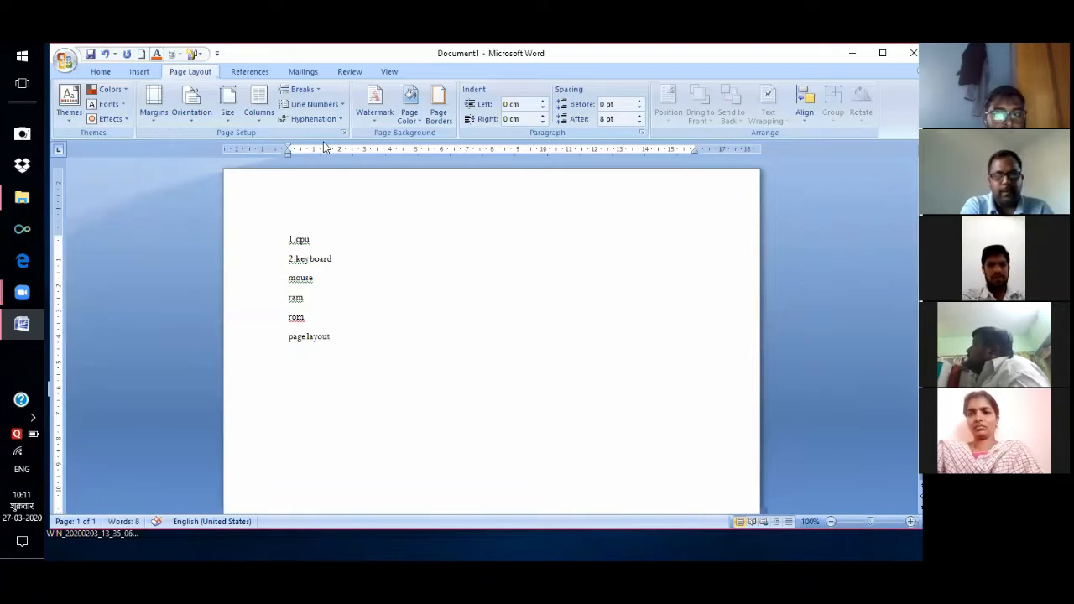
pyautogui.press('Home')
pyautogui.write('4')
pyautogui.press('End')
pyautogui.press('Return')
# Select all the document's text and delete it, leaving a blank page.
pyautogui.click(340, 106)
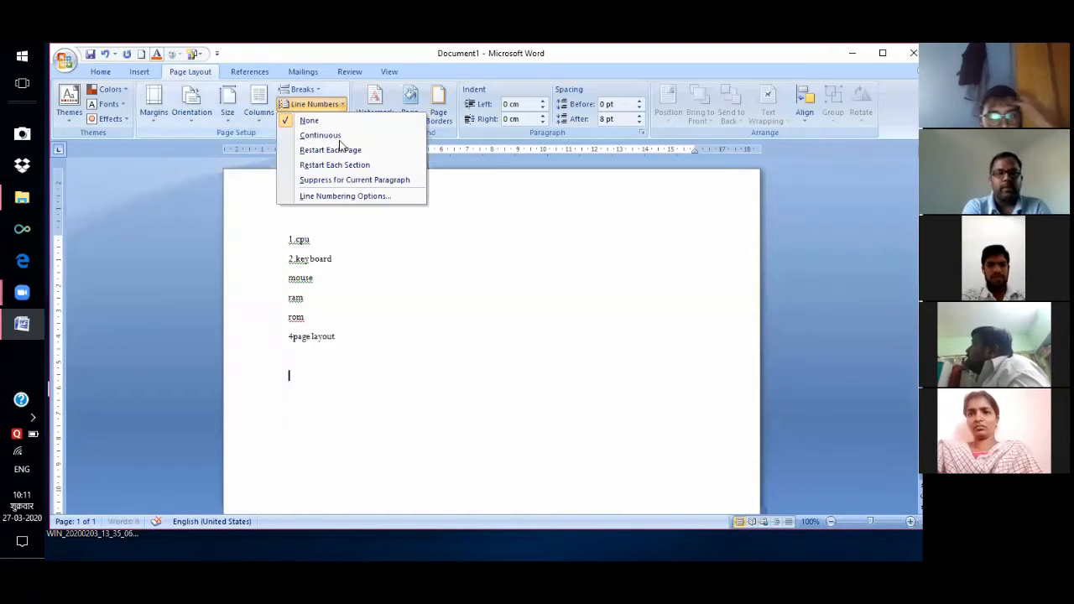
pyautogui.click(411, 267)
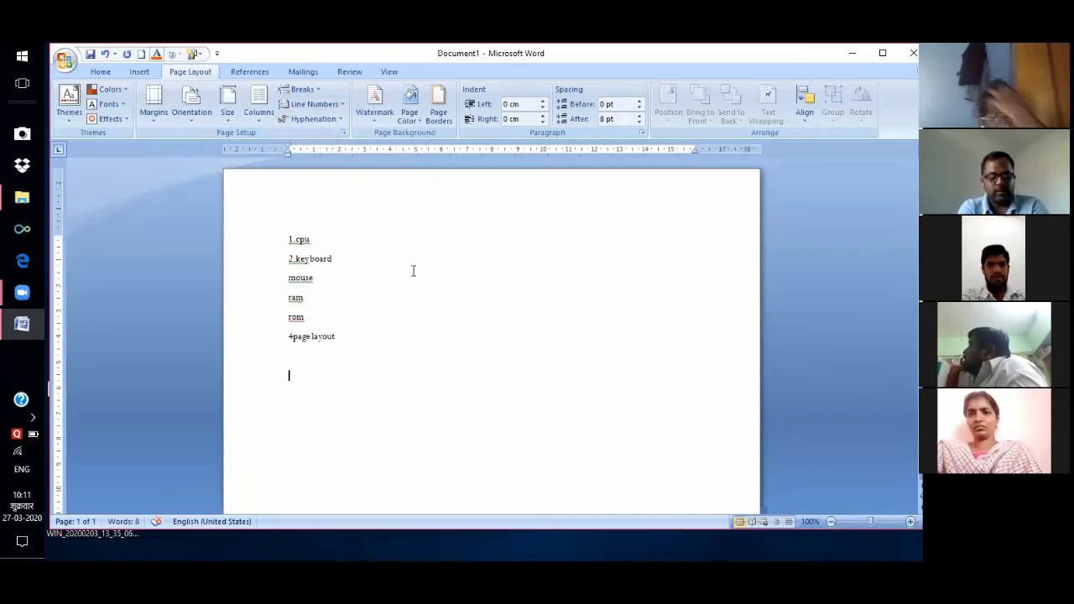
pyautogui.hotkey('ctrl', 'a')
pyautogui.press('Delete')
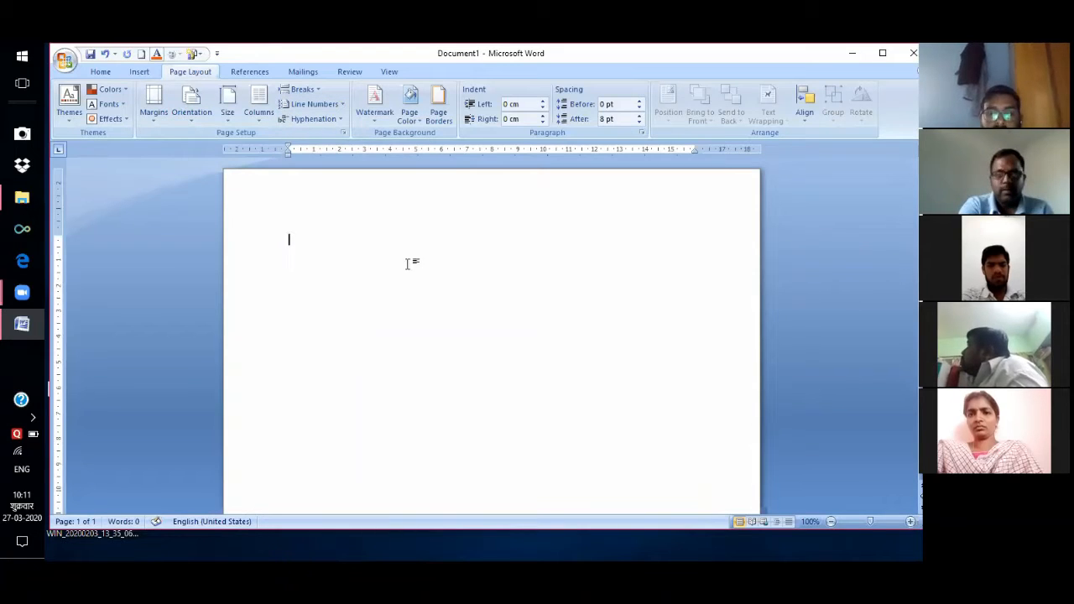
pyautogui.click(341, 120)
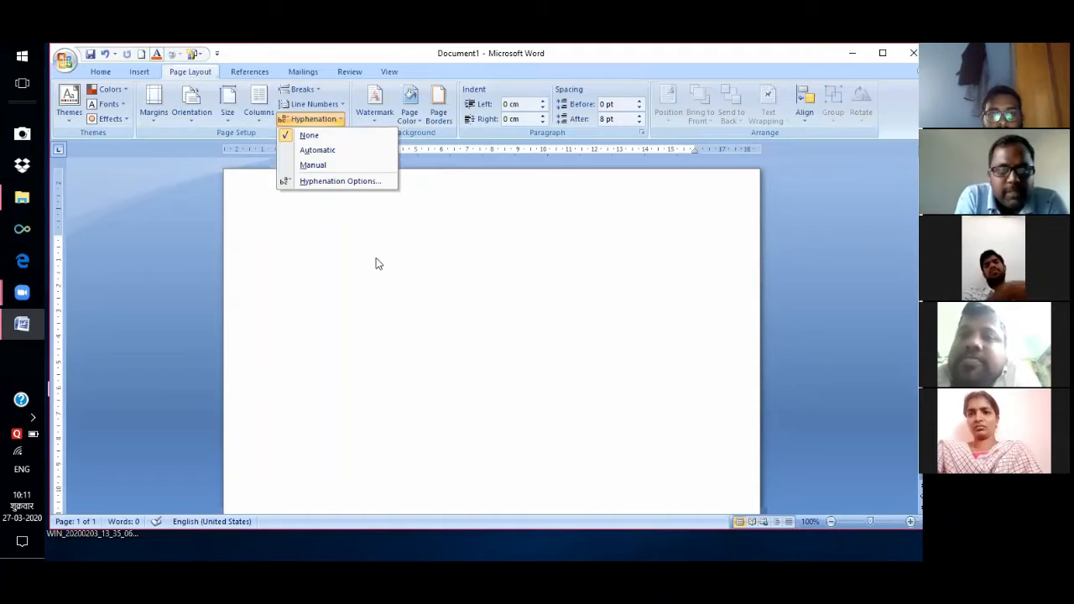
pyautogui.click(405, 279)
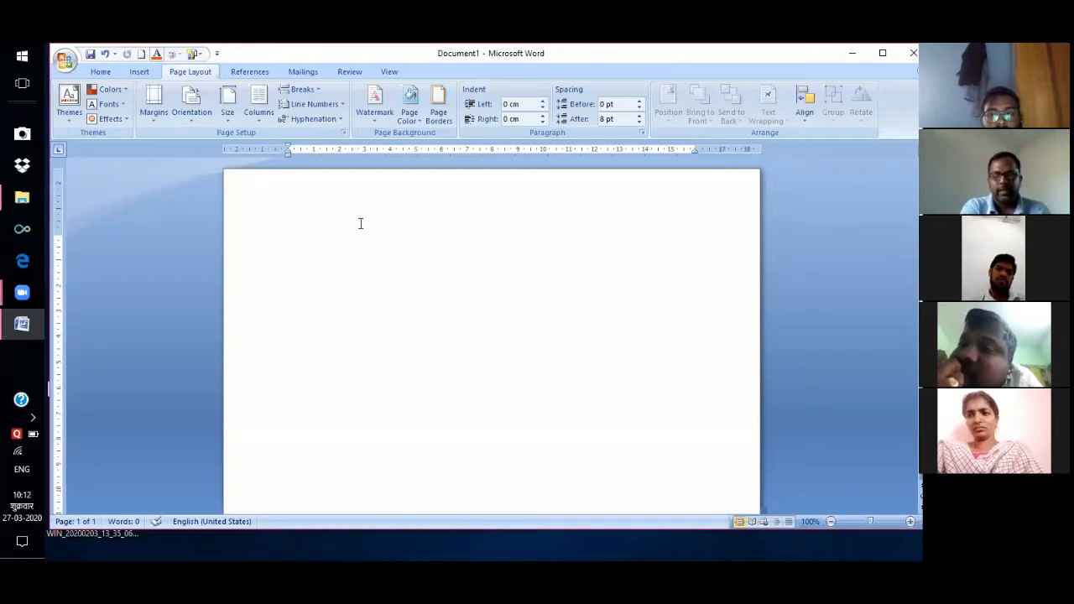
# Generate four five-sentence sample paragraphs with =rand(4,5), keeping hyphenation at None.
pyautogui.write('=')
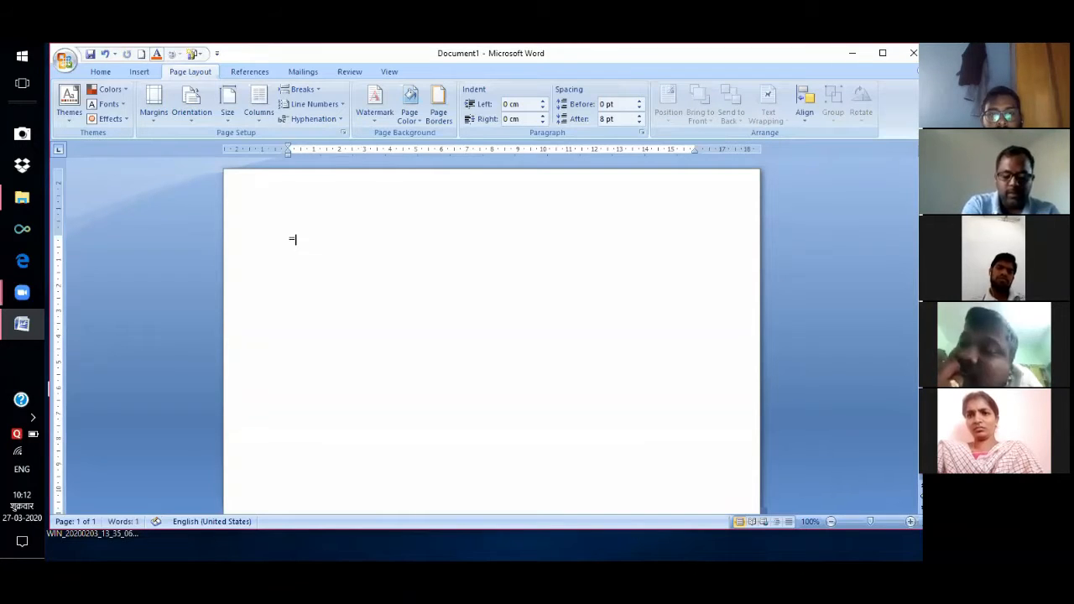
pyautogui.write('rand(')
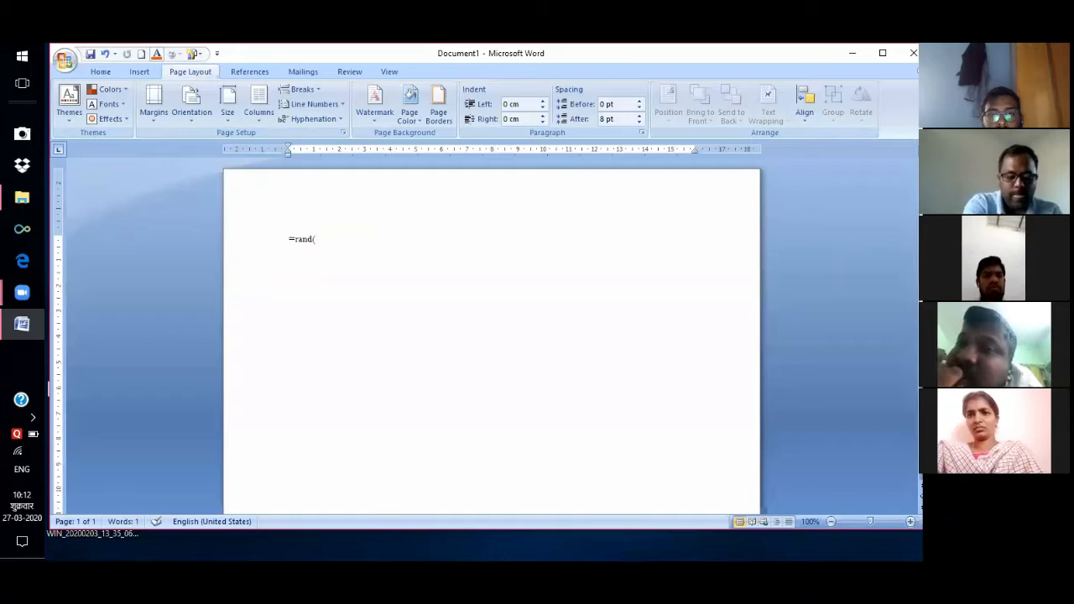
pyautogui.write('4')
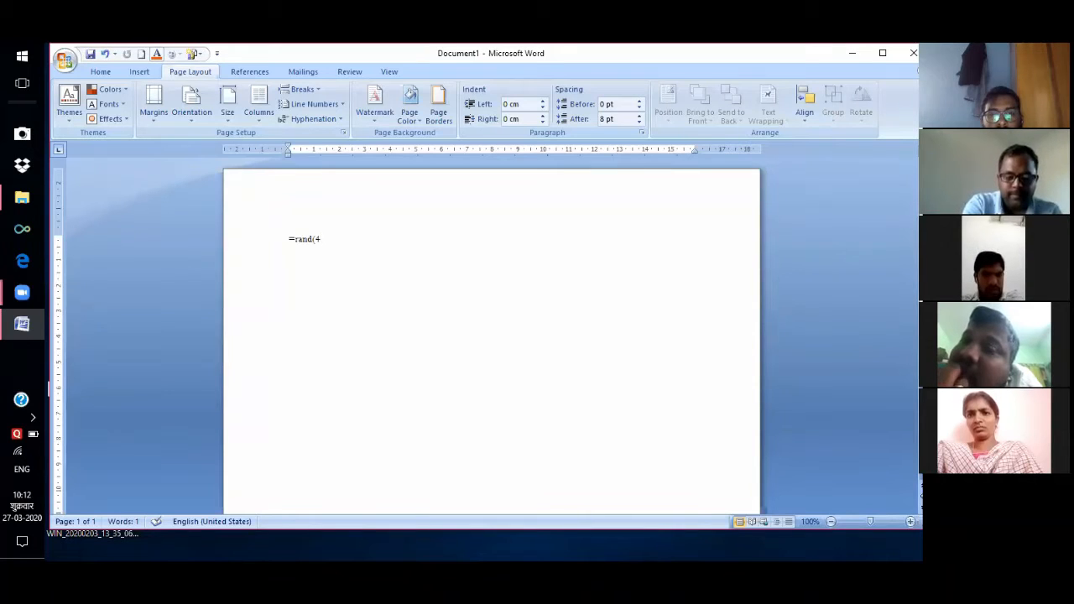
pyautogui.write(',5')
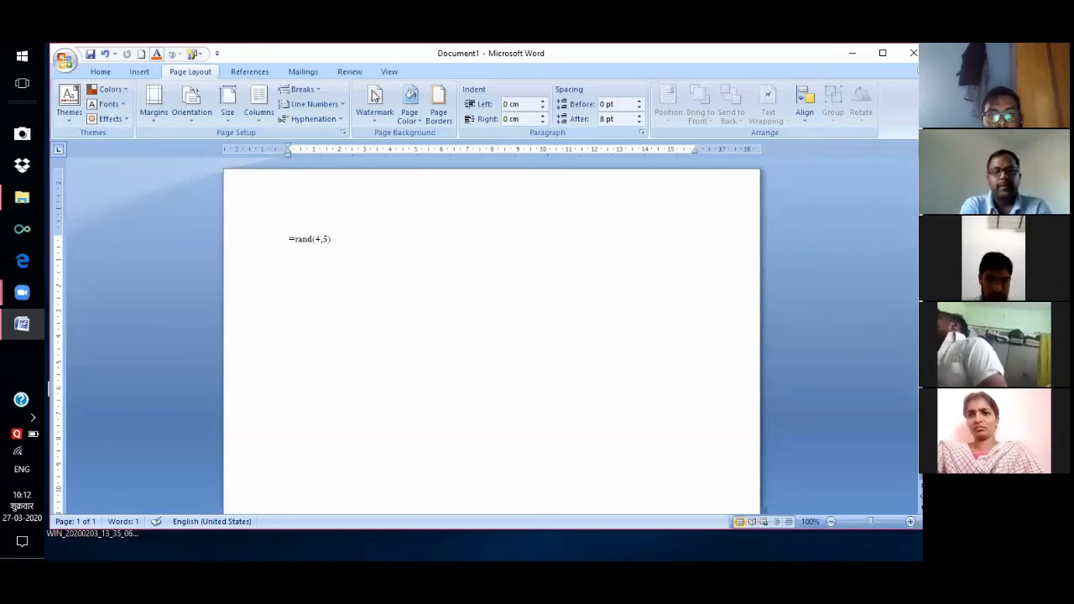
pyautogui.press('Return')
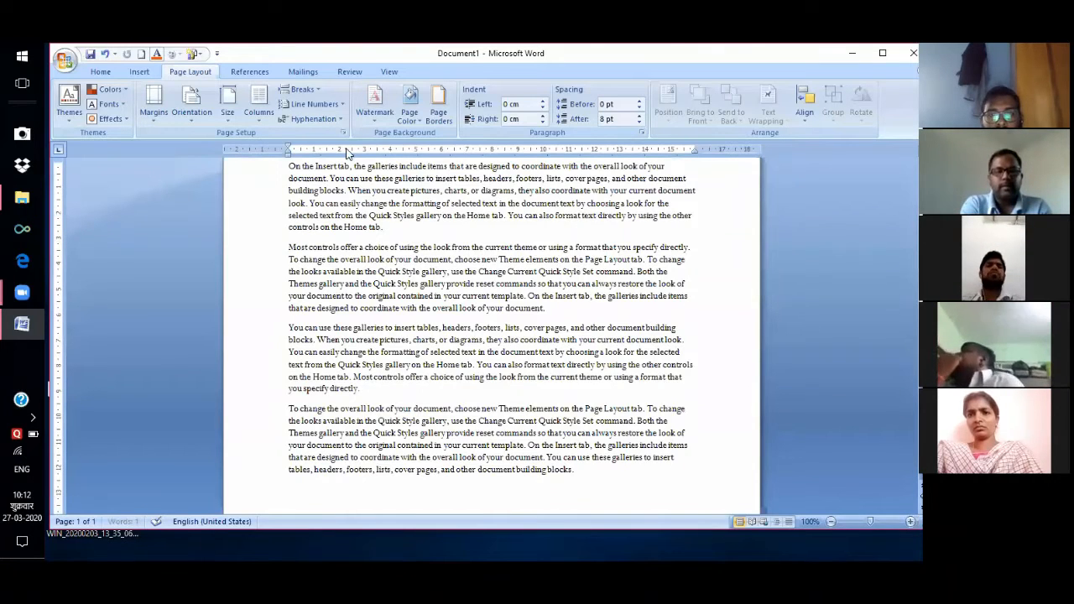
pyautogui.click(332, 119)
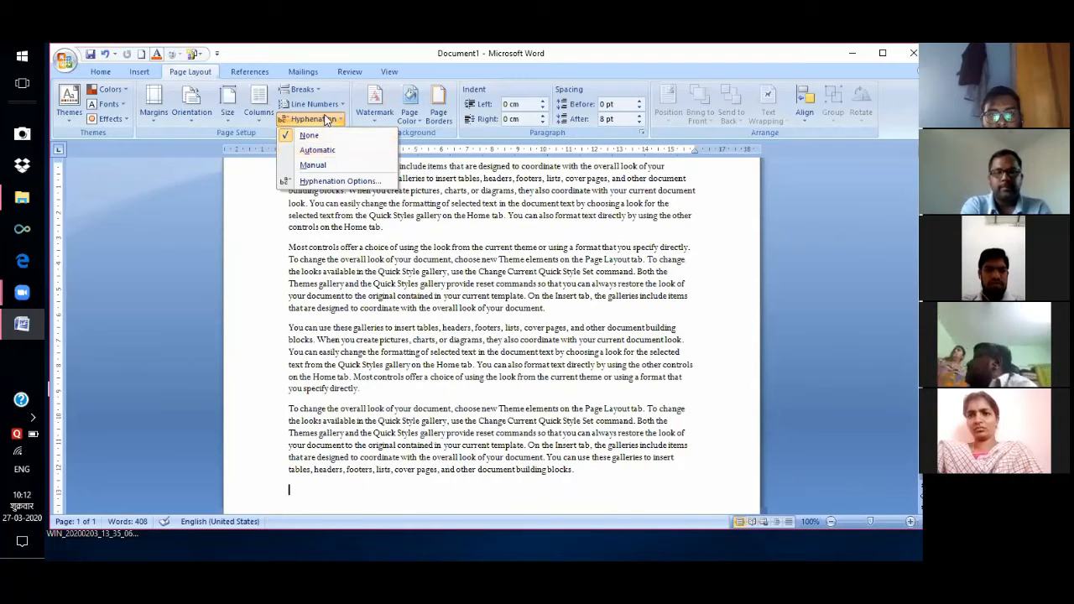
pyautogui.click(311, 136)
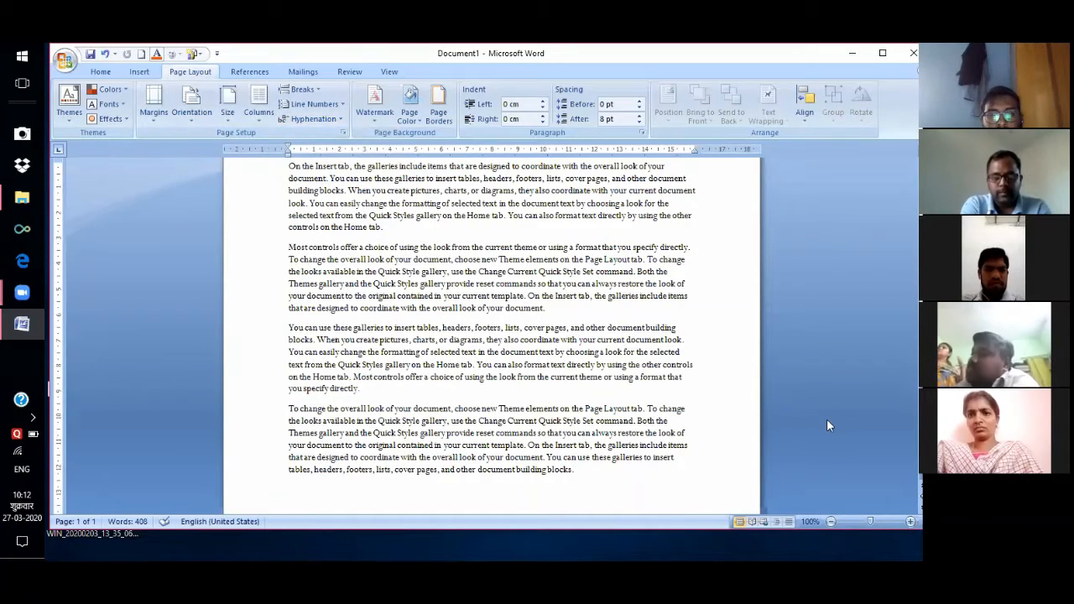
pyautogui.scroll(2, 491, 336)
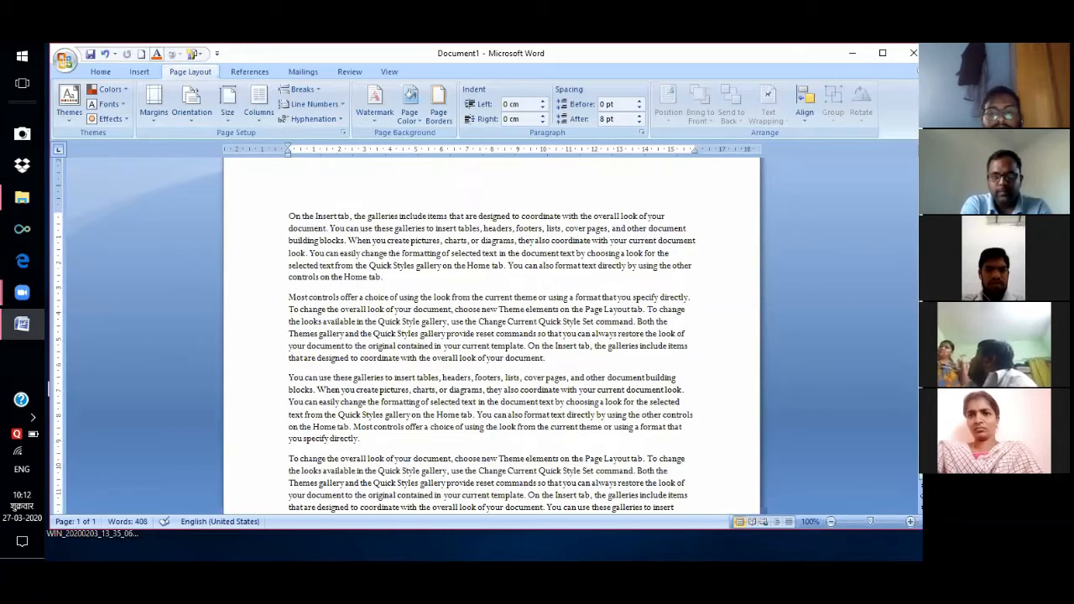
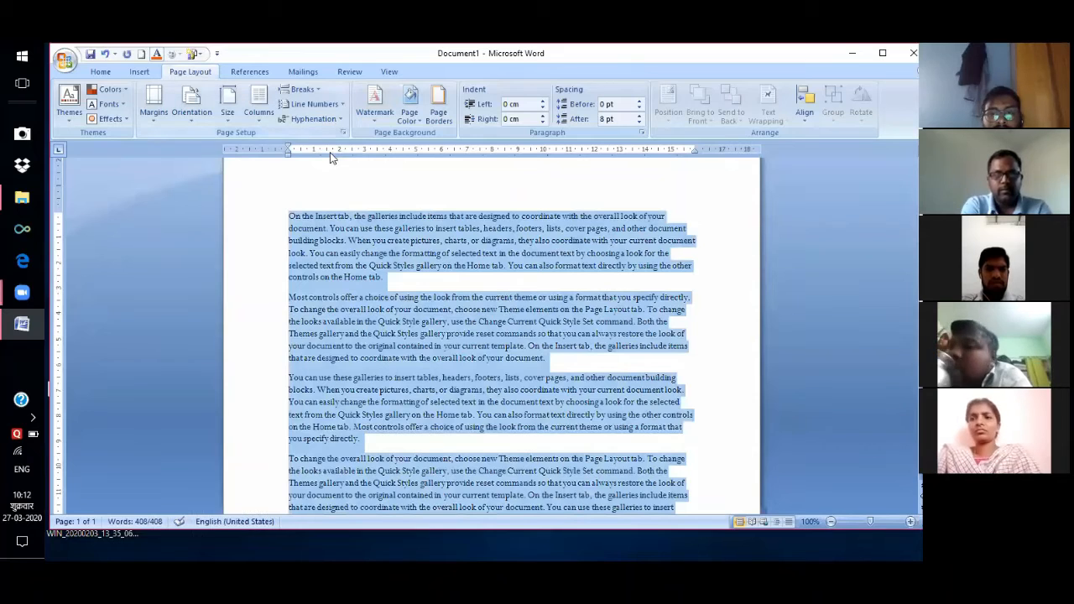
# Apply Automatic hyphenation to the selected sample text, then deselect it.
pyautogui.click(313, 118)
pyautogui.click(319, 151)
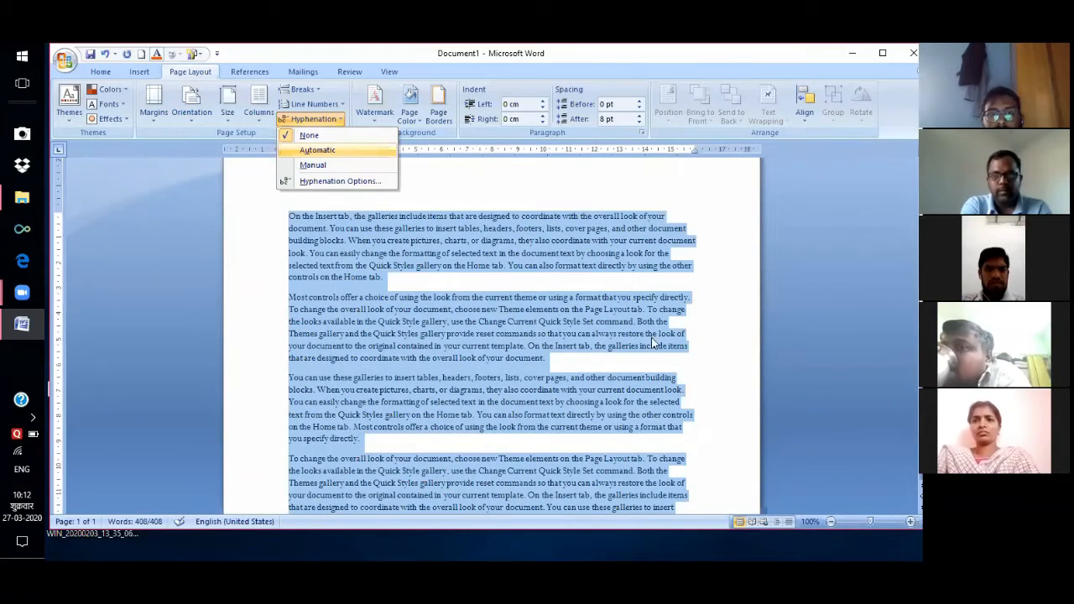
pyautogui.click(694, 236)
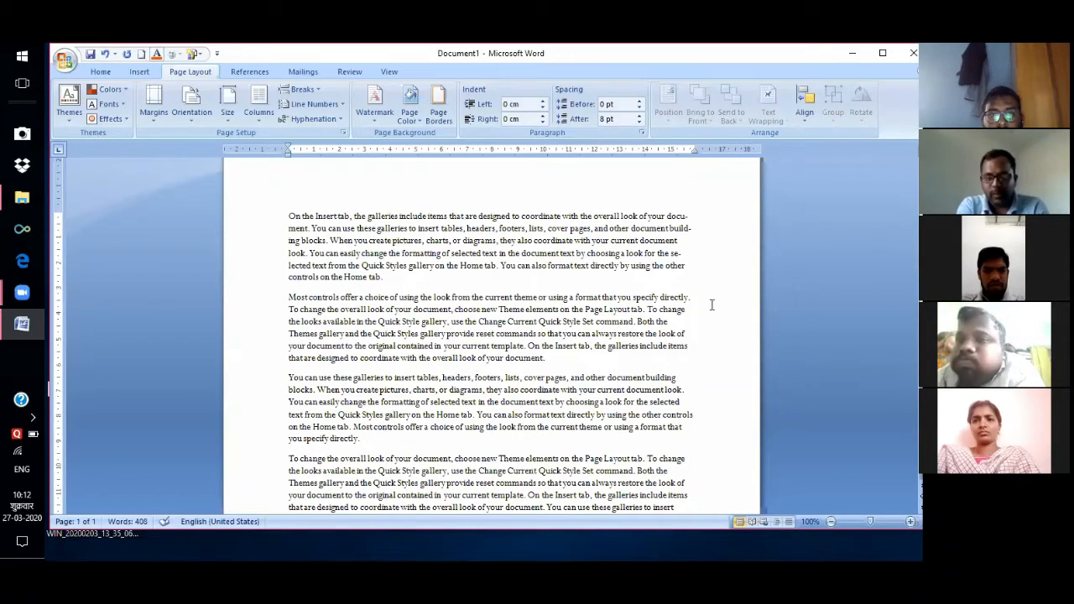
pyautogui.scroll(1, 730, 334)
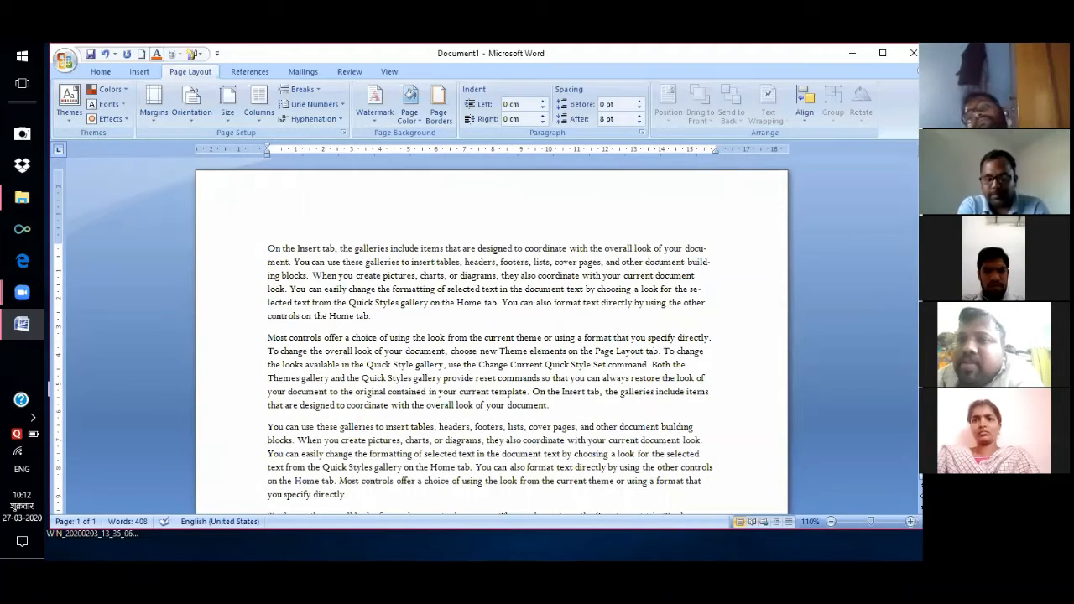
pyautogui.scroll(-1, 491, 336)
pyautogui.scroll(-1, 492, 336)
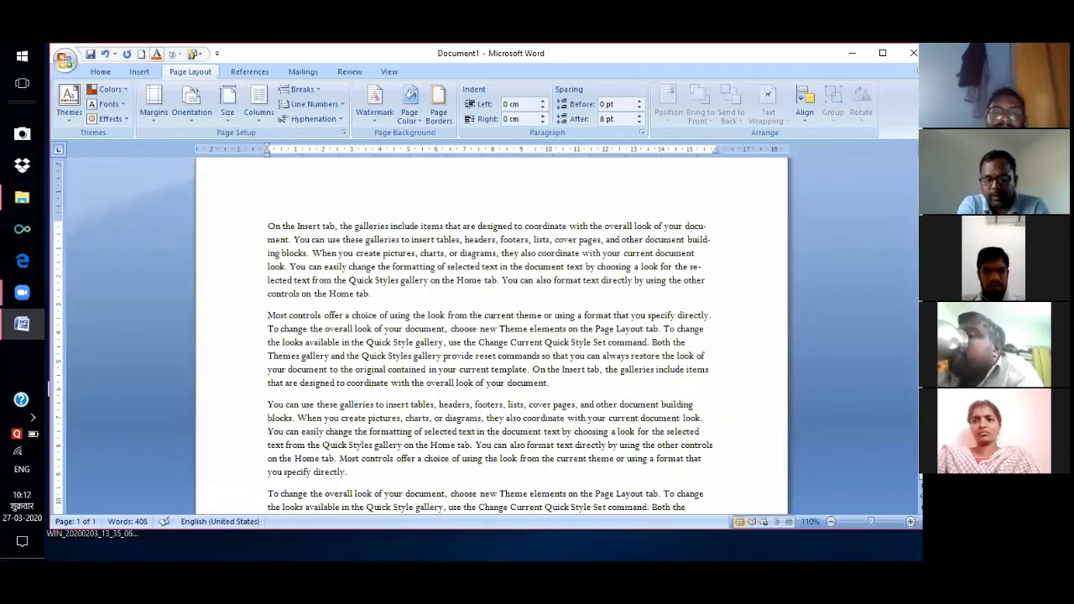
pyautogui.scroll(-5, 491, 336)
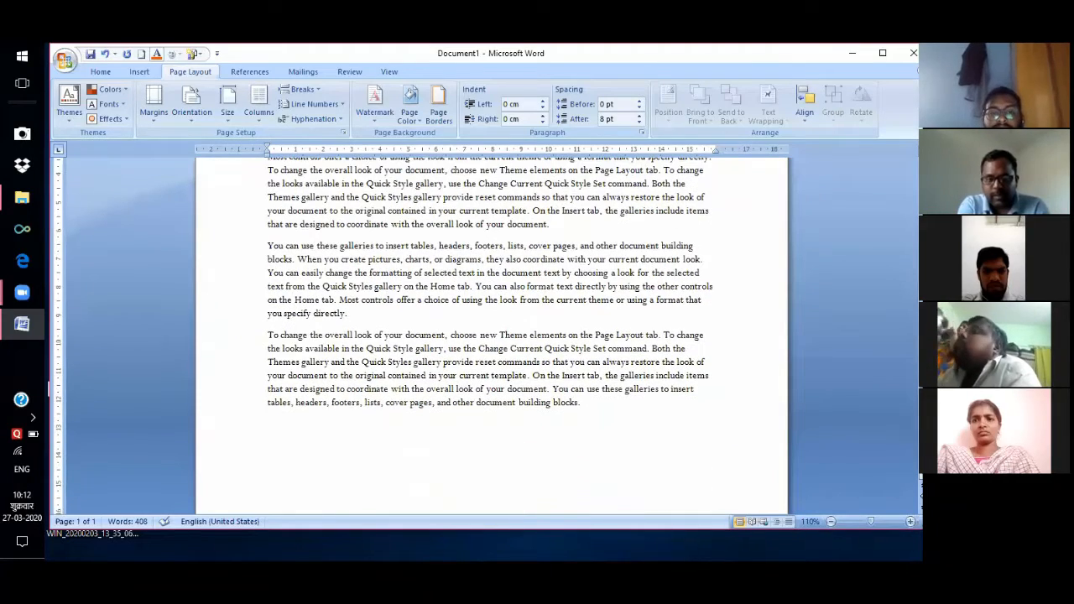
pyautogui.scroll(2, 491, 336)
pyautogui.scroll(3, 601, 178)
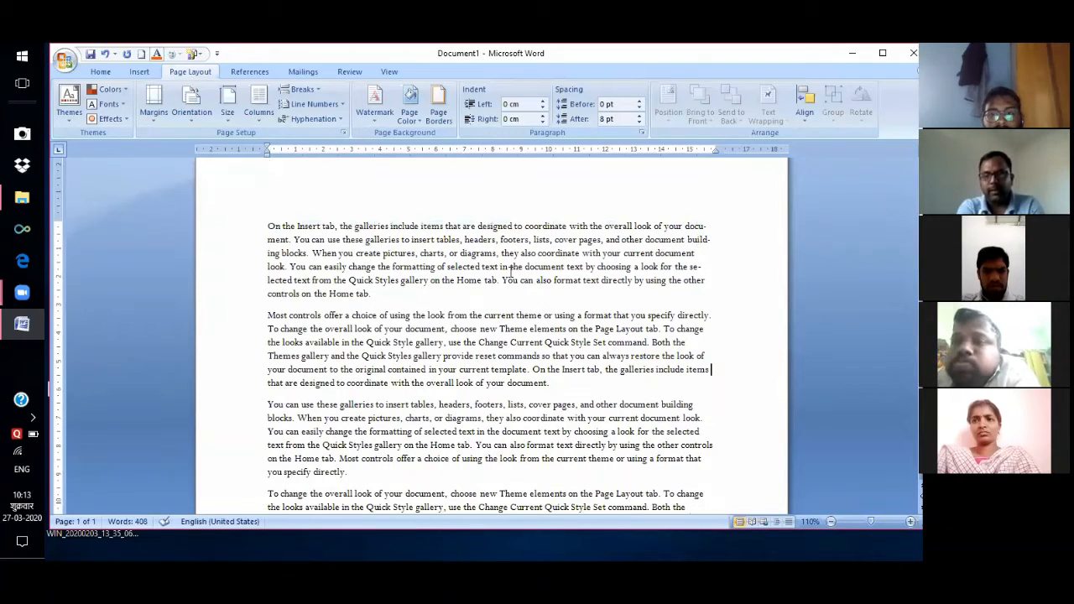
pyautogui.moveTo(687, 239); pyautogui.dragTo(711, 239)
pyautogui.moveTo(267, 253); pyautogui.dragTo(282, 254)
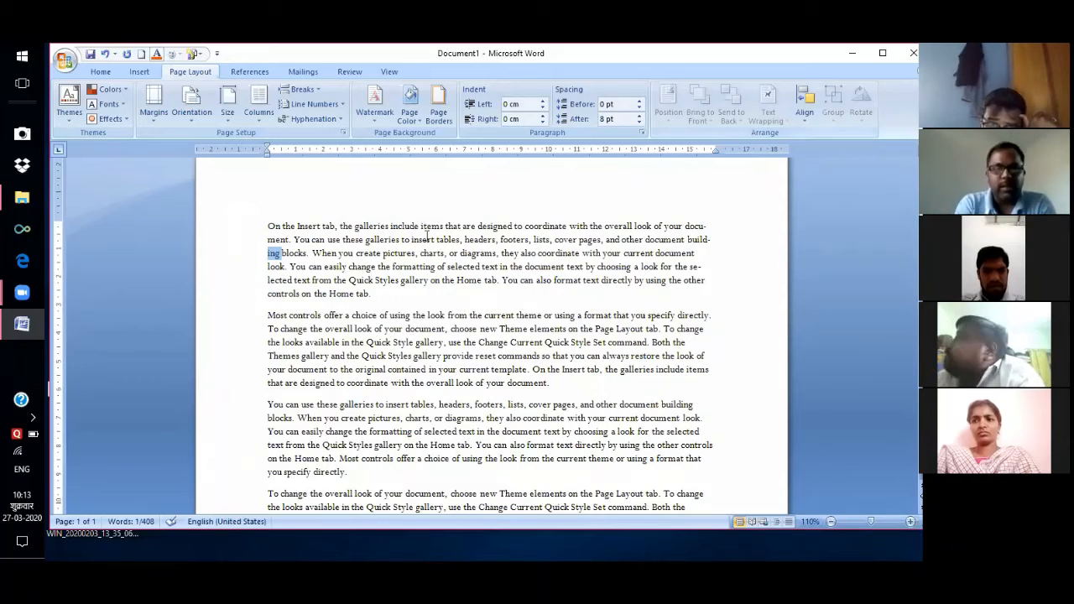
pyautogui.click(377, 181)
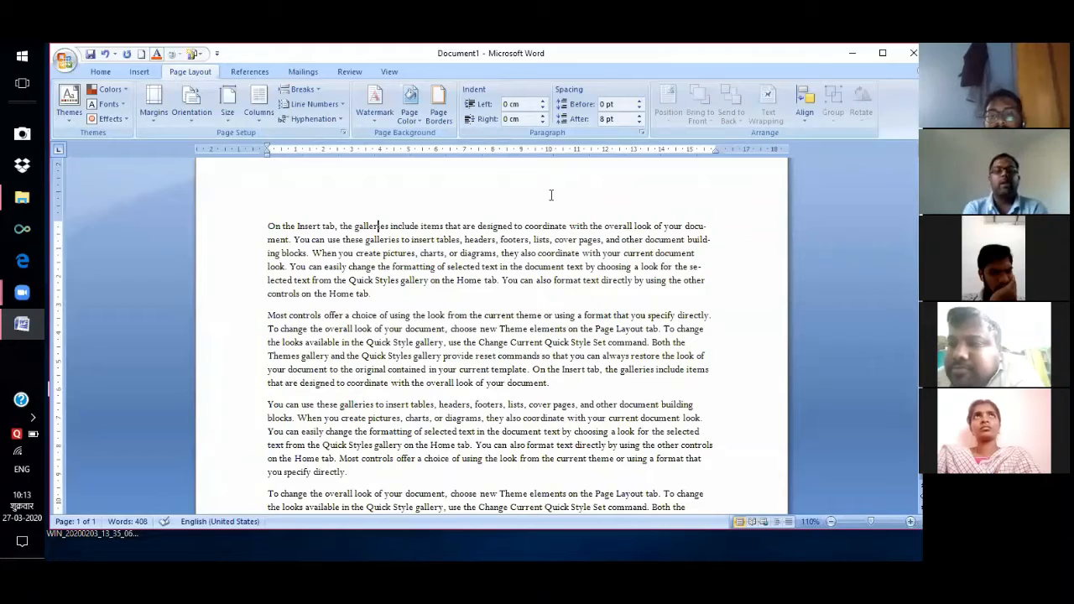
pyautogui.click(375, 121)
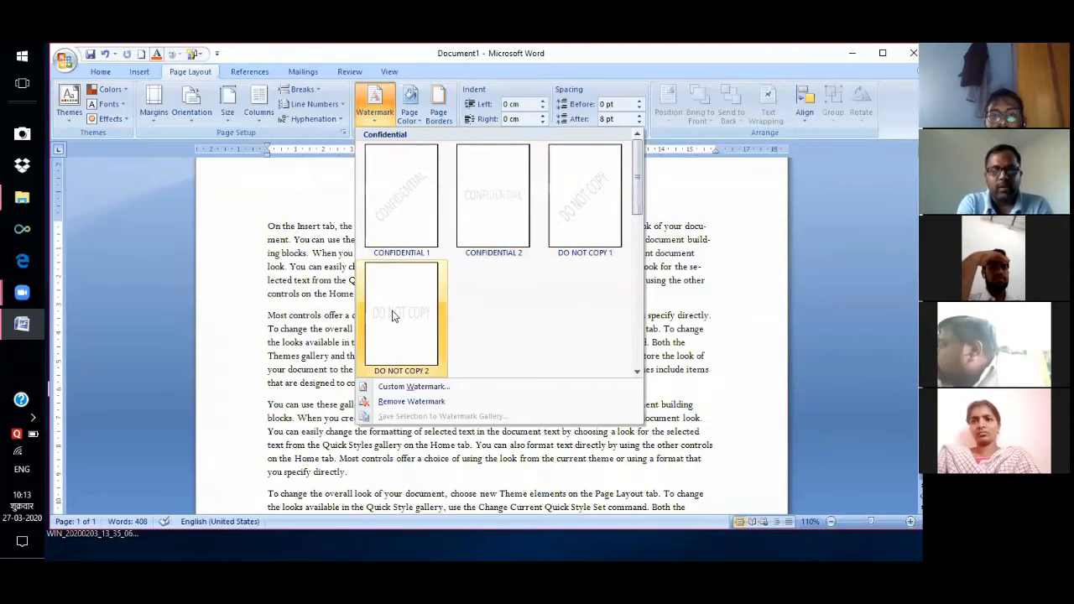
# Apply the DO NOT COPY 1 watermark and zoom out to view it on the page.
pyautogui.click(591, 220)
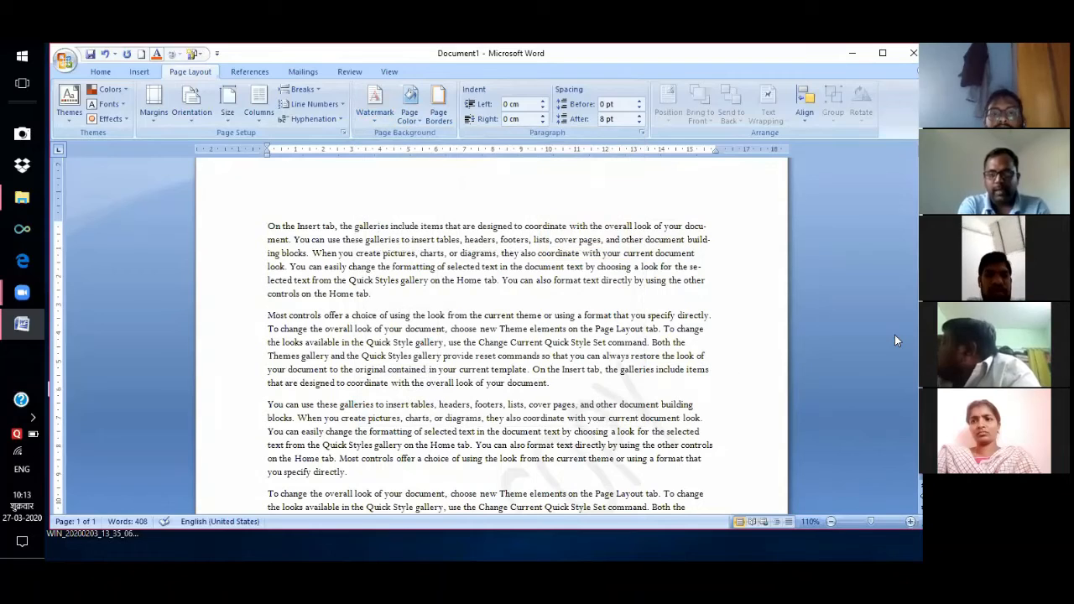
pyautogui.click(874, 522)
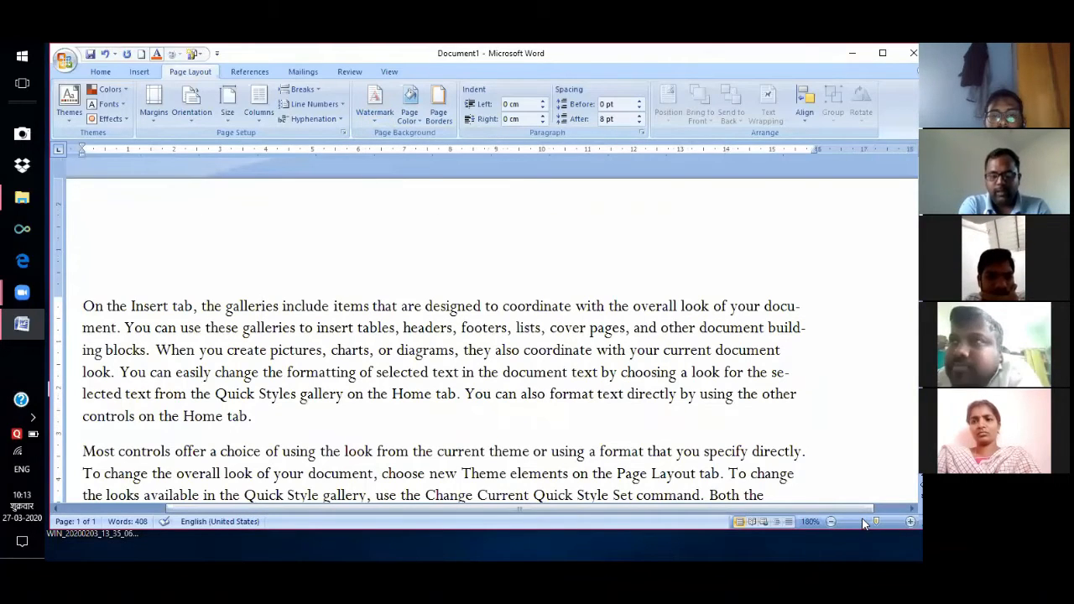
pyautogui.click(863, 522)
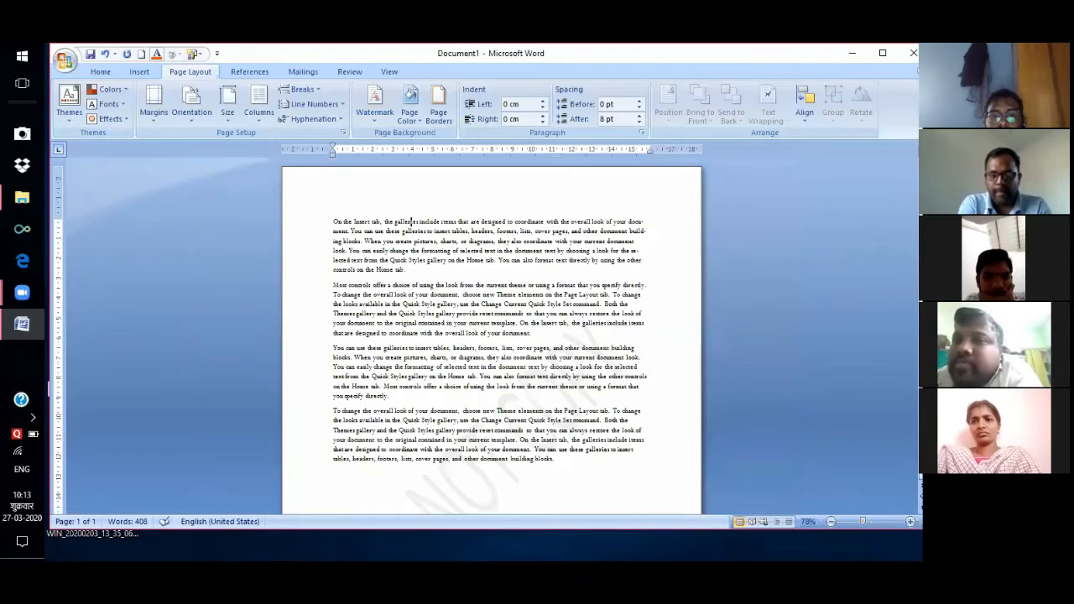
pyautogui.scroll(-4, 491, 336)
pyautogui.scroll(-1, 389, 403)
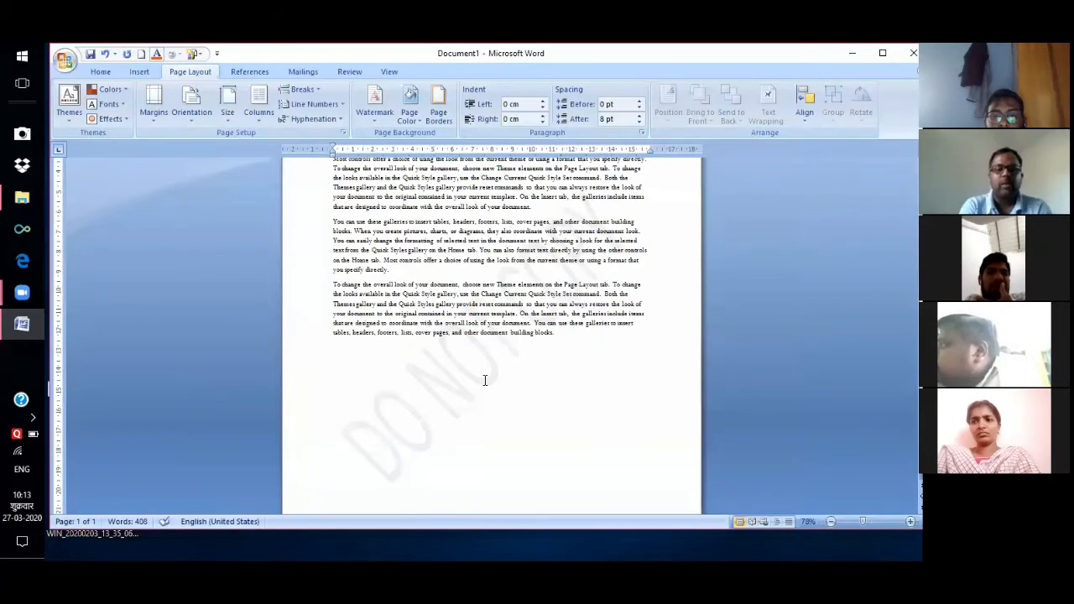
# Set a washed-out picture watermark using the Desktop photo WIN_20200203_13_35_06_Pro.jpg.
pyautogui.click(374, 118)
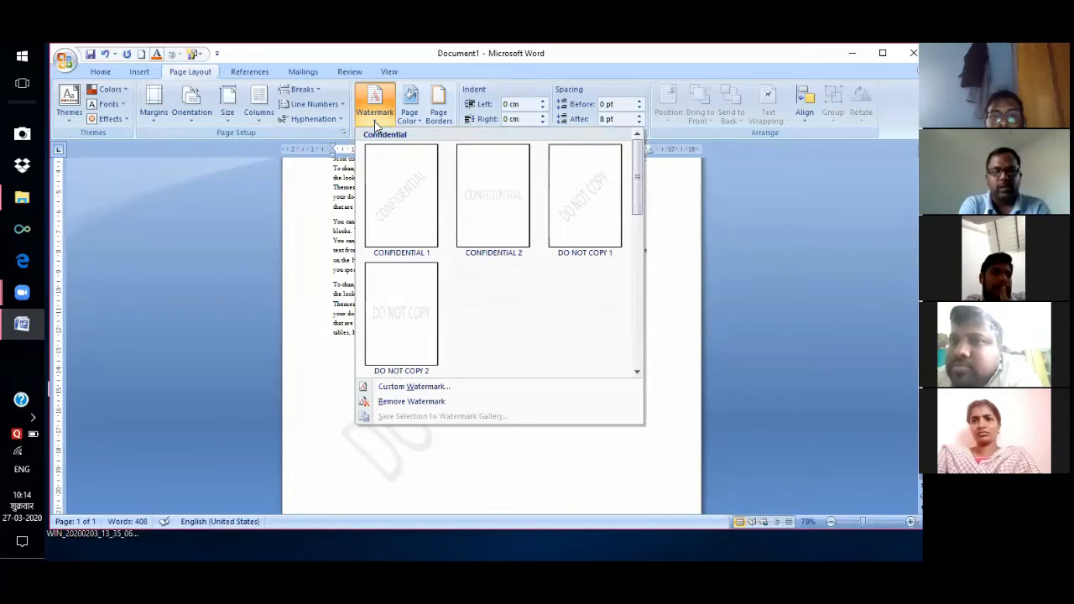
pyautogui.click(444, 387)
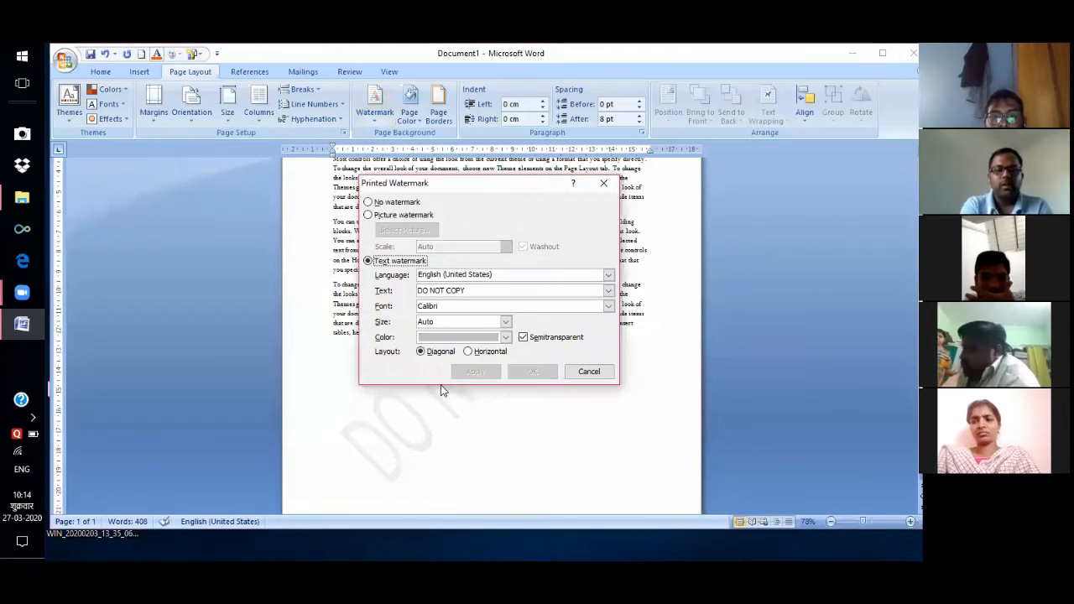
pyautogui.click(368, 216)
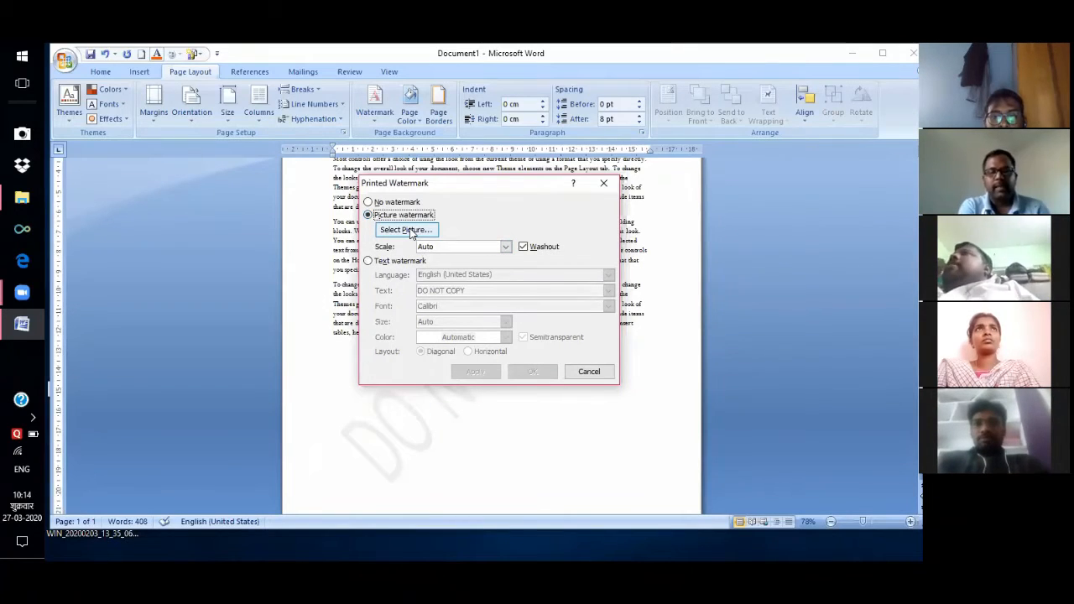
pyautogui.click(406, 230)
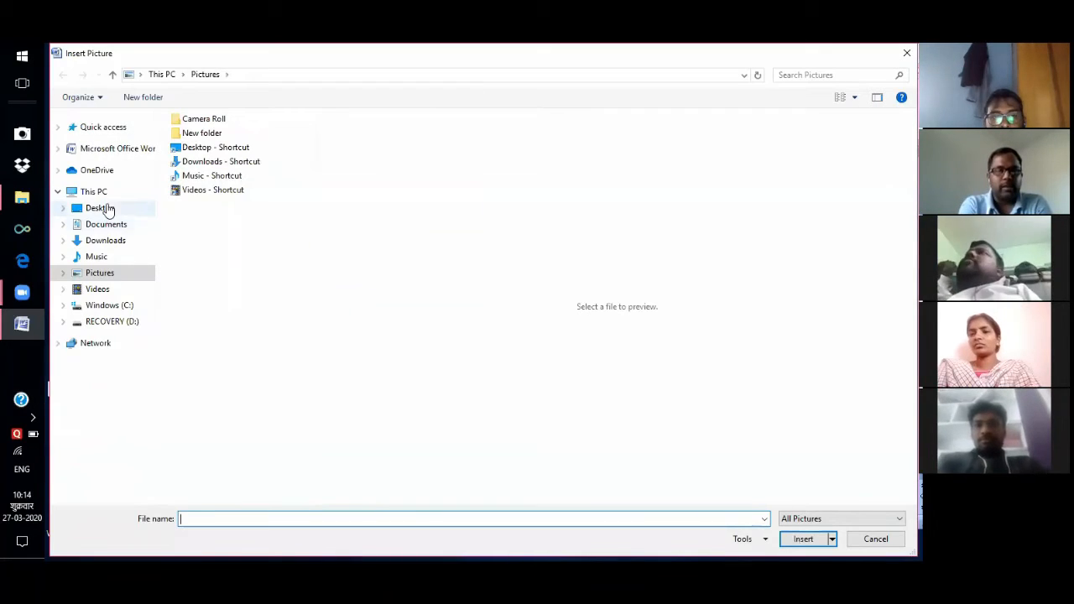
pyautogui.click(108, 209)
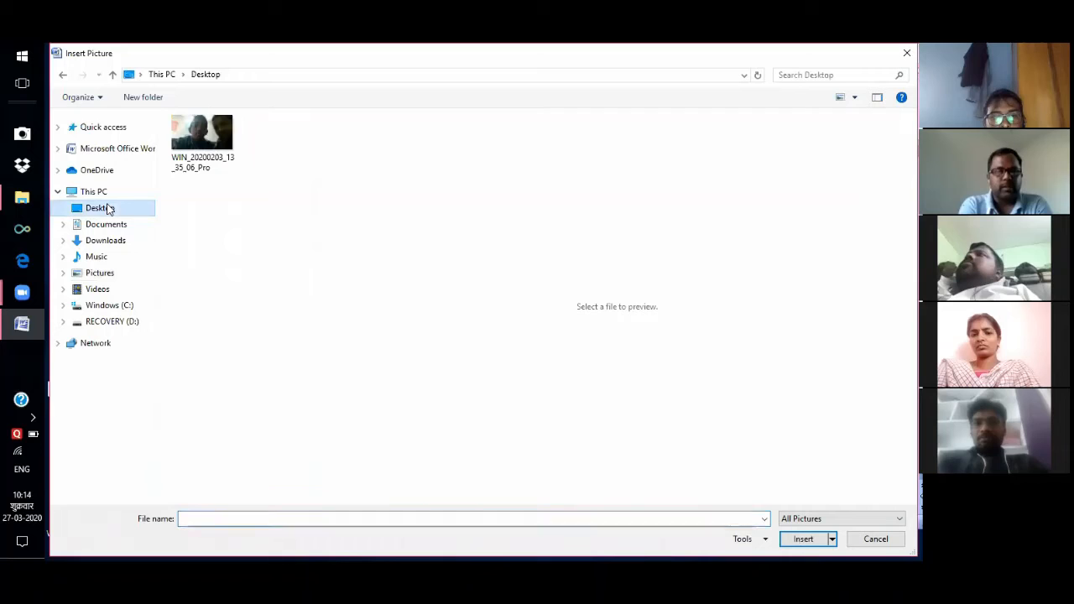
pyautogui.click(201, 149)
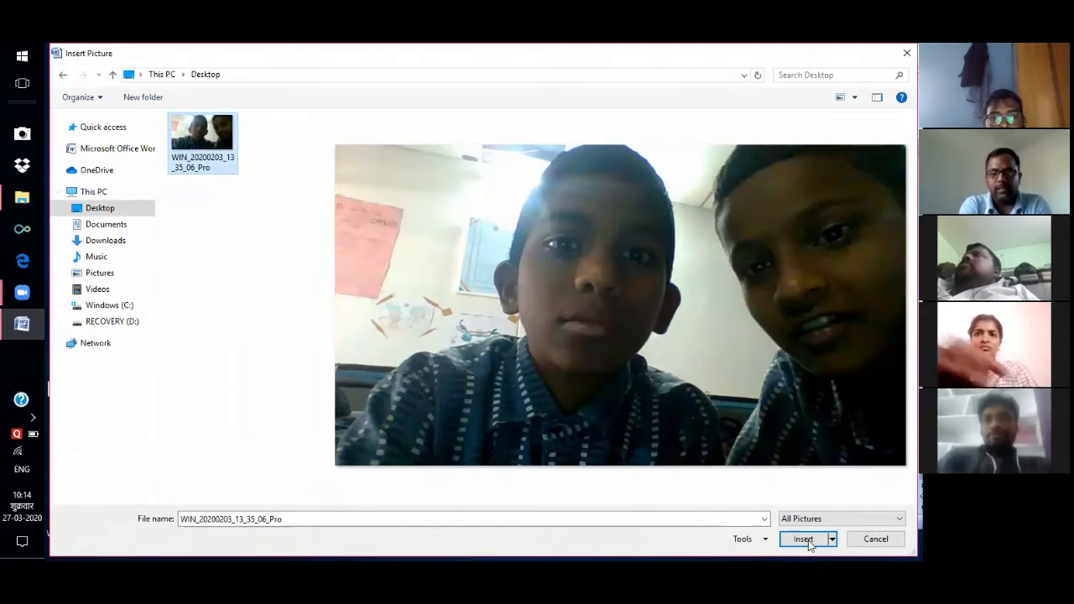
pyautogui.click(808, 542)
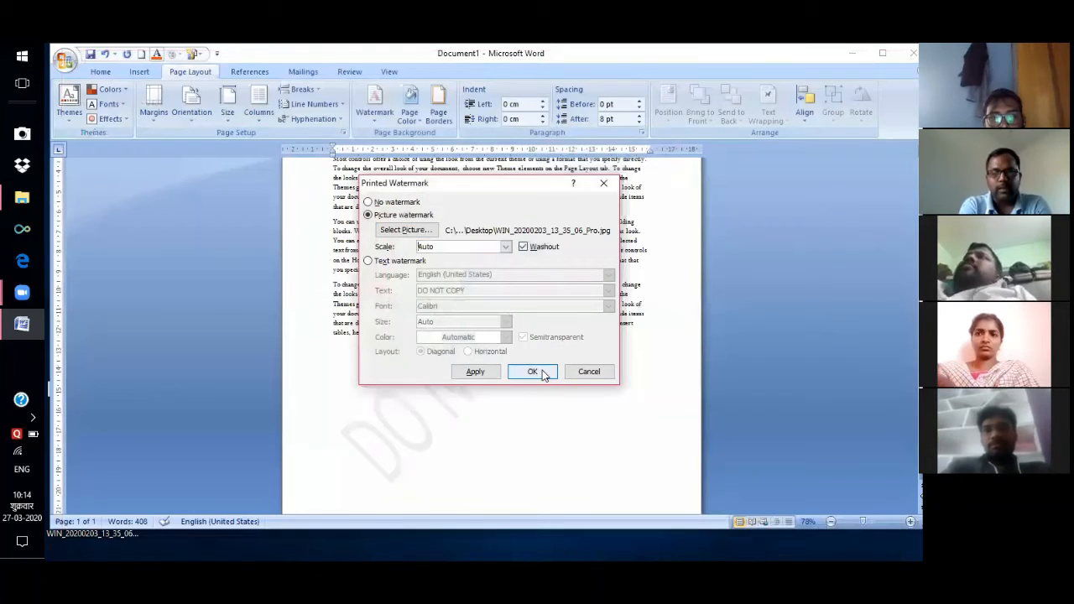
pyautogui.click(534, 372)
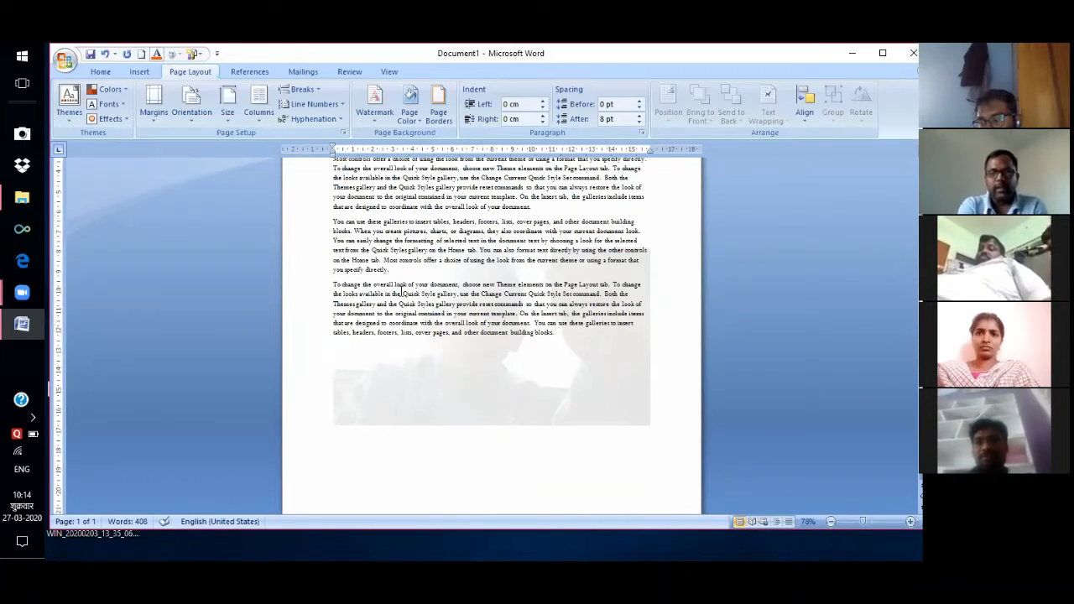
# Switch the custom watermark back to text and enter ICA as its wording.
pyautogui.click(374, 118)
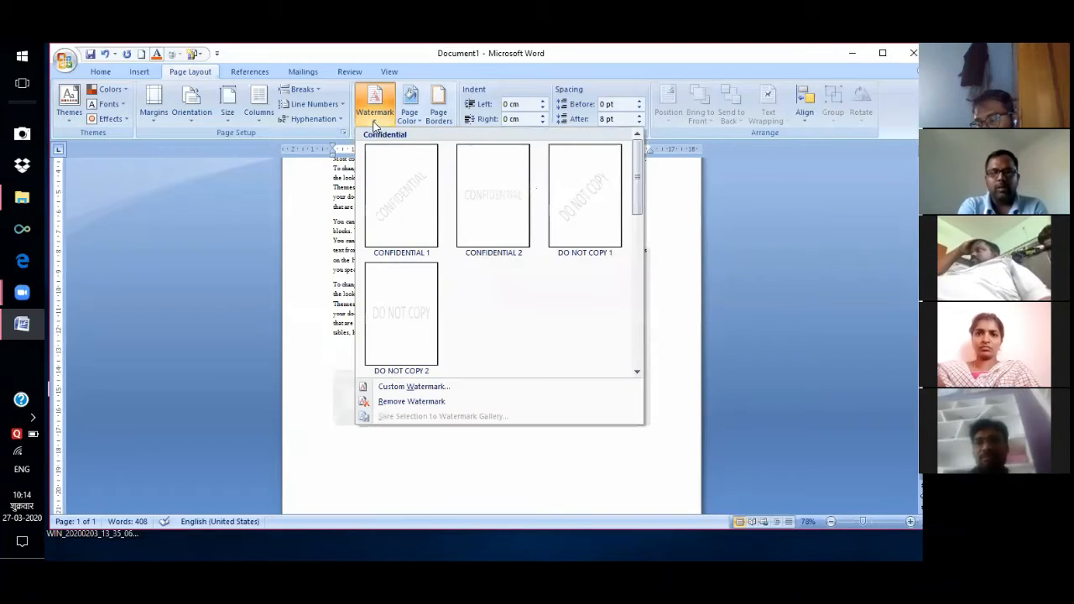
pyautogui.click(432, 390)
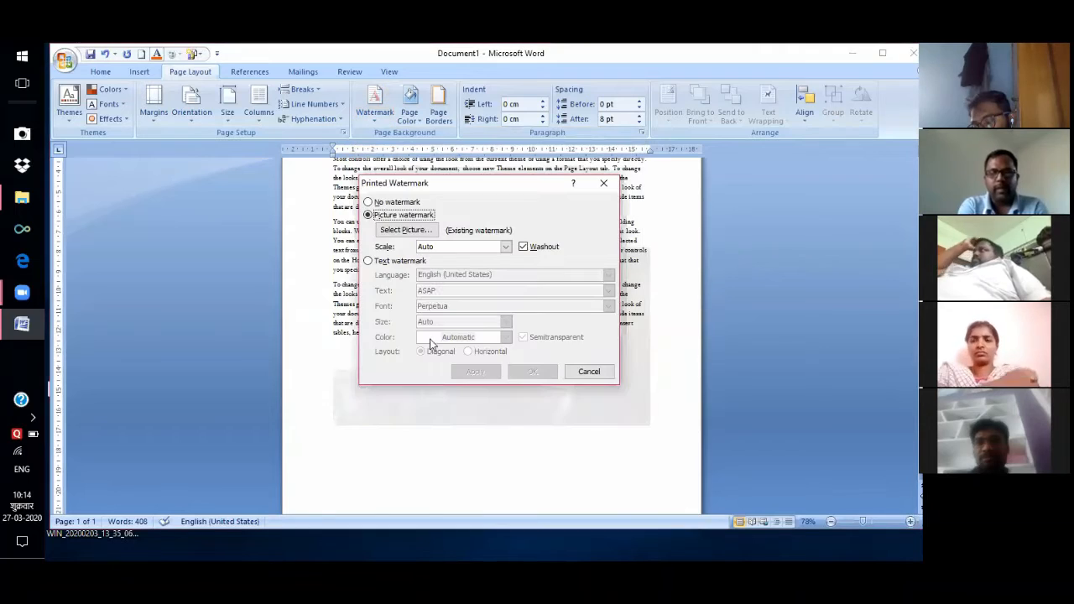
pyautogui.click(367, 261)
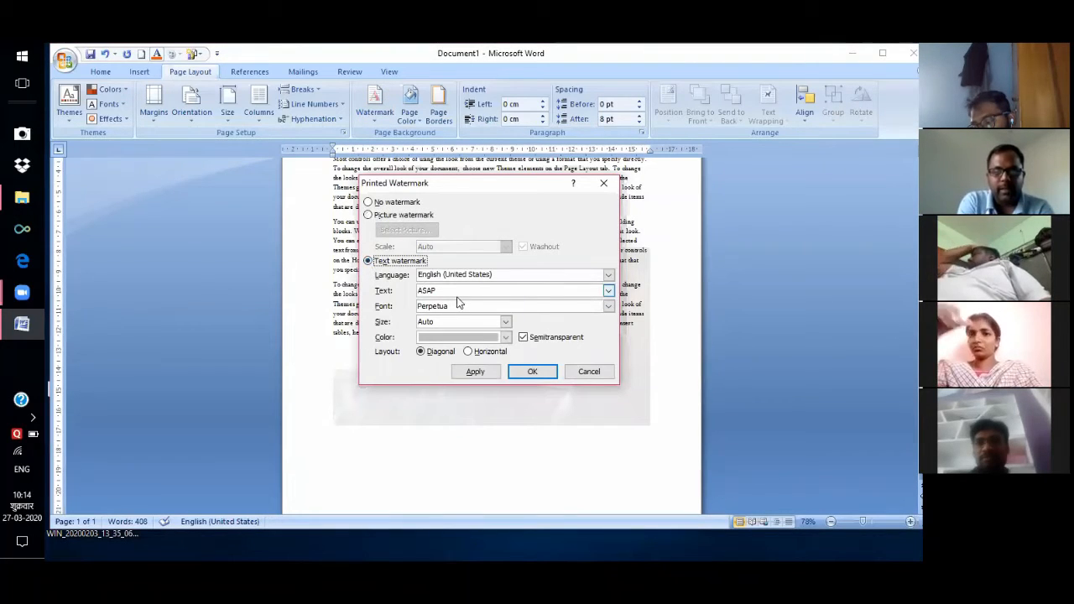
pyautogui.click(457, 291)
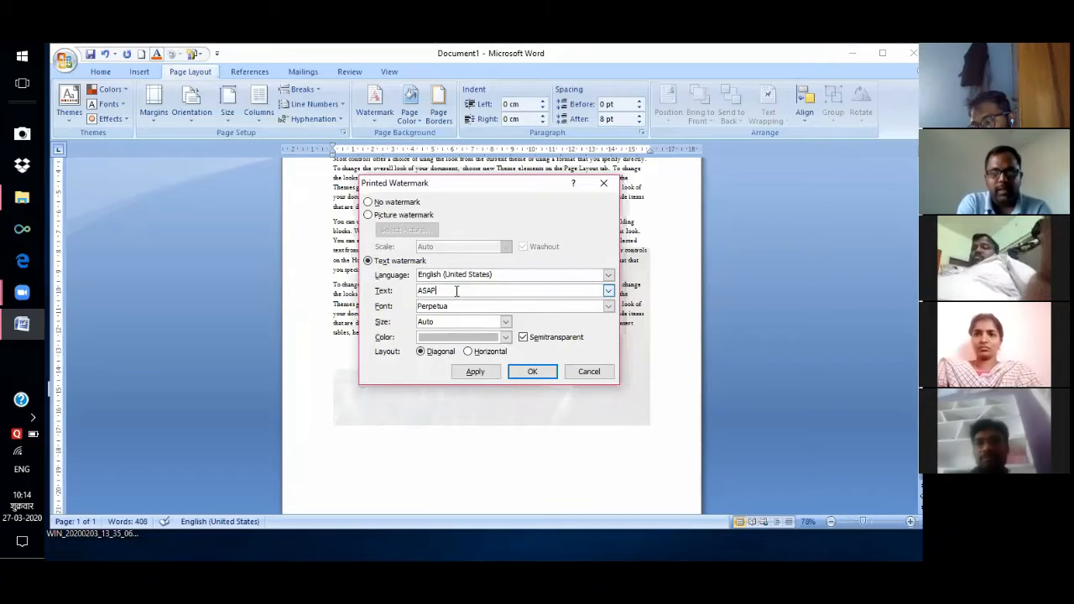
pyautogui.press('BackSpace')
pyautogui.press('BackSpace')
pyautogui.press('BackSpace')
pyautogui.press('BackSpace')
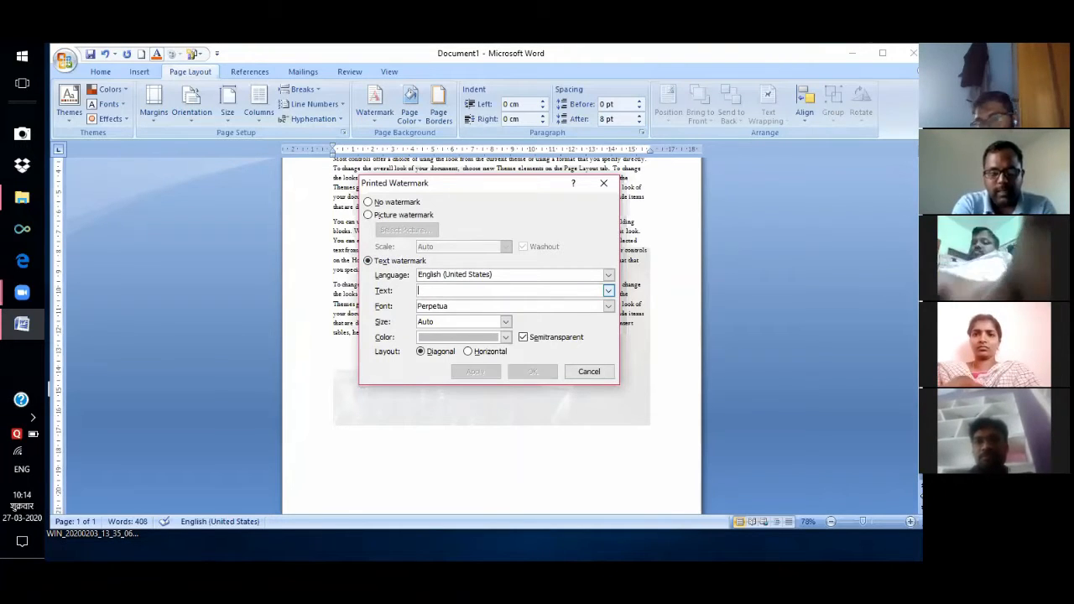
pyautogui.write('ICA')
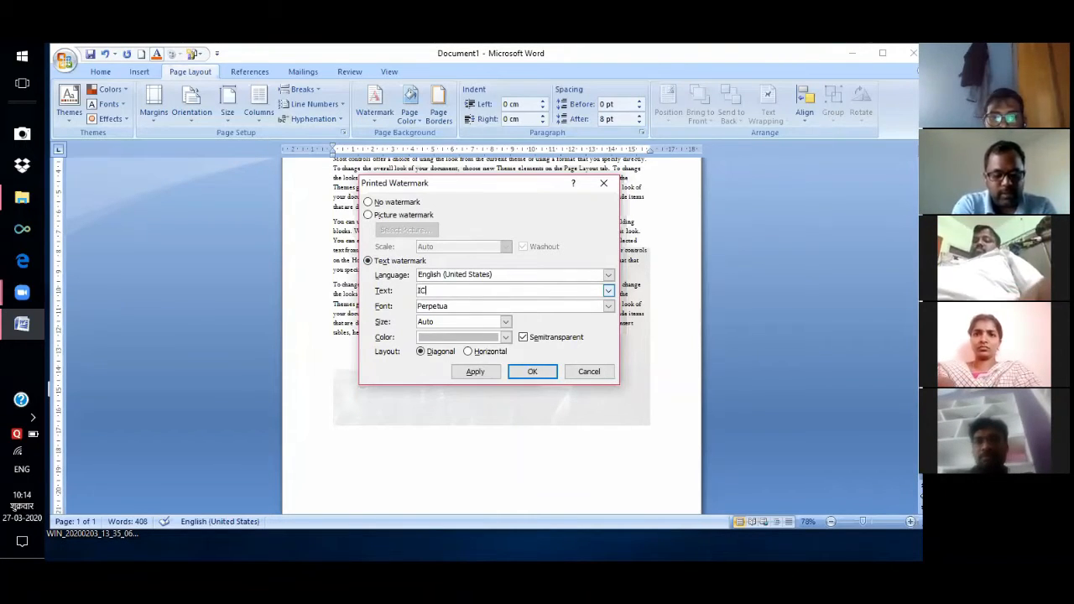
# Format the ICA watermark as Arial Black, size 36, red, diagonal, and apply it.
pyautogui.click(608, 307)
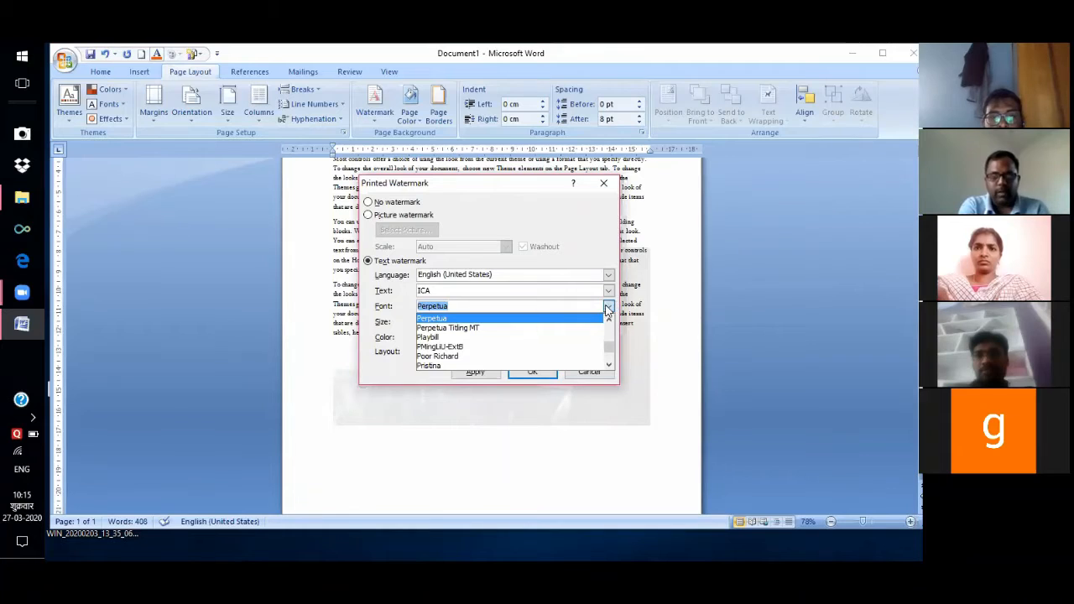
pyautogui.click(608, 307)
pyautogui.click(608, 307)
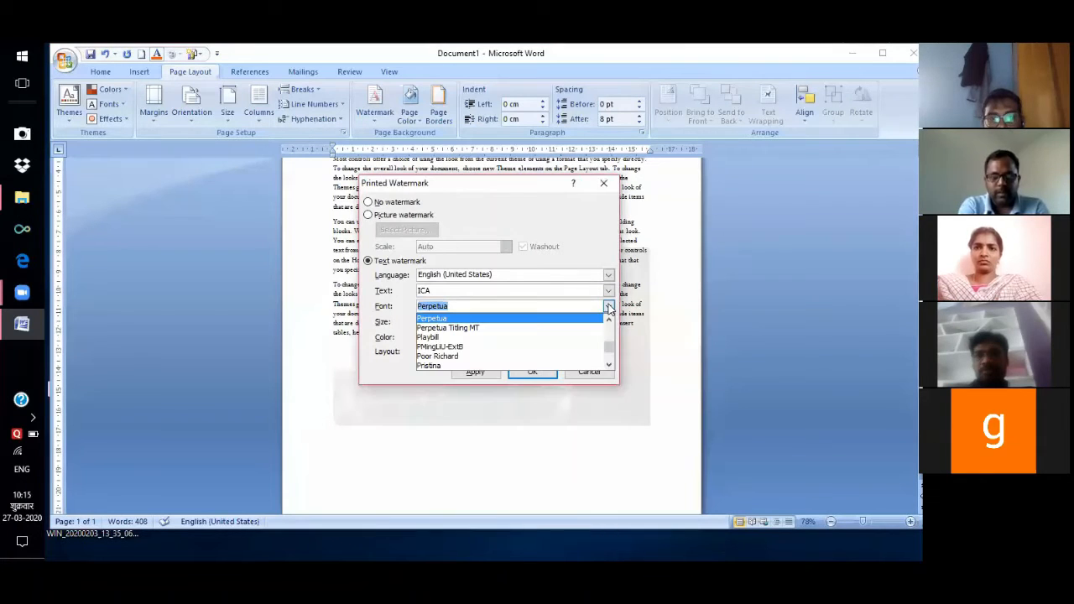
pyautogui.moveTo(602, 344); pyautogui.dragTo(608, 324)
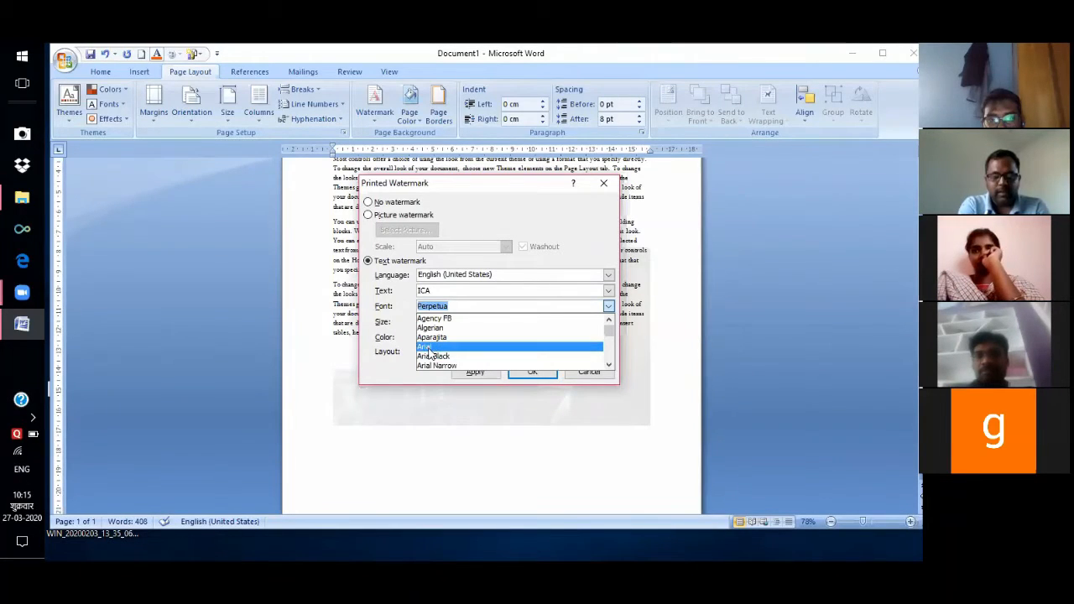
pyautogui.click(434, 356)
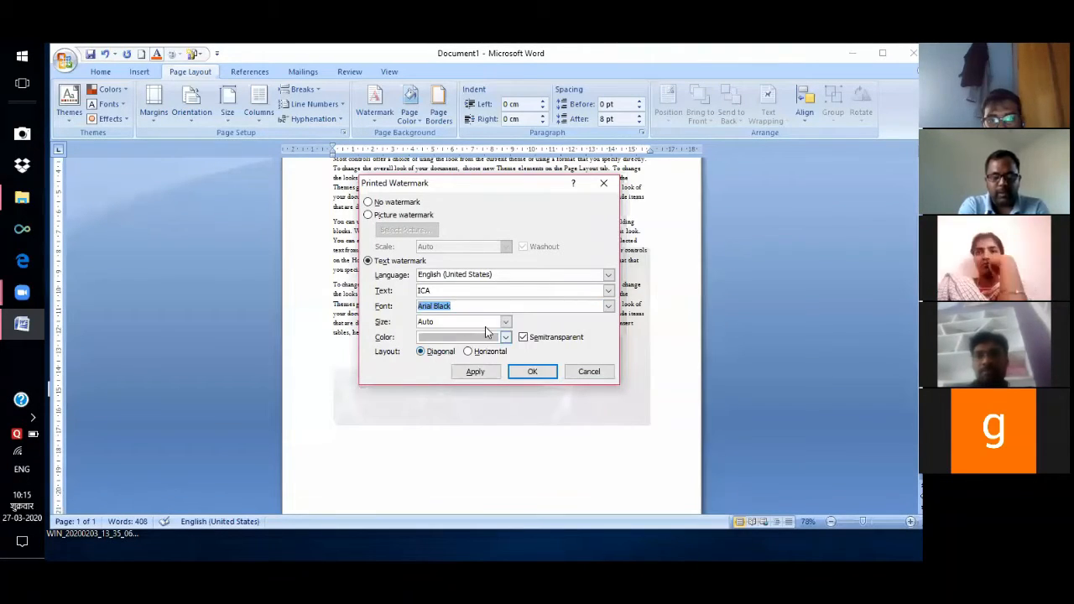
pyautogui.click(506, 322)
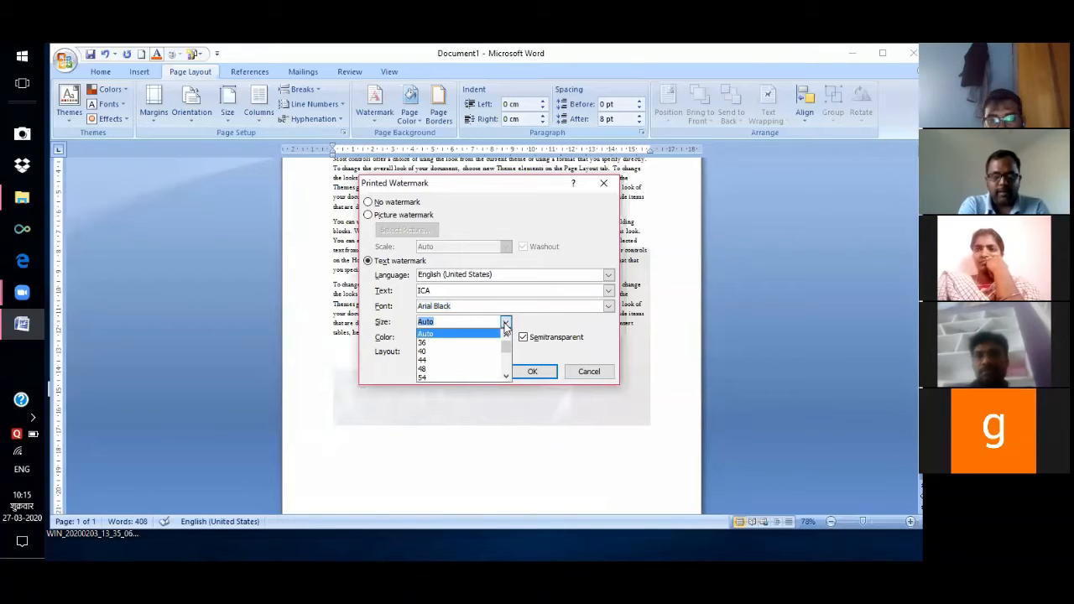
pyautogui.click(429, 347)
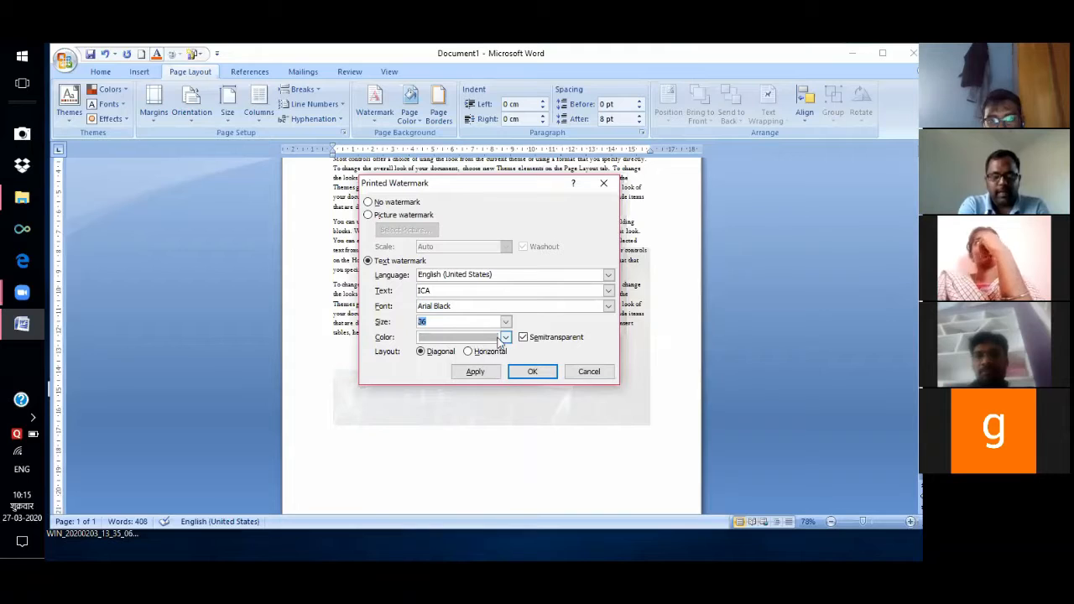
pyautogui.click(506, 337)
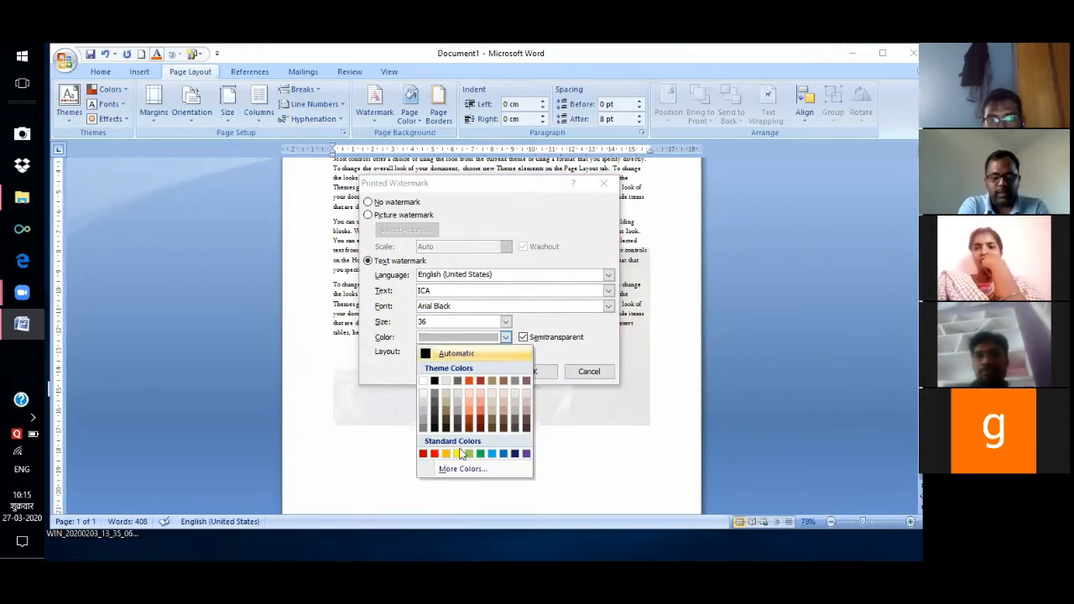
pyautogui.click(434, 455)
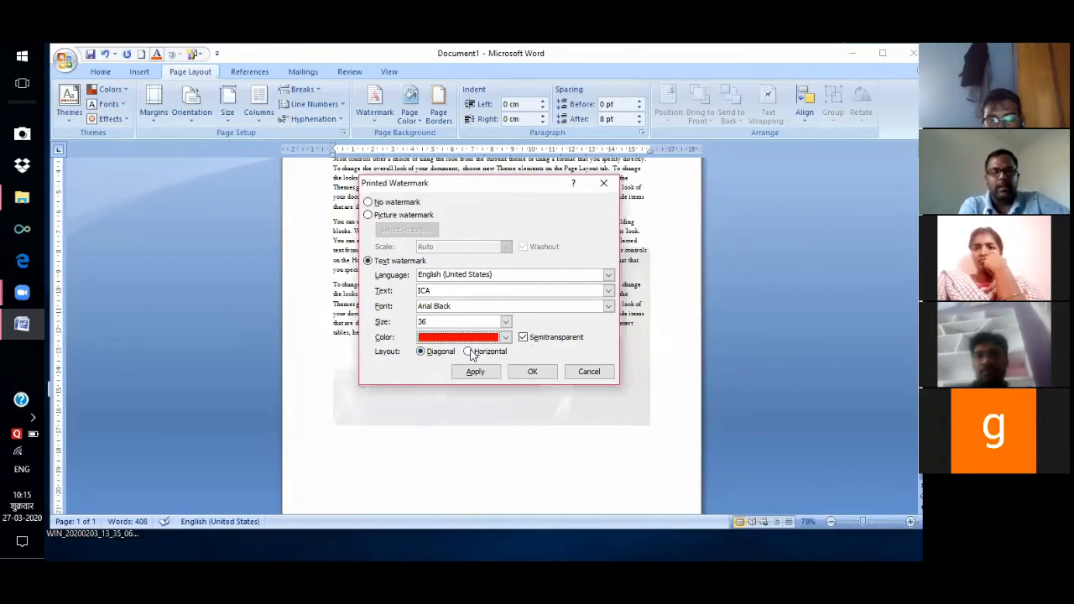
pyautogui.click(469, 352)
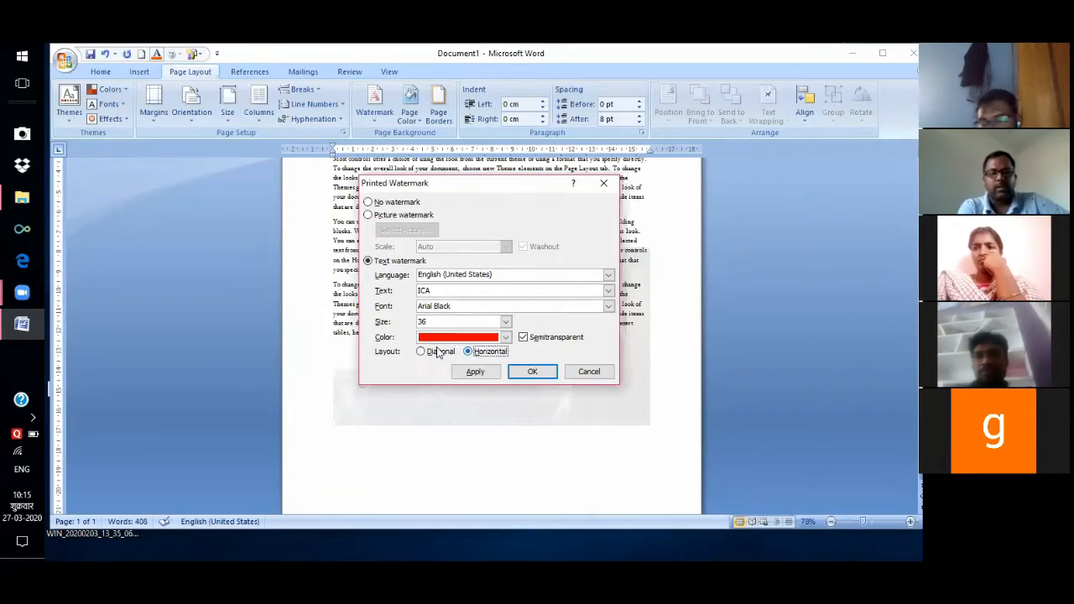
pyautogui.click(423, 353)
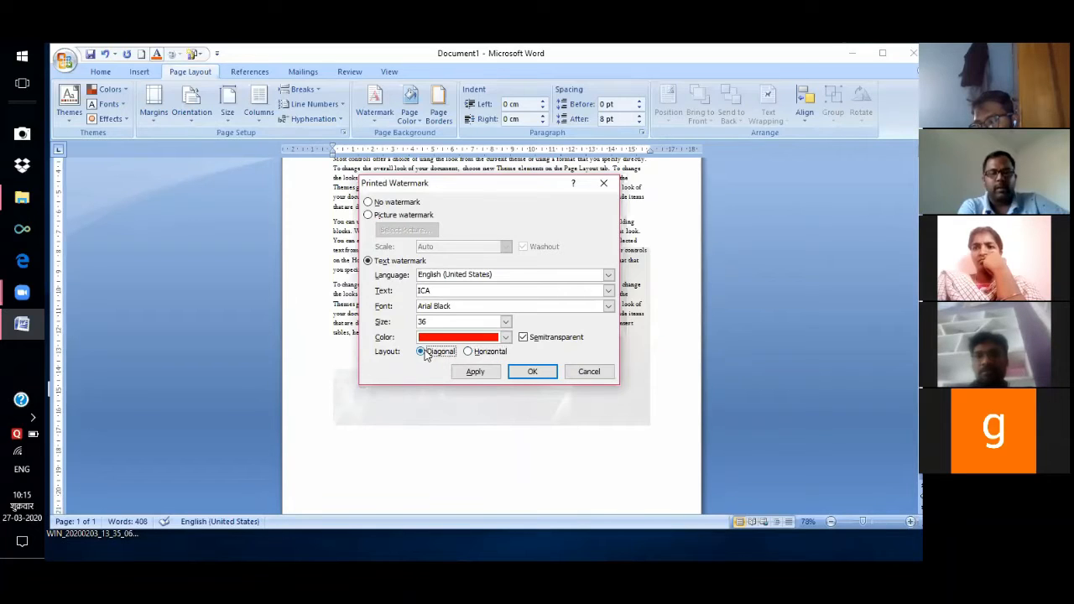
pyautogui.click(534, 373)
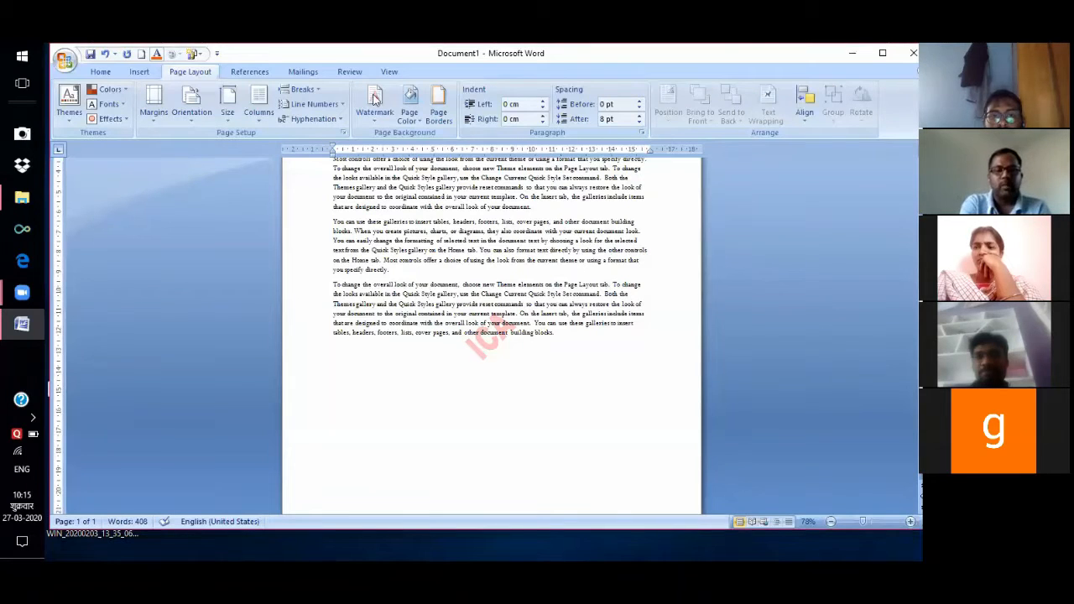
# Show the Page Color palette of background colours.
pyautogui.click(423, 121)
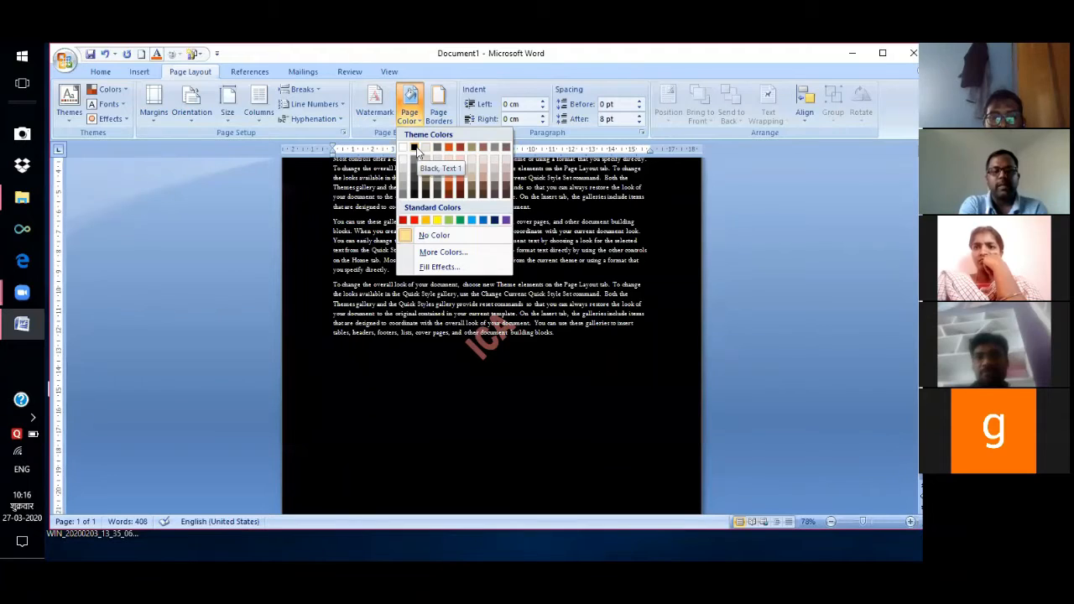
# Colour the page yellow, then replace it with a custom orange from the Colors dialog.
pyautogui.click(437, 220)
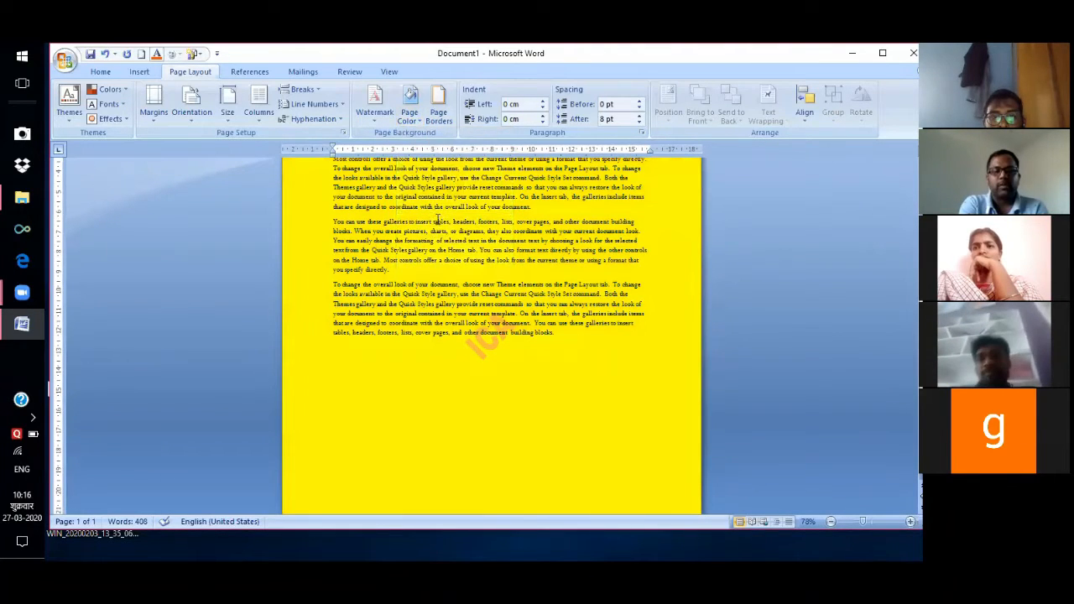
pyautogui.click(409, 116)
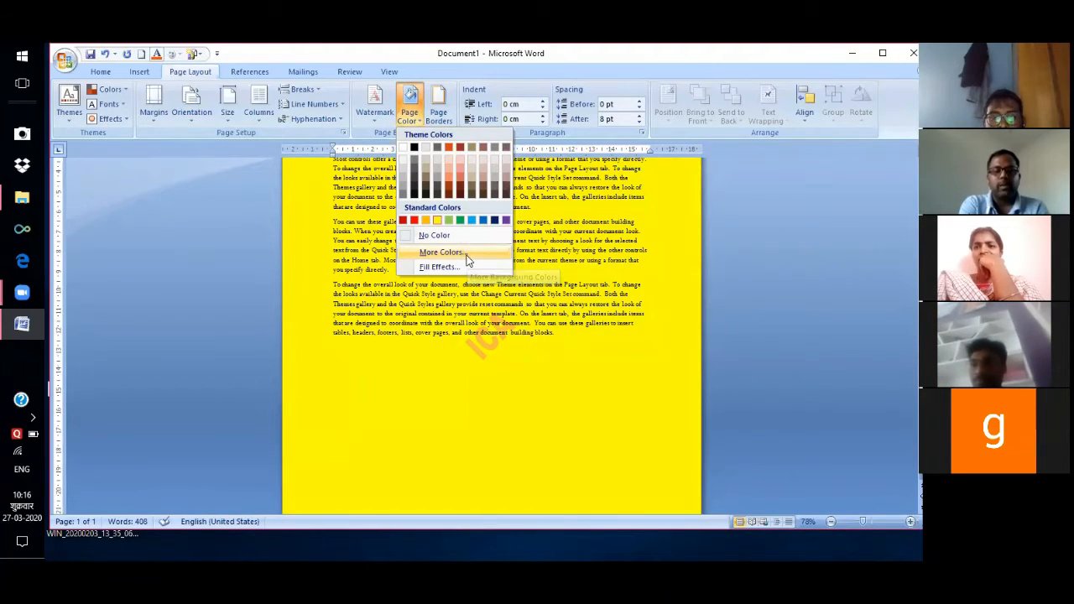
pyautogui.click(441, 252)
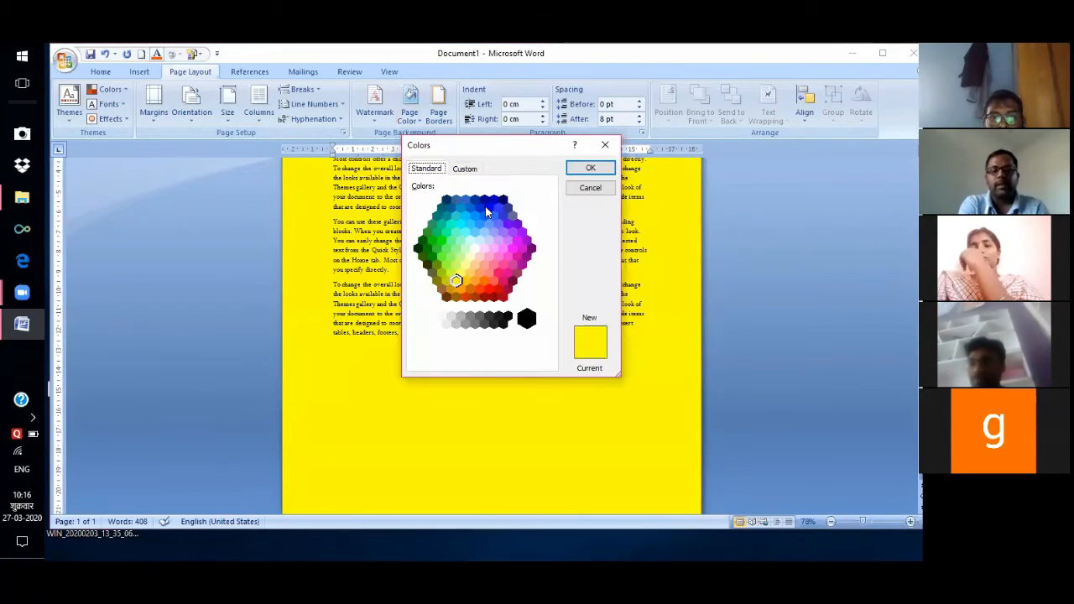
pyautogui.click(487, 210)
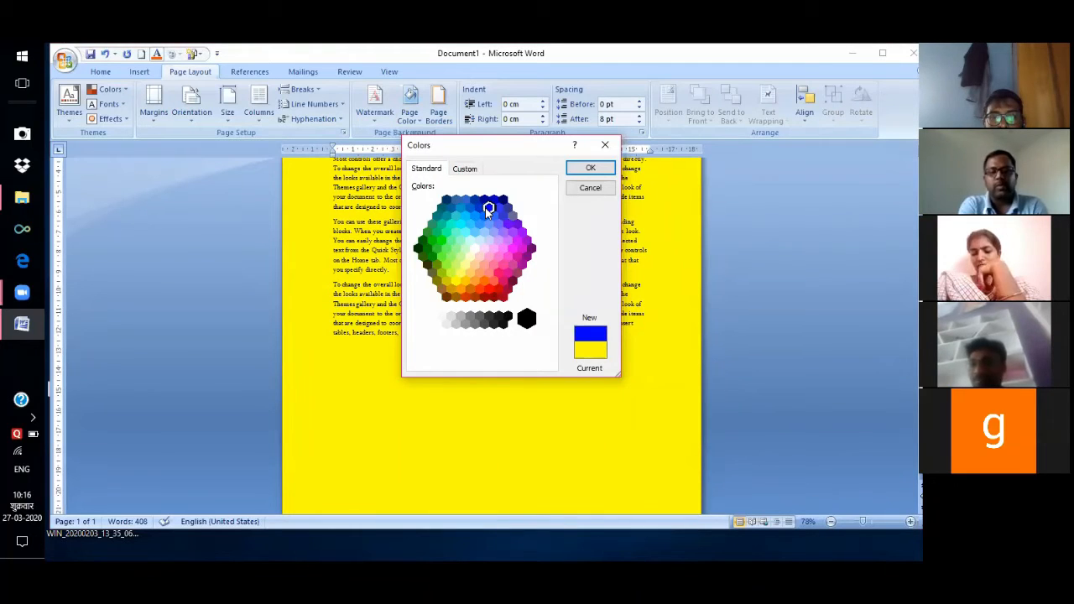
pyautogui.click(508, 225)
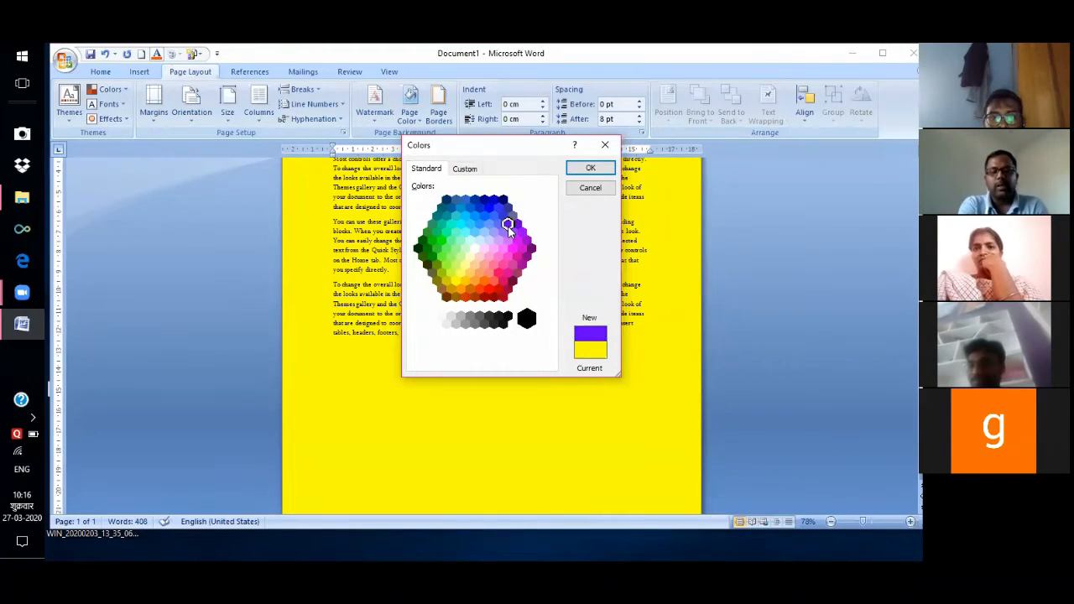
pyautogui.click(484, 282)
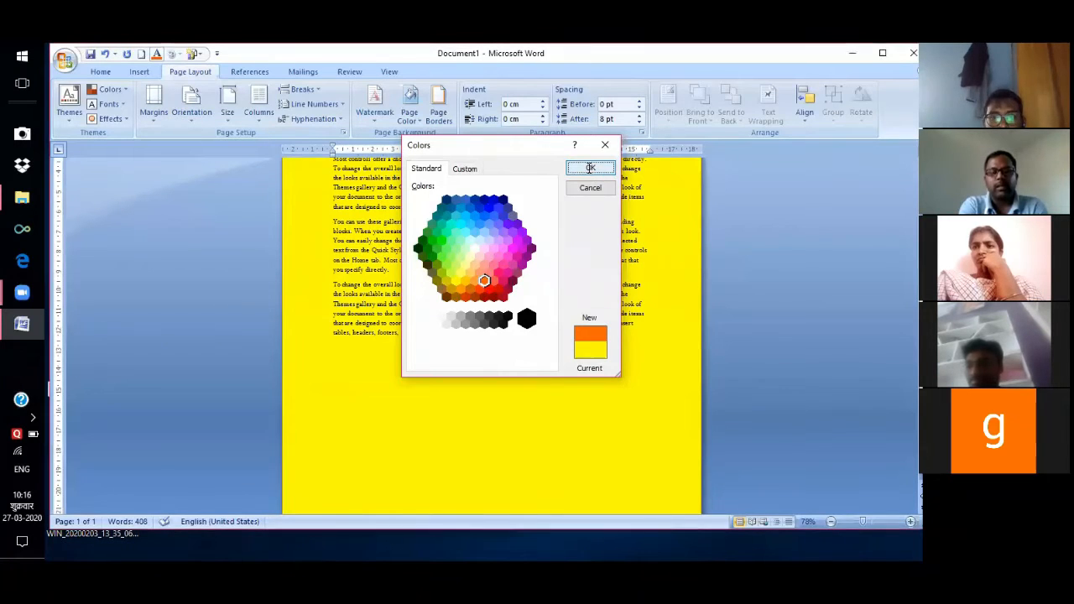
pyautogui.click(590, 169)
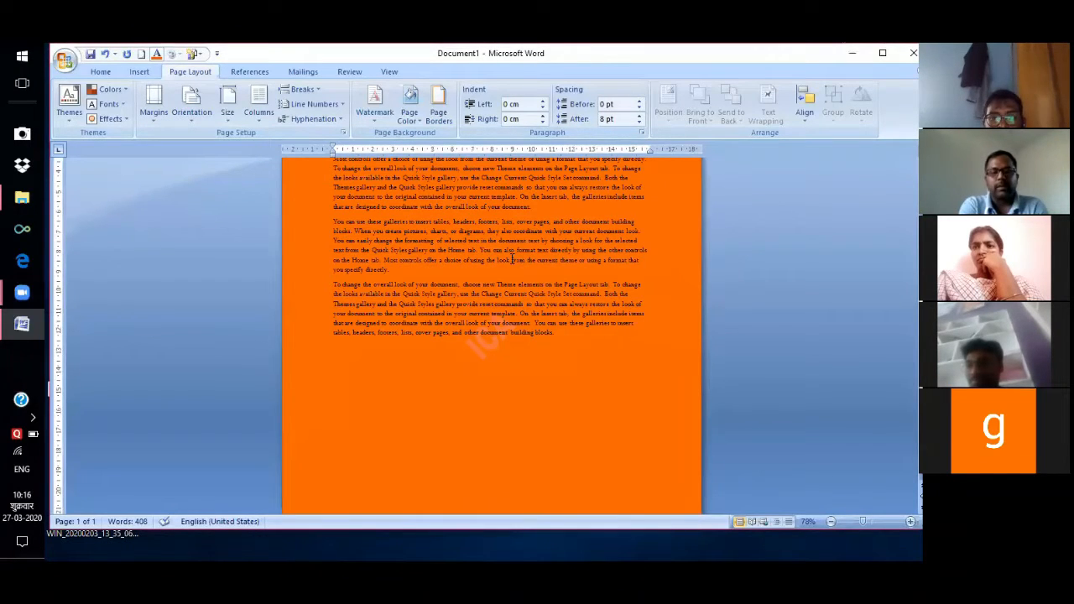
pyautogui.click(419, 117)
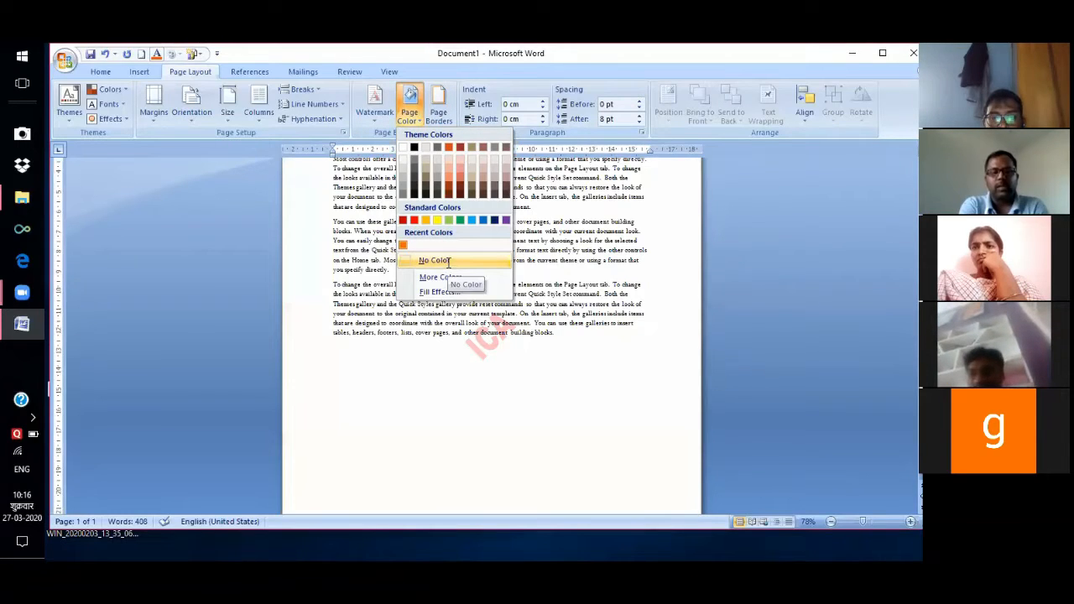
# Set the page colour to No Color and open the Page Borders settings.
pyautogui.click(445, 261)
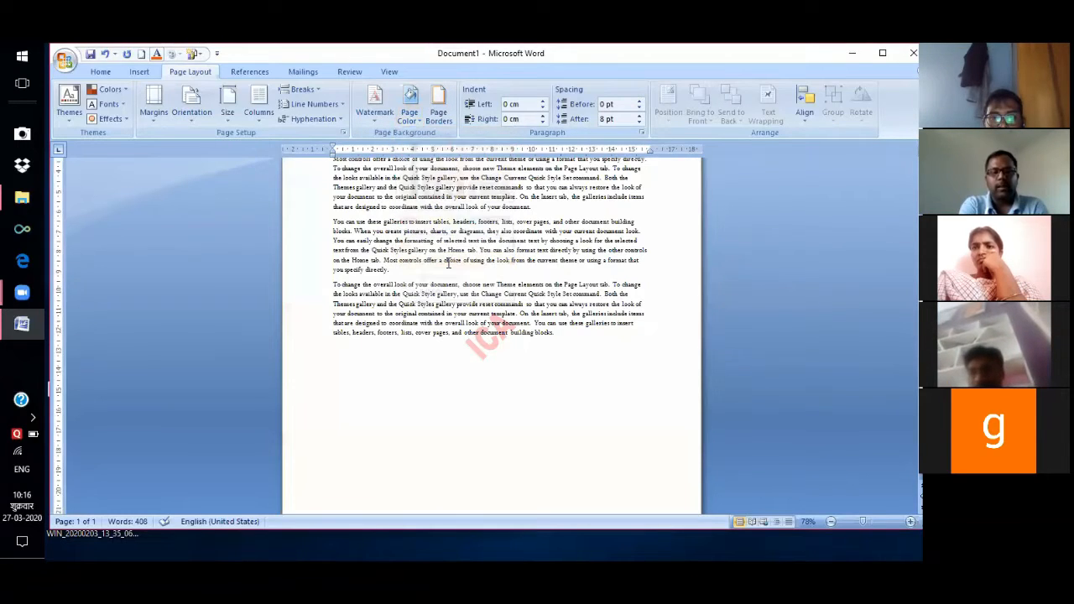
pyautogui.click(419, 121)
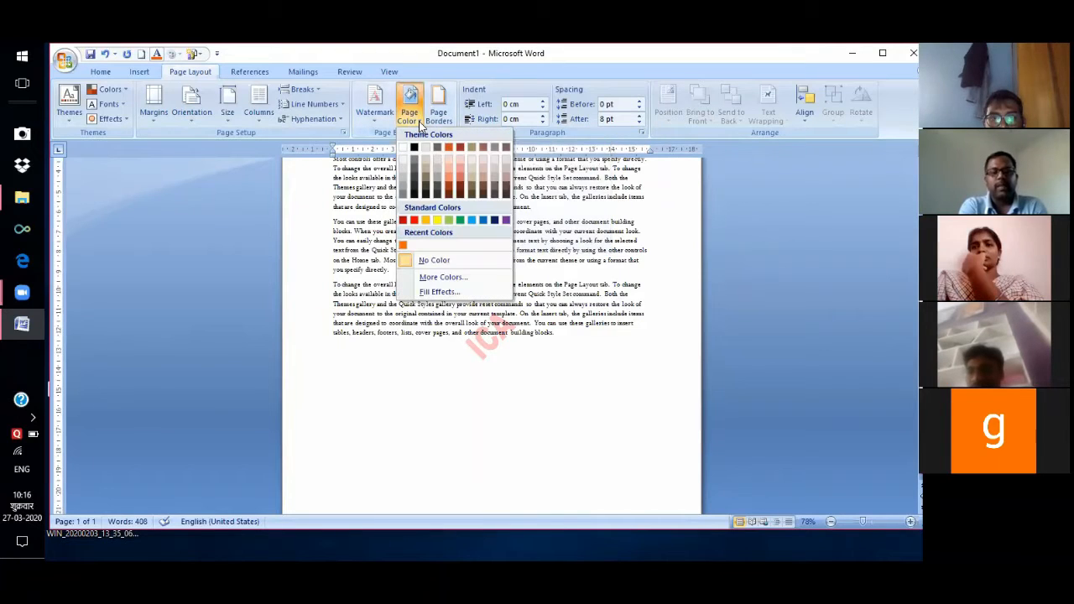
pyautogui.click(449, 260)
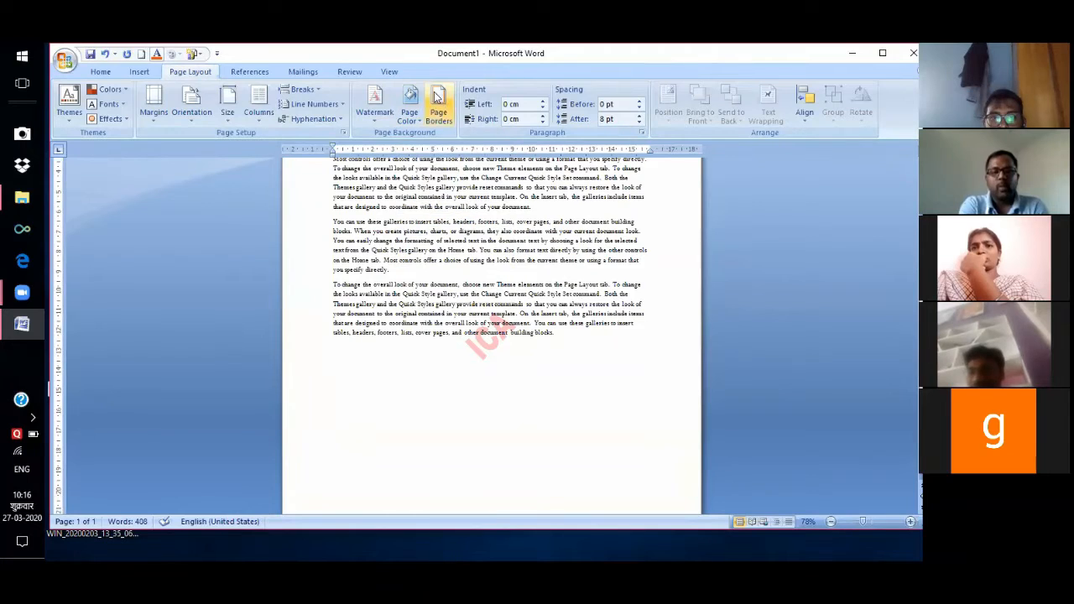
pyautogui.click(441, 111)
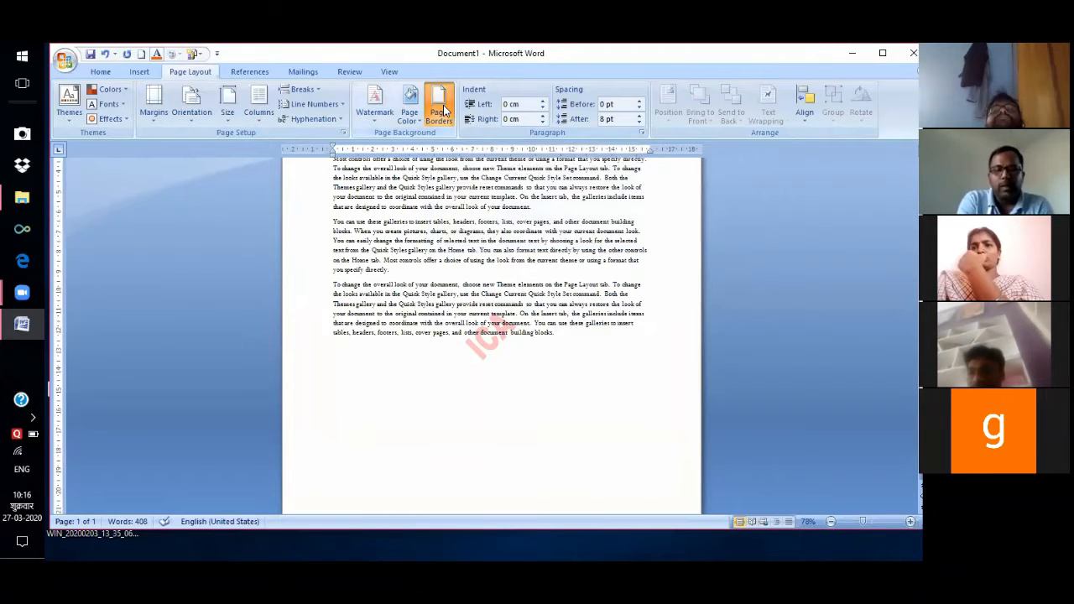
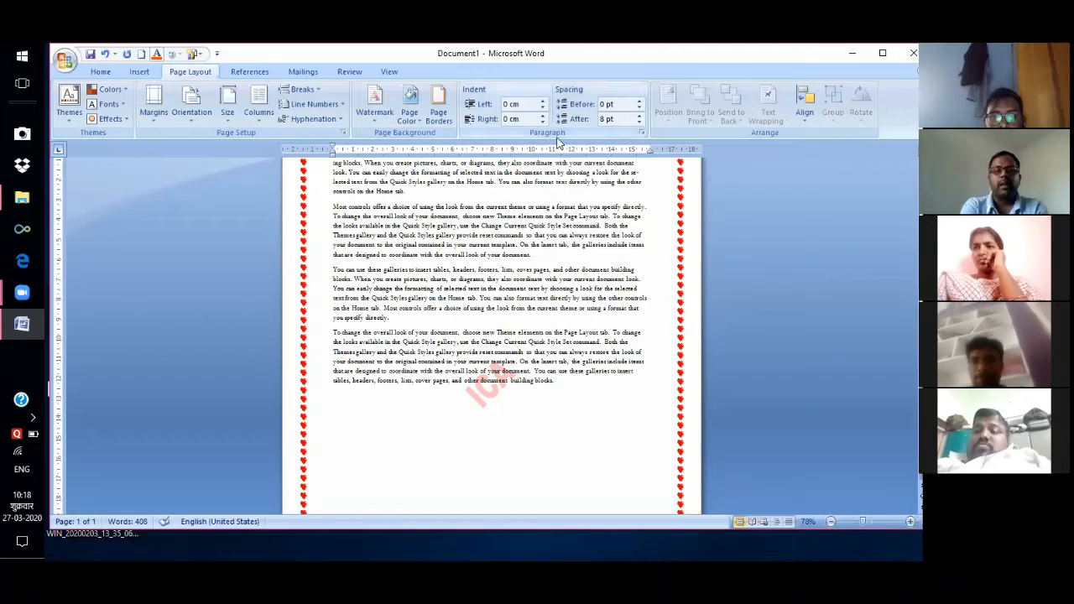
# Return to the Page Layout tab and scroll up to the heart-bordered first paragraph.
pyautogui.click(100, 72)
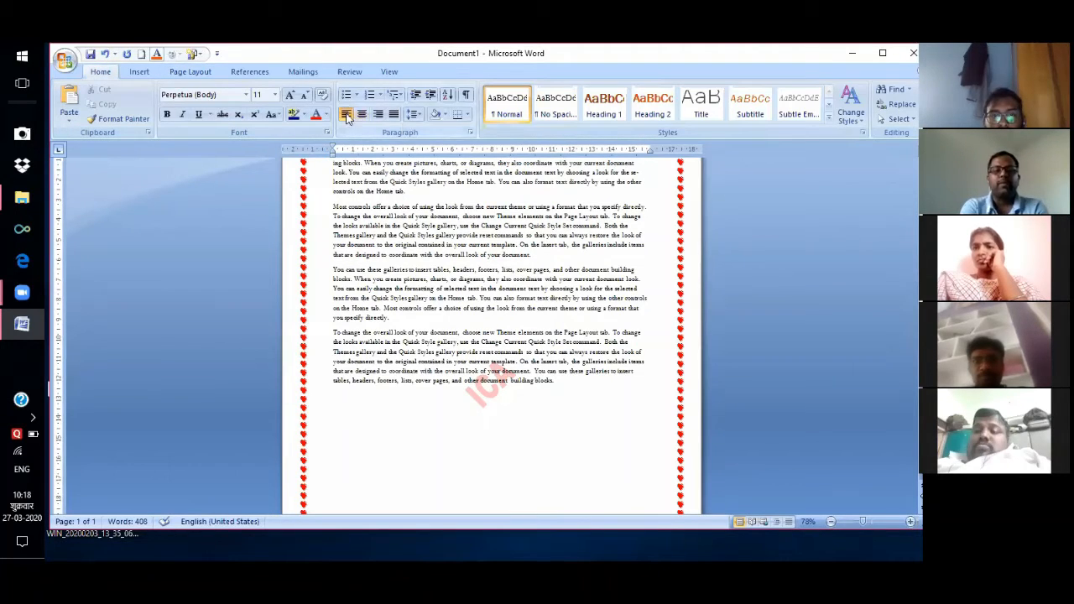
pyautogui.click(190, 72)
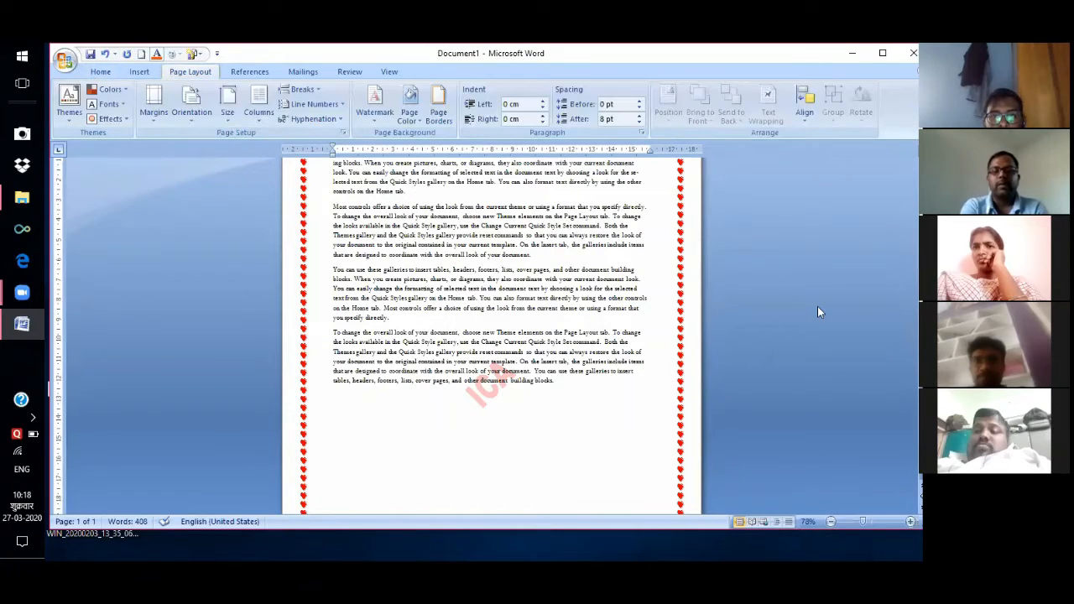
pyautogui.scroll(3, 449, 225)
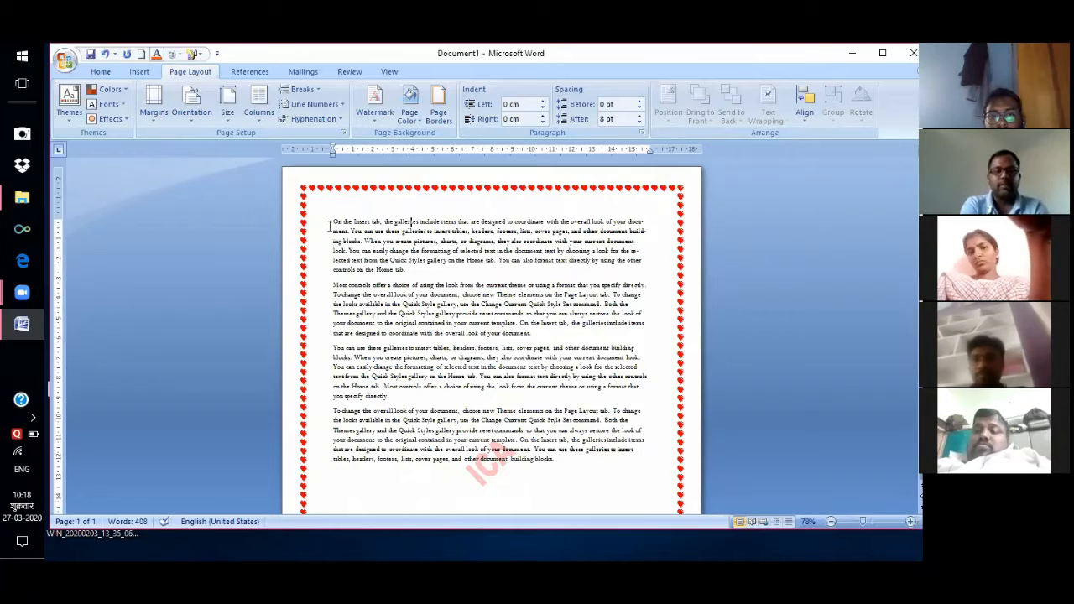
# Select the first paragraph and try larger Spacing Before values, then set it to Auto.
pyautogui.moveTo(334, 221); pyautogui.dragTo(428, 269)
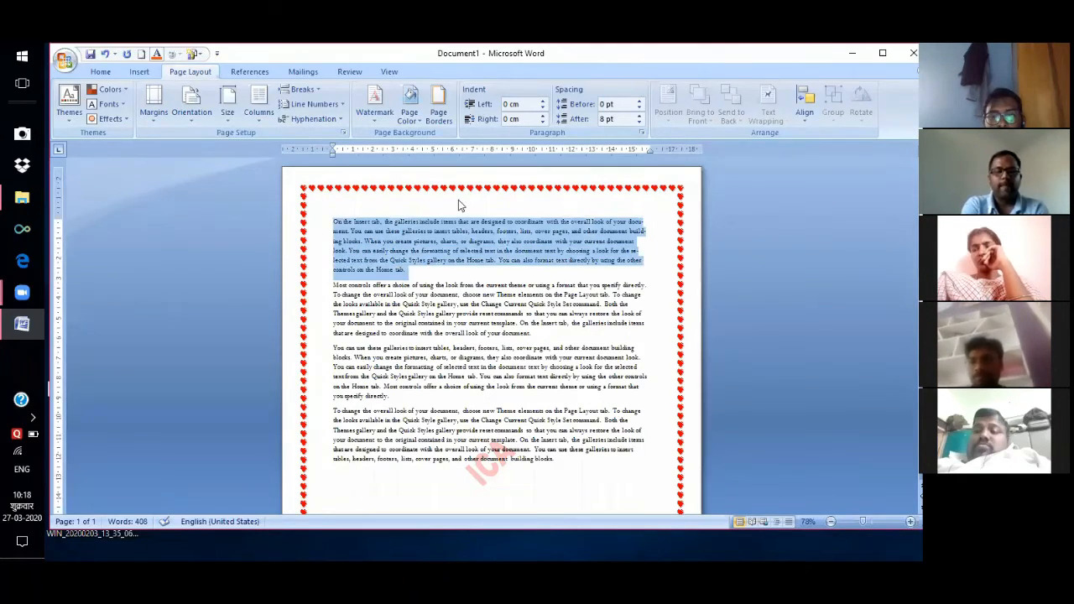
pyautogui.click(640, 100)
pyautogui.click(641, 100)
pyautogui.click(641, 100)
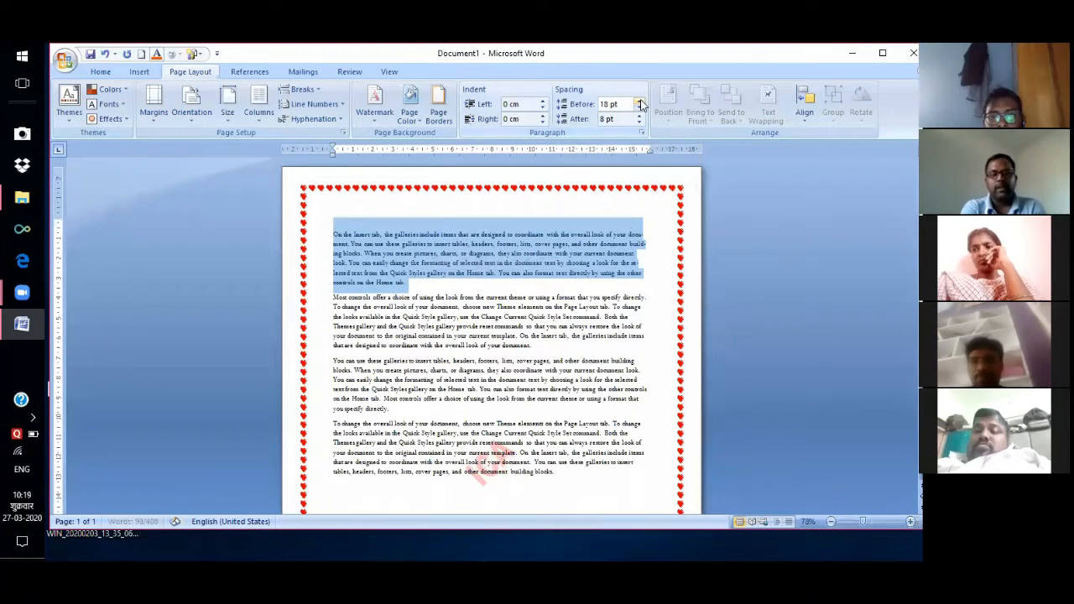
pyautogui.click(640, 100)
pyautogui.click(640, 100)
pyautogui.click(640, 100)
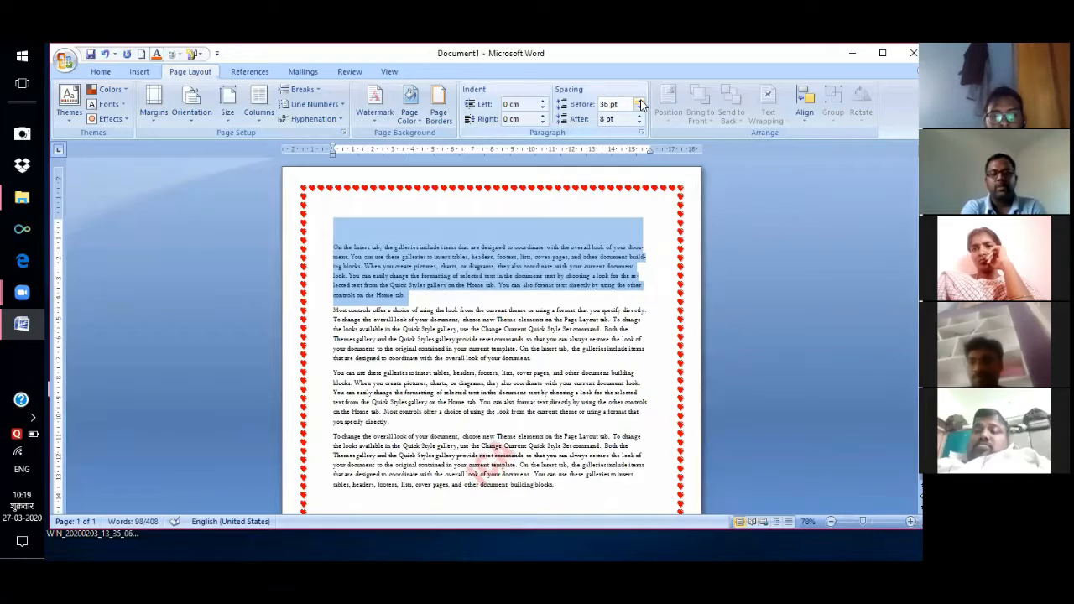
pyautogui.click(640, 100)
pyautogui.click(641, 100)
pyautogui.click(640, 99)
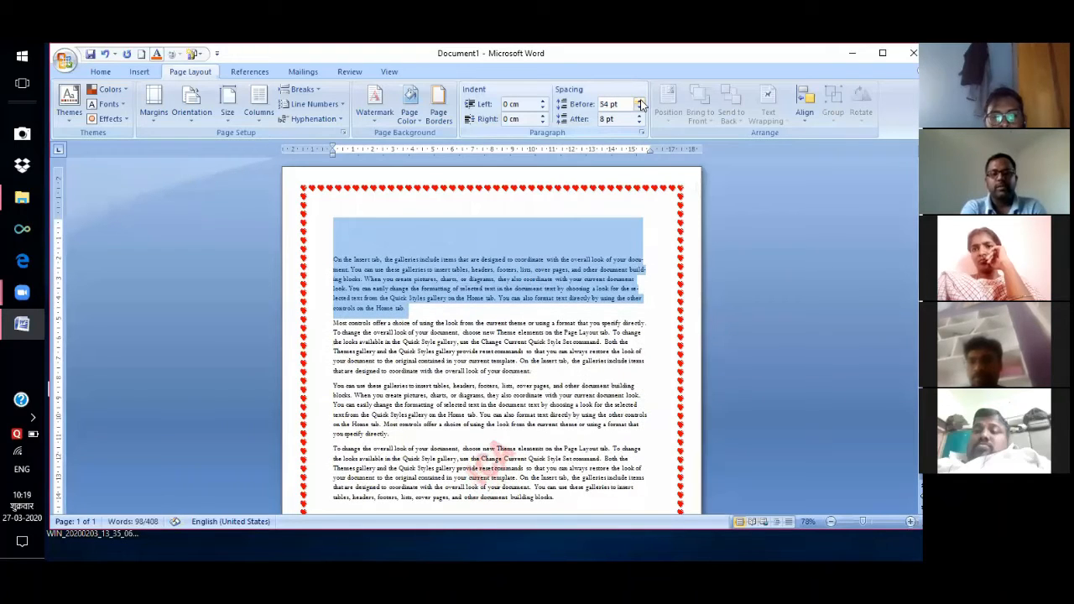
pyautogui.click(640, 100)
pyautogui.click(640, 100)
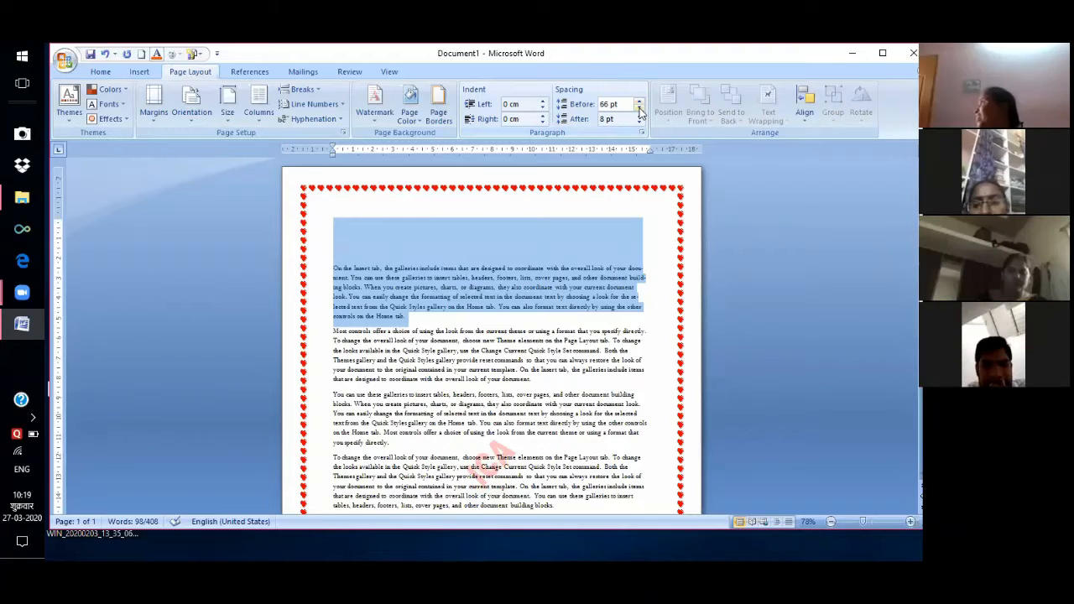
pyautogui.click(639, 108)
pyautogui.click(639, 109)
pyautogui.click(639, 108)
pyautogui.click(640, 109)
pyautogui.click(639, 108)
pyautogui.click(640, 109)
pyautogui.click(640, 108)
pyautogui.click(640, 108)
pyautogui.click(639, 108)
pyautogui.click(640, 109)
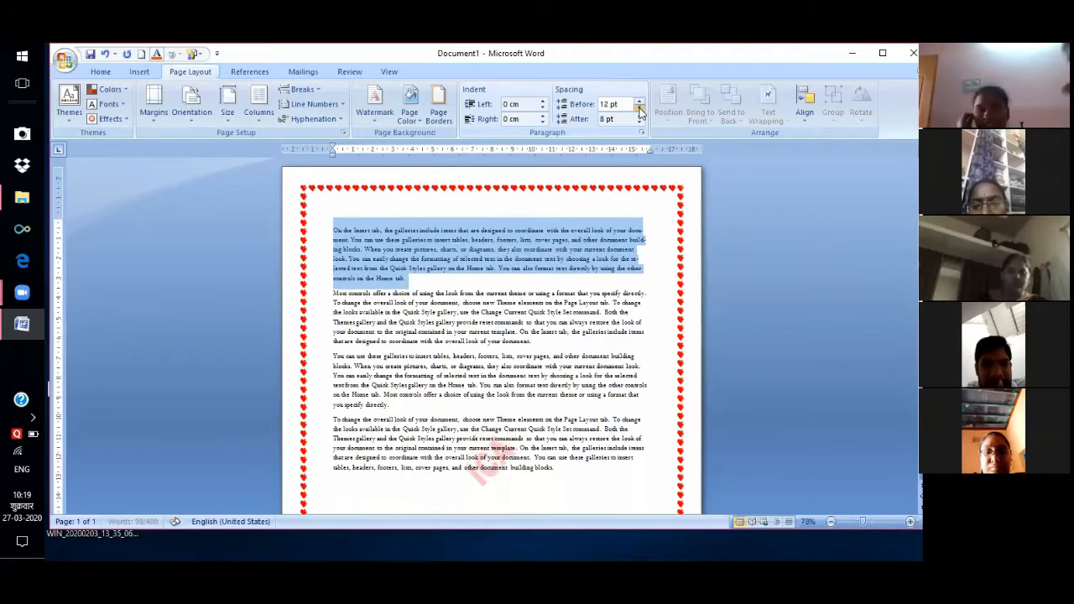
pyautogui.click(640, 109)
pyautogui.click(639, 109)
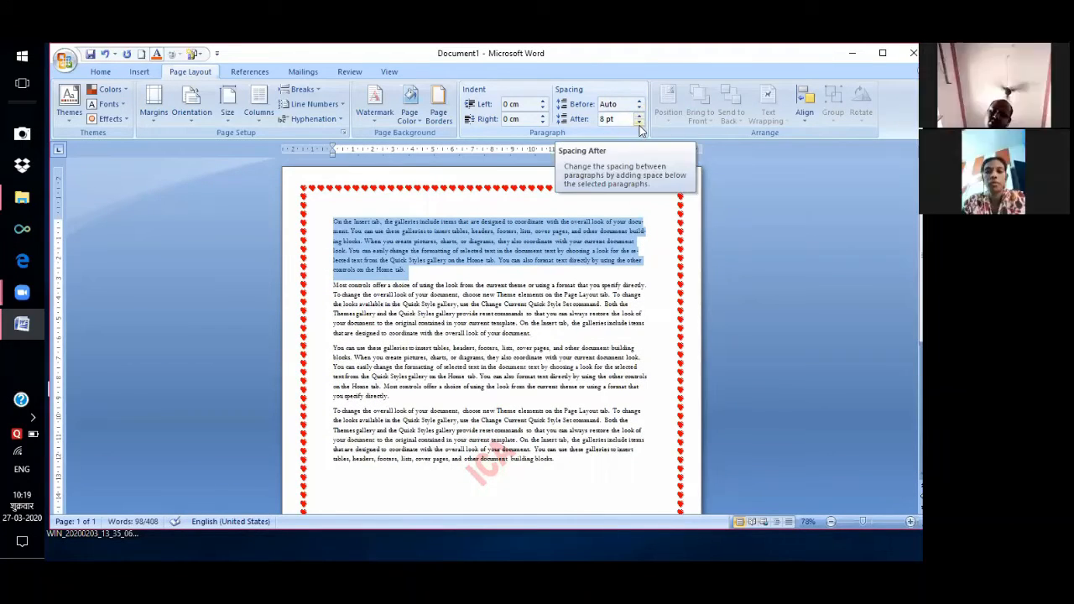
# Experiment with the first paragraph's Spacing After, finally setting it to 0 pt.
pyautogui.click(639, 124)
pyautogui.click(640, 124)
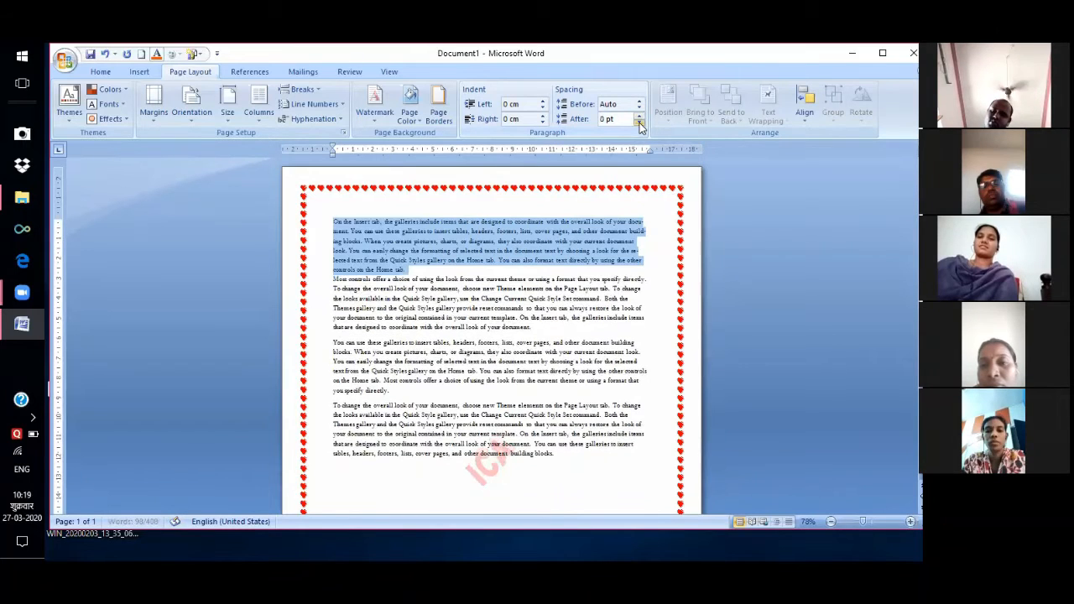
pyautogui.click(639, 124)
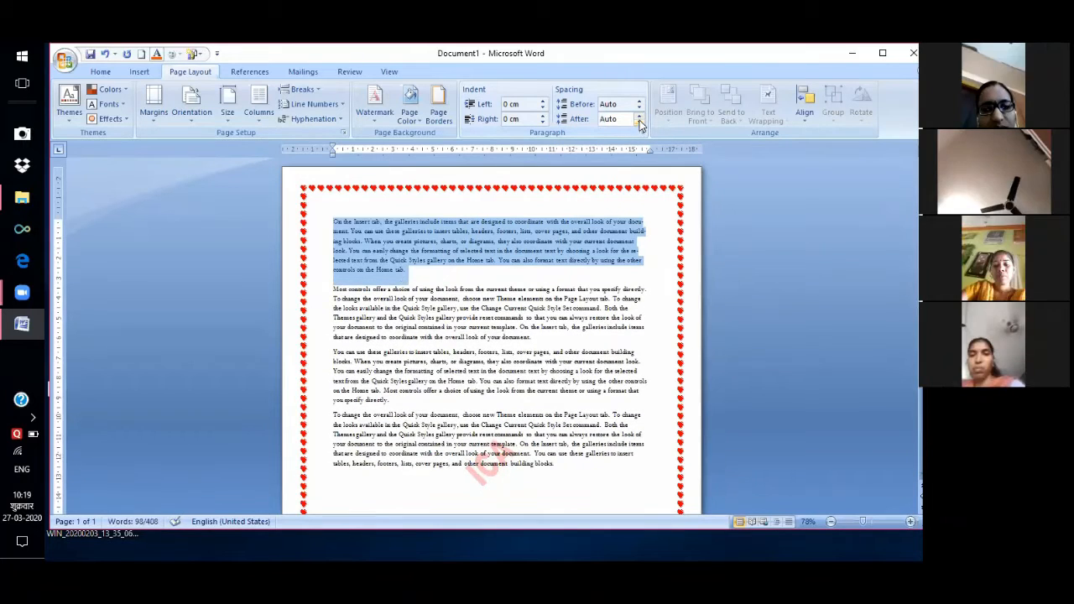
pyautogui.click(640, 121)
pyautogui.moveTo(640, 118); pyautogui.dragTo(640, 123)
pyautogui.click(640, 122)
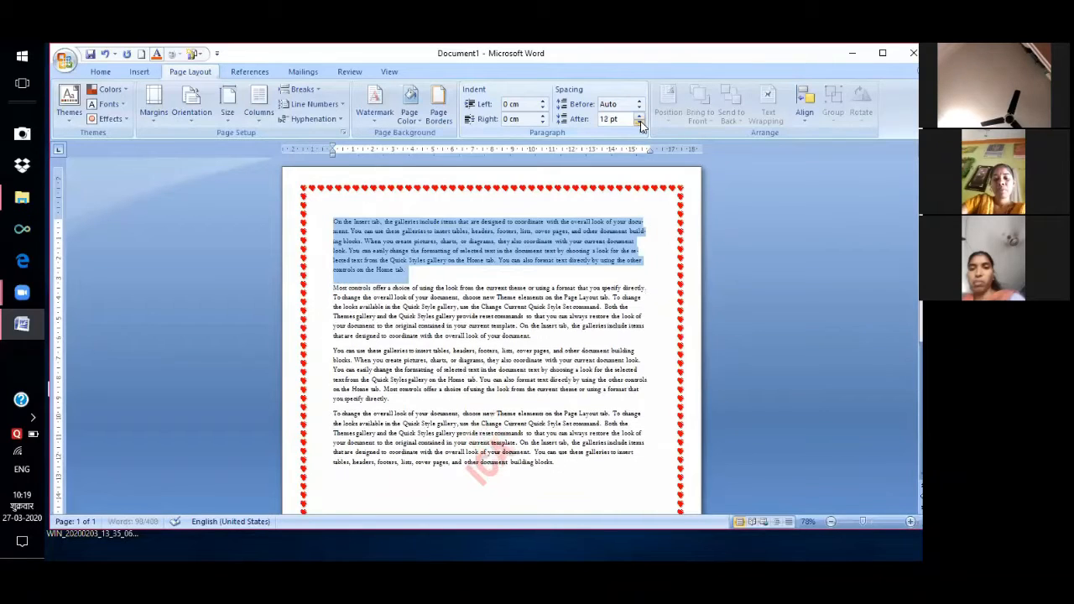
pyautogui.click(639, 122)
pyautogui.click(640, 122)
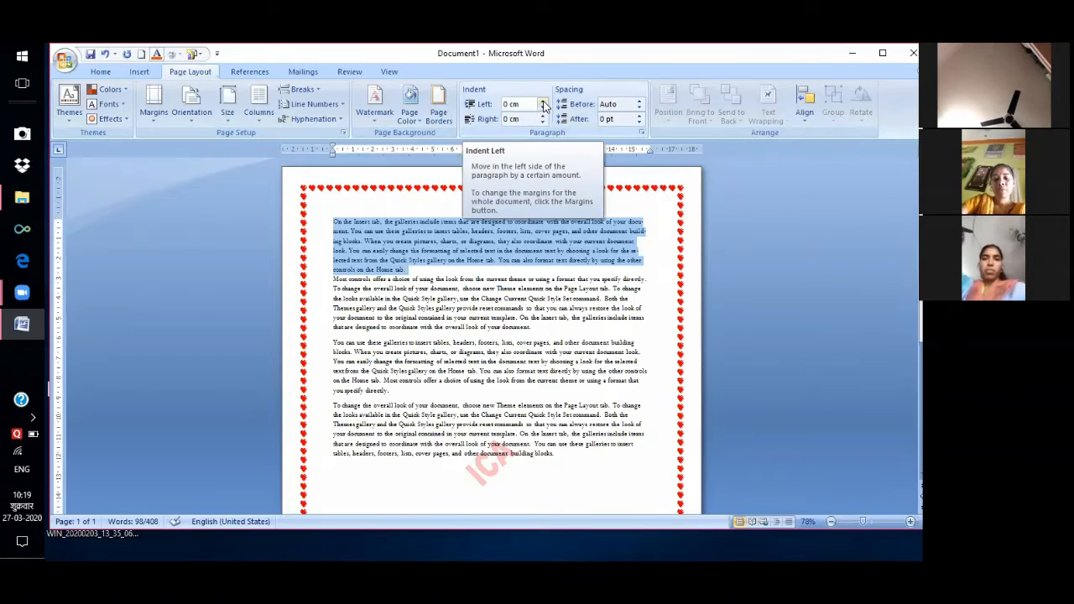
pyautogui.click(543, 101)
pyautogui.click(543, 101)
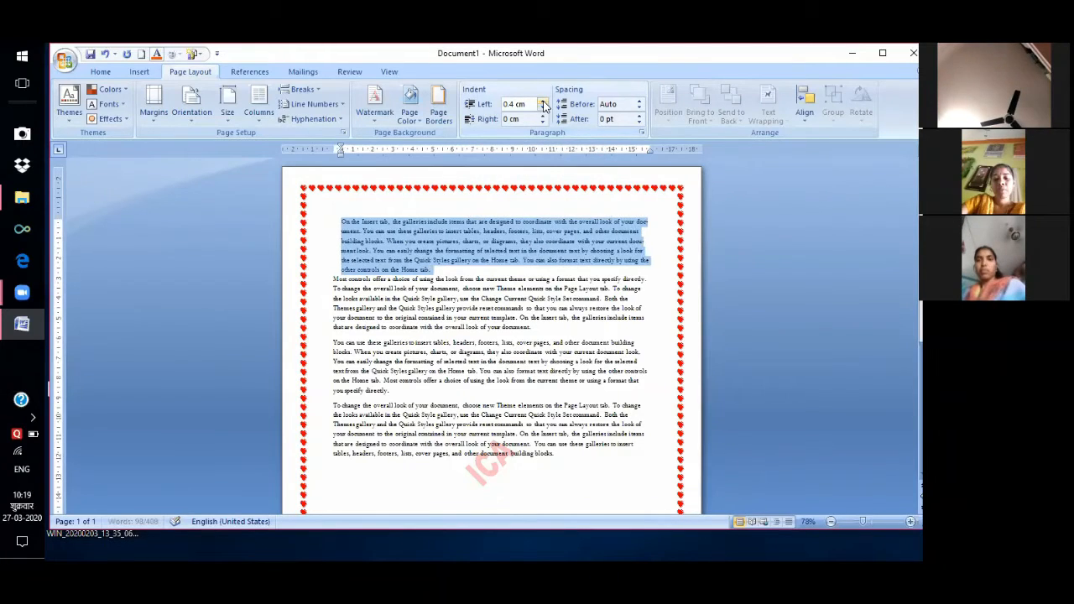
pyautogui.click(543, 101)
pyautogui.click(543, 100)
pyautogui.click(543, 101)
pyautogui.click(543, 102)
pyautogui.click(543, 102)
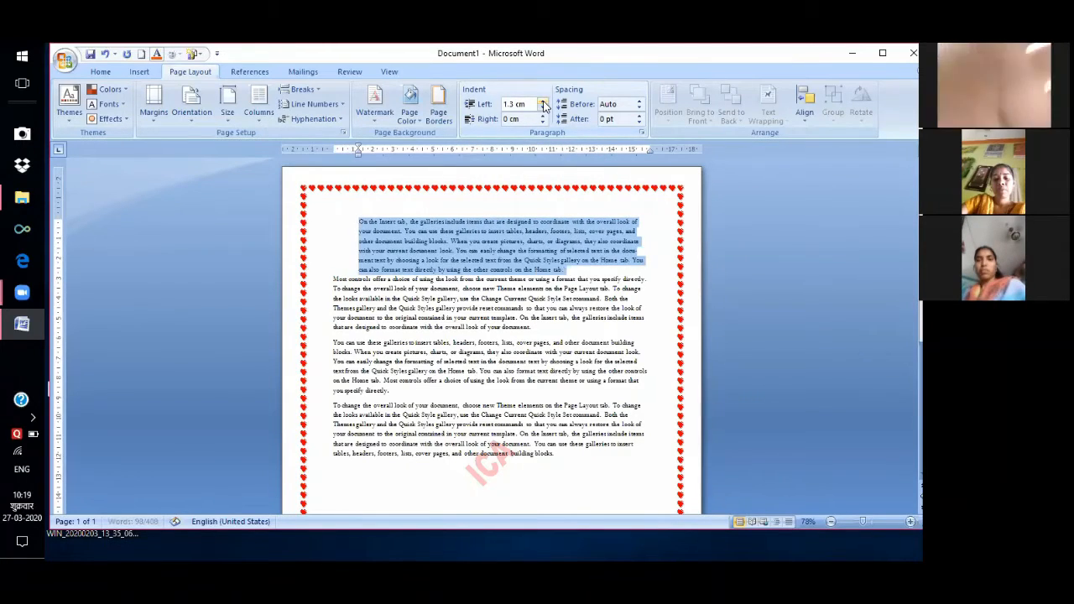
pyautogui.click(544, 102)
pyautogui.click(543, 103)
pyautogui.click(543, 102)
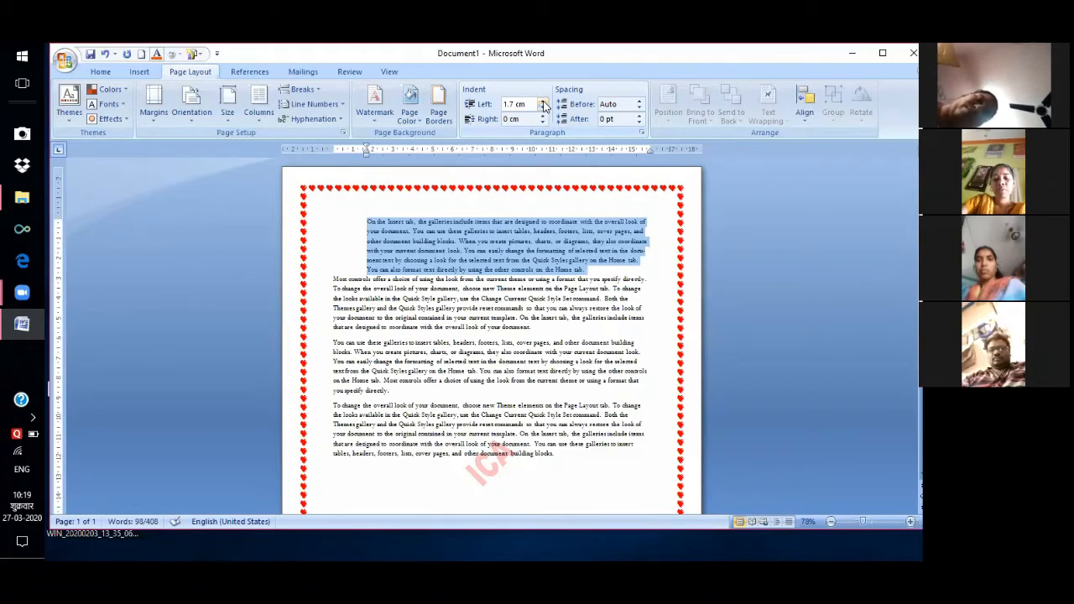
pyautogui.click(543, 102)
pyautogui.click(543, 102)
pyautogui.click(543, 102)
pyautogui.click(543, 100)
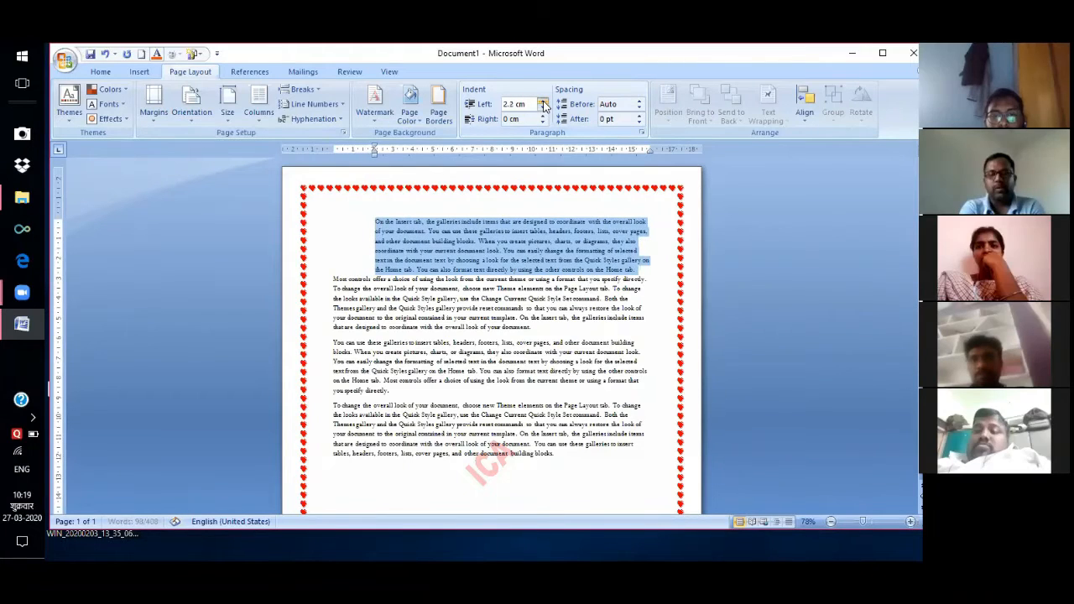
pyautogui.click(544, 101)
pyautogui.click(544, 100)
pyautogui.click(543, 100)
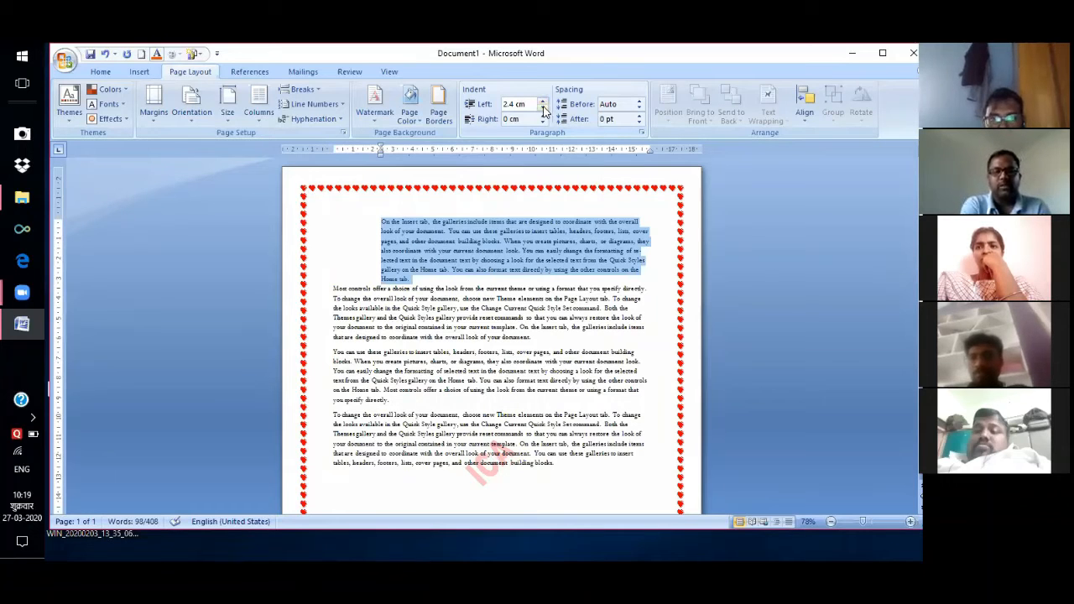
pyautogui.click(543, 110)
pyautogui.click(543, 109)
pyautogui.click(543, 109)
pyautogui.click(543, 109)
pyautogui.click(543, 109)
pyautogui.click(543, 109)
pyautogui.click(543, 110)
pyautogui.click(543, 109)
pyautogui.click(543, 110)
pyautogui.click(543, 110)
pyautogui.click(543, 110)
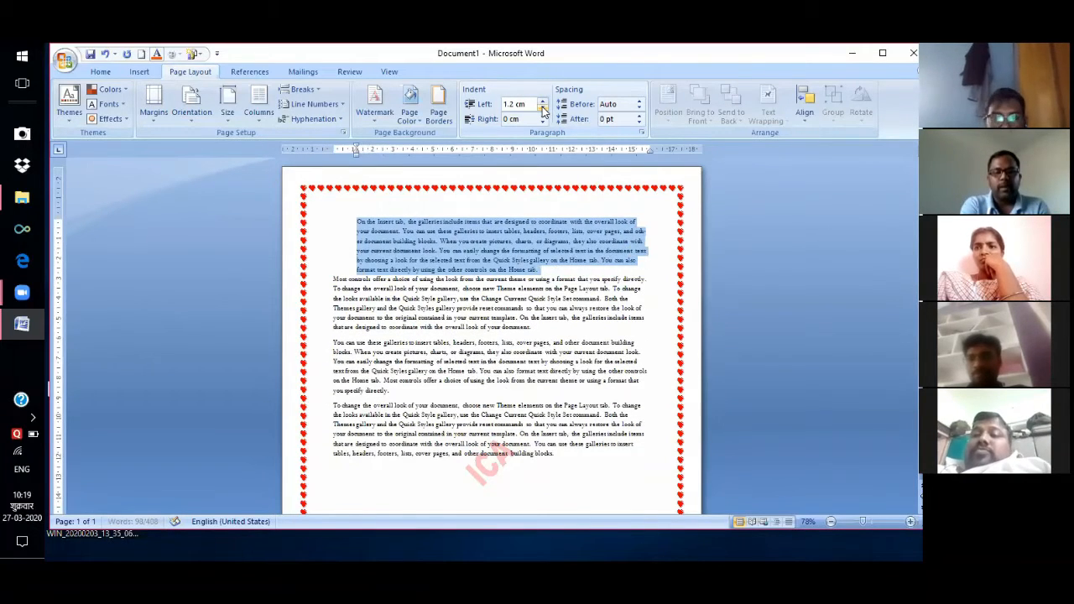
pyautogui.click(543, 110)
pyautogui.click(543, 110)
pyautogui.click(543, 110)
pyautogui.click(543, 110)
pyautogui.click(543, 110)
pyautogui.click(543, 110)
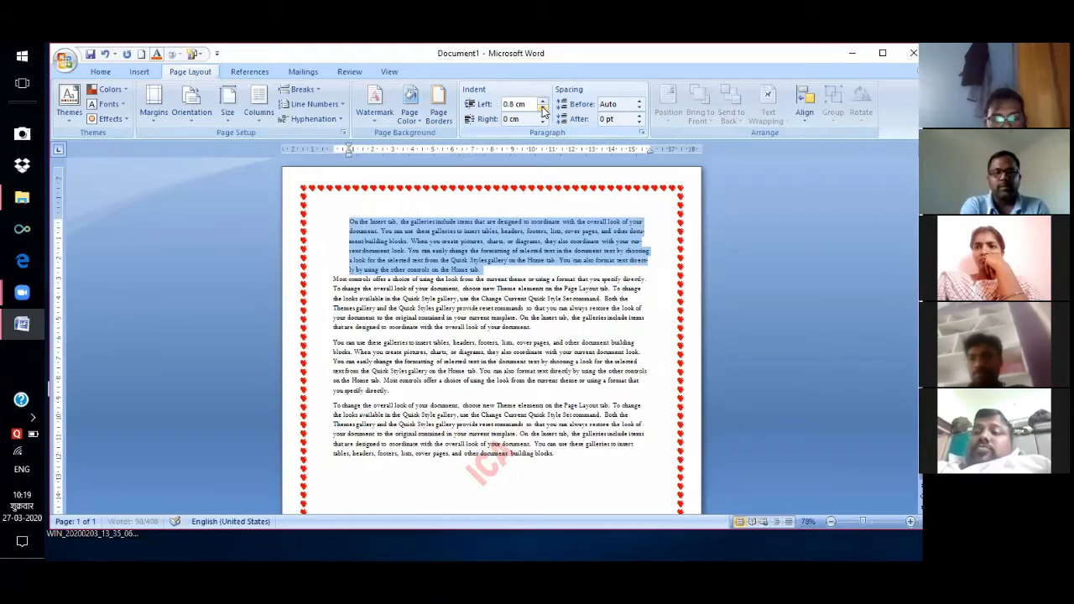
pyautogui.click(543, 110)
pyautogui.click(543, 110)
pyautogui.click(543, 110)
pyautogui.click(543, 110)
pyautogui.click(544, 110)
pyautogui.click(543, 110)
pyautogui.click(543, 110)
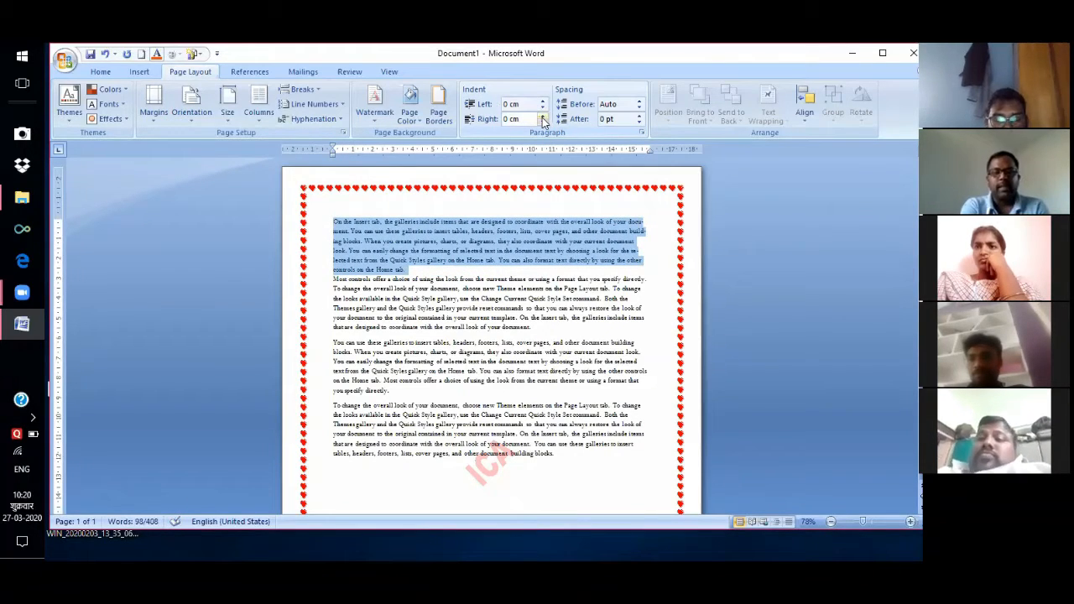
# Raise the first paragraph's right indent step by step to about 5 cm.
pyautogui.click(543, 115)
pyautogui.click(543, 115)
pyautogui.click(544, 115)
pyautogui.click(543, 115)
pyautogui.click(543, 115)
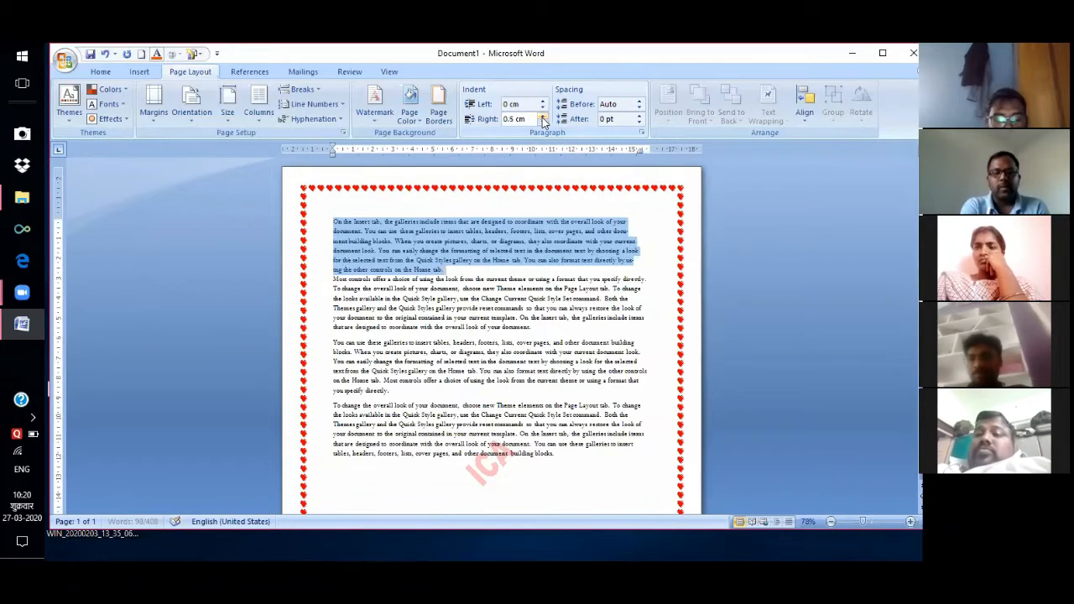
pyautogui.doubleClick(543, 115)
pyautogui.click(543, 115)
pyautogui.doubleClick(543, 115)
pyautogui.doubleClick(543, 115)
pyautogui.click(543, 115)
pyautogui.doubleClick(543, 115)
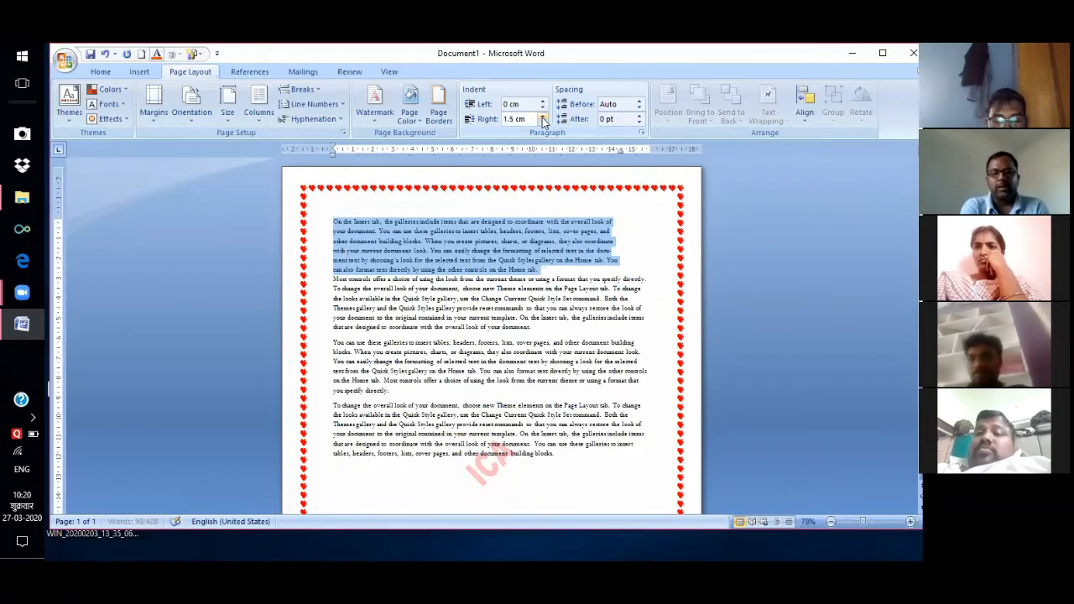
pyautogui.click(543, 116)
pyautogui.click(543, 116)
pyautogui.click(543, 116)
pyautogui.doubleClick(544, 116)
pyautogui.doubleClick(543, 116)
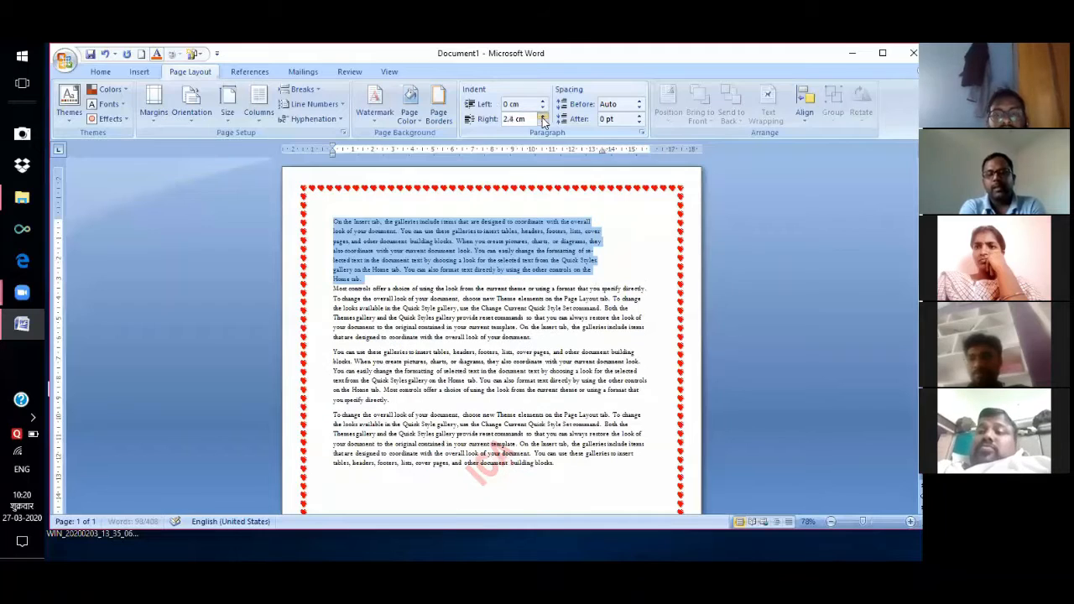
pyautogui.doubleClick(543, 117)
pyautogui.doubleClick(543, 116)
pyautogui.click(543, 116)
pyautogui.doubleClick(543, 117)
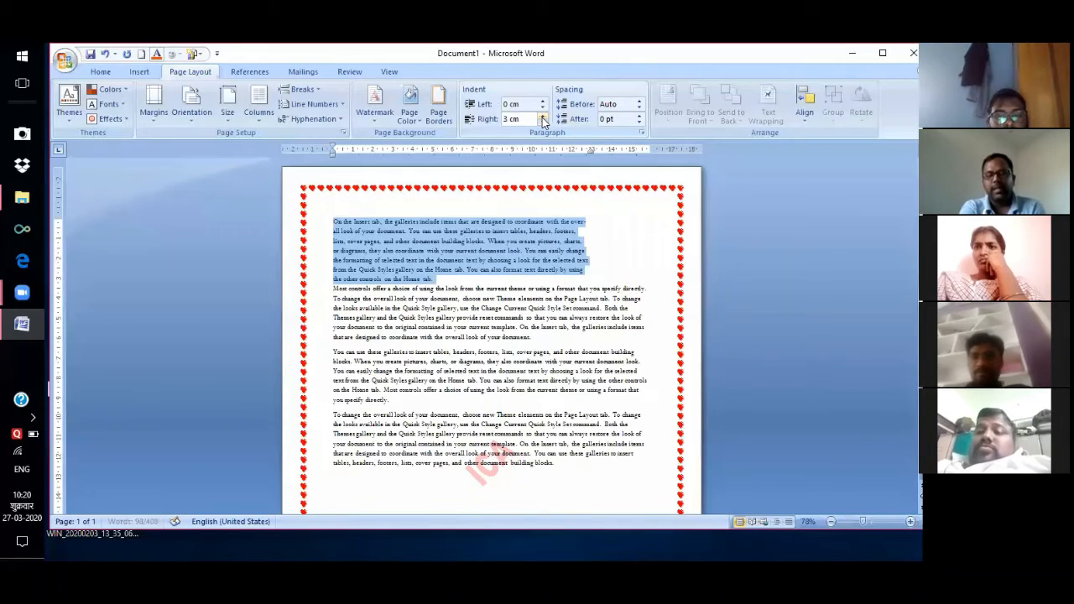
pyautogui.doubleClick(543, 117)
pyautogui.click(543, 116)
pyautogui.doubleClick(544, 117)
pyautogui.click(543, 117)
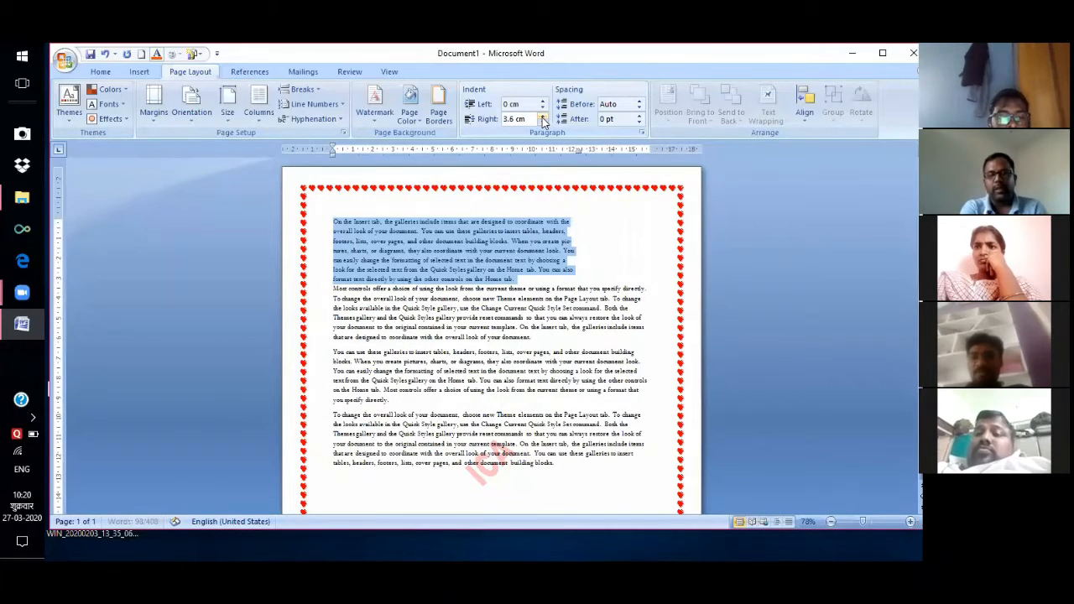
pyautogui.doubleClick(543, 117)
pyautogui.click(543, 117)
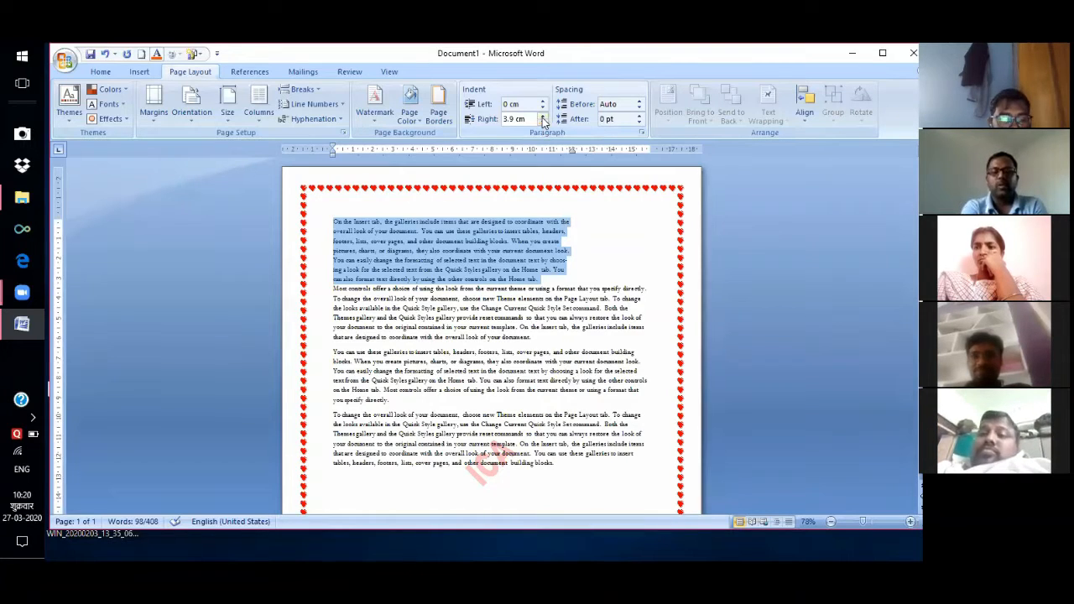
pyautogui.click(543, 116)
pyautogui.click(542, 117)
pyautogui.click(542, 117)
pyautogui.click(542, 116)
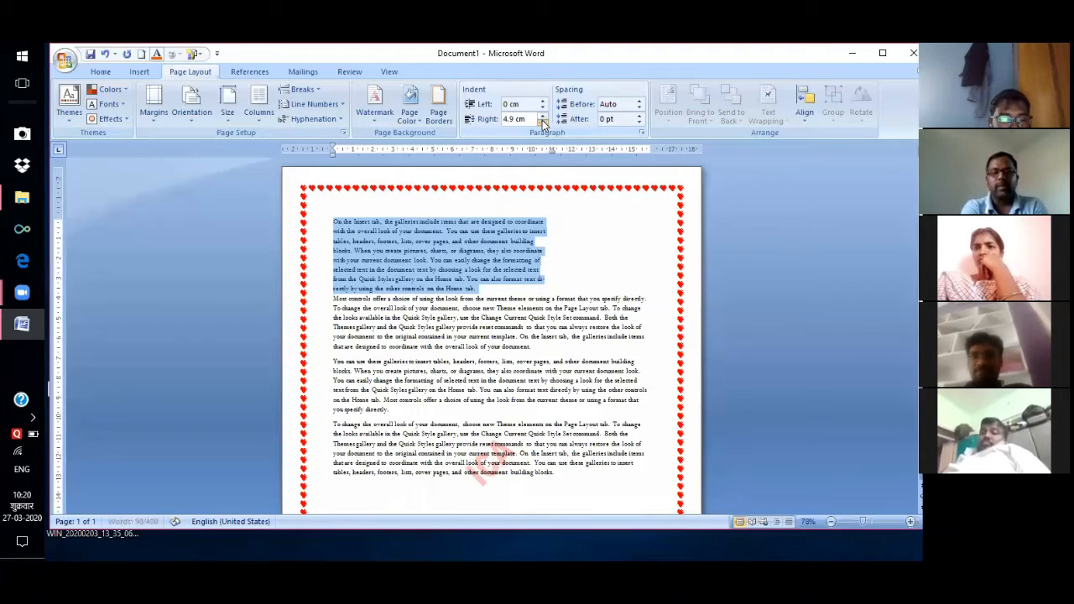
# Lower the right indent back to 0 cm, briefly trying a negative value, then deselect.
pyautogui.click(542, 123)
pyautogui.click(542, 123)
pyautogui.click(542, 123)
pyautogui.click(542, 122)
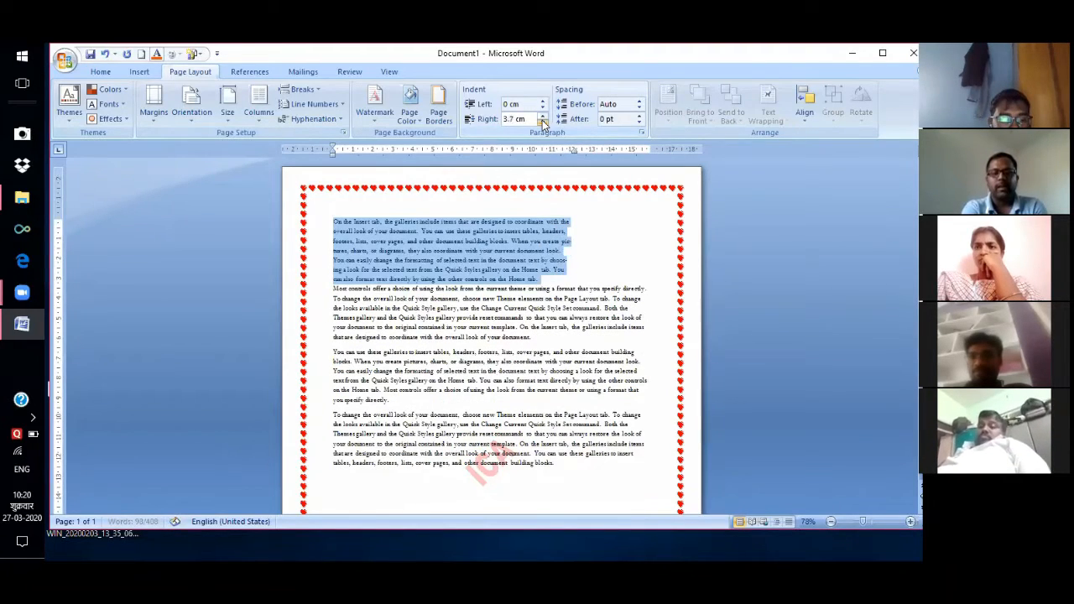
pyautogui.click(542, 122)
pyautogui.click(542, 122)
pyautogui.click(542, 123)
pyautogui.click(542, 122)
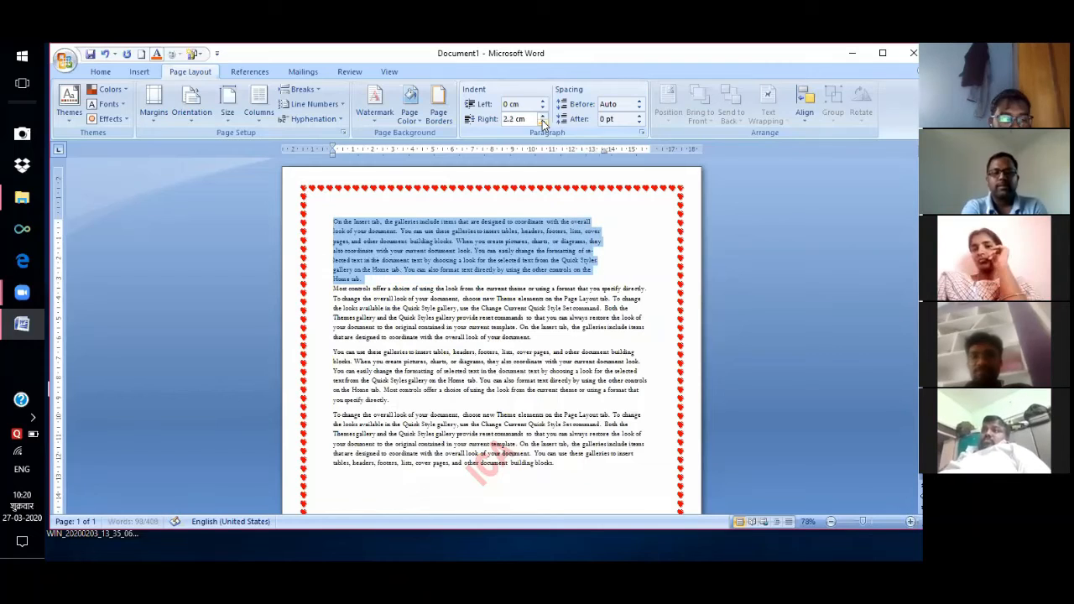
pyautogui.click(542, 123)
pyautogui.click(542, 123)
pyautogui.click(542, 122)
pyautogui.click(543, 122)
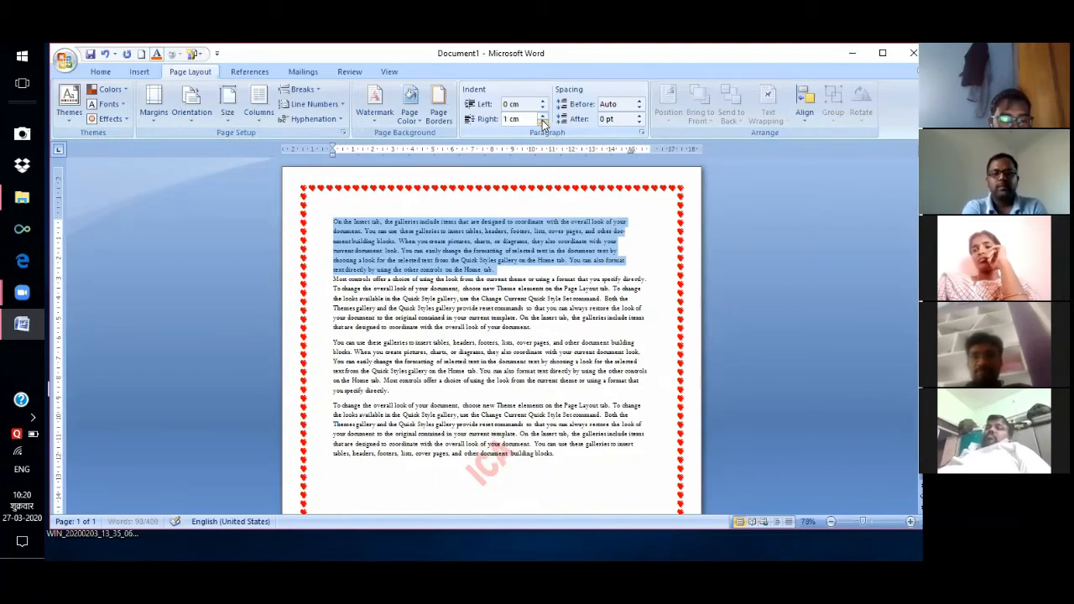
pyautogui.click(542, 122)
pyautogui.click(542, 122)
pyautogui.click(542, 123)
pyautogui.click(542, 123)
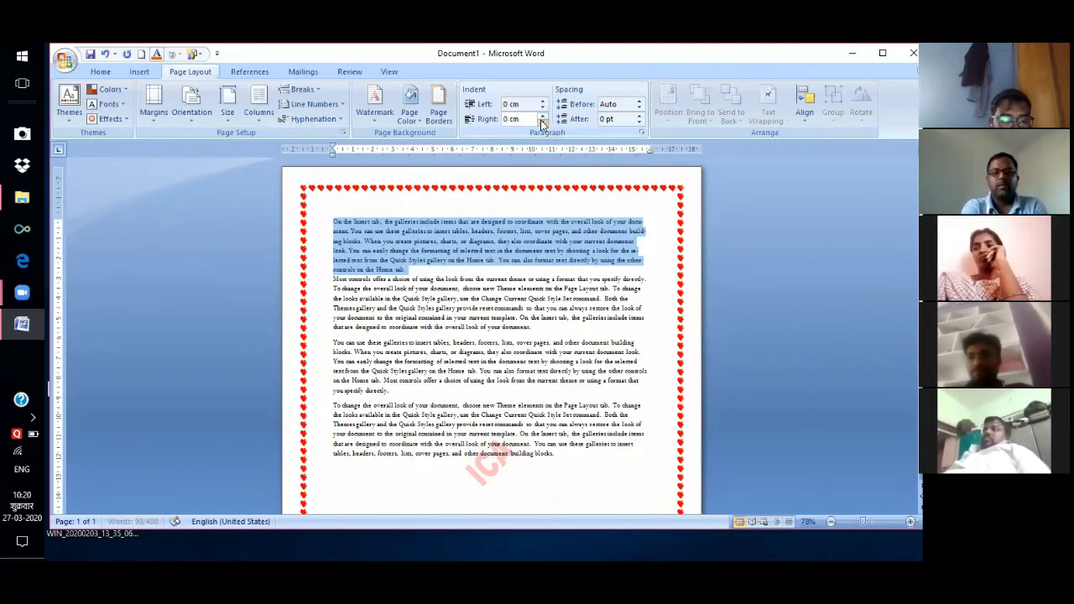
pyautogui.click(542, 123)
pyautogui.click(542, 123)
pyautogui.click(542, 117)
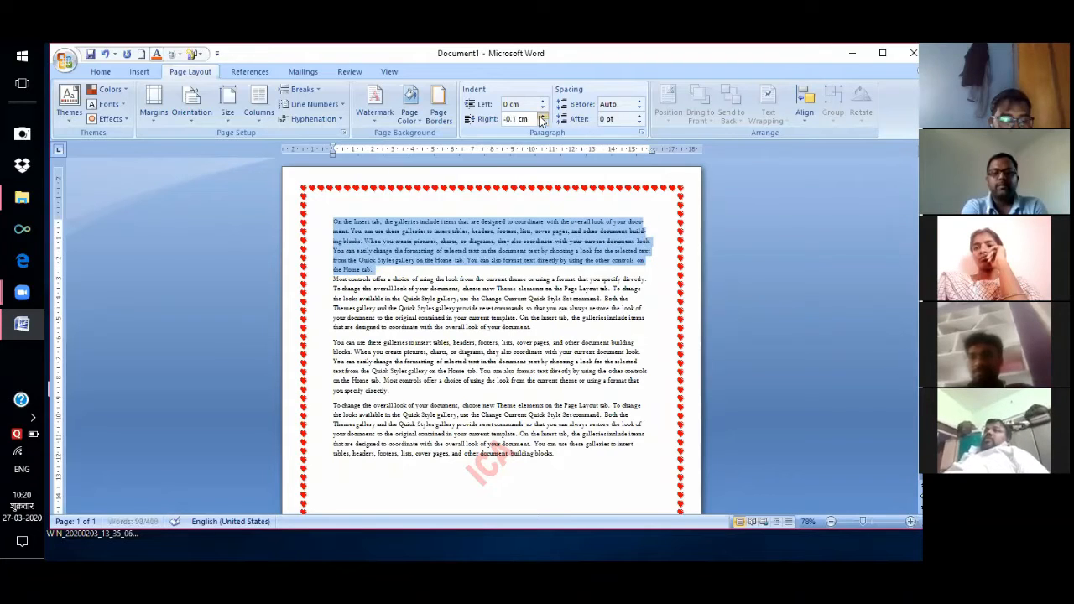
pyautogui.click(543, 117)
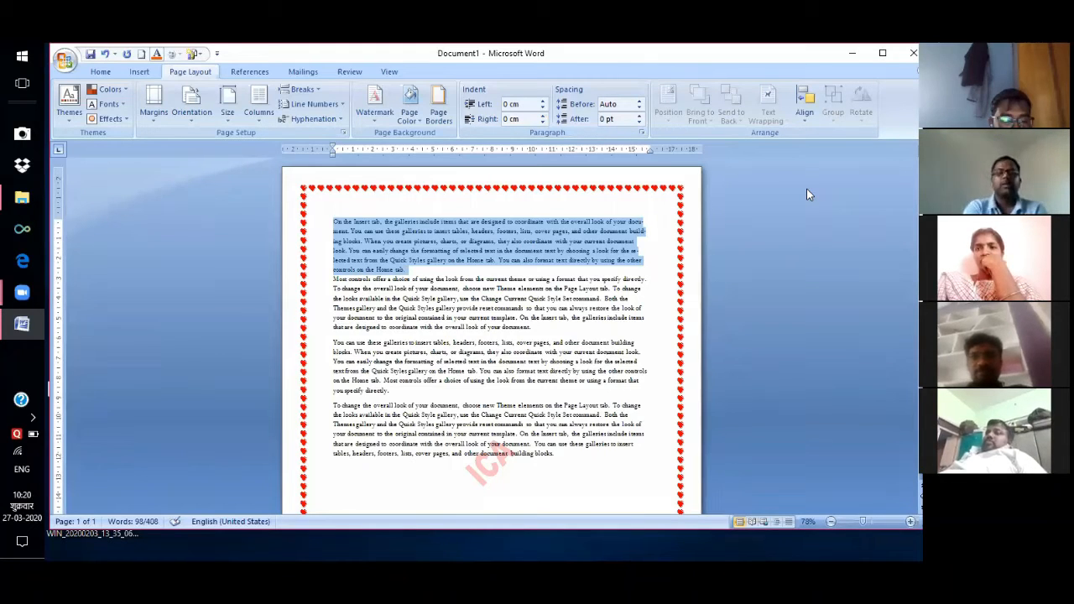
pyautogui.click(660, 382)
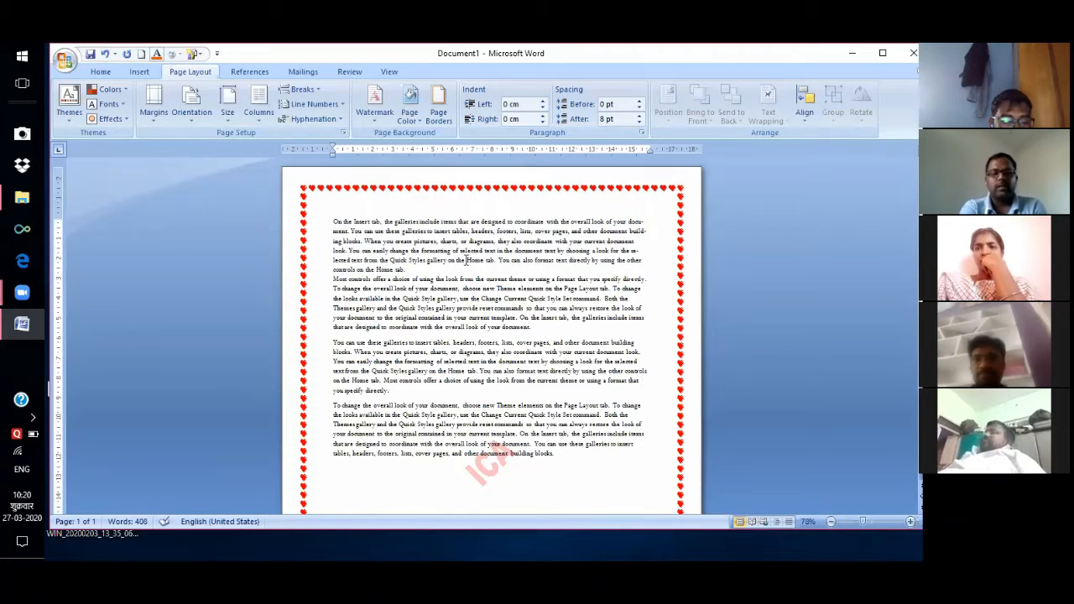
# Insert the Desktop photo WIN_20200203_13_35_06_Pro into the first paragraph.
pyautogui.click(467, 261)
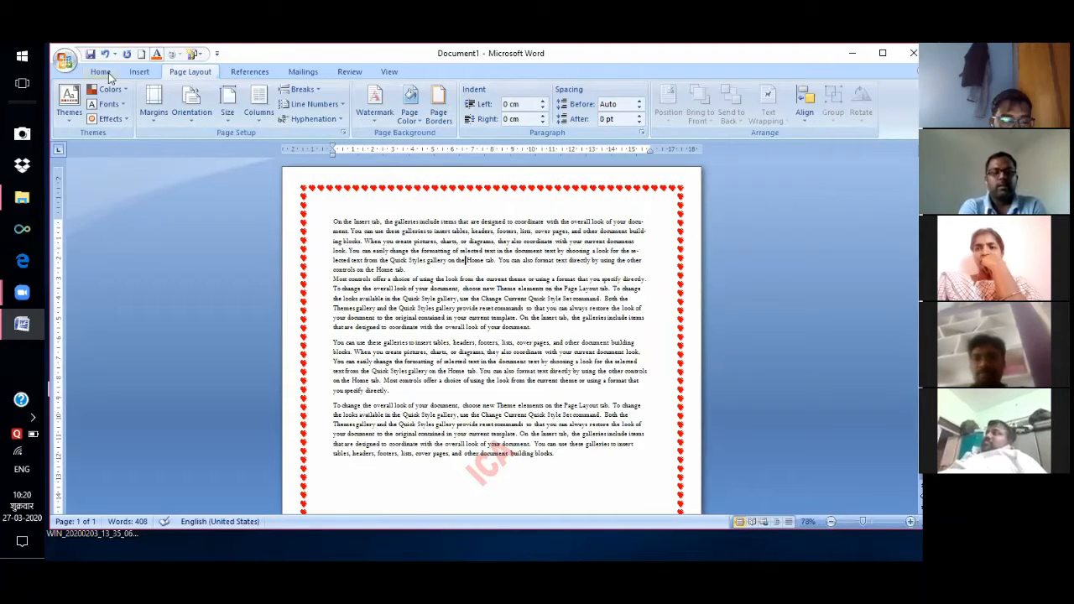
pyautogui.click(142, 73)
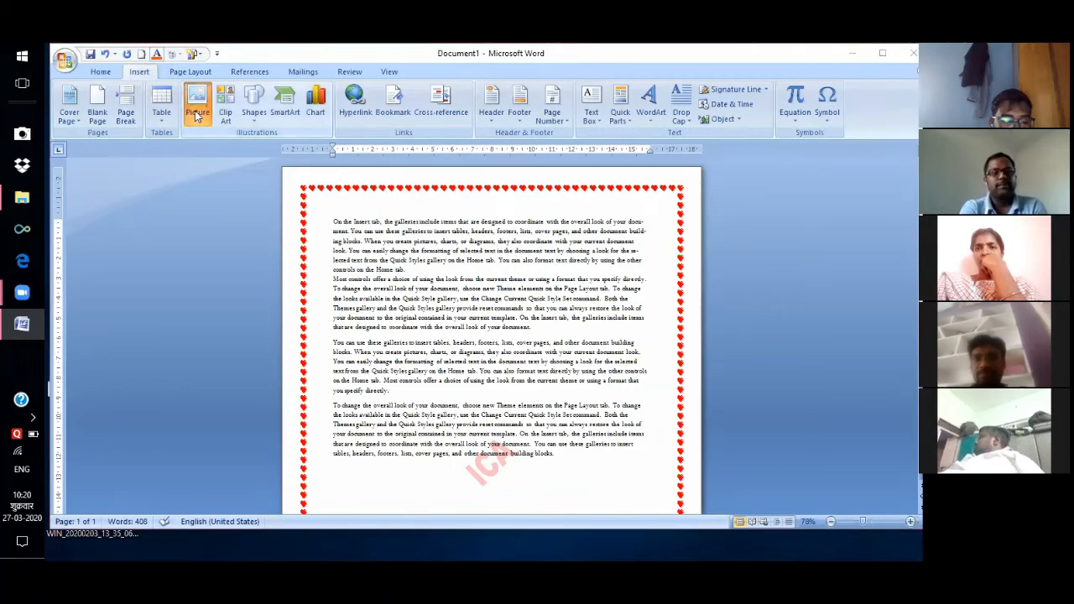
pyautogui.click(197, 115)
pyautogui.click(202, 139)
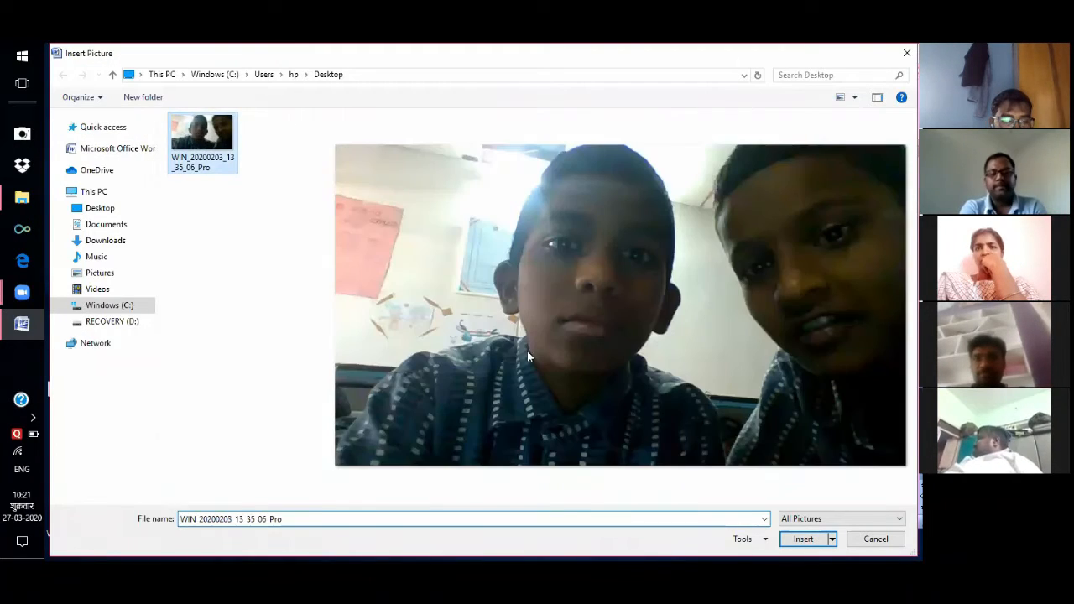
pyautogui.click(803, 539)
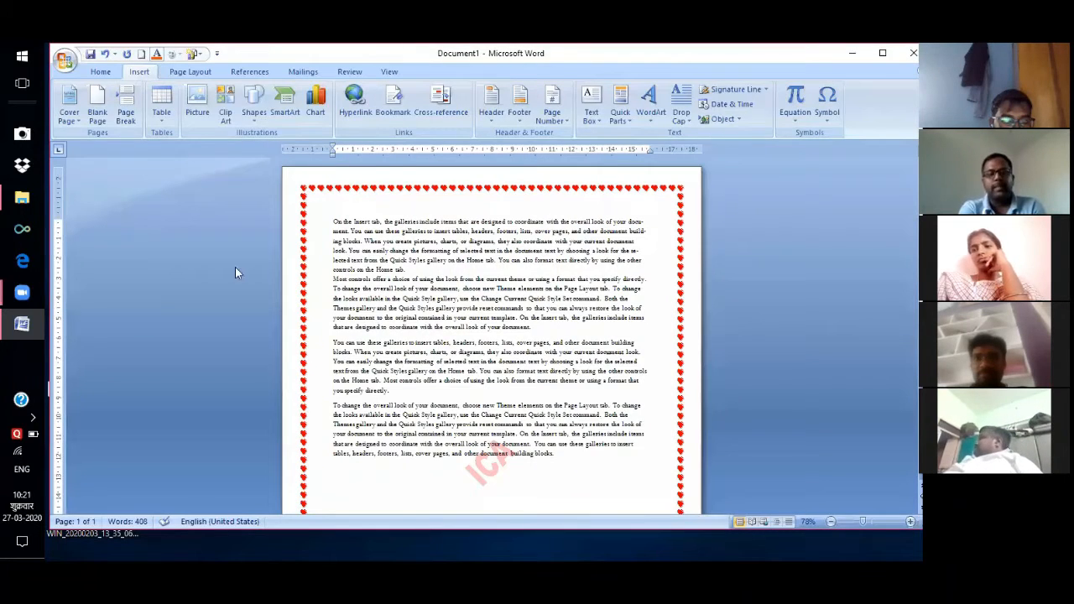
# Move the photo down-left and drag its corner handle inward to shrink it.
pyautogui.click(190, 72)
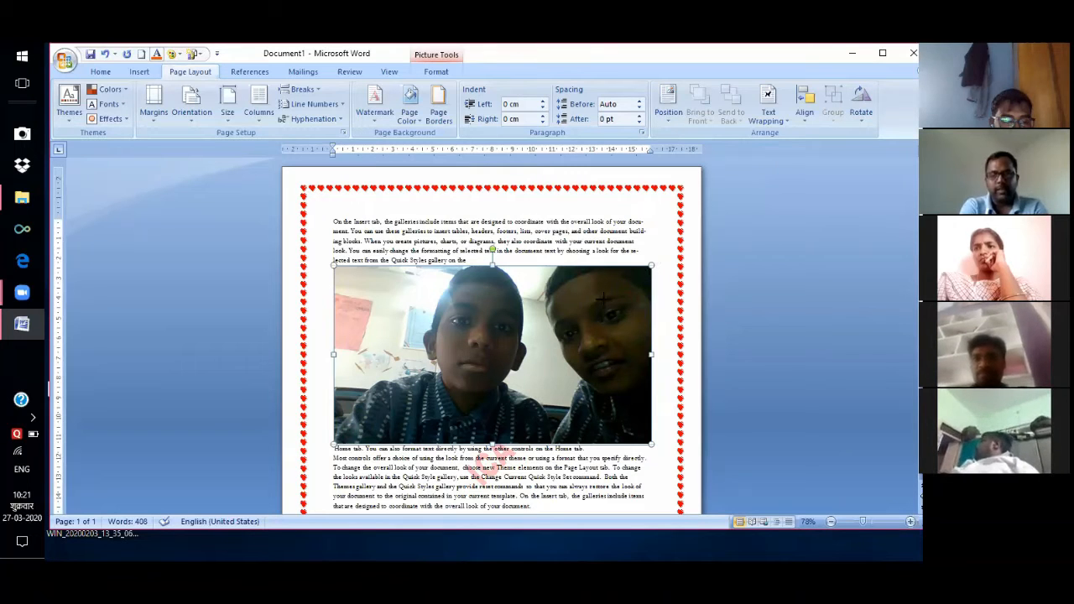
pyautogui.moveTo(546, 333); pyautogui.dragTo(517, 353)
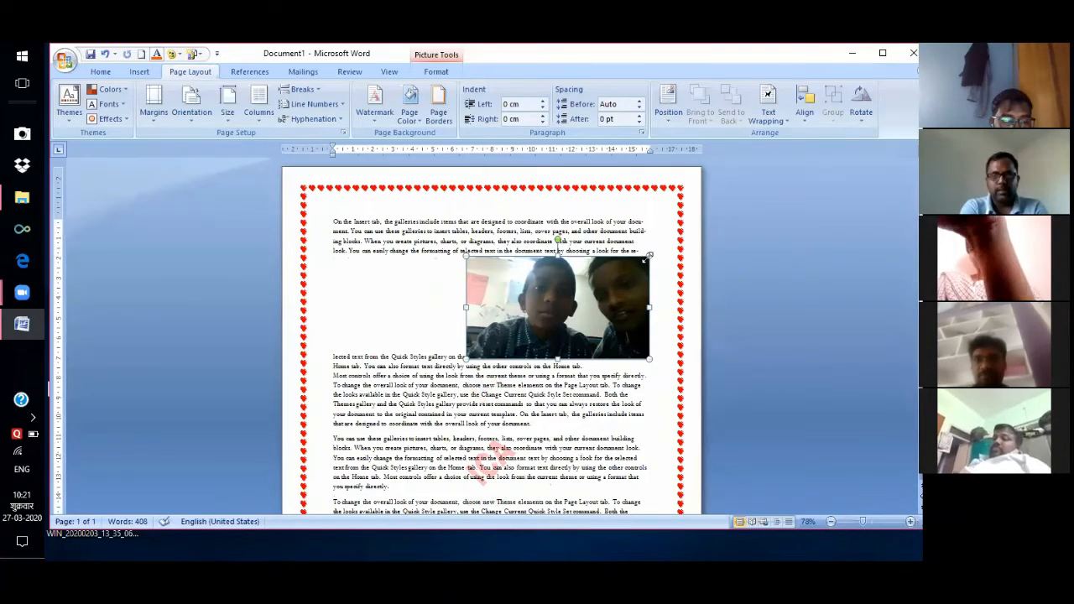
pyautogui.moveTo(649, 254); pyautogui.dragTo(608, 281)
pyautogui.moveTo(482, 299); pyautogui.dragTo(461, 290)
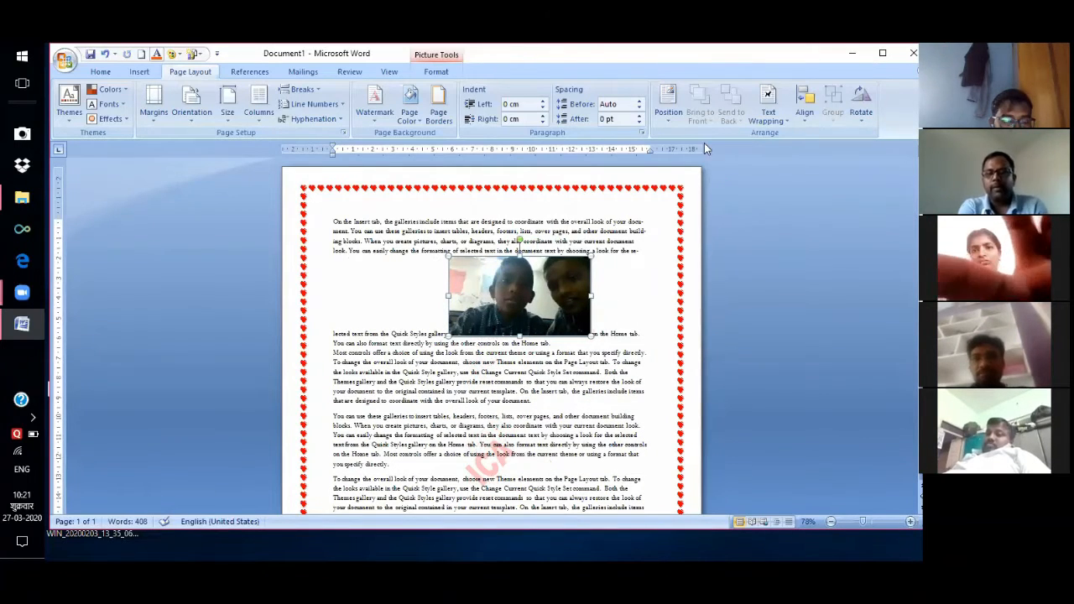
# Apply the top-left With Text Wrapping position so the paragraph flows around the photo's right.
pyautogui.click(668, 125)
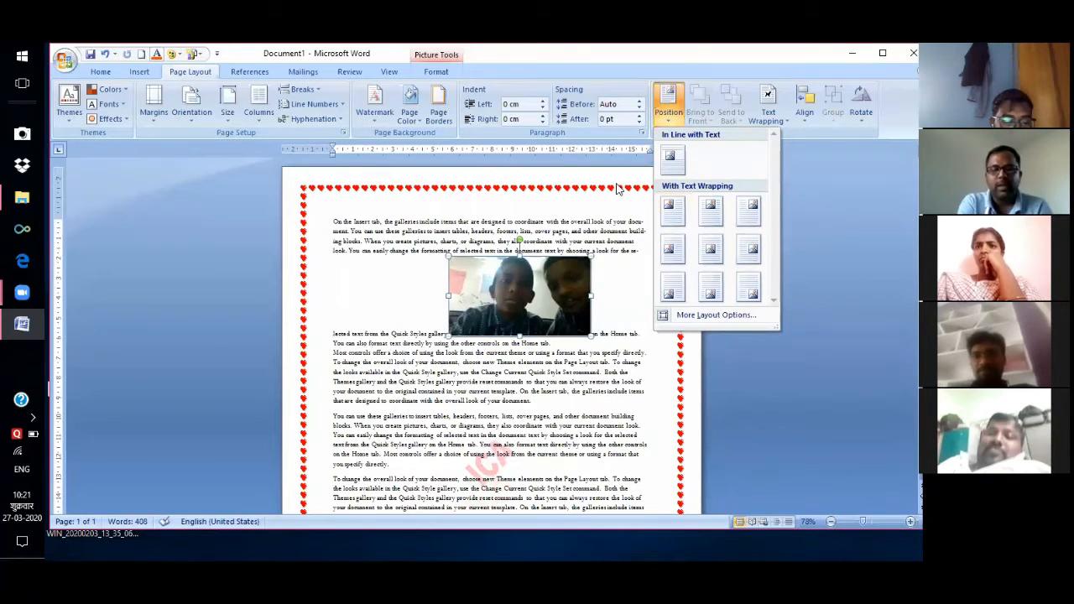
pyautogui.click(669, 212)
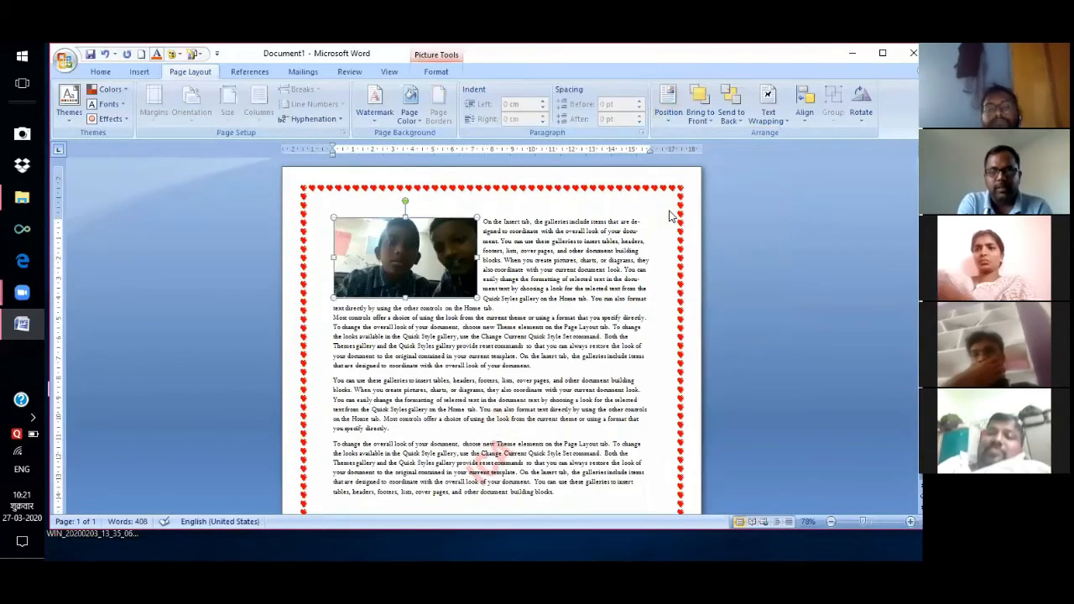
pyautogui.click(668, 113)
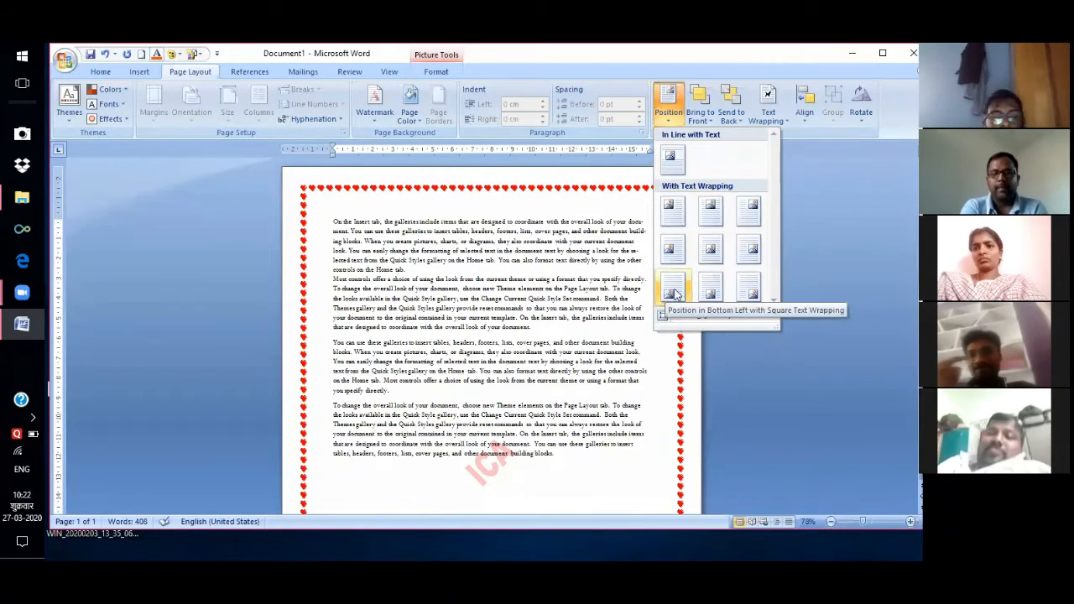
pyautogui.click(669, 213)
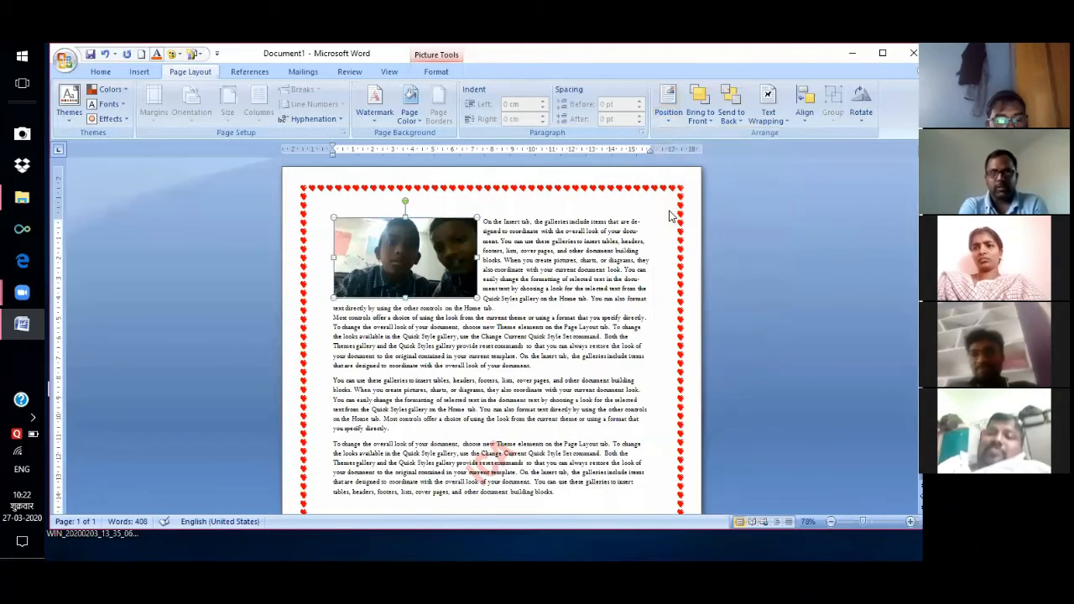
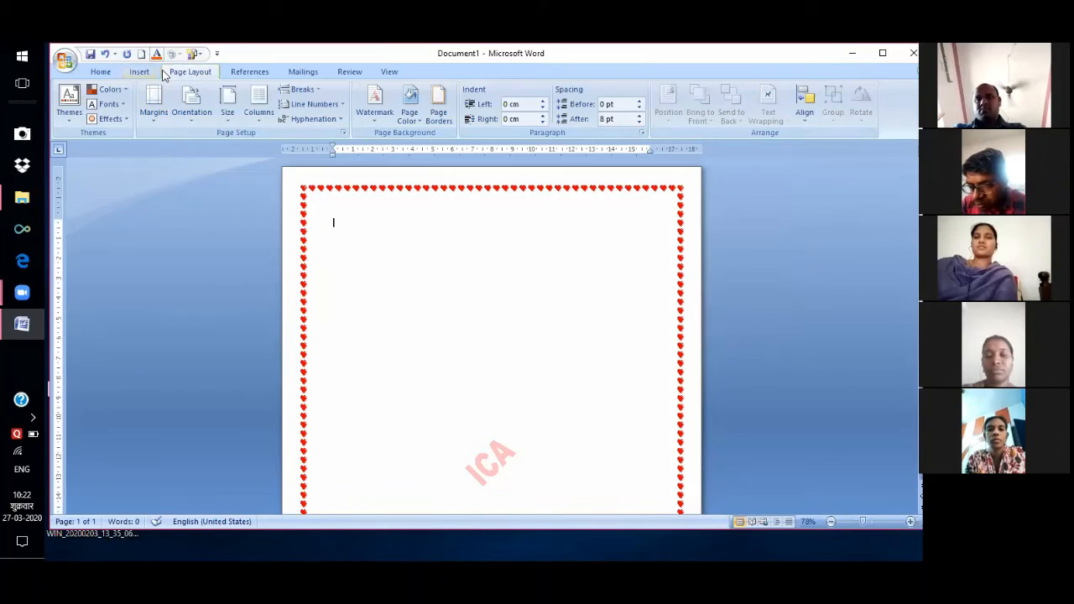
# Draw a Smiley Face shape, about 6.44 cm by 5.86 cm, in the page's upper middle.
pyautogui.click(141, 72)
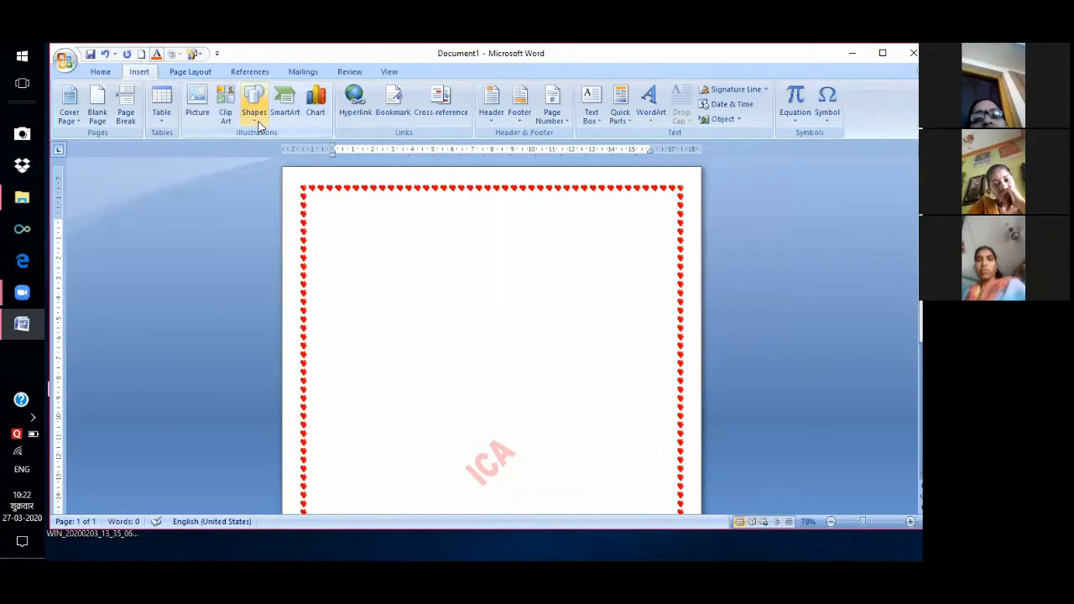
pyautogui.click(256, 118)
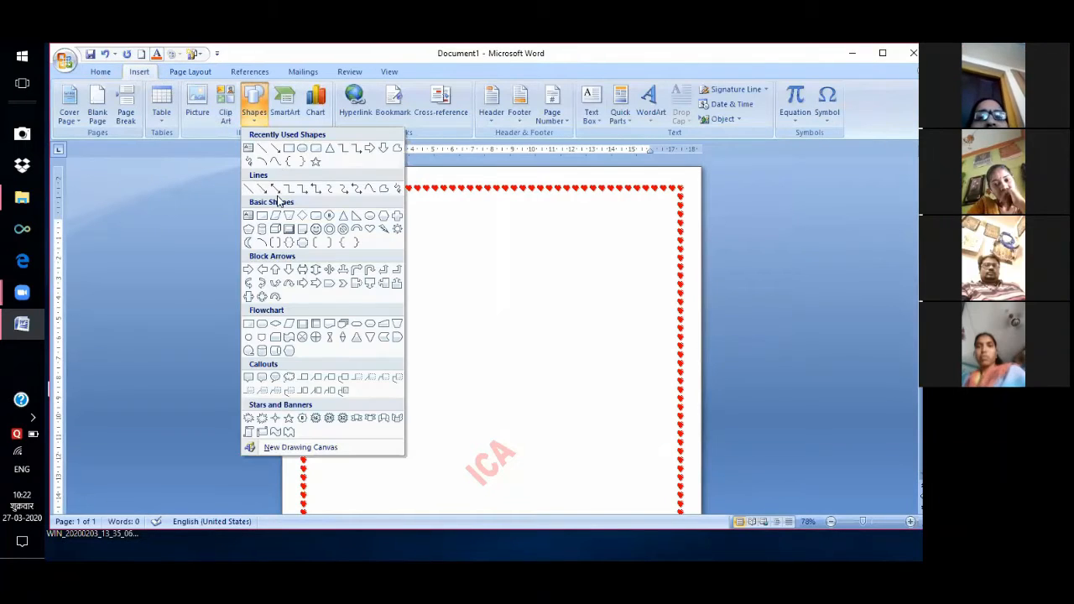
pyautogui.click(315, 230)
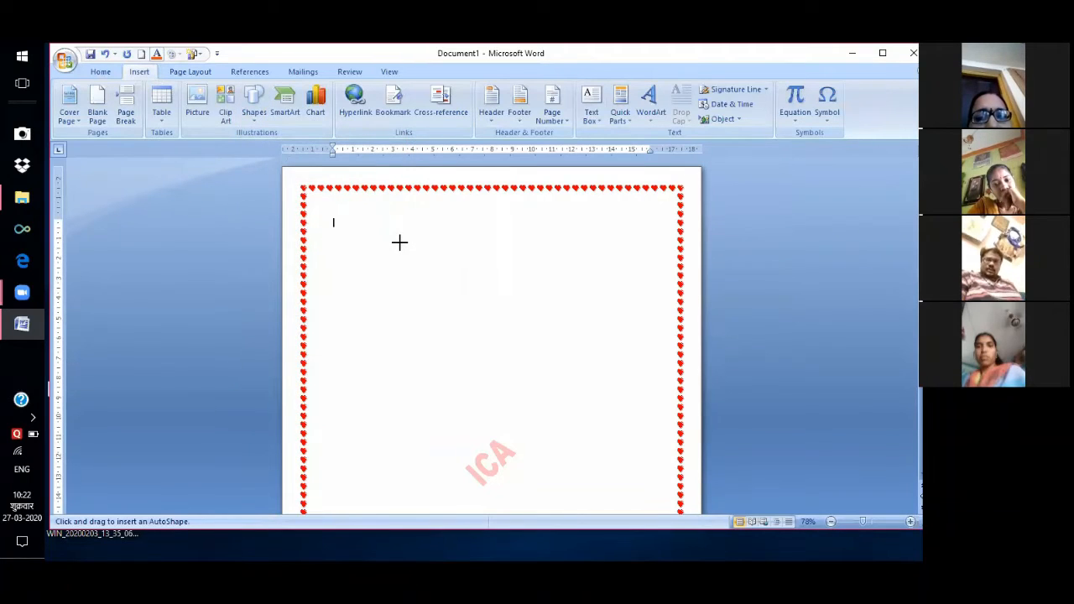
pyautogui.moveTo(409, 312)
pyautogui.mouseDown()
pyautogui.moveTo(420, 345)
pyautogui.moveTo(517, 371)
pyautogui.mouseUp()
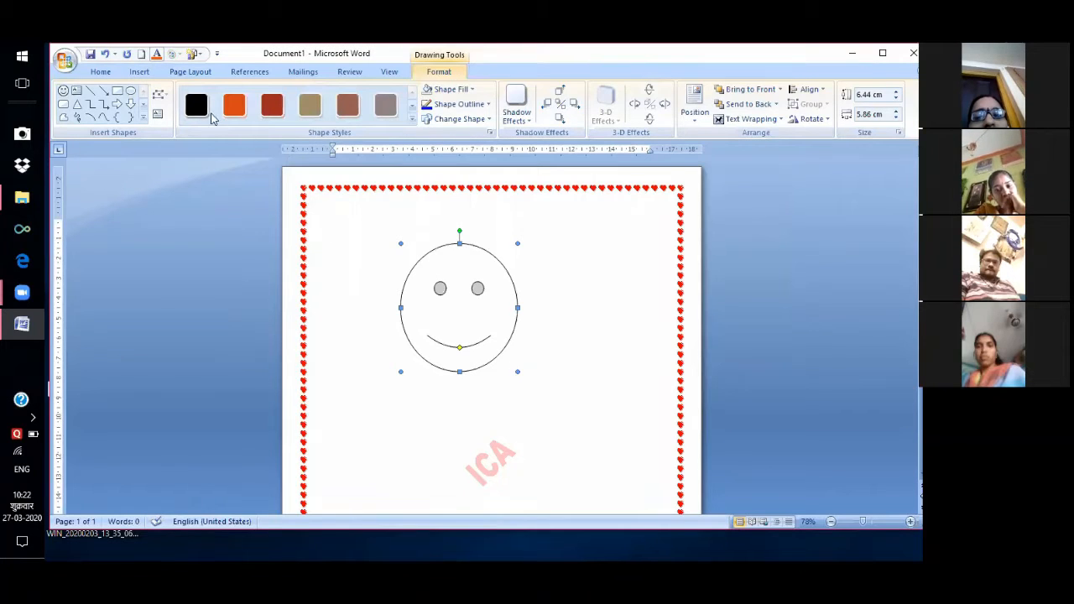
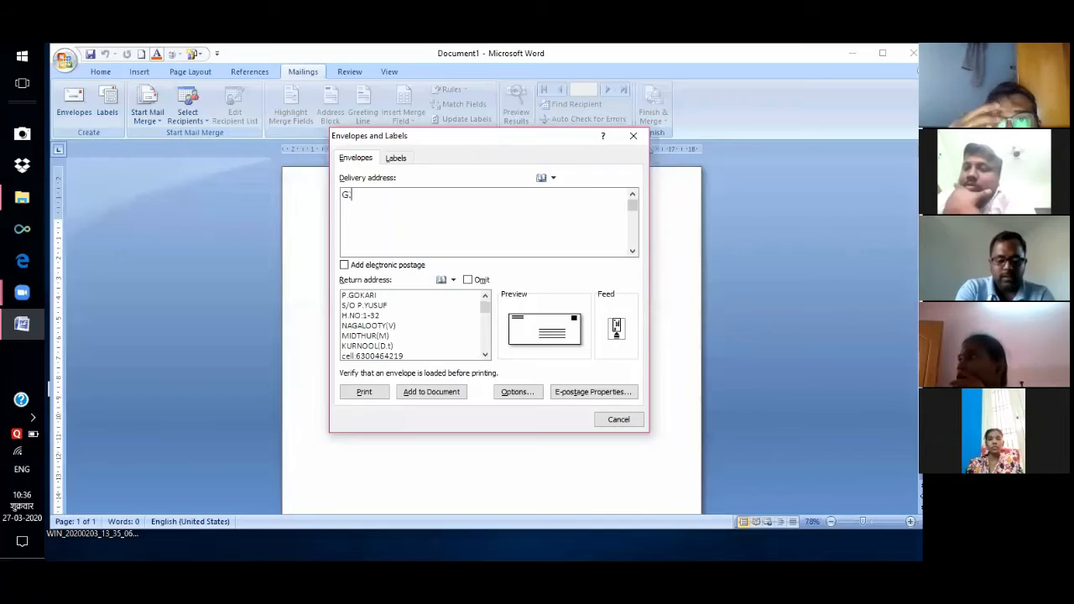
# Enter the recipient's name, door number, and locality and city lines in the delivery address.
pyautogui.write('Y BHASKA')
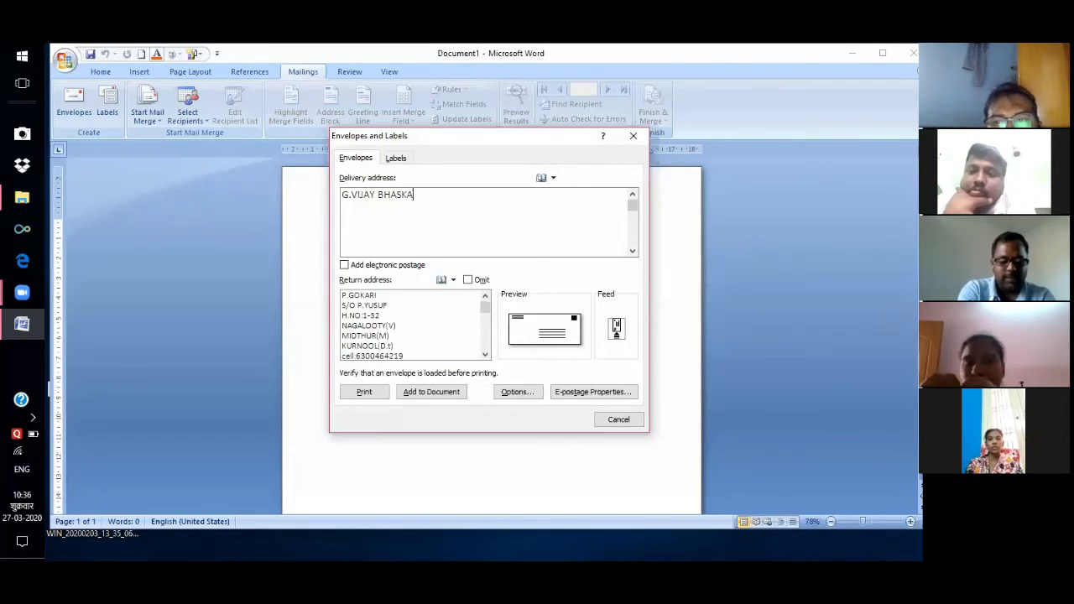
pyautogui.write('R')
pyautogui.press('Return')
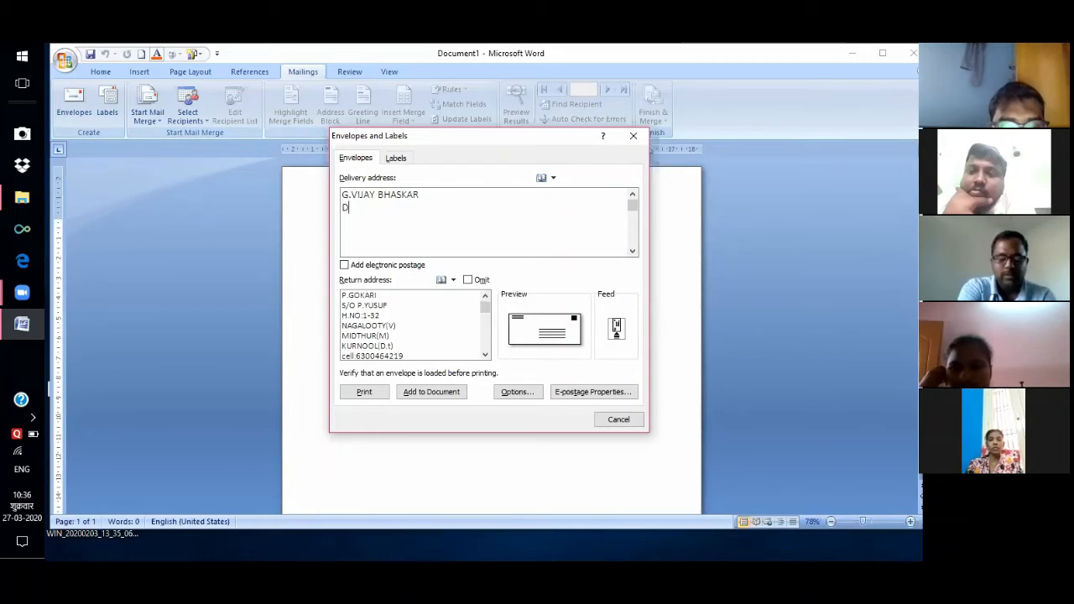
pyautogui.write(':')
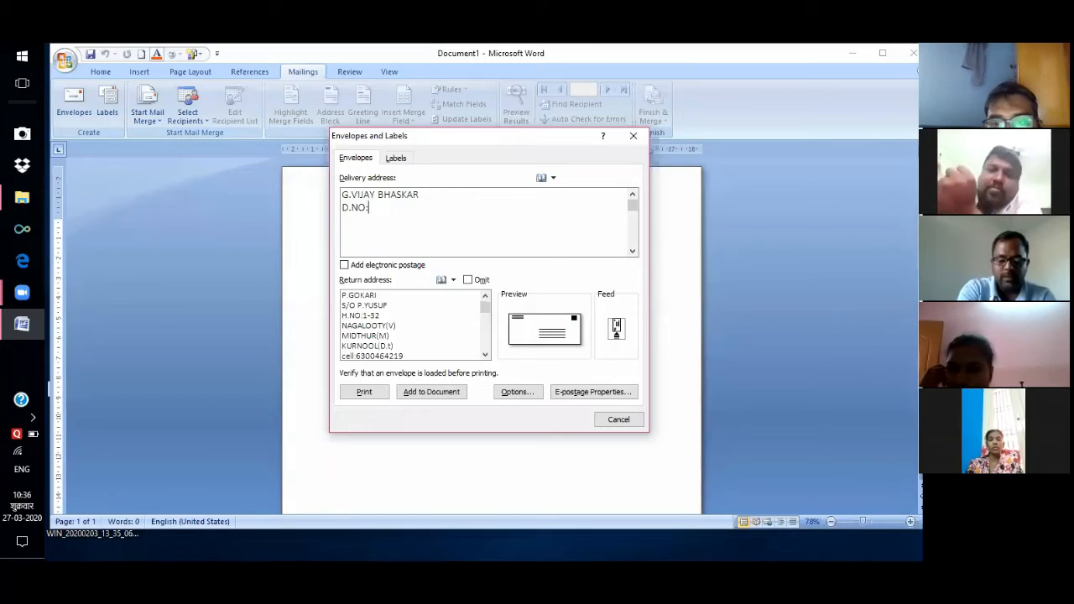
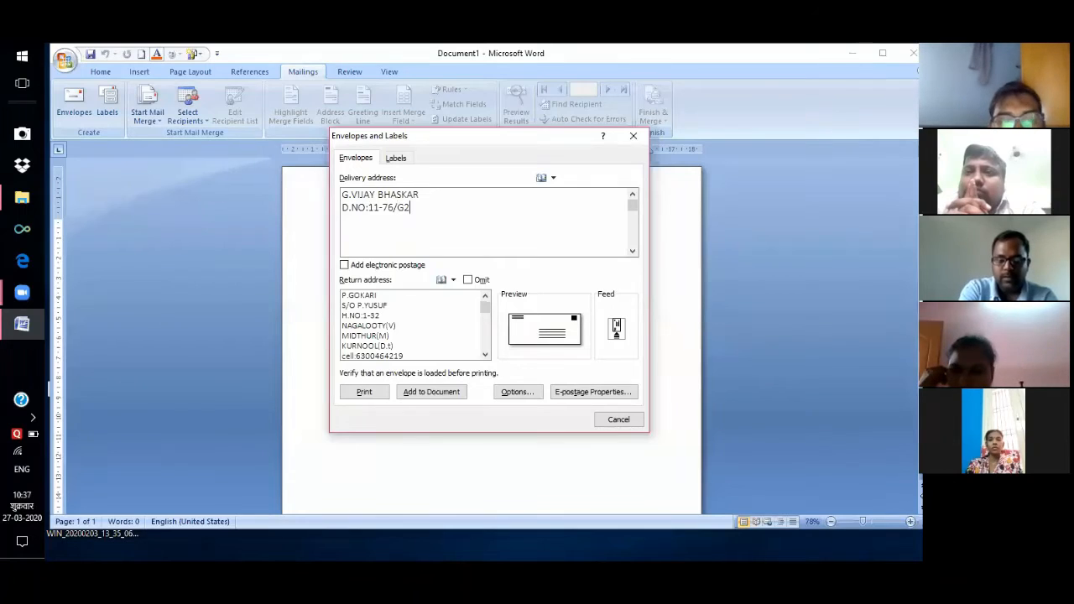
pyautogui.press('Return')
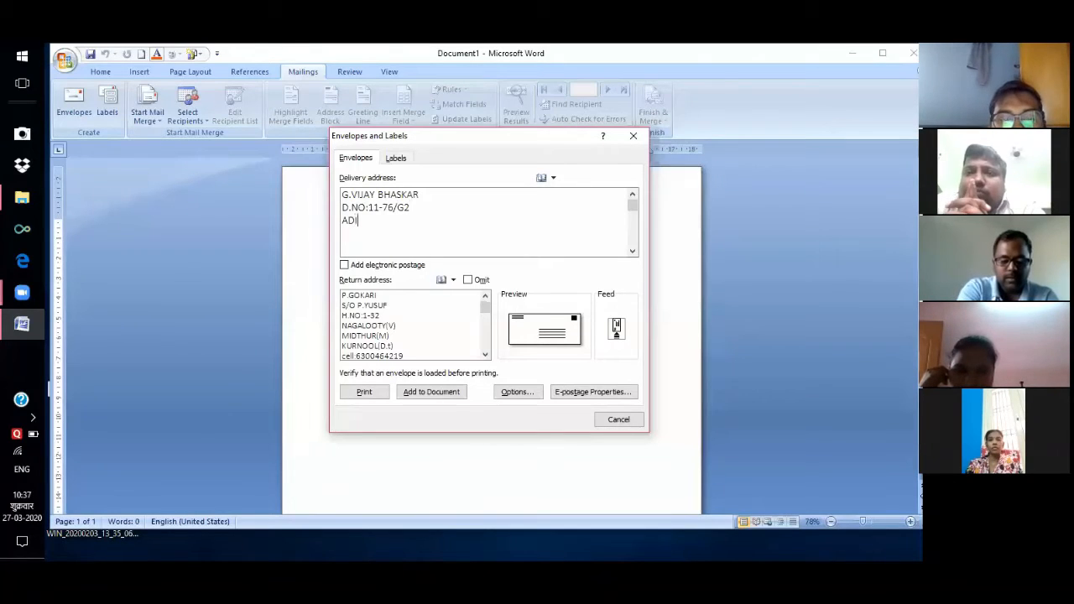
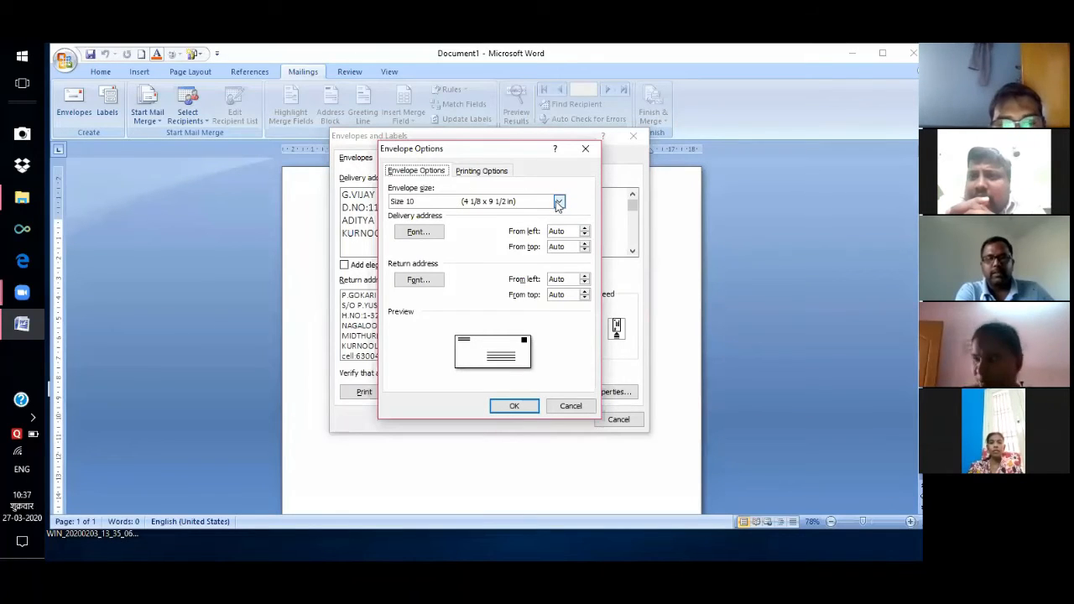
# Choose the Size 10 envelope and add the envelope page to the document.
pyautogui.click(559, 202)
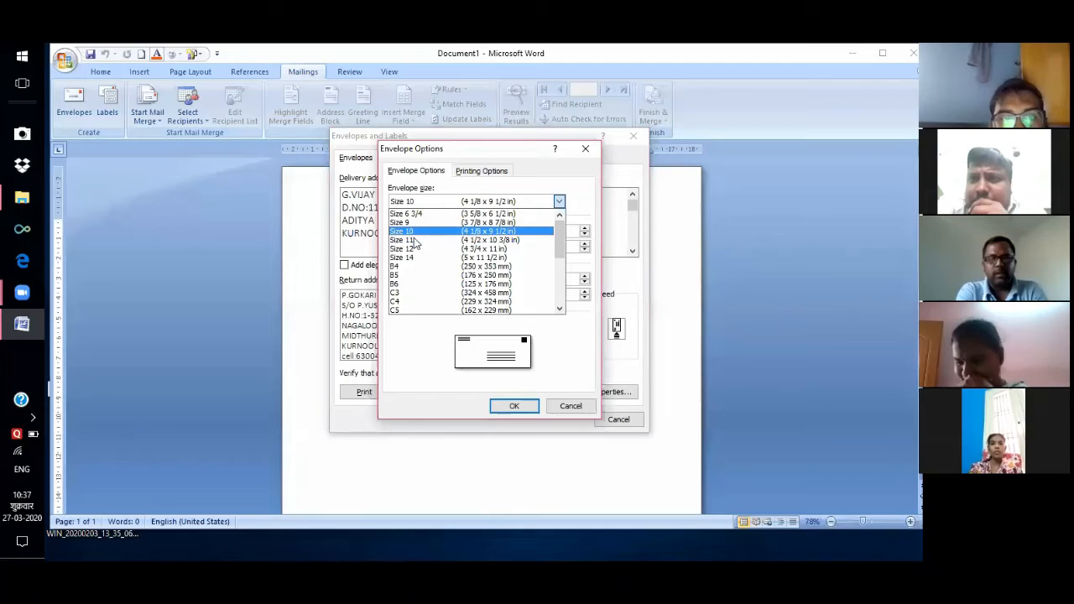
pyautogui.click(411, 231)
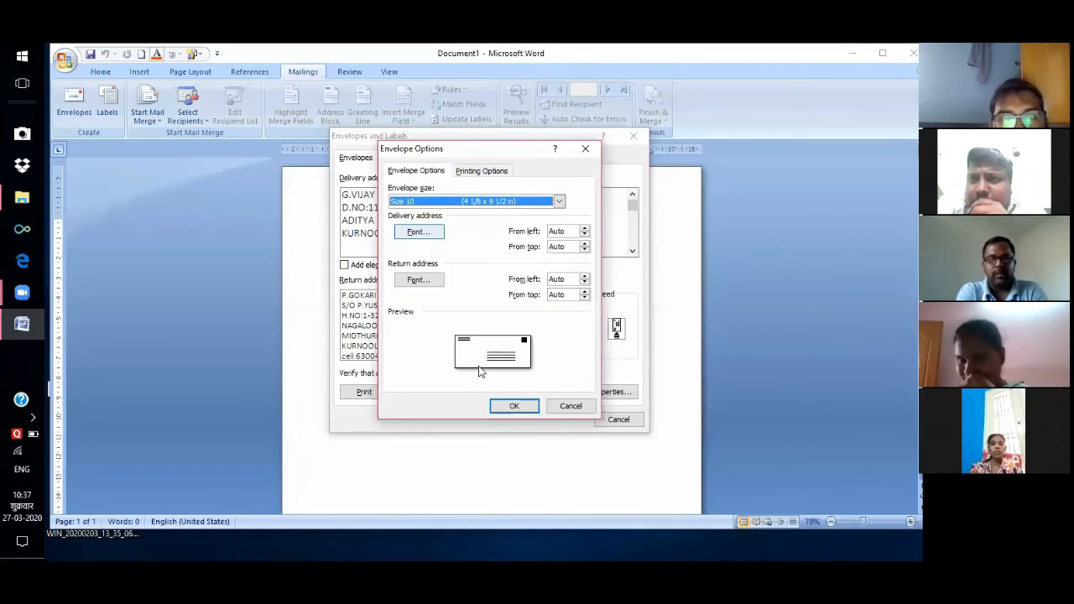
pyautogui.click(511, 407)
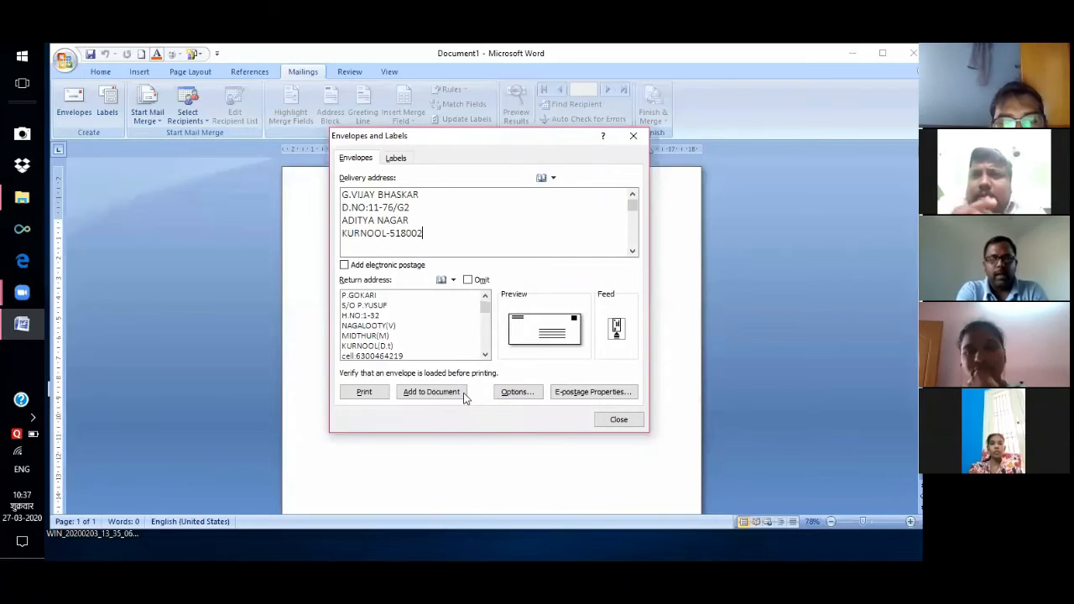
pyautogui.click(450, 391)
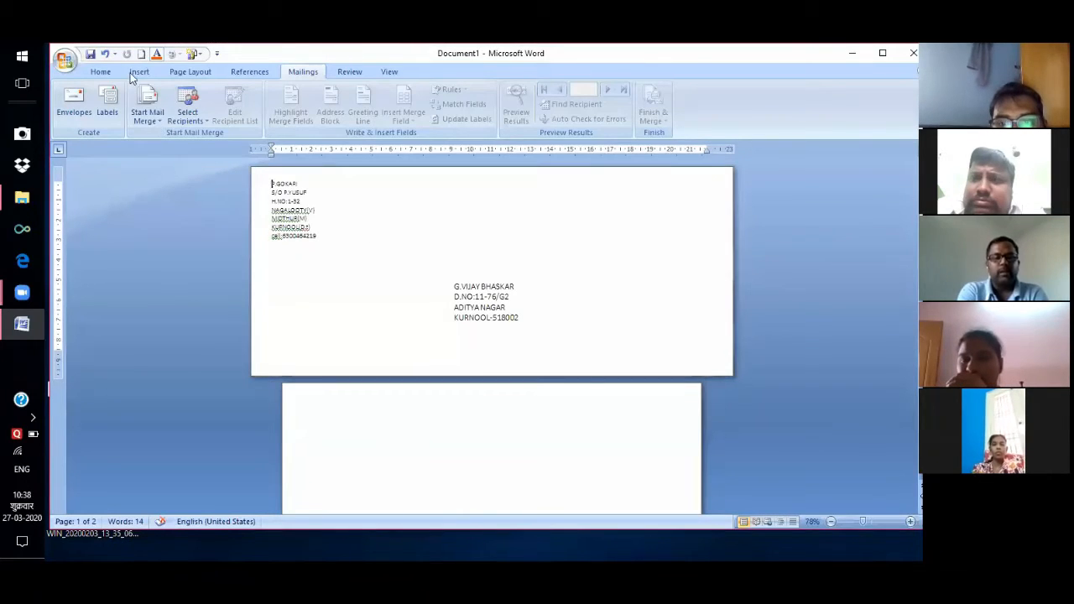
pyautogui.click(190, 72)
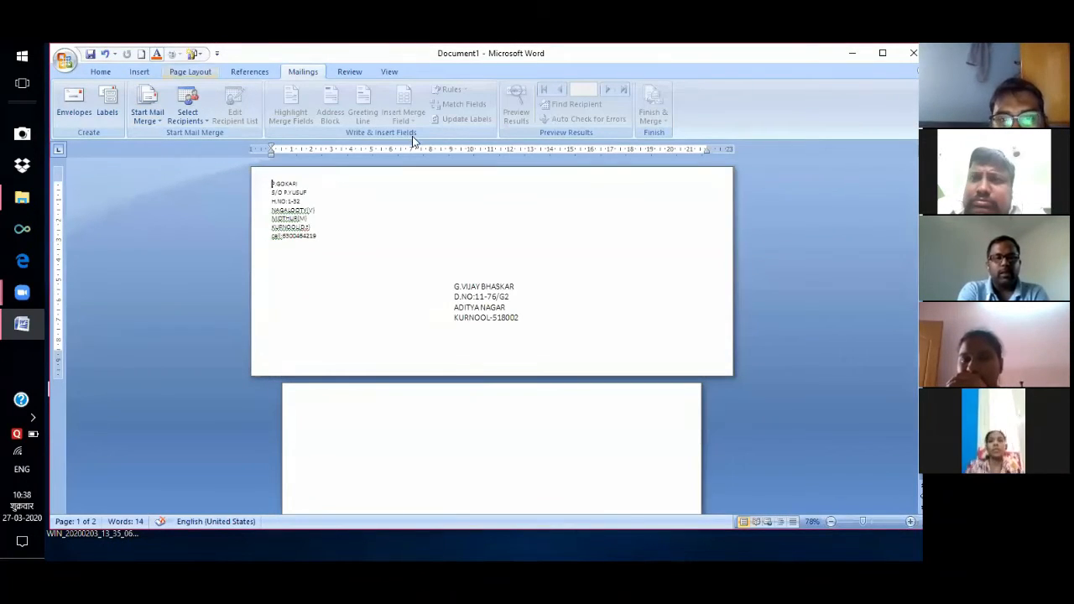
# Apply a Box page border and add a blank line above the sender's address.
pyautogui.click(442, 122)
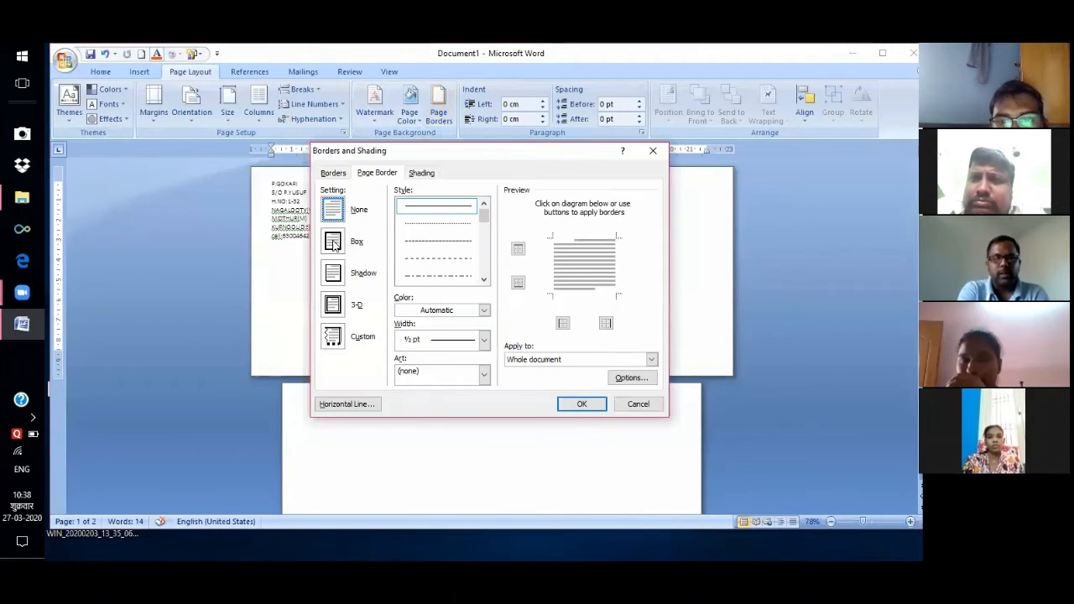
pyautogui.click(354, 244)
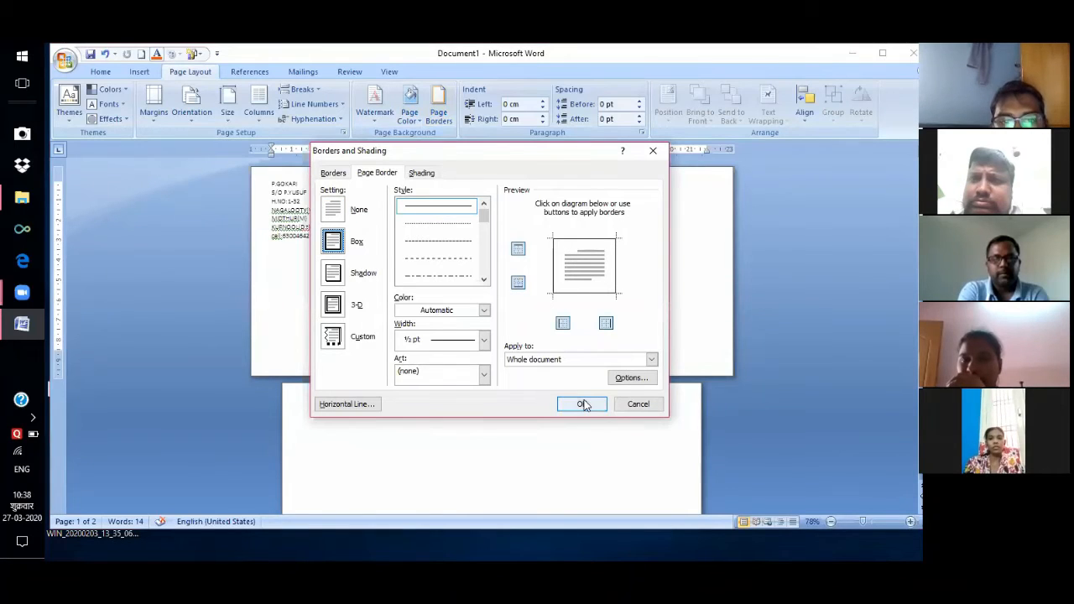
pyautogui.press('Return')
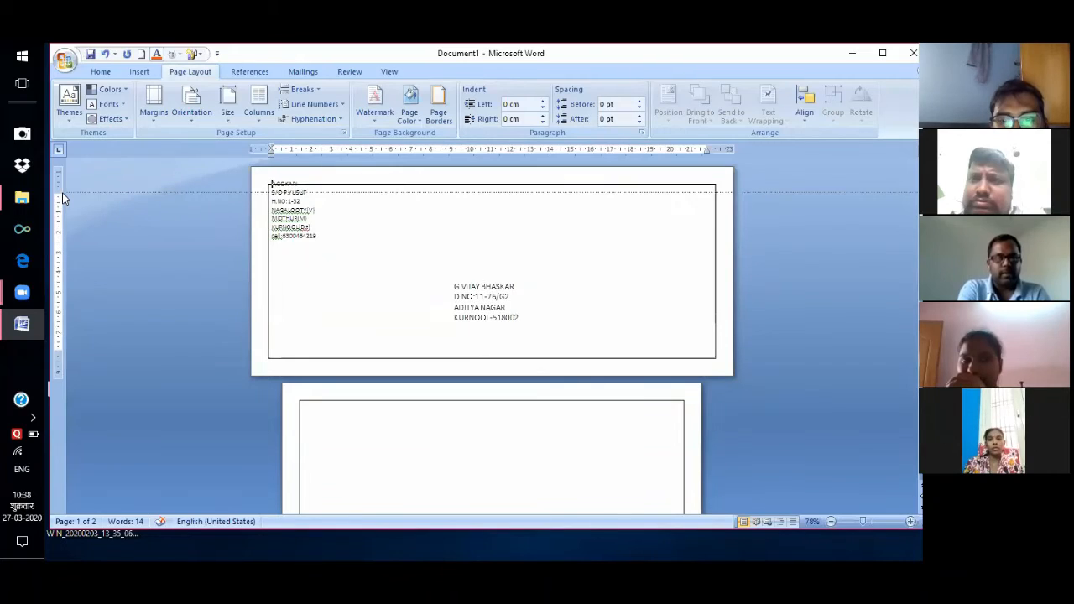
pyautogui.press('Return')
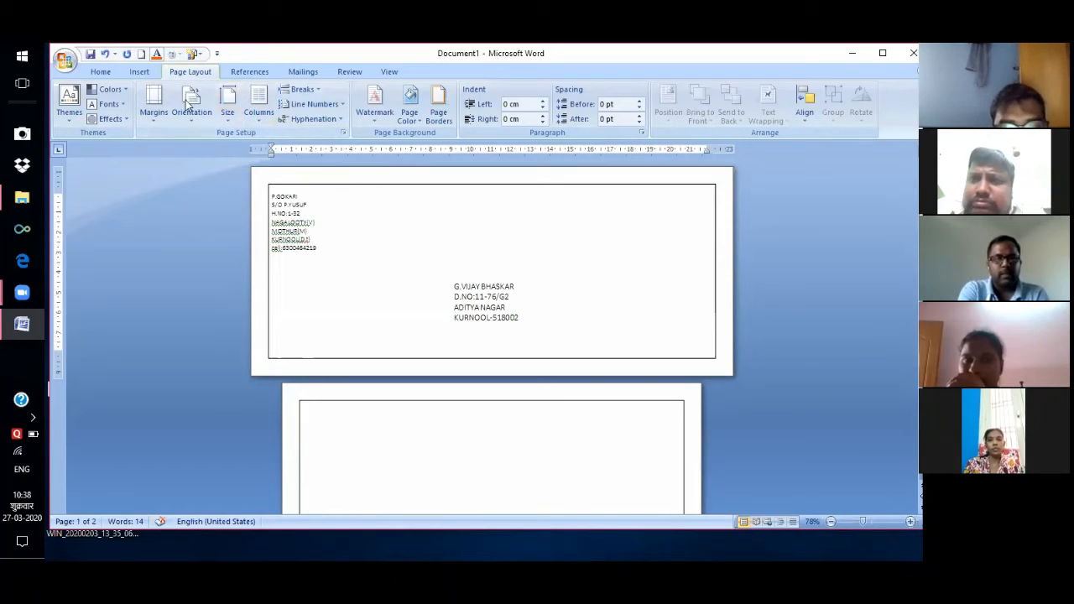
# Draw a small 1.52 cm by 2.4 cm rectangle at the envelope's upper right as a stamp box.
pyautogui.scroll(1, 255, 119)
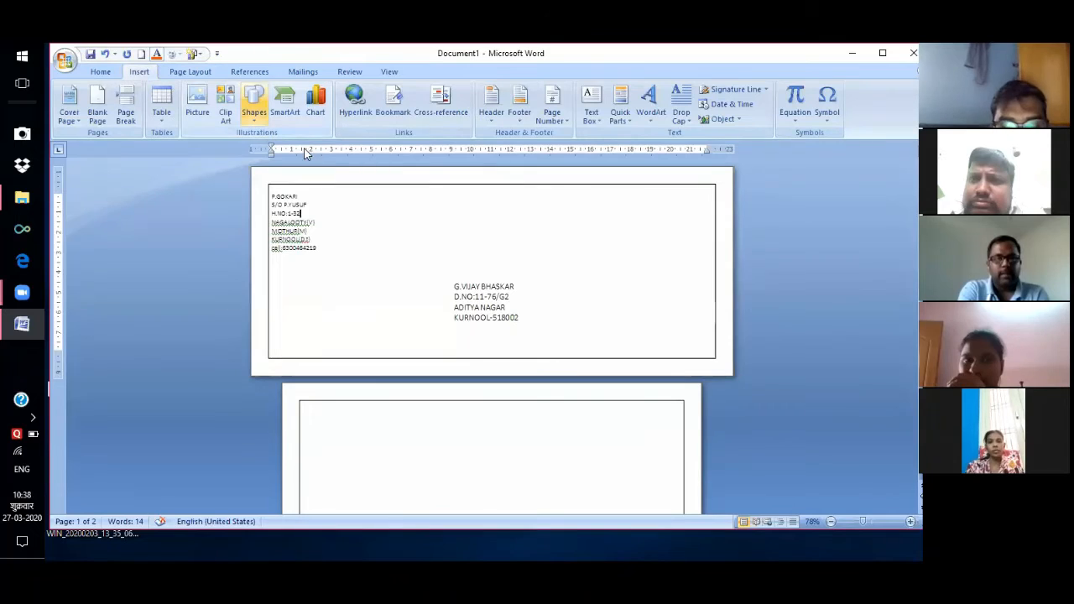
pyautogui.click(255, 105)
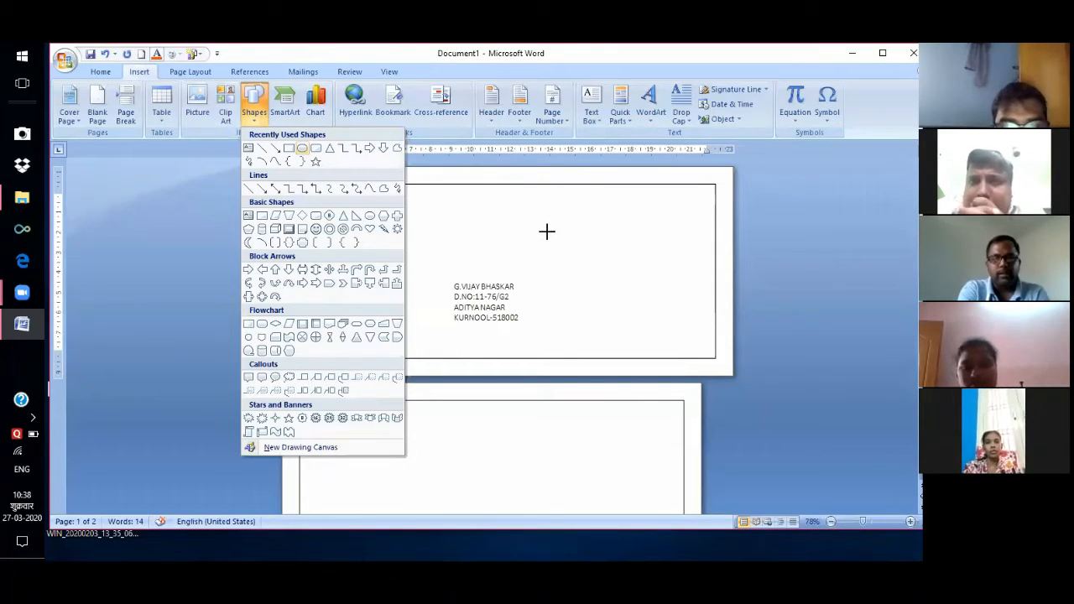
pyautogui.moveTo(575, 230); pyautogui.dragTo(594, 235)
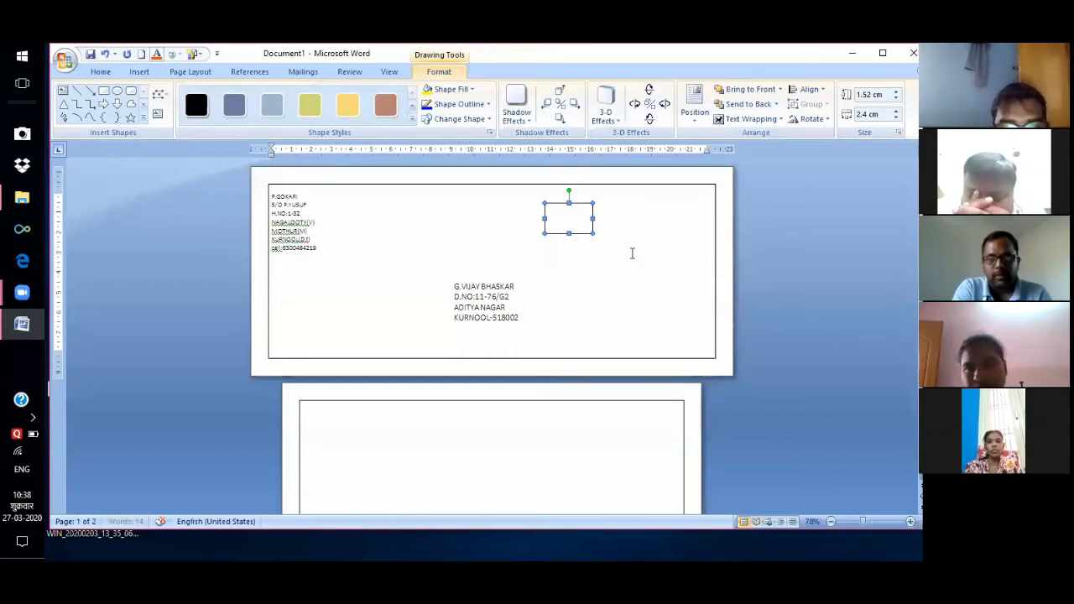
pyautogui.click(535, 278)
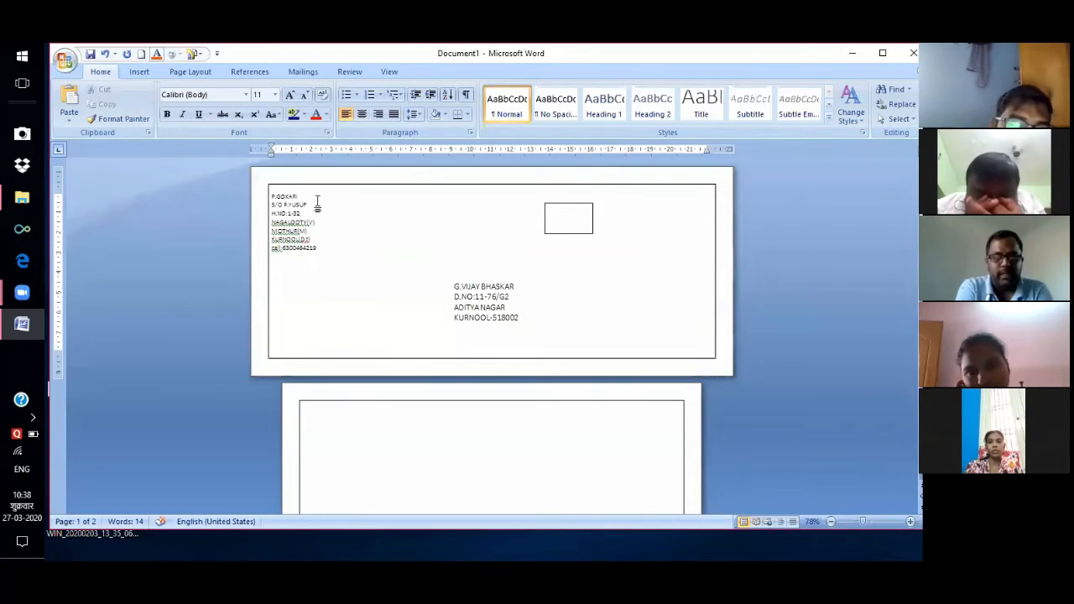
# Make the recipient's address block bold, 14 point and red.
pyautogui.click(482, 295)
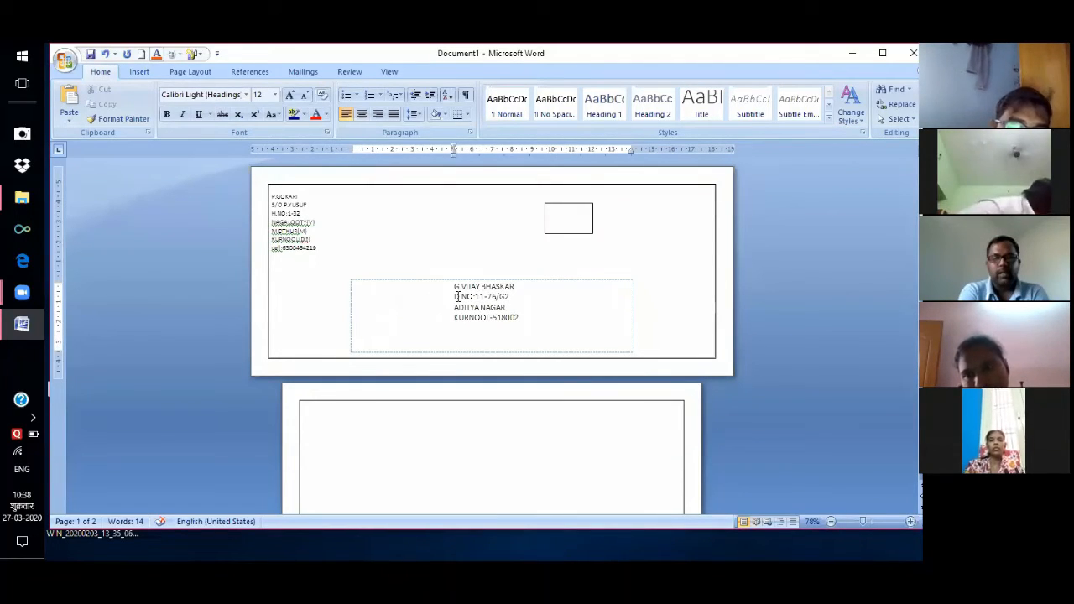
pyautogui.hotkey('ctrl', 'Home')
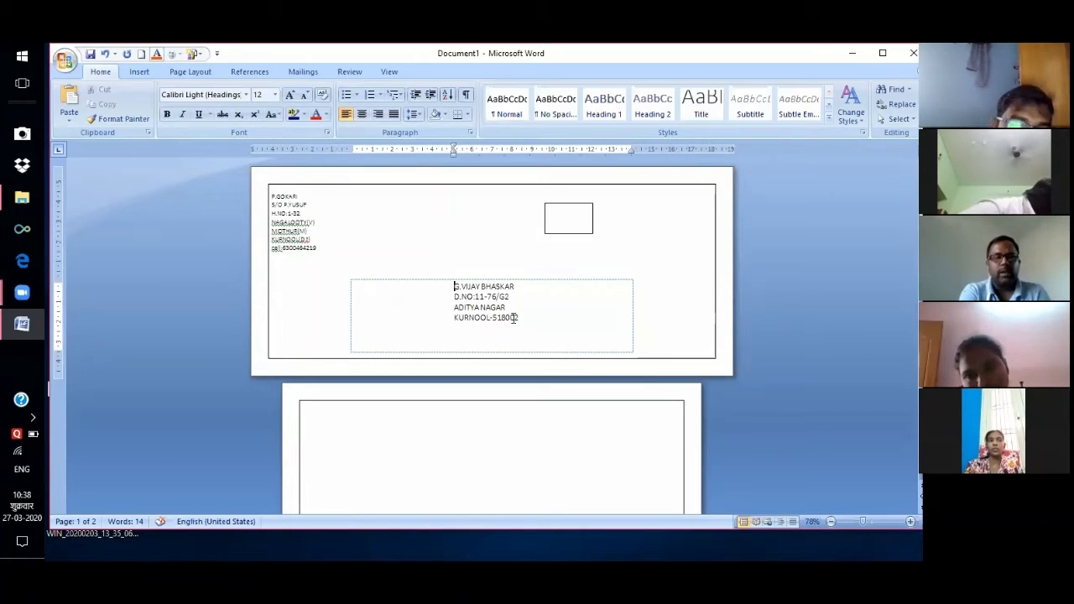
pyautogui.hotkey('shift', 'Down')
pyautogui.hotkey('shift', 'Down')
pyautogui.hotkey('shift', 'Down')
pyautogui.hotkey('shift', 'Down')
pyautogui.hotkey('shift', 'Down')
pyautogui.hotkey('shift', 'Down')
pyautogui.hotkey('shift', 'Down')
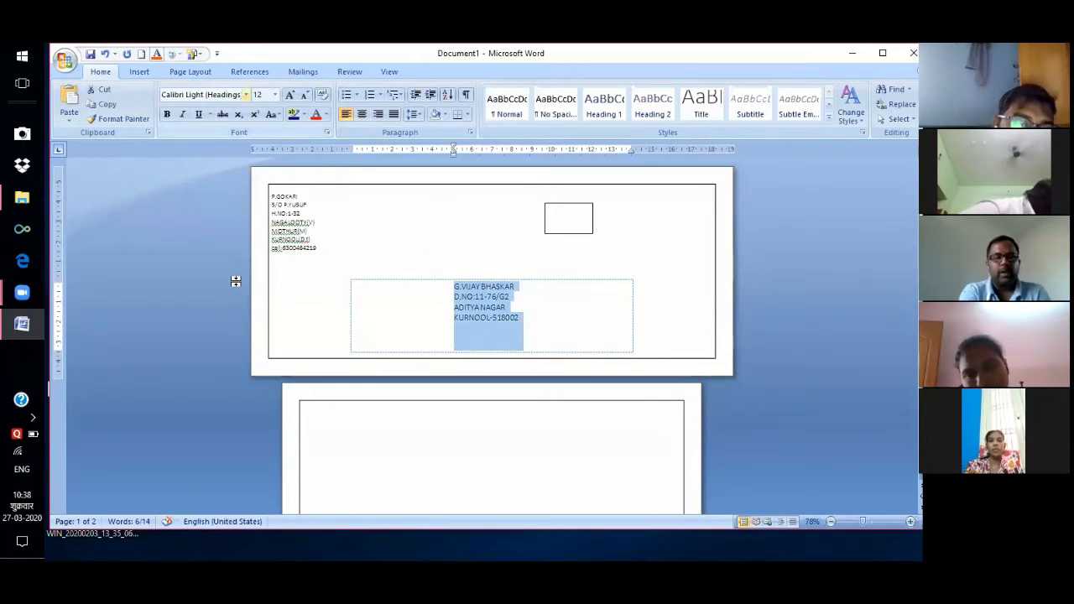
pyautogui.click(246, 95)
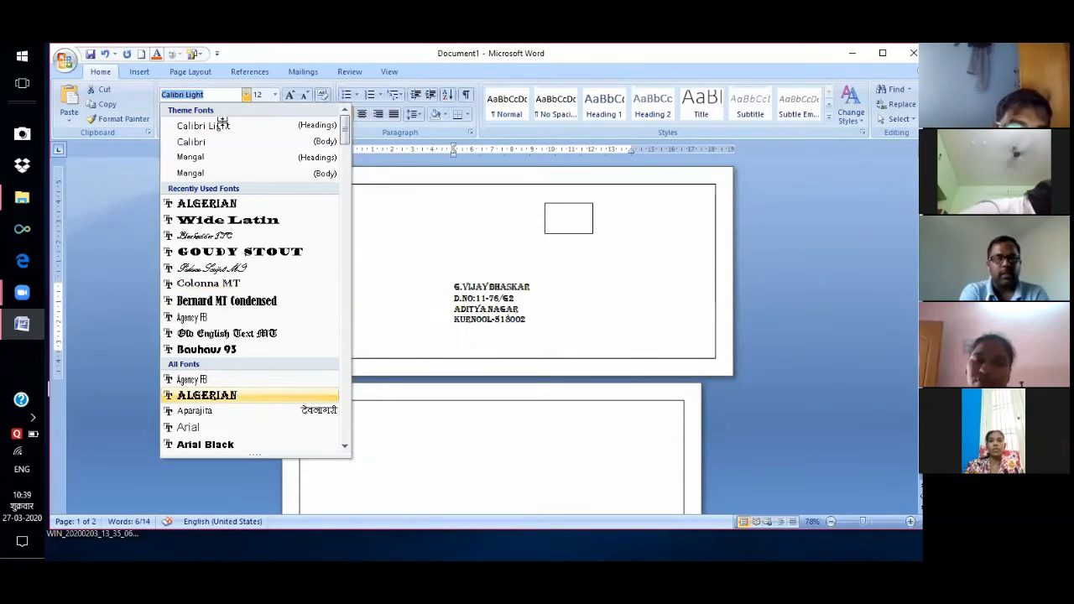
pyautogui.click(167, 113)
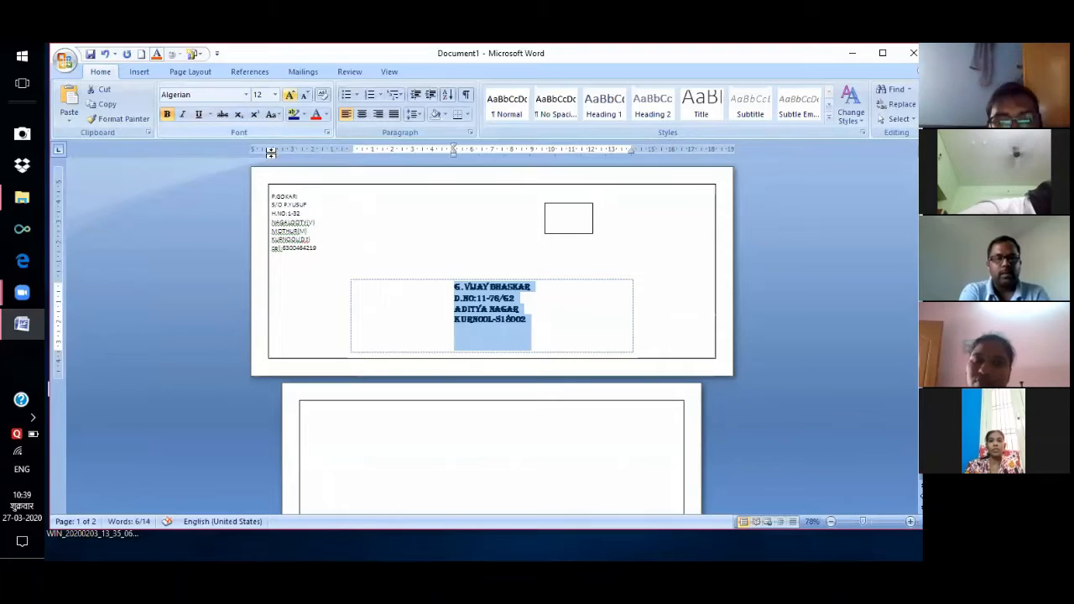
pyautogui.click(274, 95)
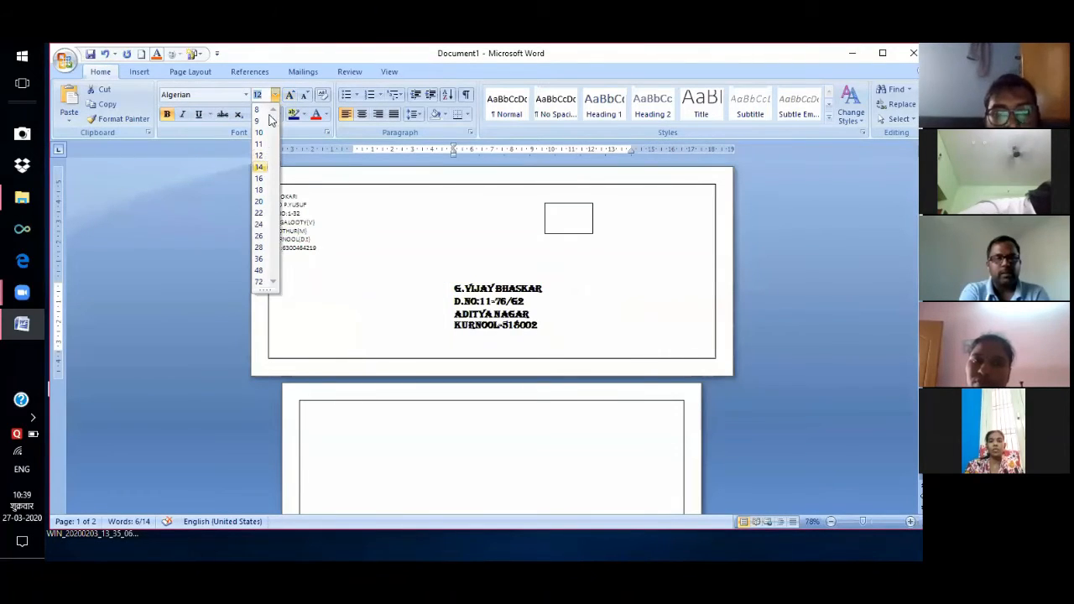
pyautogui.click(260, 166)
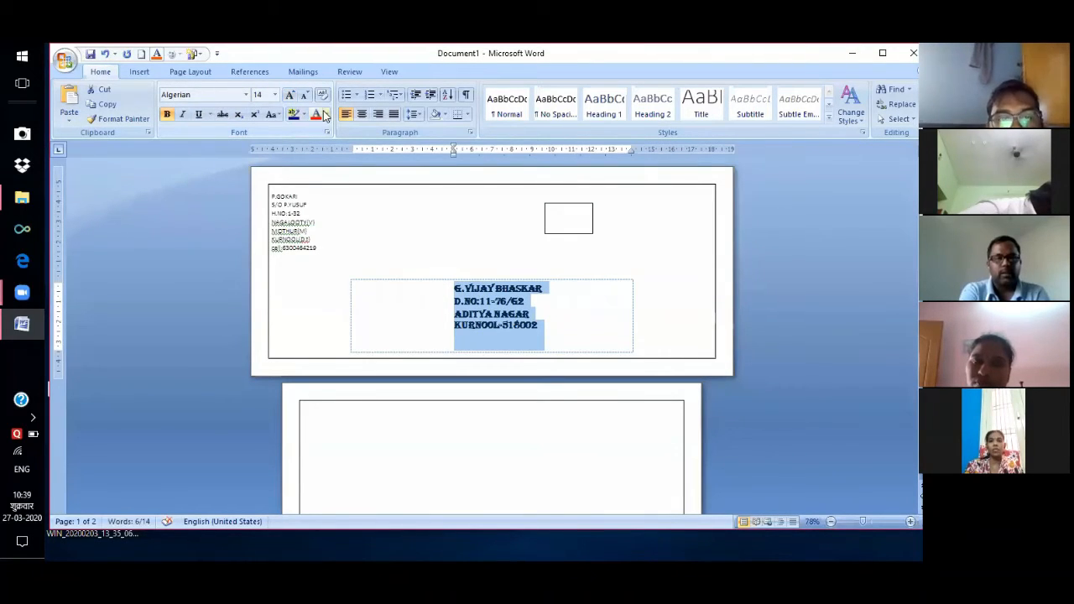
pyautogui.click(325, 115)
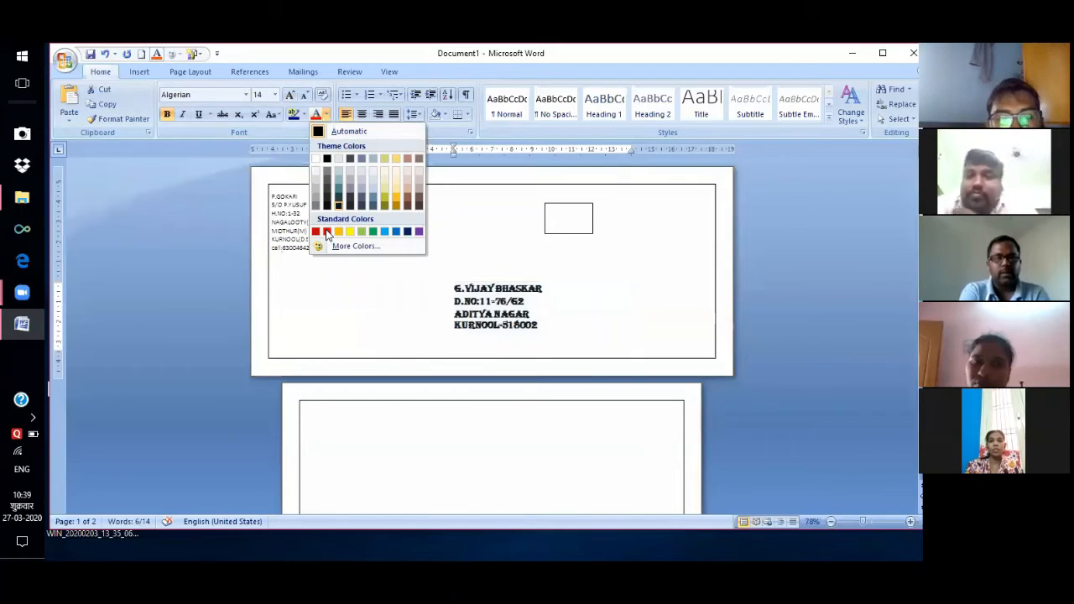
pyautogui.click(327, 231)
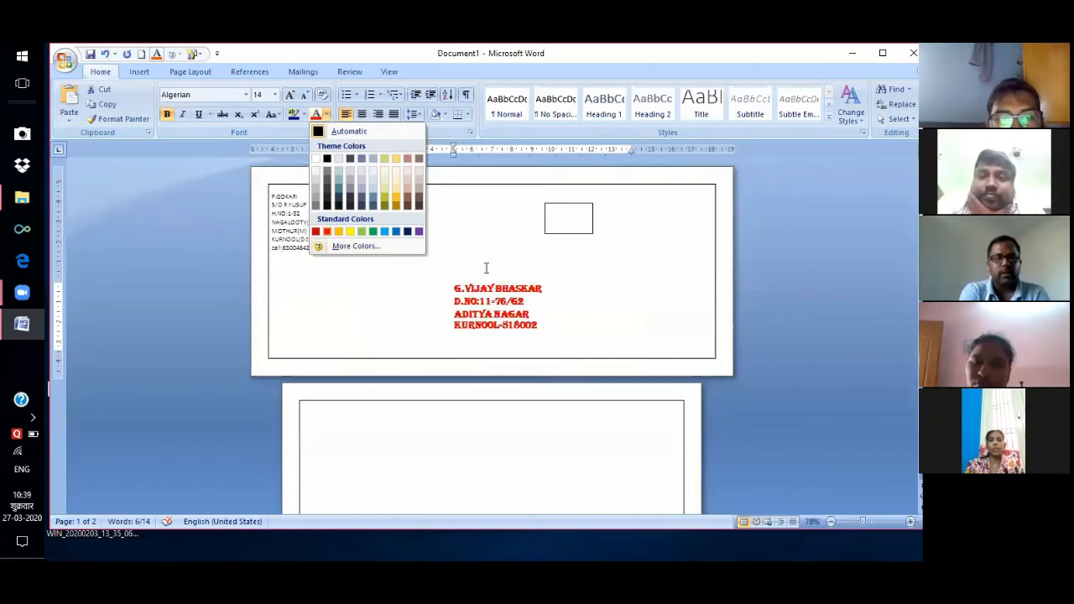
pyautogui.click(664, 277)
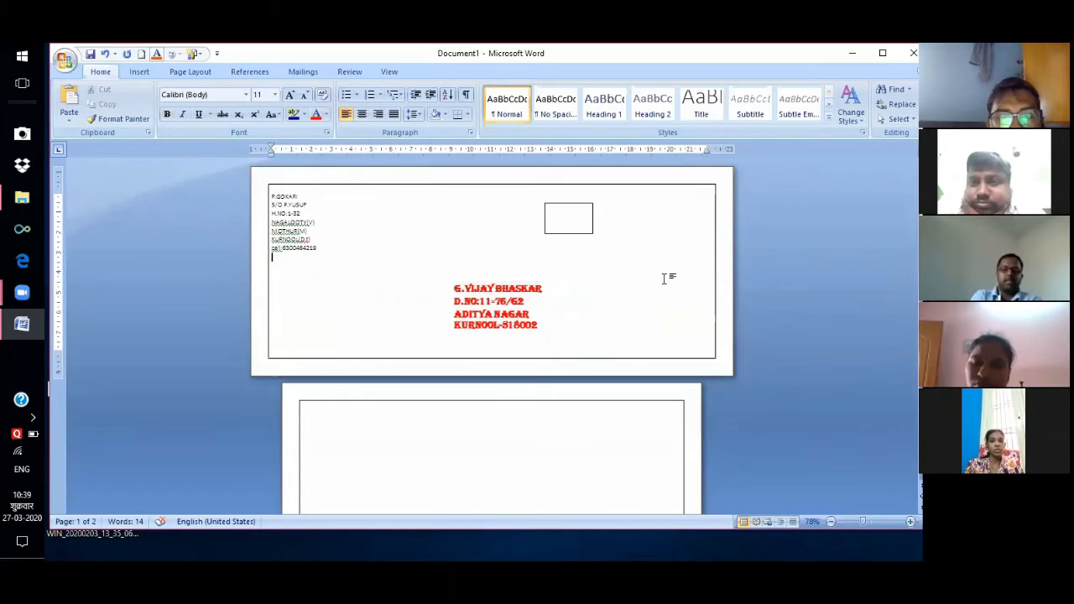
pyautogui.click(303, 72)
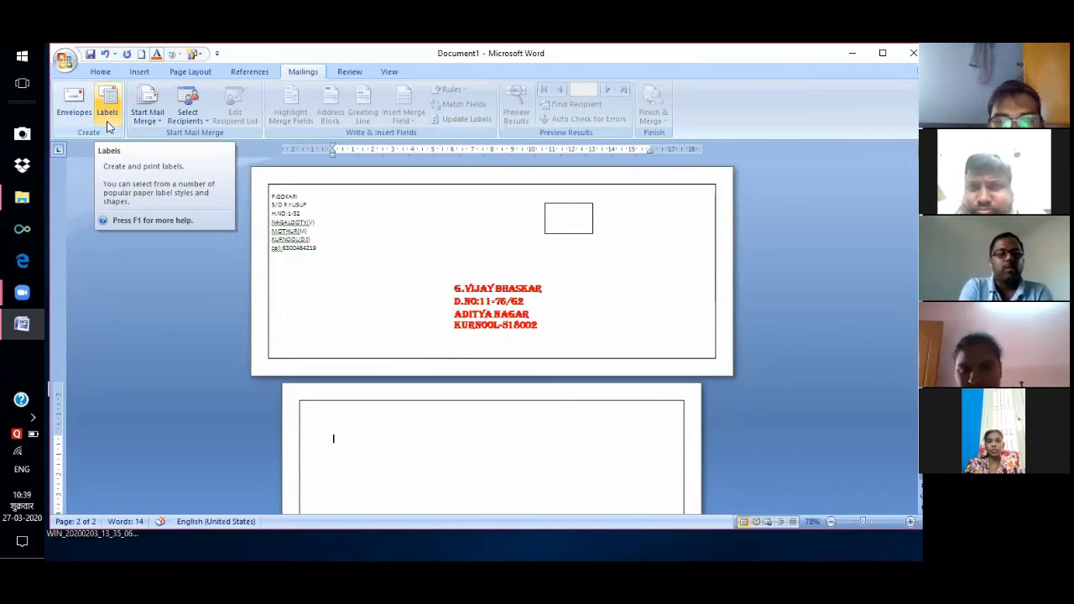
# Replace the Labels address with 'DTDC' on the first line and 'KURNOOL' on the second.
pyautogui.click(107, 118)
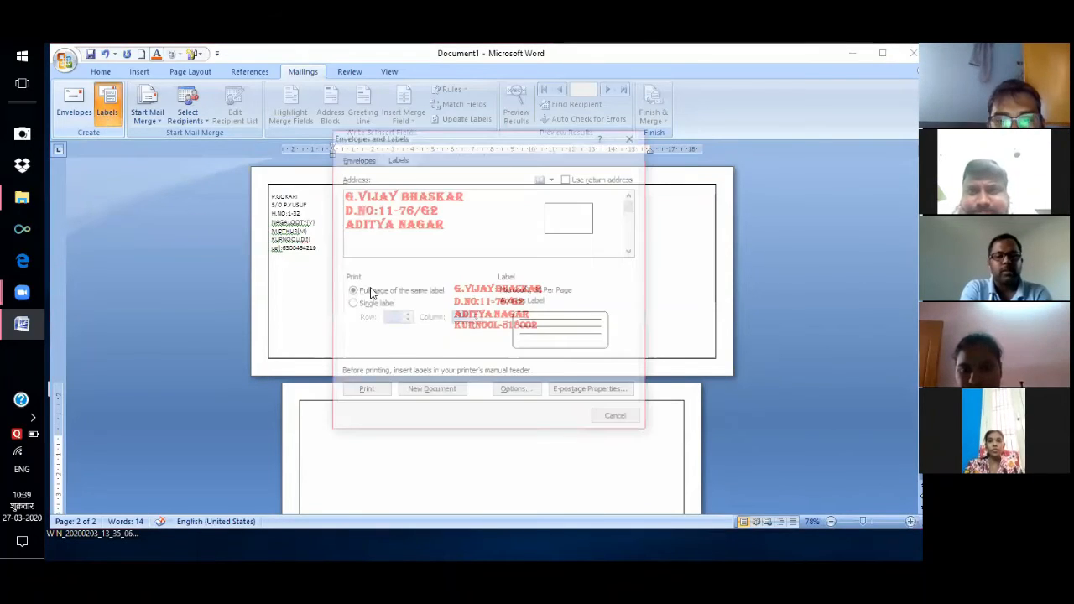
pyautogui.click(470, 235)
pyautogui.press('BackSpace')
pyautogui.press('BackSpace')
pyautogui.press('BackSpace')
pyautogui.press('BackSpace')
pyautogui.press('BackSpace')
pyautogui.press('BackSpace')
pyautogui.press('BackSpace')
pyautogui.press('BackSpace')
pyautogui.press('BackSpace')
pyautogui.press('BackSpace')
pyautogui.press('BackSpace')
pyautogui.press('BackSpace')
pyautogui.press('BackSpace')
pyautogui.press('BackSpace')
pyautogui.press('BackSpace')
pyautogui.press('BackSpace')
pyautogui.press('BackSpace')
pyautogui.press('BackSpace')
pyautogui.press('BackSpace')
pyautogui.press('BackSpace')
pyautogui.press('BackSpace')
pyautogui.press('BackSpace')
pyautogui.press('BackSpace')
pyautogui.press('BackSpace')
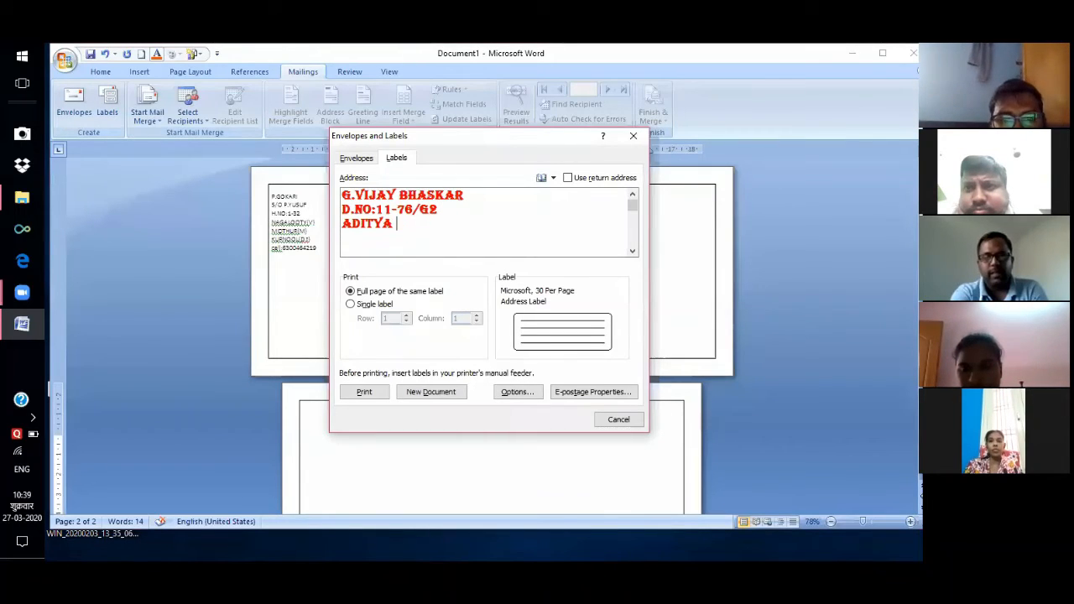
pyautogui.press('BackSpace')
pyautogui.press('BackSpace')
pyautogui.press('BackSpace')
pyautogui.press('BackSpace')
pyautogui.press('BackSpace')
pyautogui.press('BackSpace')
pyautogui.press('BackSpace')
pyautogui.press('BackSpace')
pyautogui.press('BackSpace')
pyautogui.press('BackSpace')
pyautogui.press('BackSpace')
pyautogui.press('BackSpace')
pyautogui.press('BackSpace')
pyautogui.press('BackSpace')
pyautogui.press('BackSpace')
pyautogui.press('BackSpace')
pyautogui.press('BackSpace')
pyautogui.press('BackSpace')
pyautogui.press('BackSpace')
pyautogui.press('BackSpace')
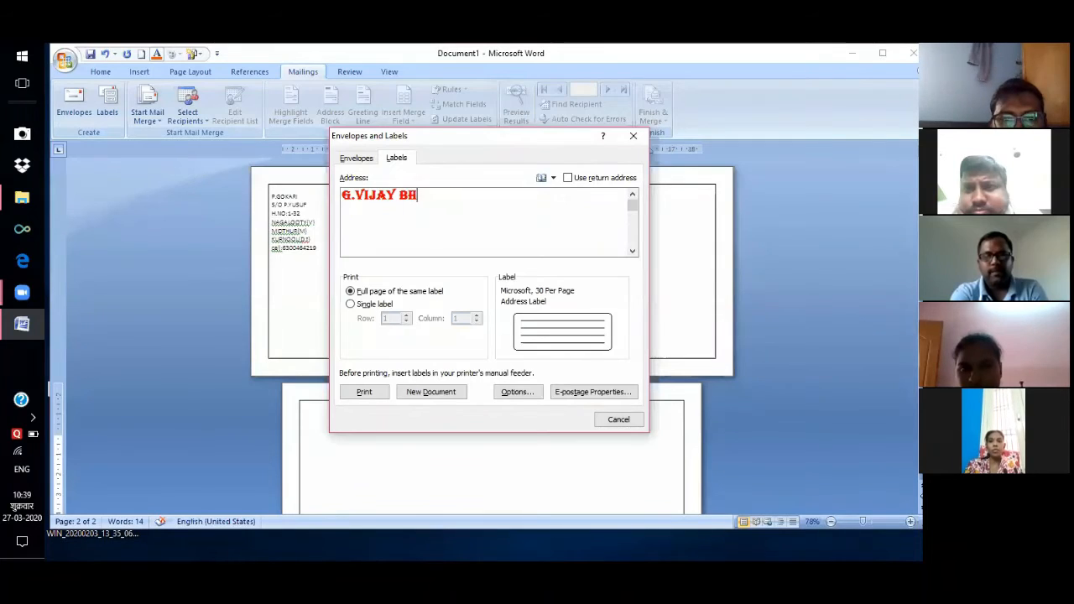
pyautogui.press('BackSpace')
pyautogui.press('BackSpace')
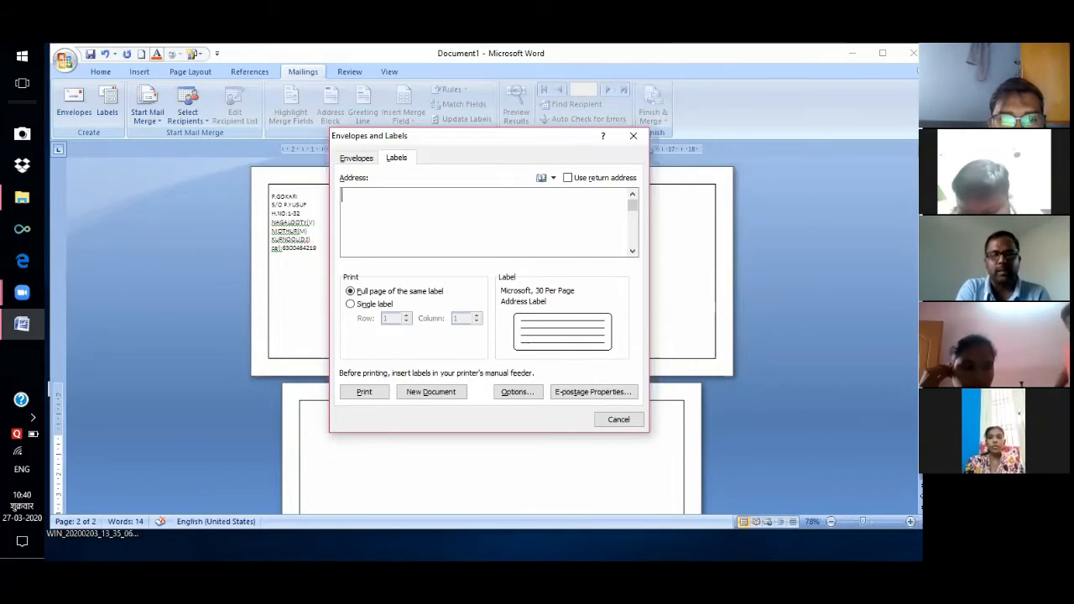
pyautogui.write('D')
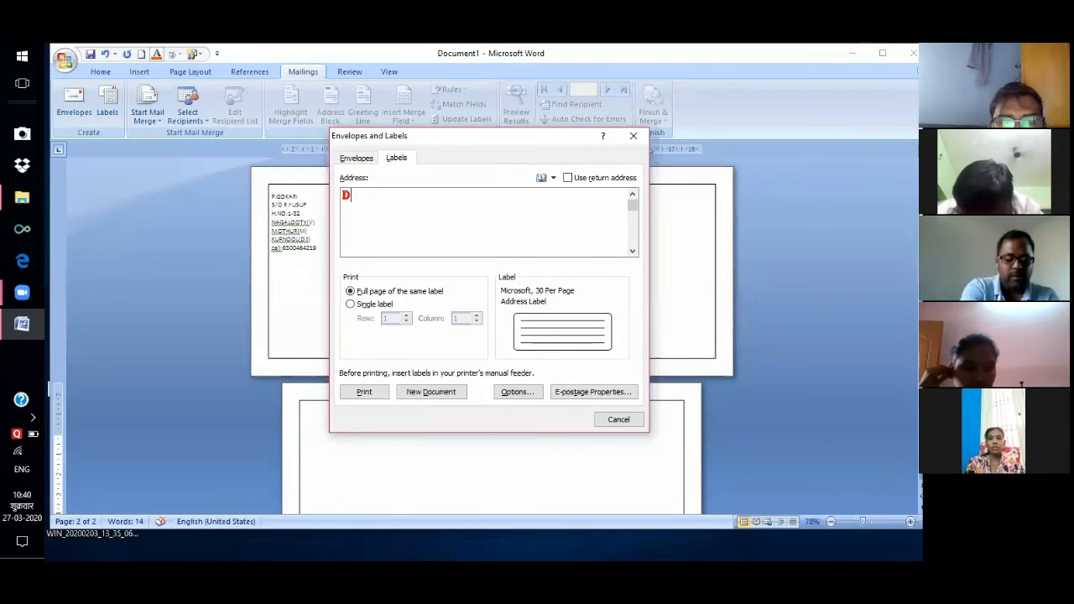
pyautogui.write('TDC')
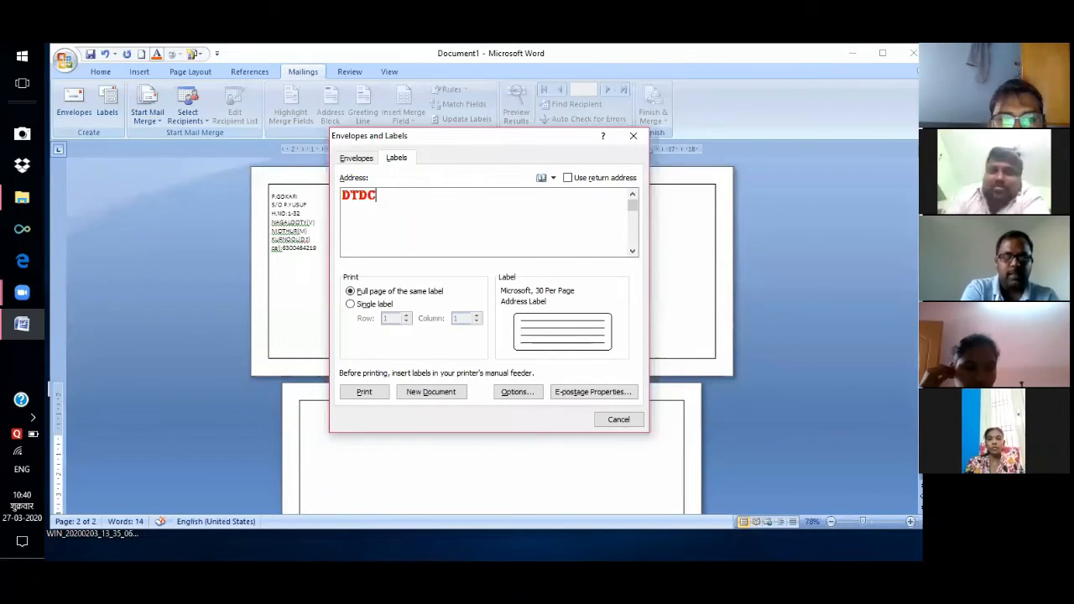
pyautogui.press('Return')
pyautogui.write('K')
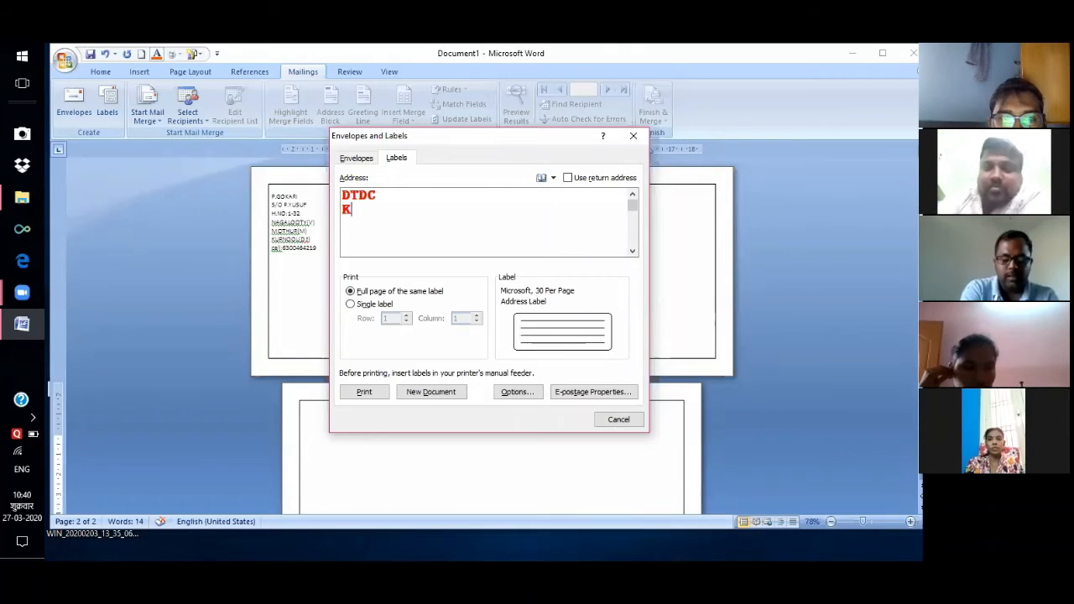
pyautogui.write('URNOOL')
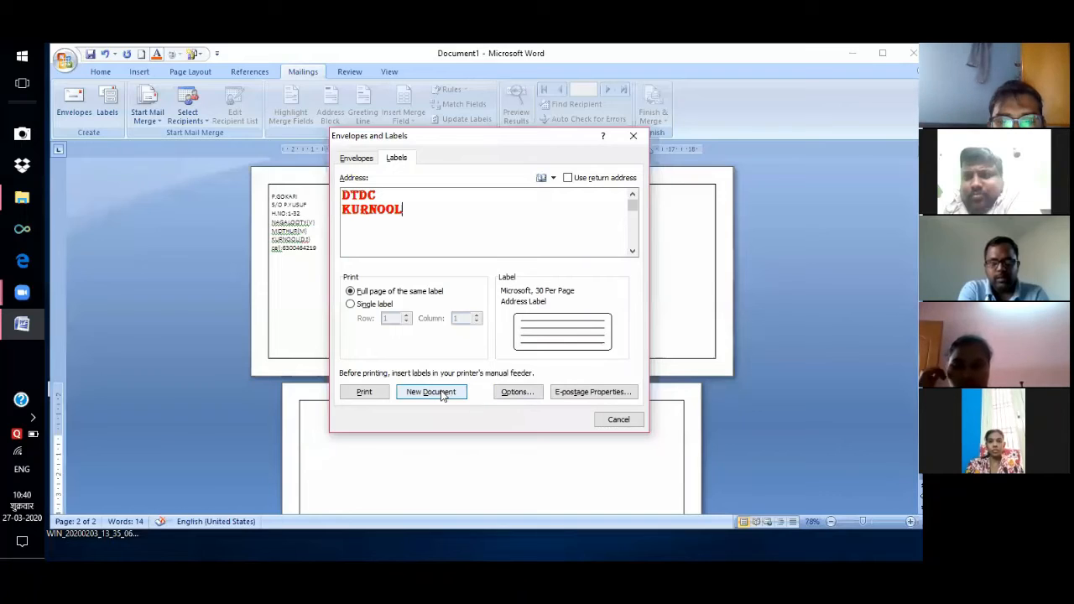
# In Label Options, pick the 30 Per Page label, 6.67 cm high by 2.54 cm wide.
pyautogui.click(508, 395)
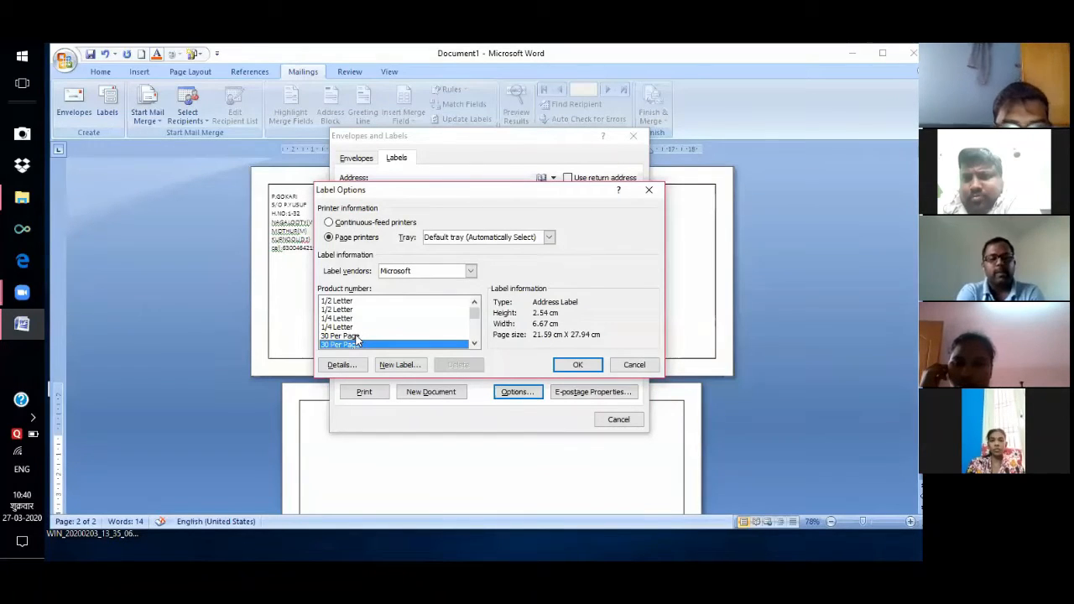
pyautogui.click(356, 336)
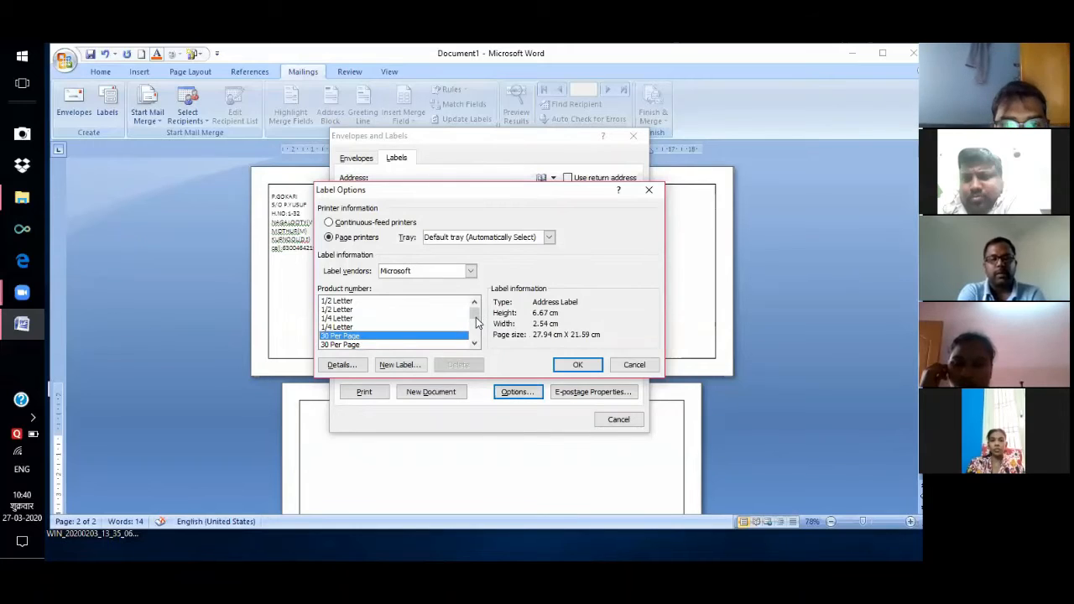
pyautogui.click(476, 316)
pyautogui.click(476, 318)
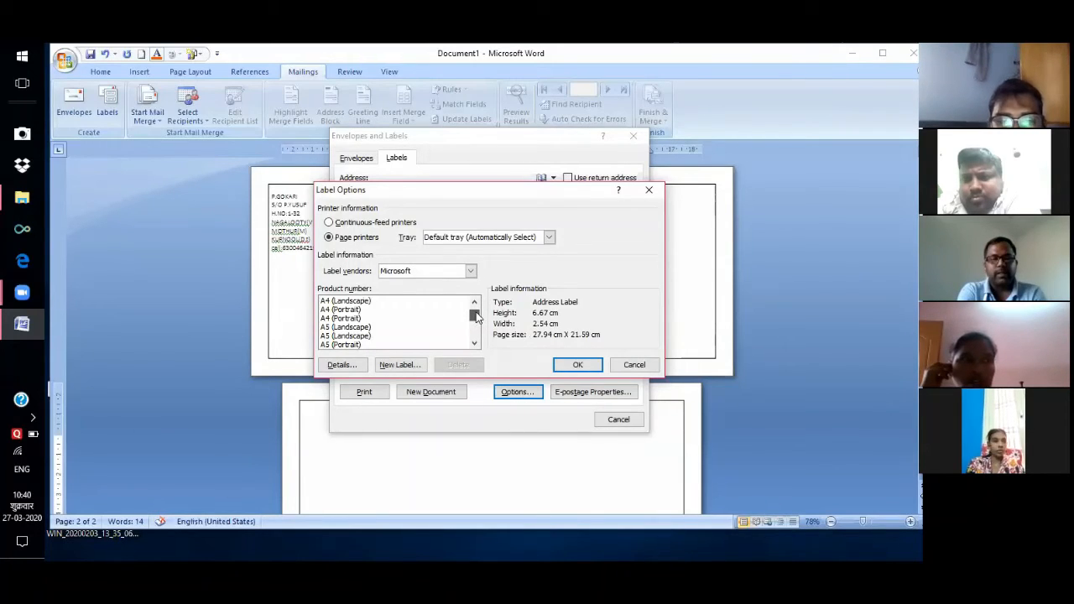
pyautogui.moveTo(476, 315); pyautogui.dragTo(441, 397)
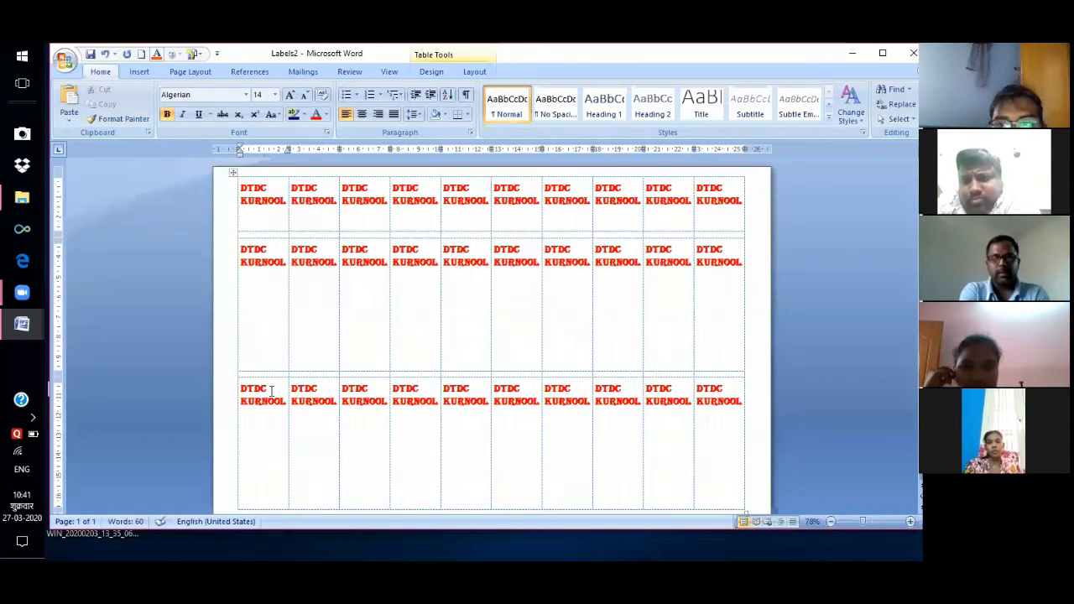
# Drag the row borders upward to shorten the second and third label rows.
pyautogui.moveTo(252, 370); pyautogui.dragTo(252, 298)
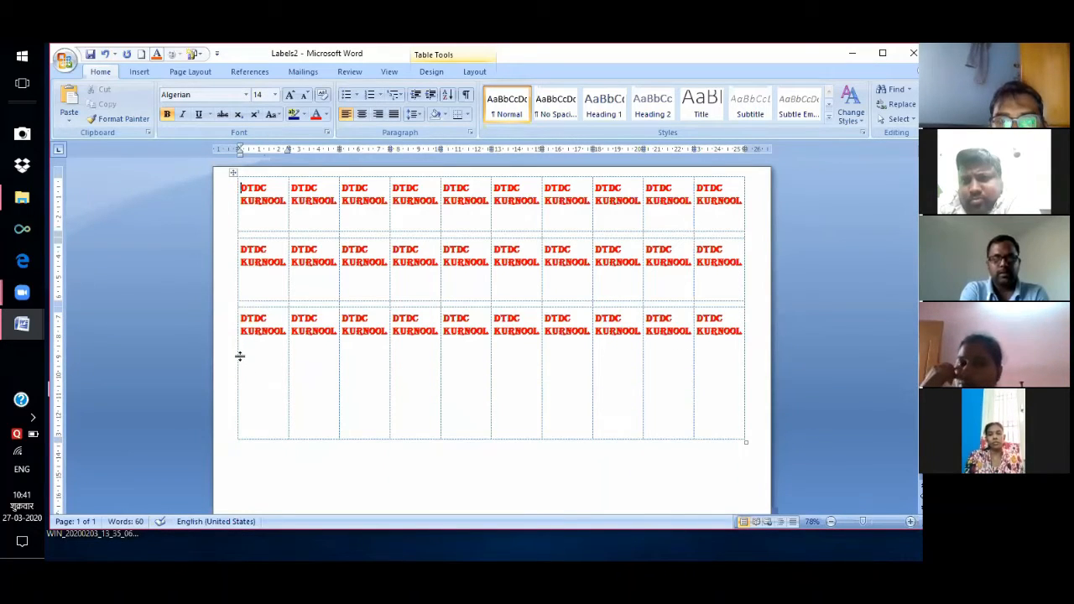
pyautogui.moveTo(240, 356); pyautogui.dragTo(241, 357)
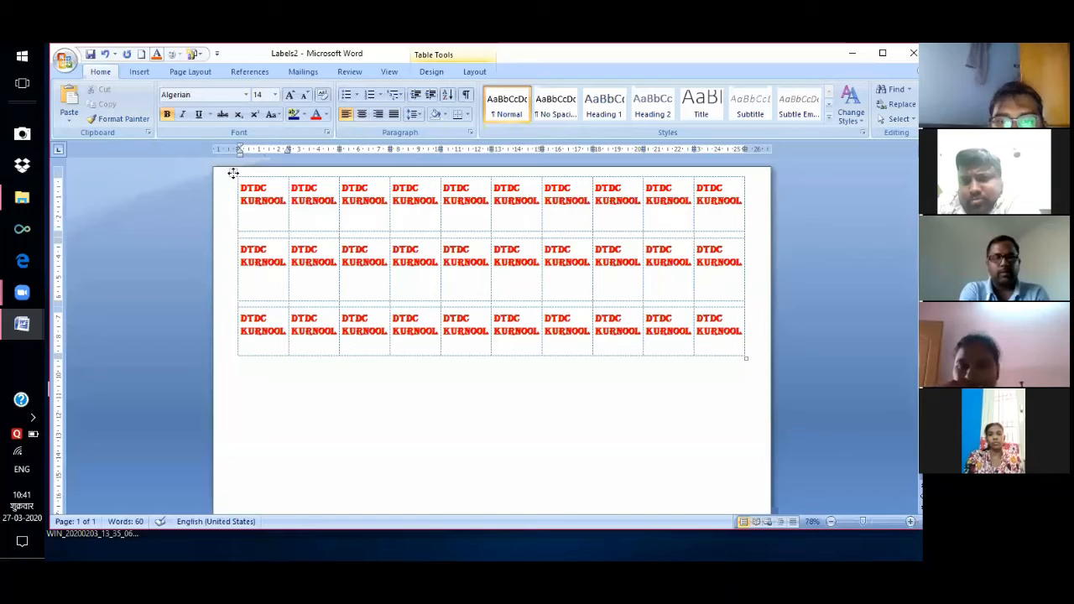
# Give the DTDC KURNOOL label table All Borders, then undo to clear it from the page.
pyautogui.click(234, 173)
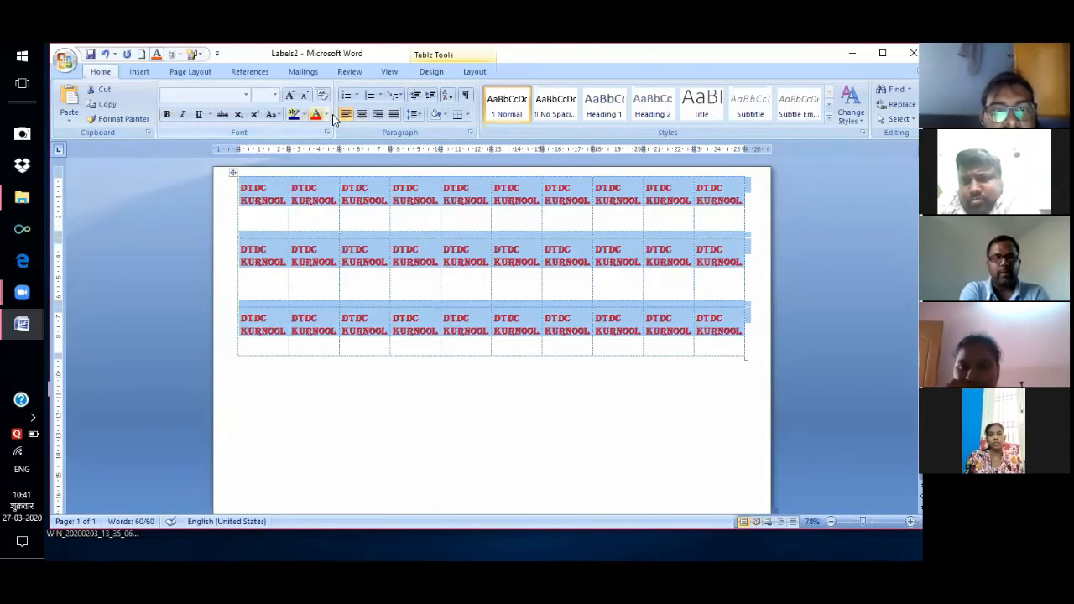
pyautogui.hotkey('alt', 'h')
pyautogui.press('b')
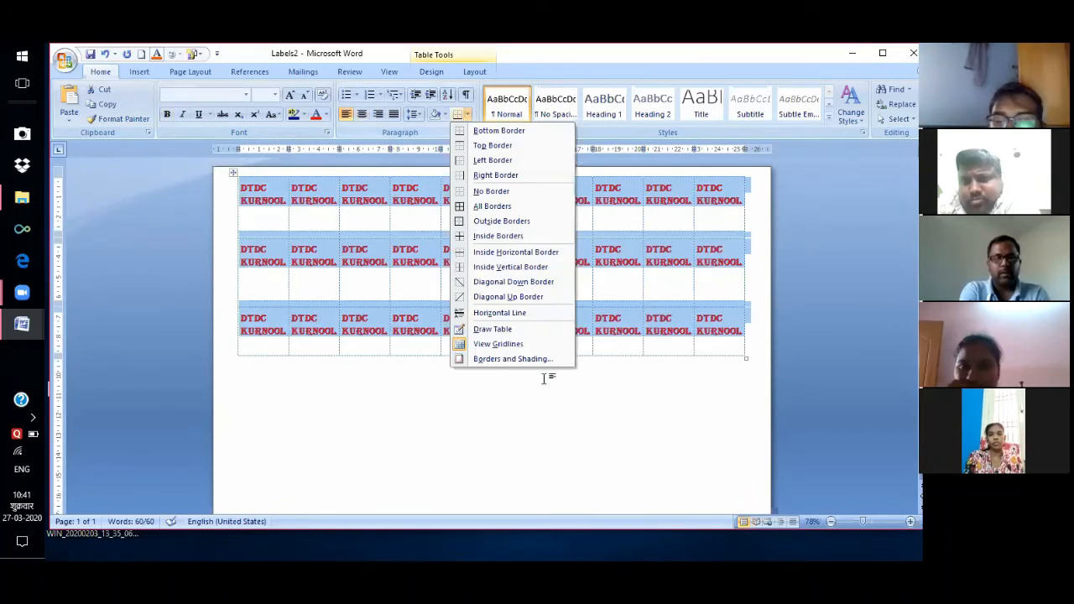
pyautogui.press('a')
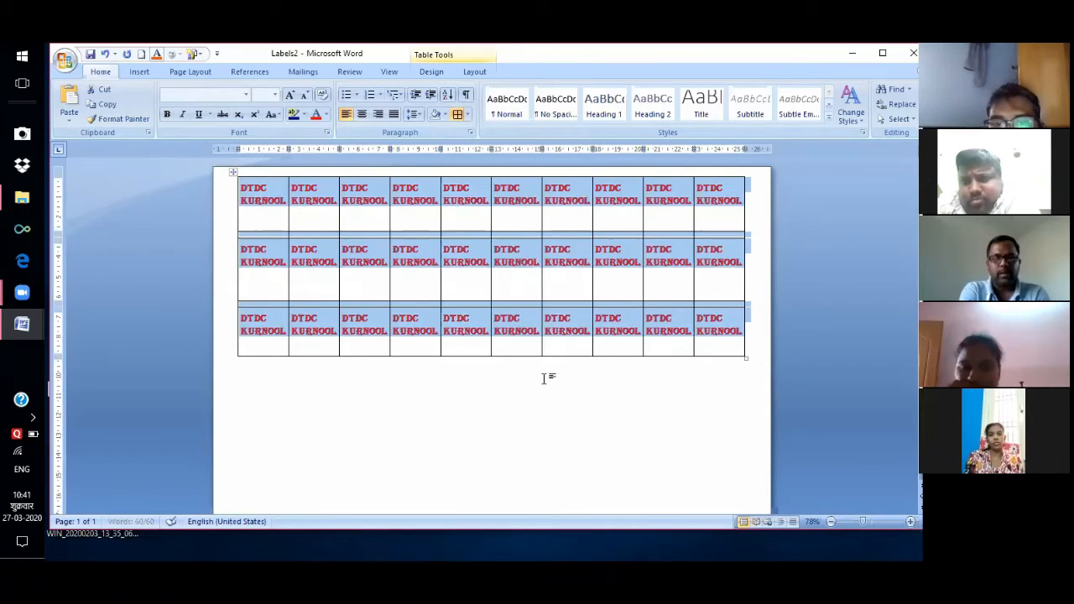
pyautogui.click(543, 378)
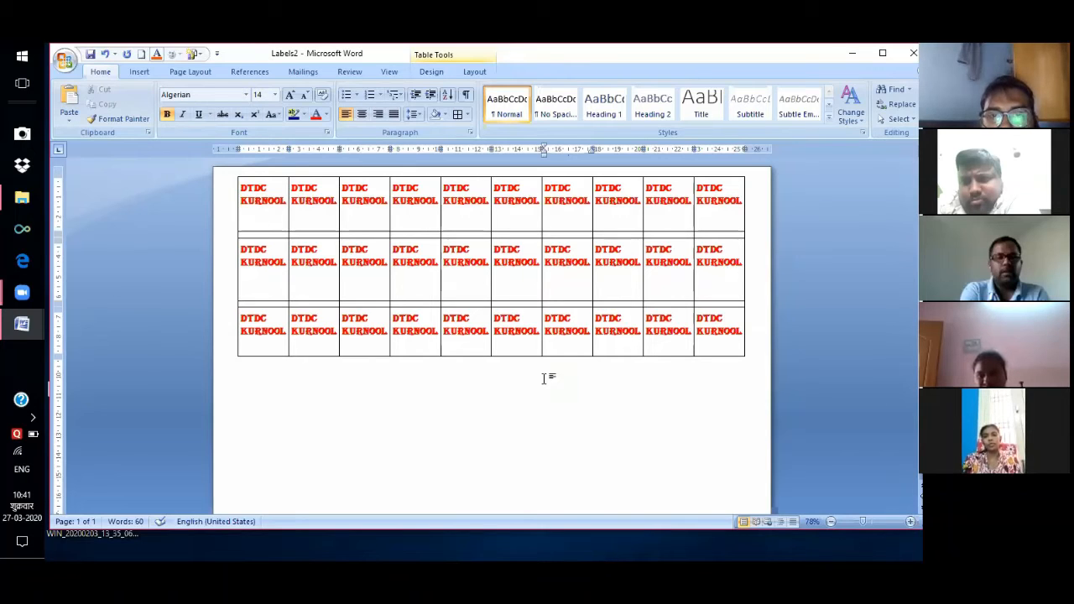
pyautogui.hotkey('ctrl', 'z')
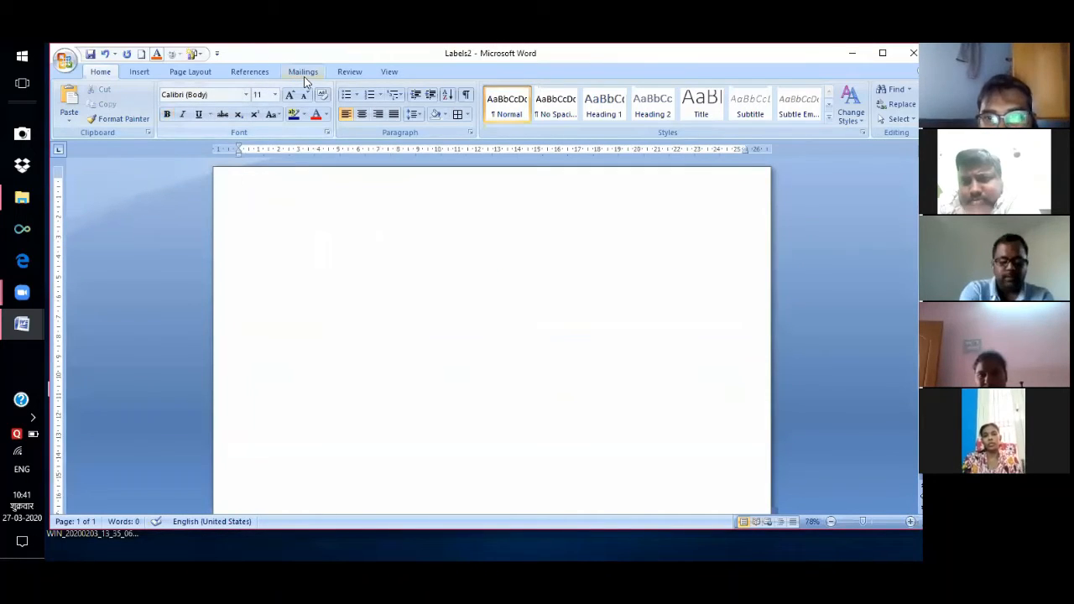
# Set the label address to 'TAILORS' and 'NANDIKOTKUR' and create a new label document.
pyautogui.click(304, 73)
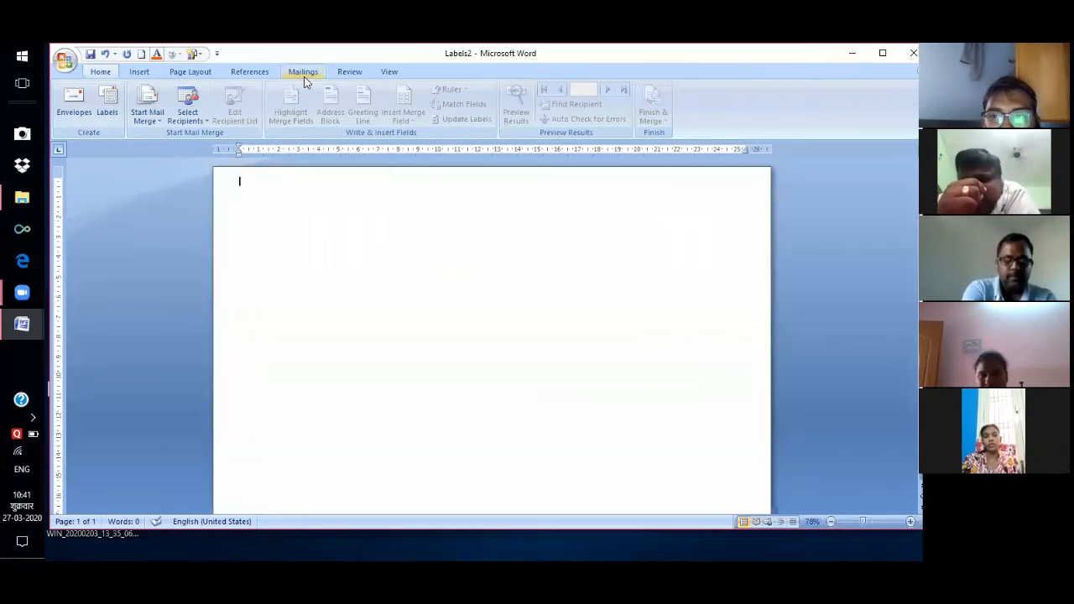
pyautogui.hotkey('alt', 'm')
pyautogui.press('l')
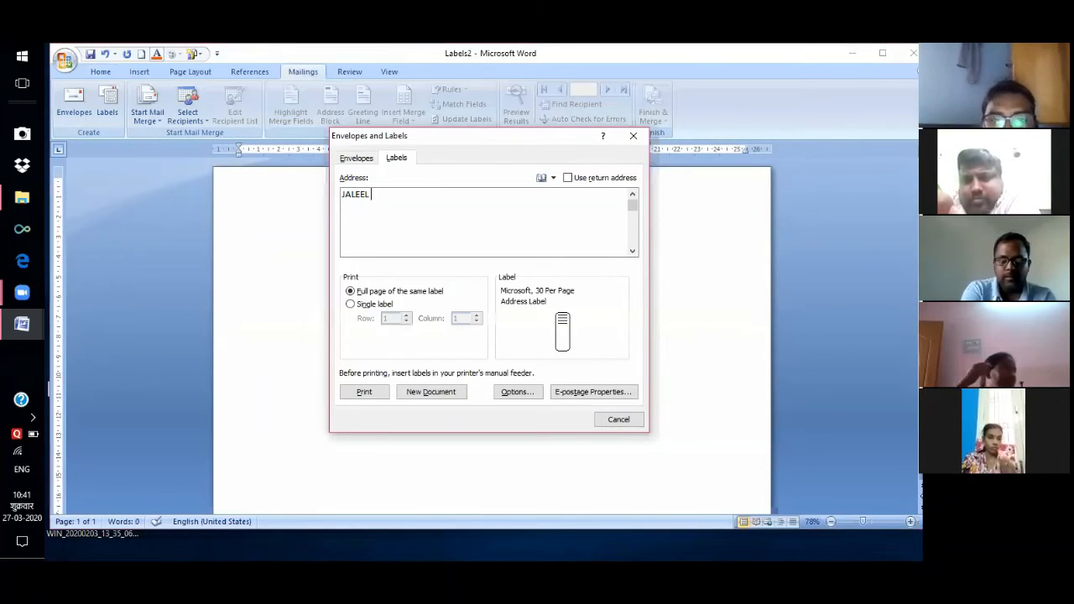
pyautogui.press('Return')
pyautogui.write('TAILORS')
pyautogui.press('Return')
pyautogui.write('NANDI')
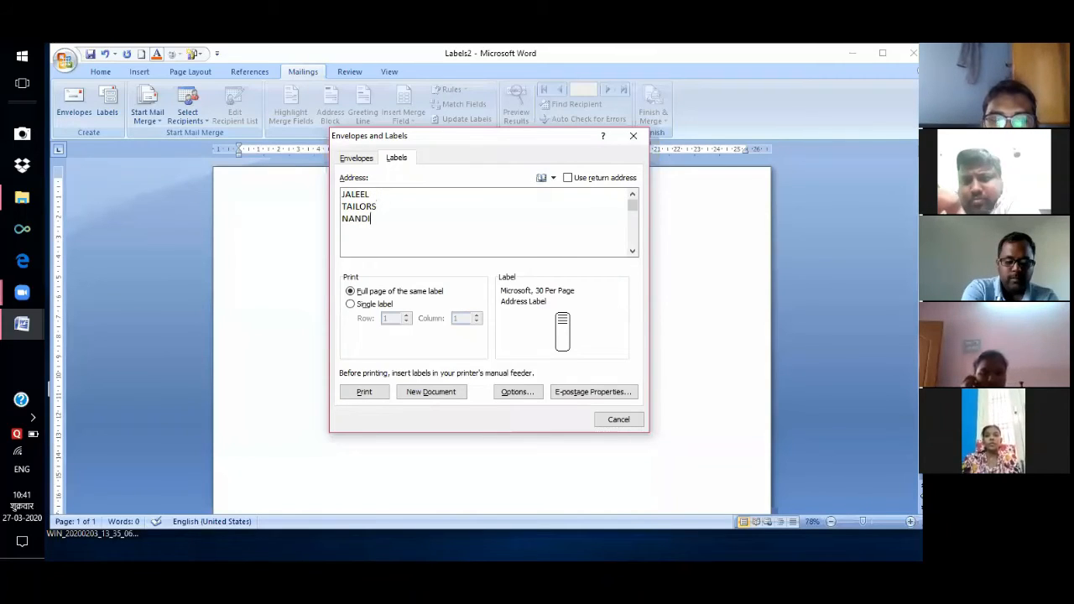
pyautogui.write('KOTK')
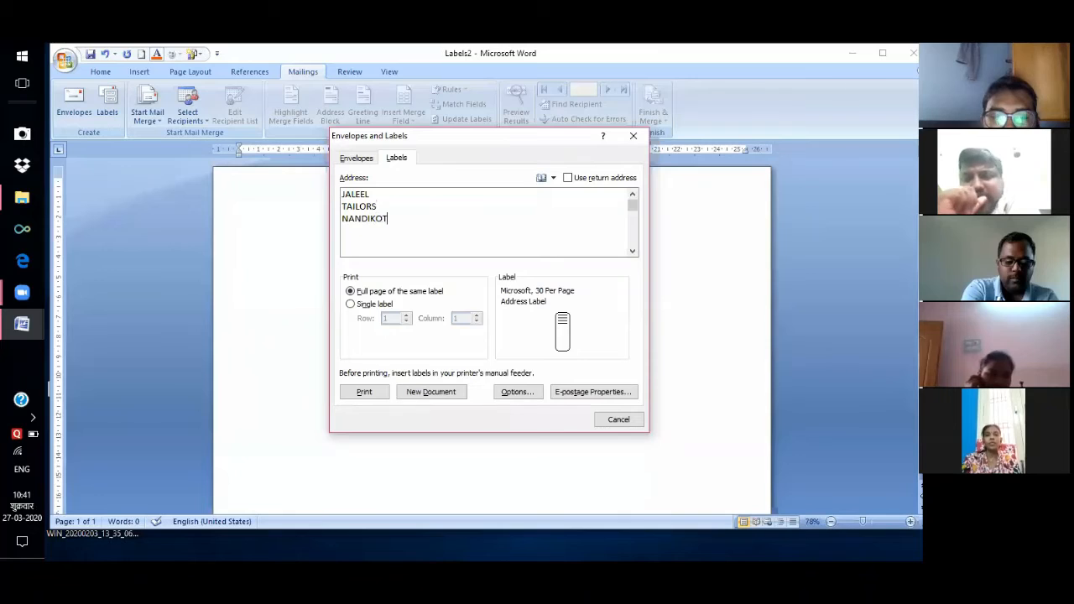
pyautogui.press('Return')
pyautogui.write('UR')
pyautogui.click(518, 392)
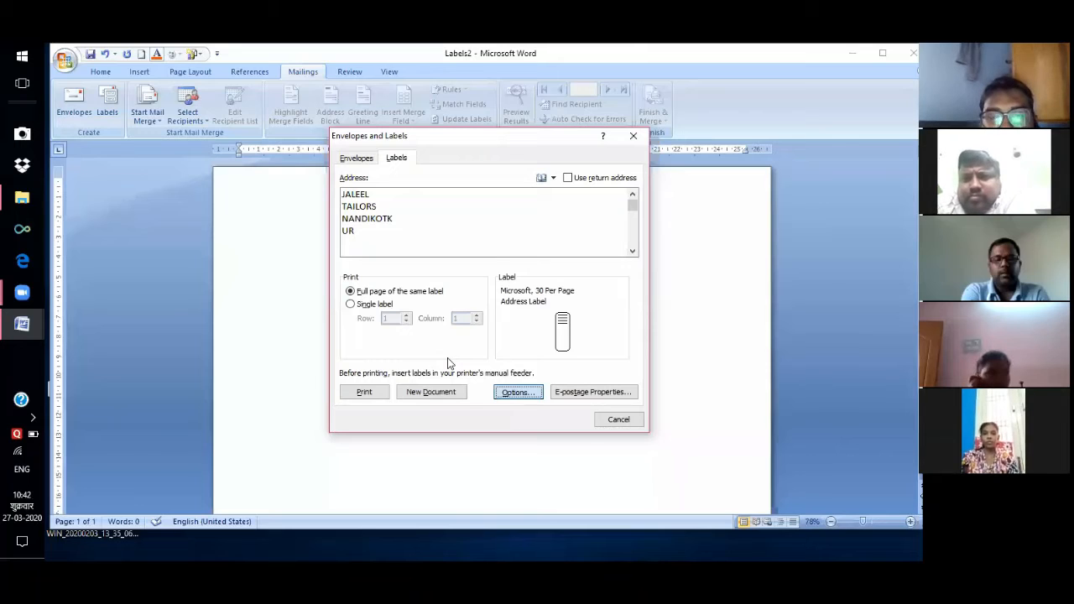
pyautogui.click(443, 392)
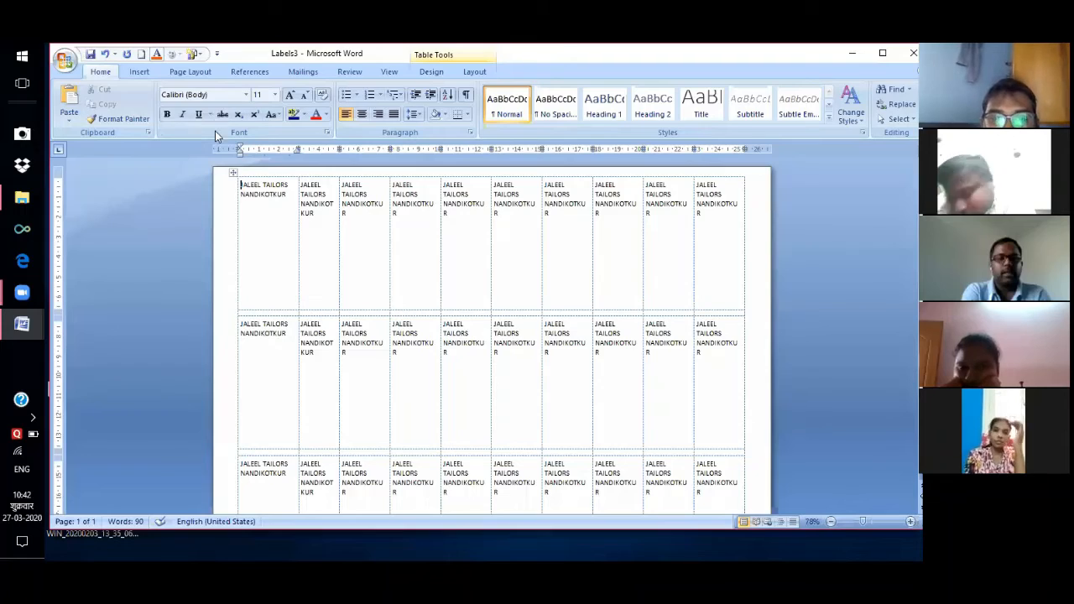
# Undo to remove the label table from the Labels3 document.
pyautogui.hotkey('ctrl', 'z')
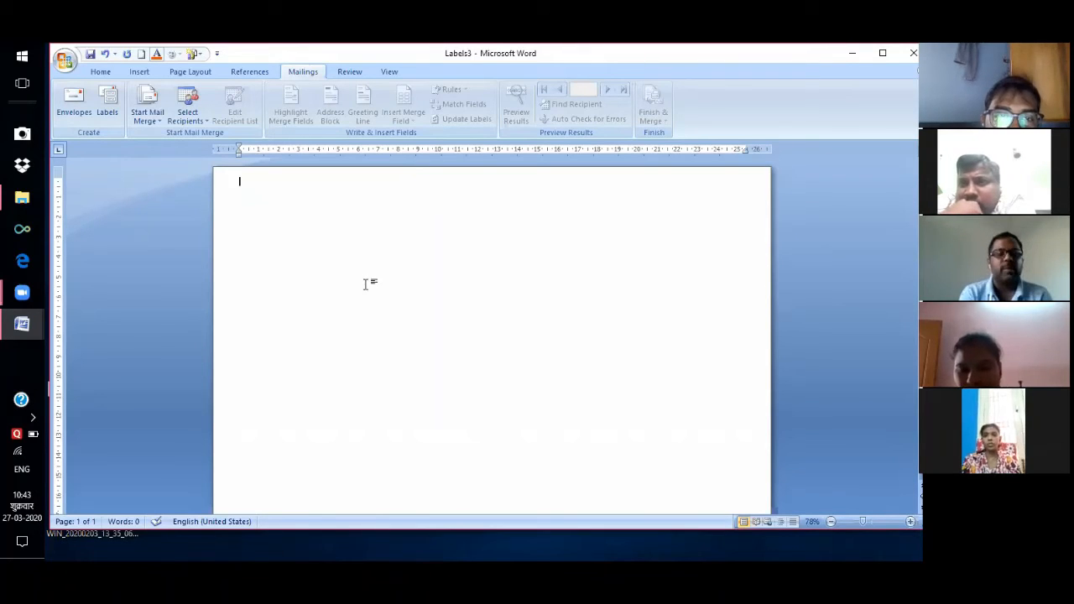
# Make the document a mail-merge letter and type the TO, STUDENT NAME: and FATHER NAME: lines.
pyautogui.click(148, 115)
pyautogui.click(166, 136)
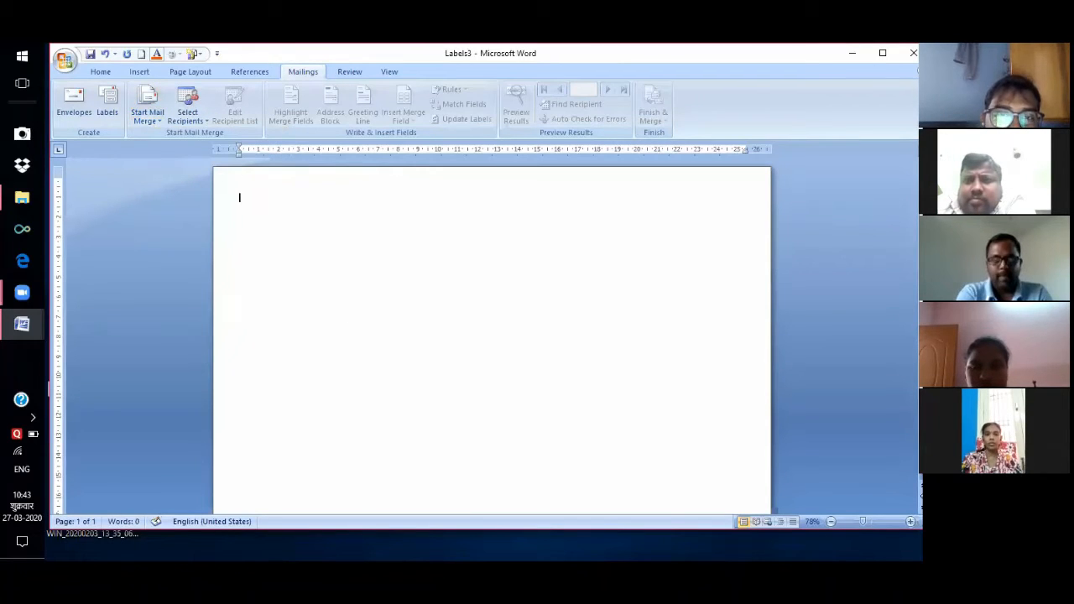
pyautogui.write('TO')
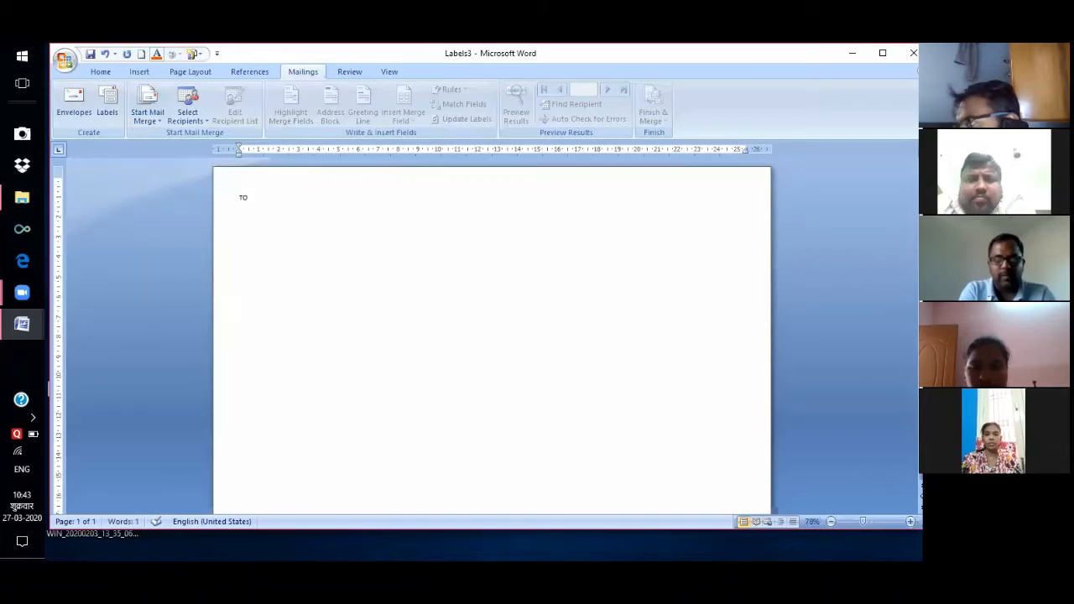
pyautogui.press('Return')
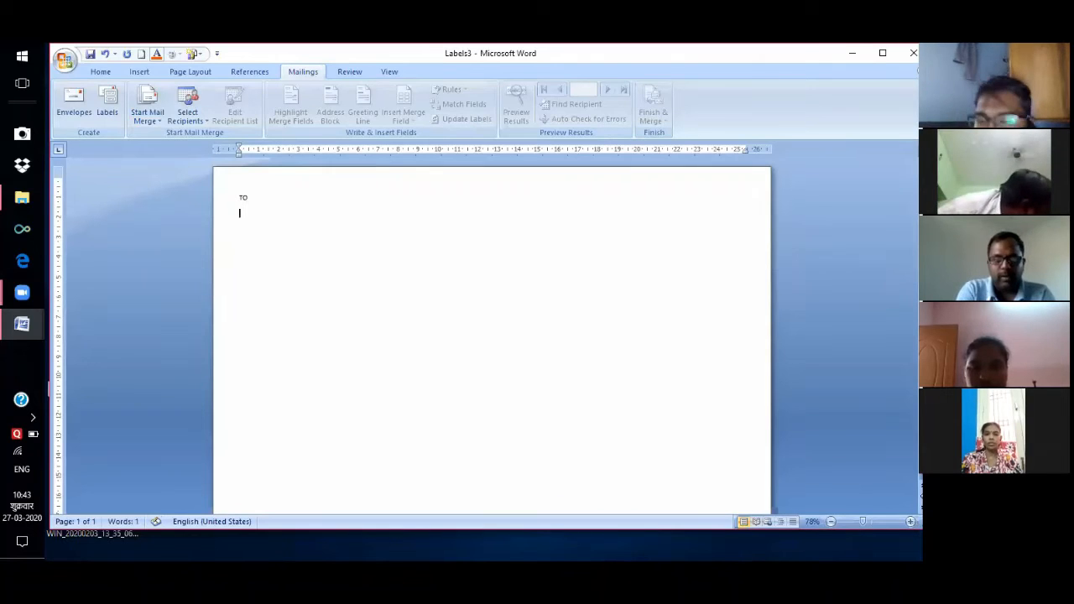
pyautogui.write('STU')
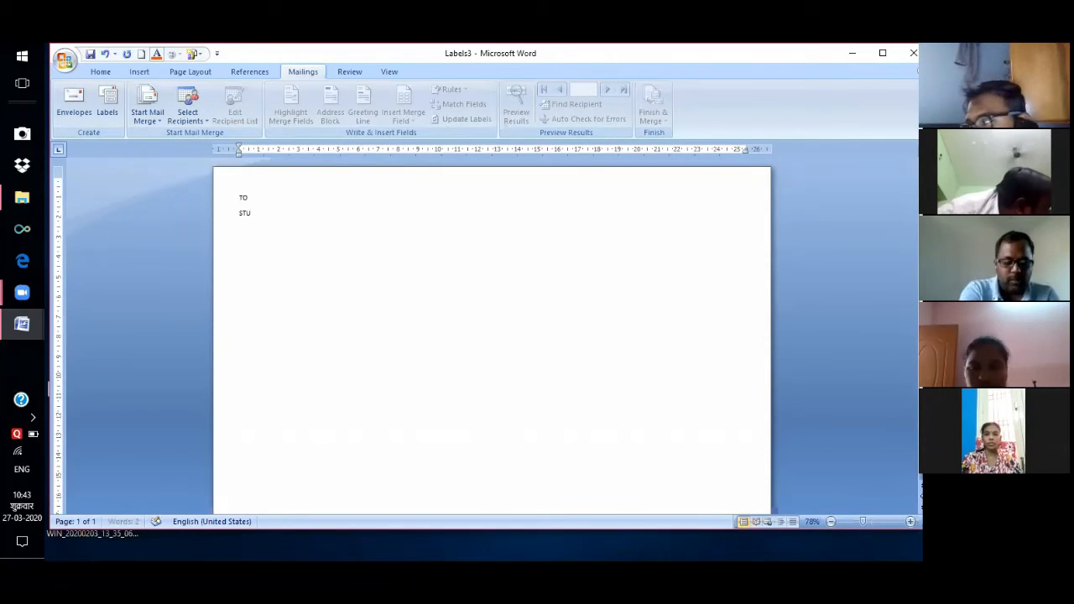
pyautogui.write('DENT NAME:')
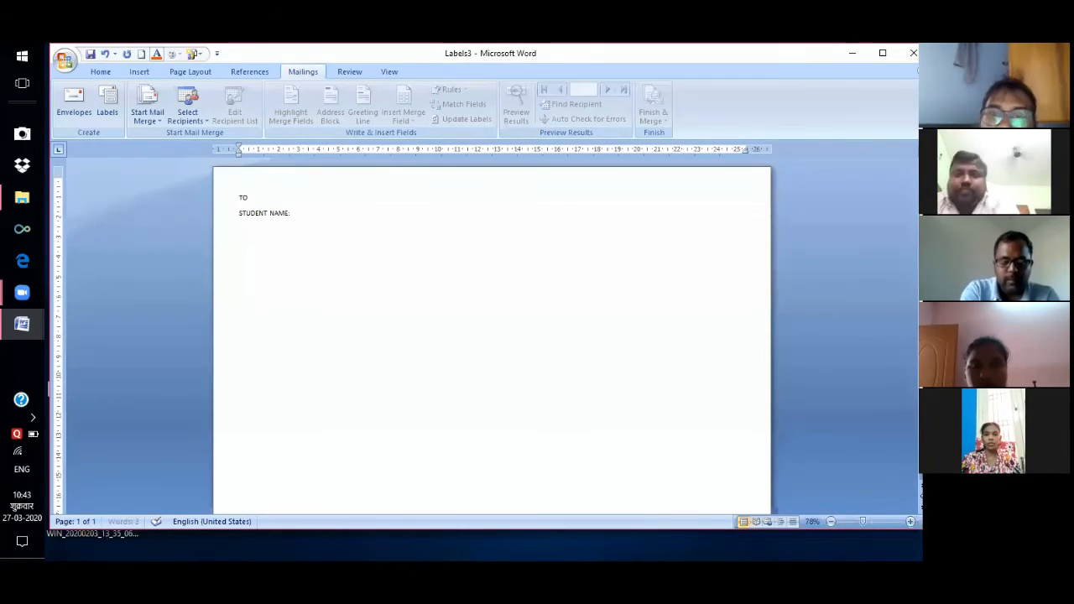
pyautogui.press('Return')
pyautogui.write('FA')
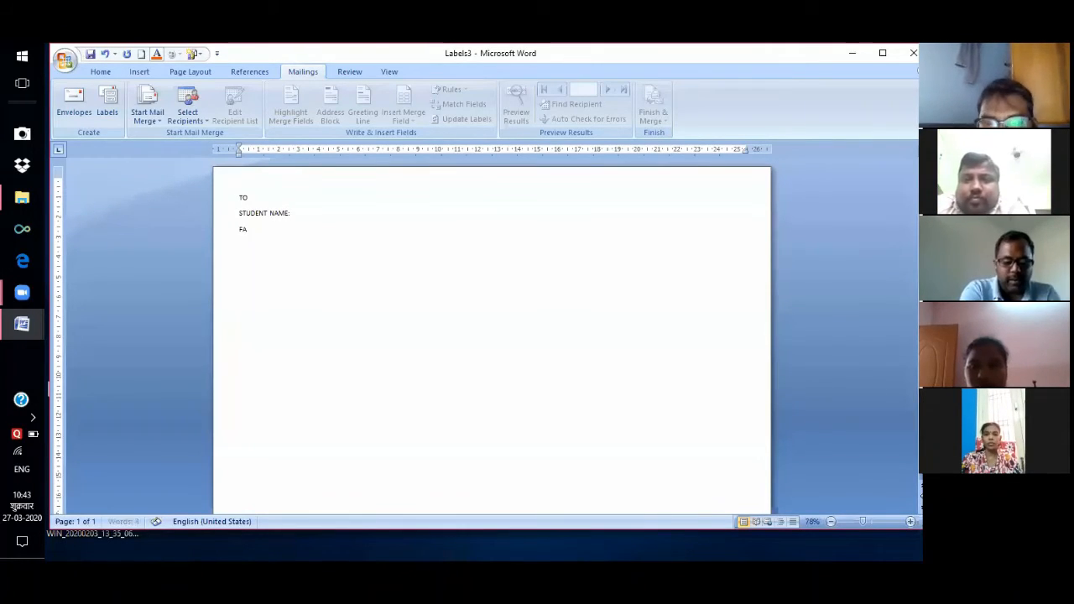
pyautogui.write('THER NAME')
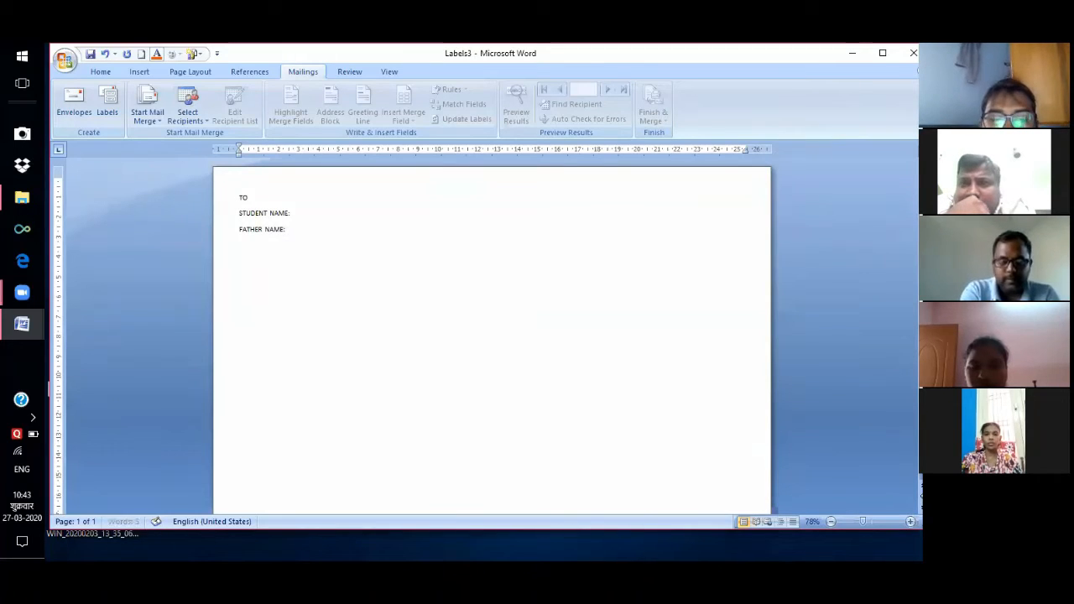
pyautogui.write(':')
pyautogui.press('Return')
# Add the D.NO:, STREET:, VILLAGE:, DISTRICT: and CELL: lines, followed by a blank line.
pyautogui.write('D.NO:')
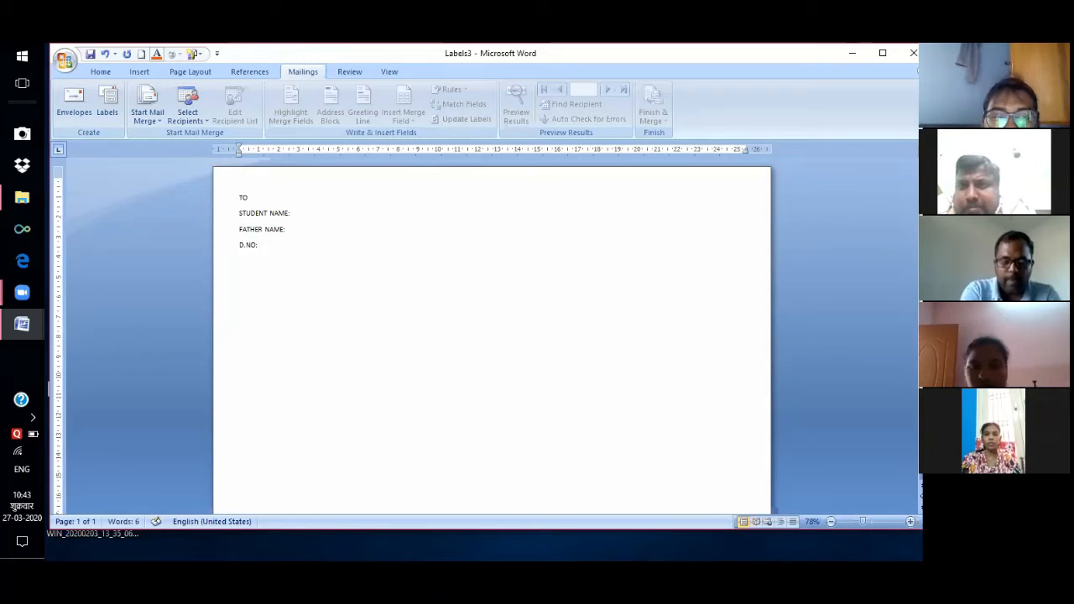
pyautogui.press('Return')
pyautogui.write('STREE')
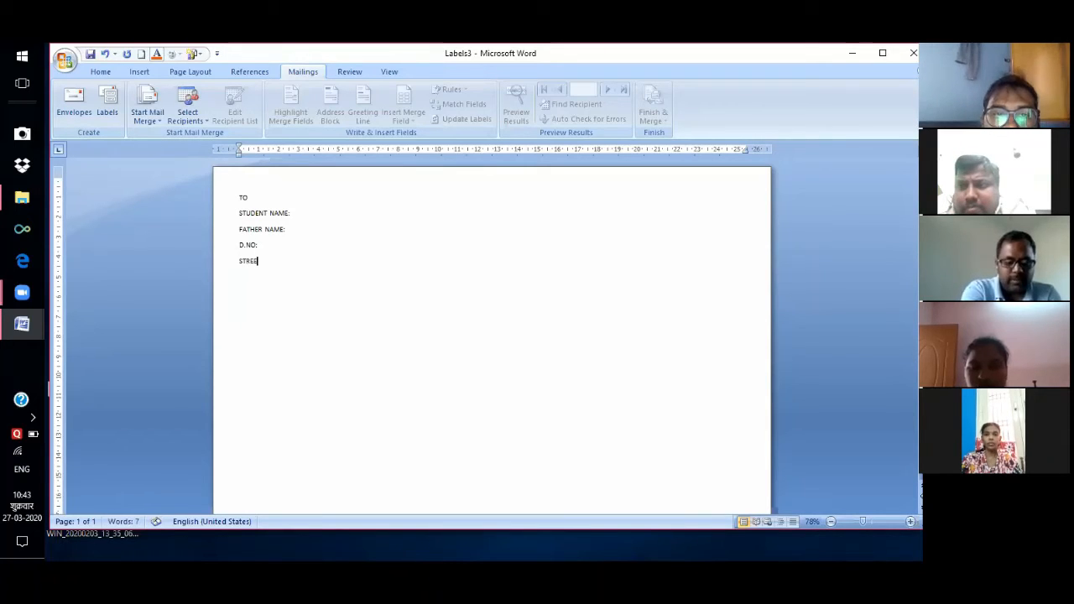
pyautogui.write('T:')
pyautogui.press('Return')
pyautogui.write('VILLAGE:')
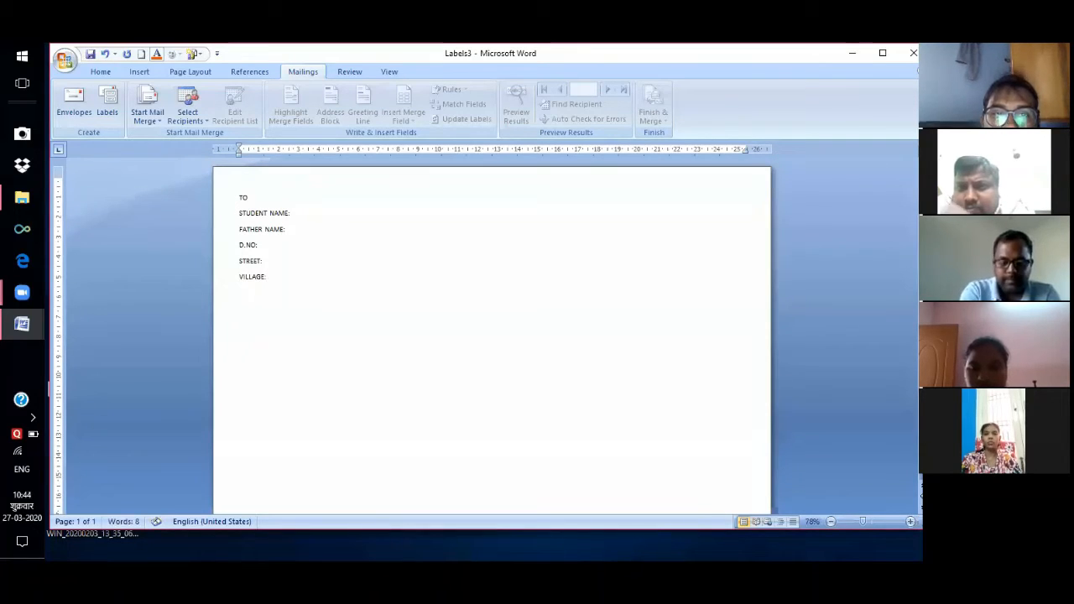
pyautogui.press('Return')
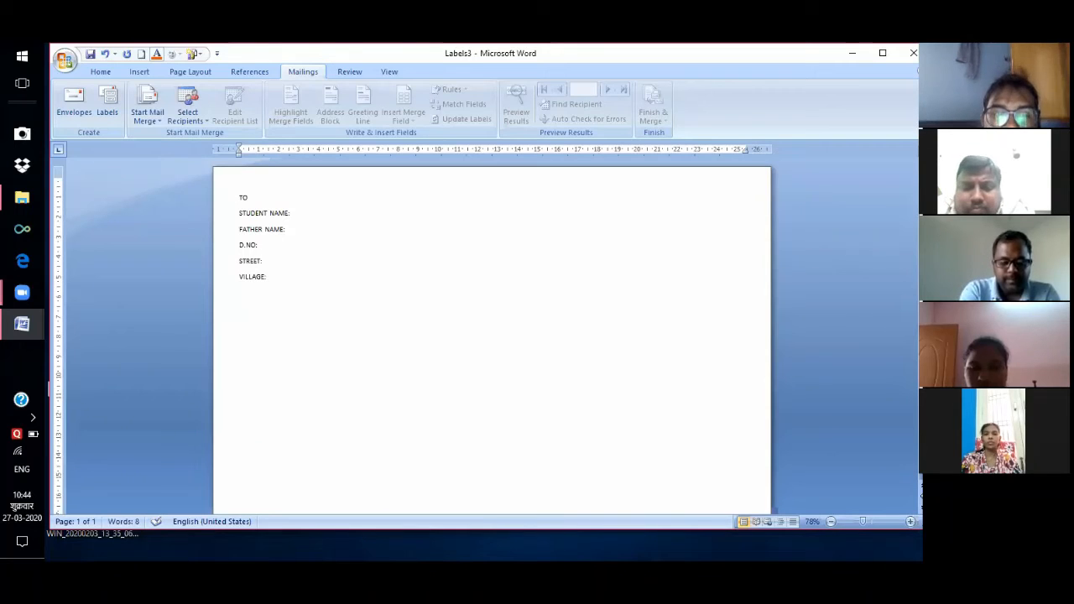
pyautogui.write('DIST')
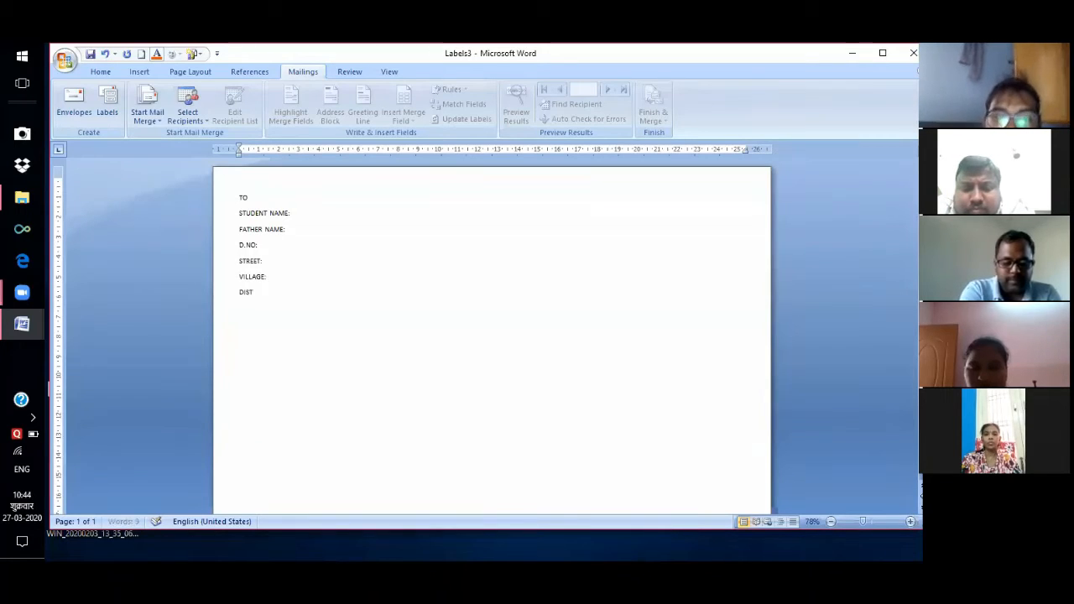
pyautogui.write('RICT:')
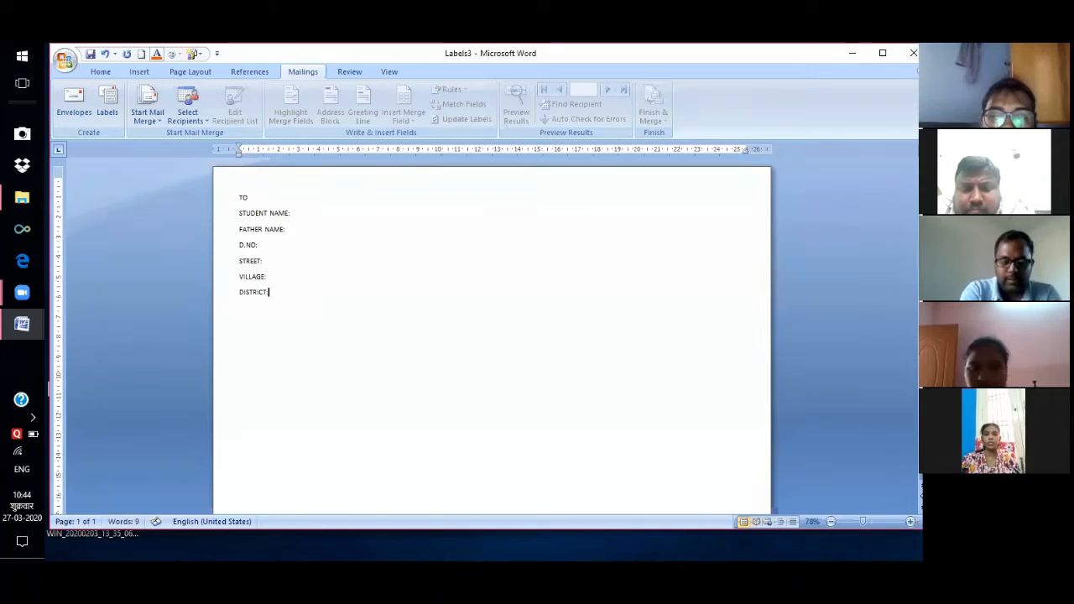
pyautogui.press('Return')
pyautogui.write('CELL:')
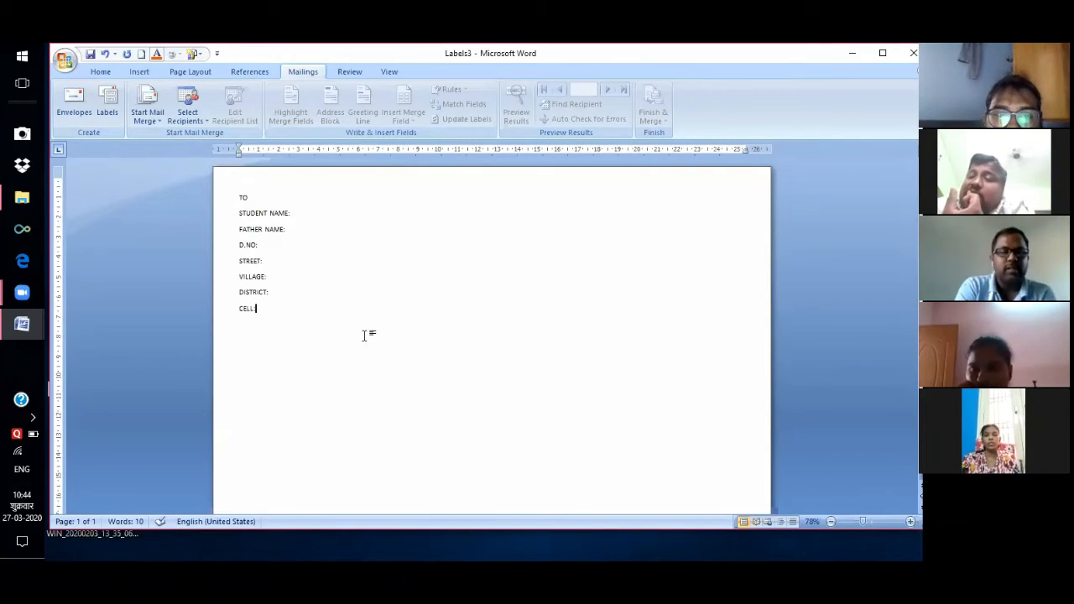
pyautogui.press('Return')
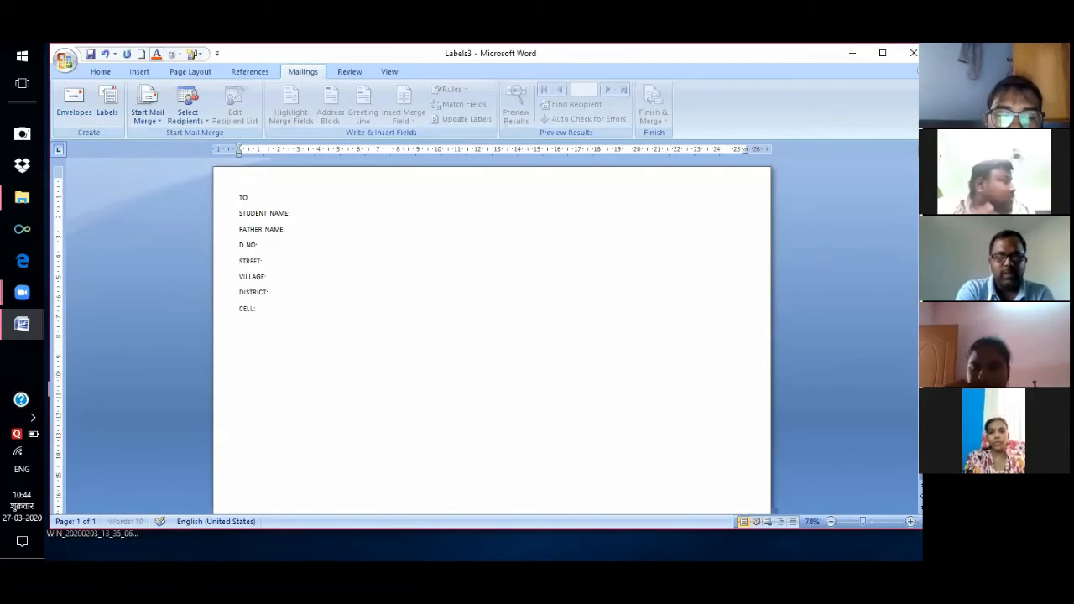
pyautogui.press('Return')
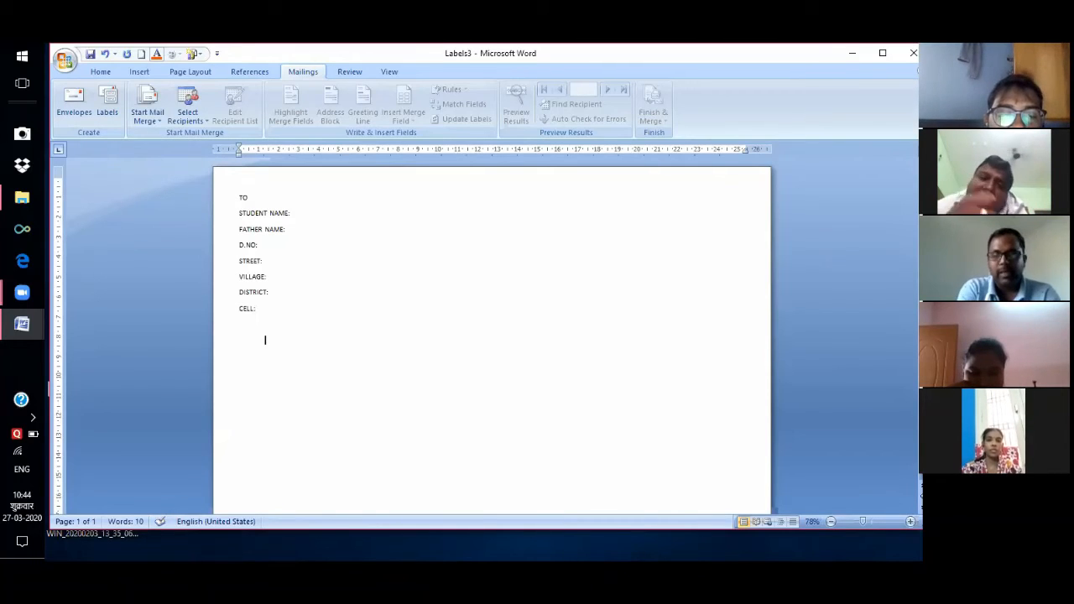
# Type the body 'MY DEAR, YOUR CHILD DUE FEE IS 1000/-…' due before 23/4/2020, ending '.'.
pyautogui.write('MY DEAR ')
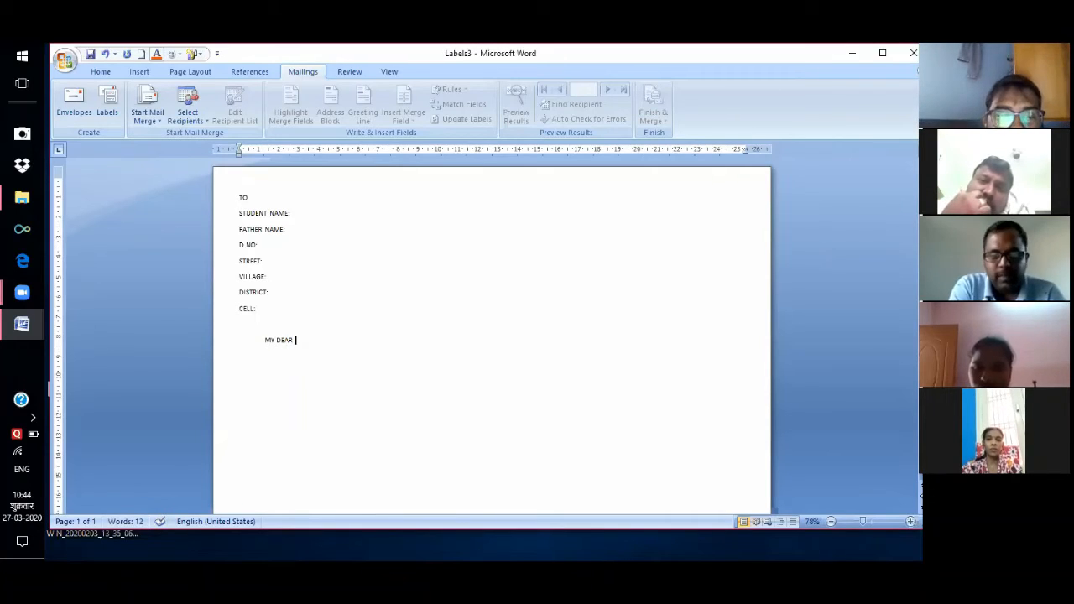
pyautogui.write(',')
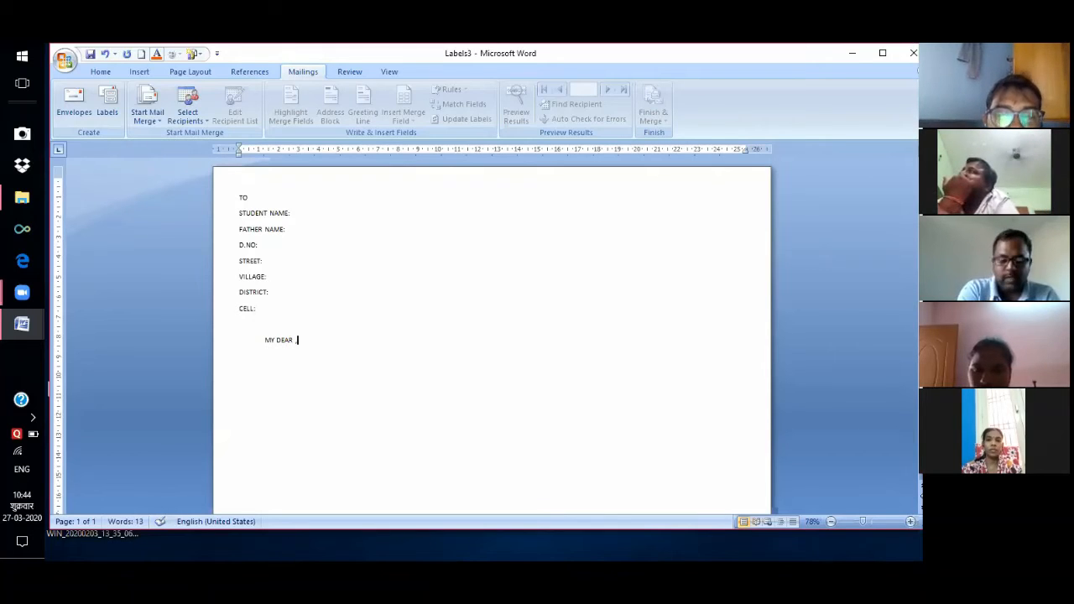
pyautogui.write('YOUR CH')
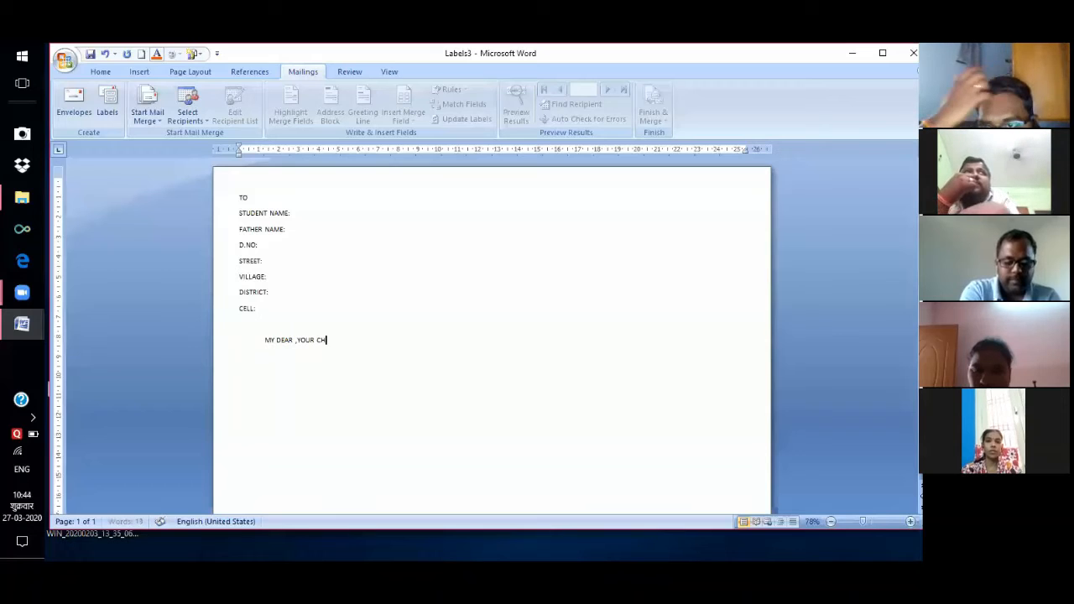
pyautogui.write('ILD')
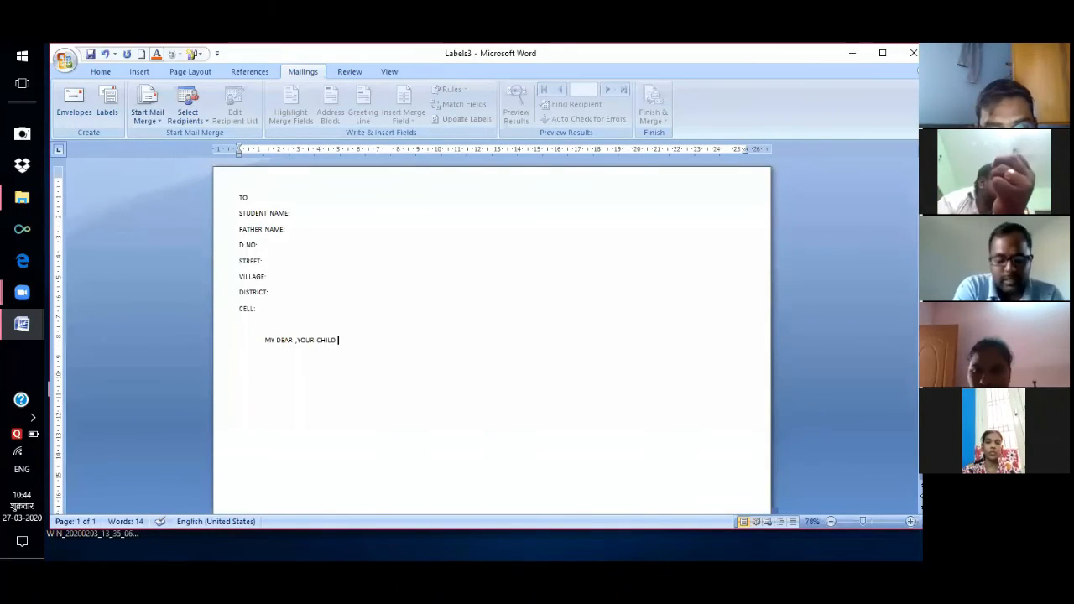
pyautogui.write(' DUE FEE IS ')
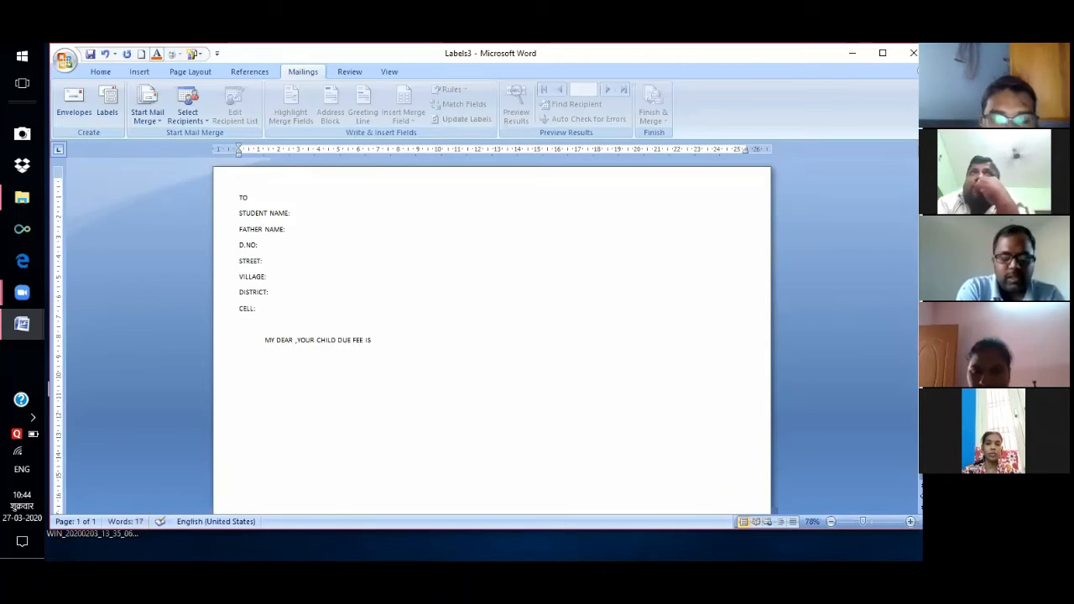
pyautogui.write('1000/- ')
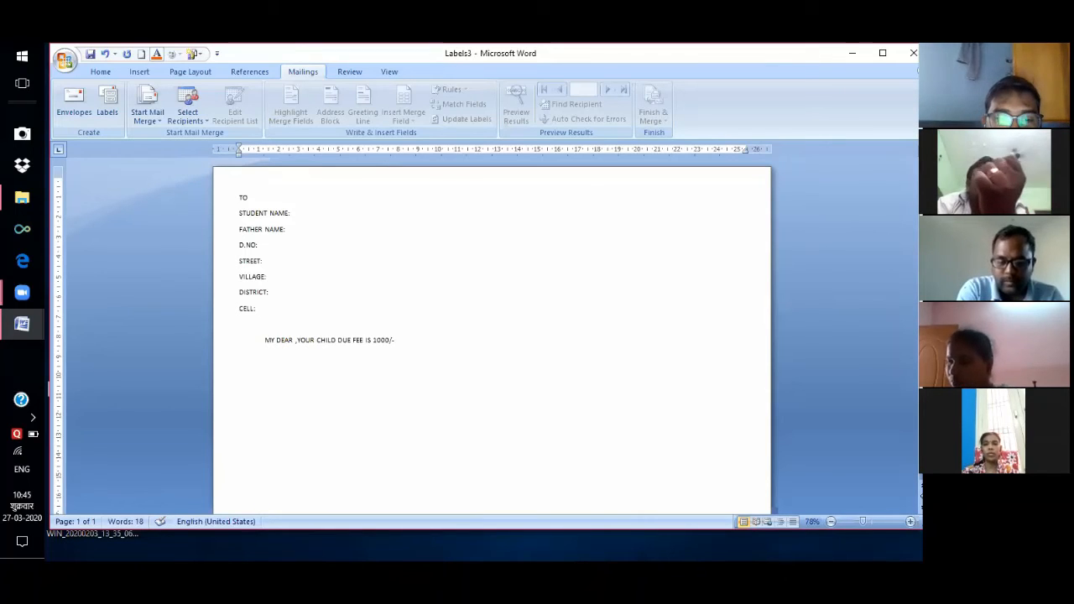
pyautogui.write('PL')
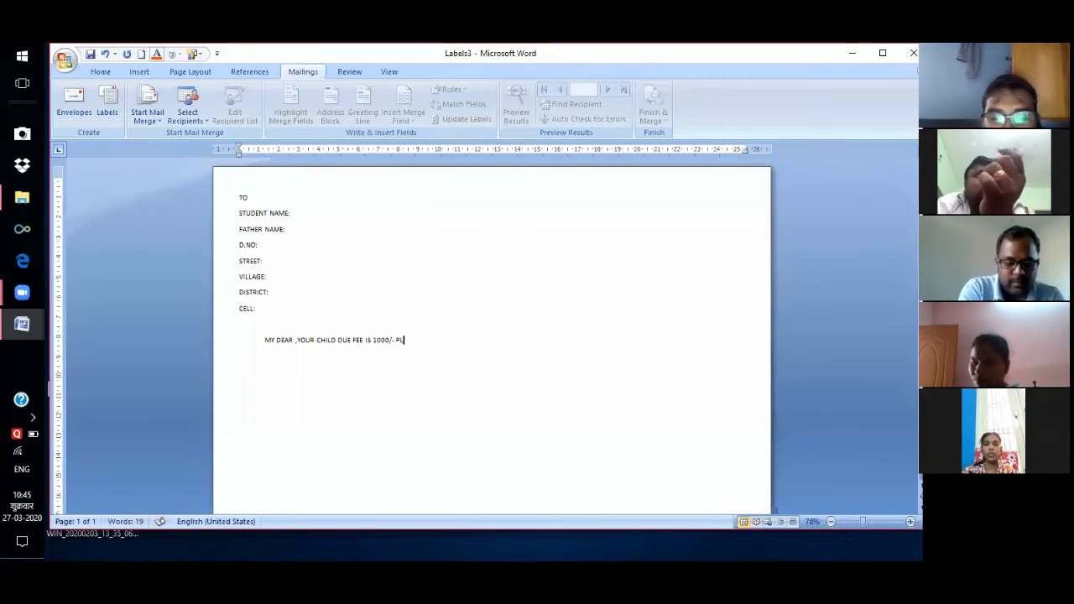
pyautogui.write('EASE ')
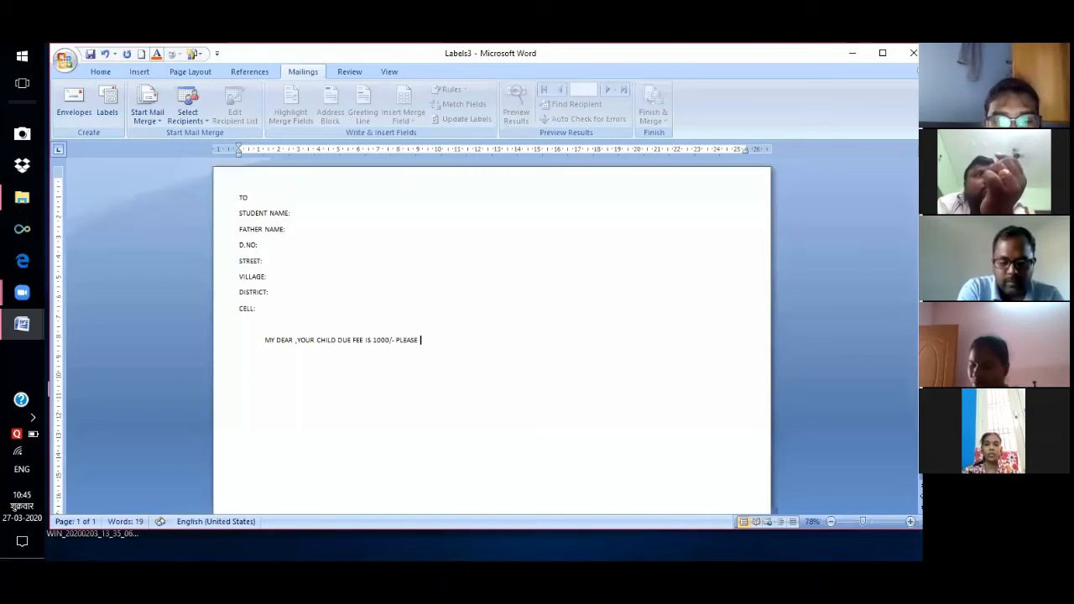
pyautogui.write('PAY ')
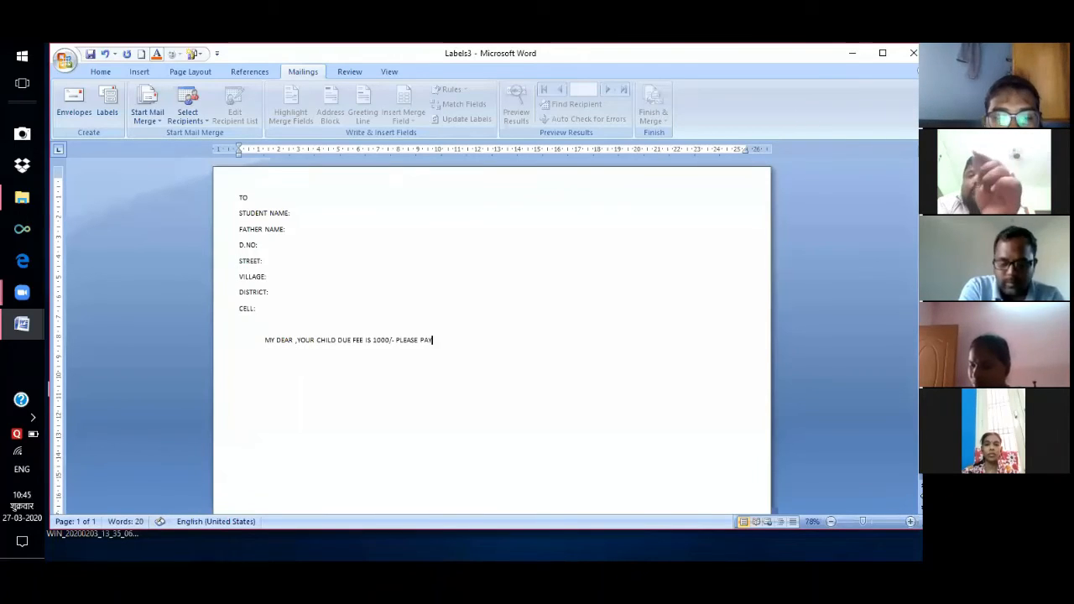
pyautogui.write('YOUR CHILD')
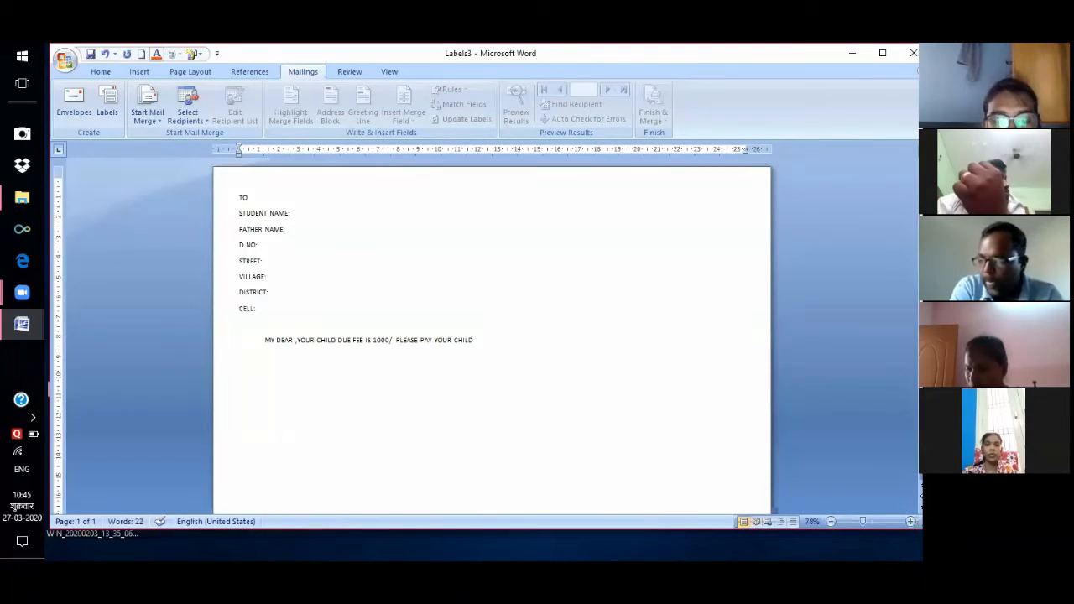
pyautogui.write(' DU')
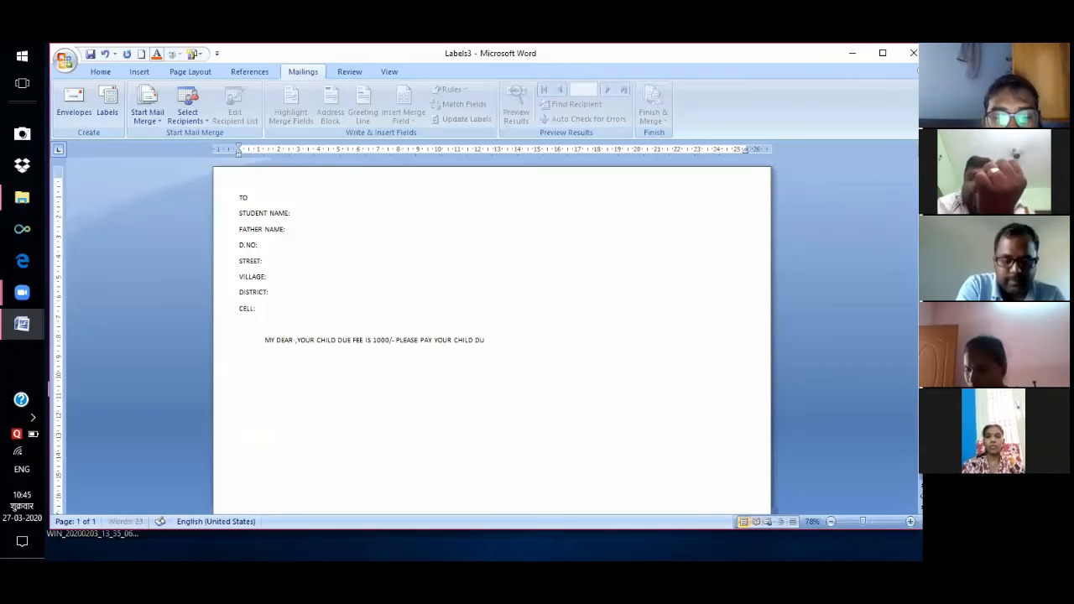
pyautogui.write('E FEE ON B')
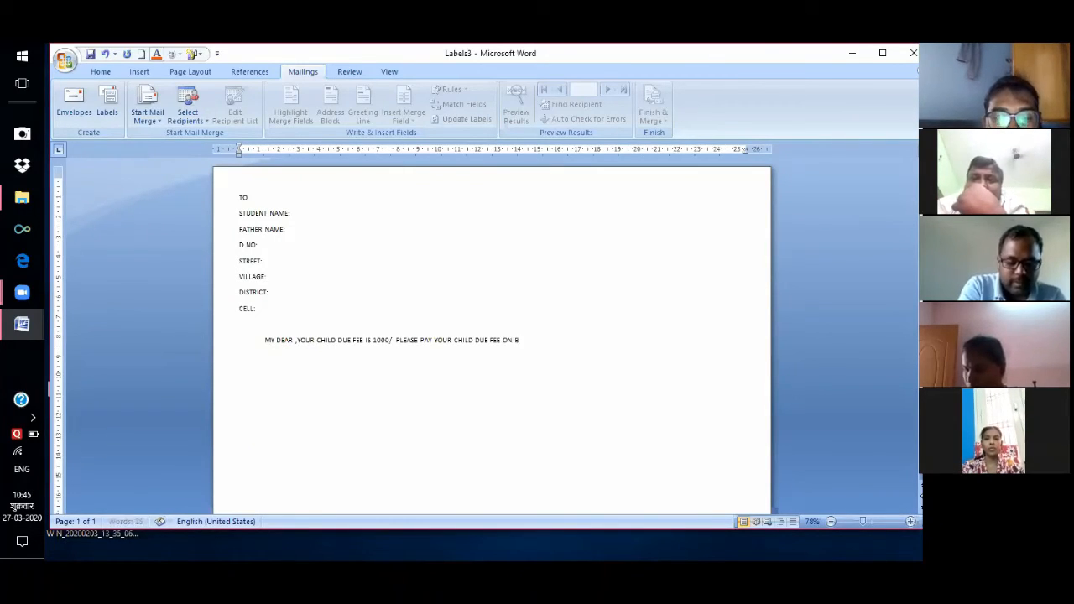
pyautogui.write('EFORE')
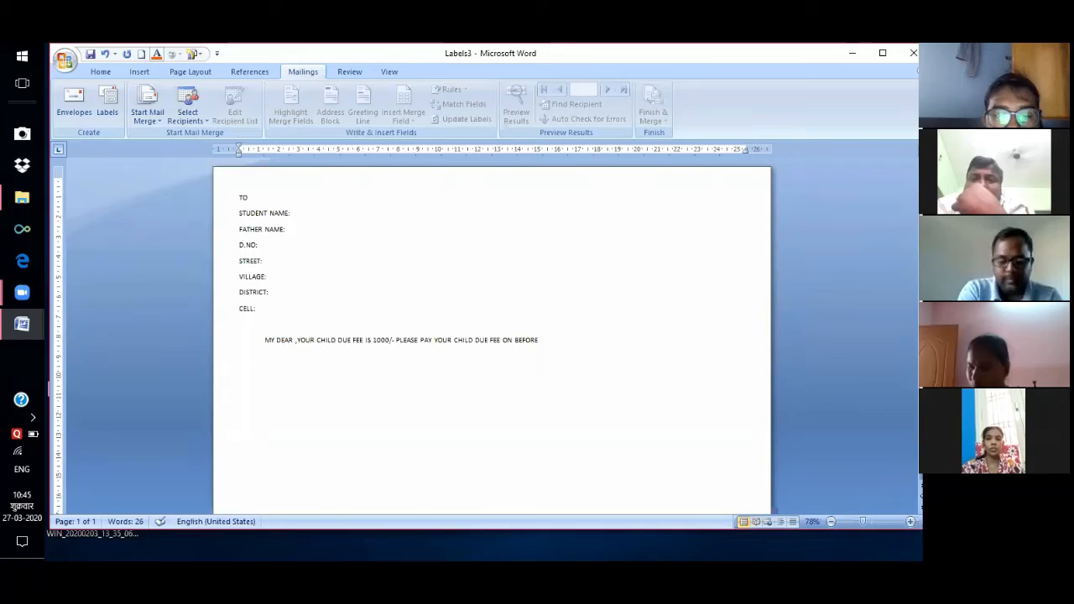
pyautogui.write(' 23')
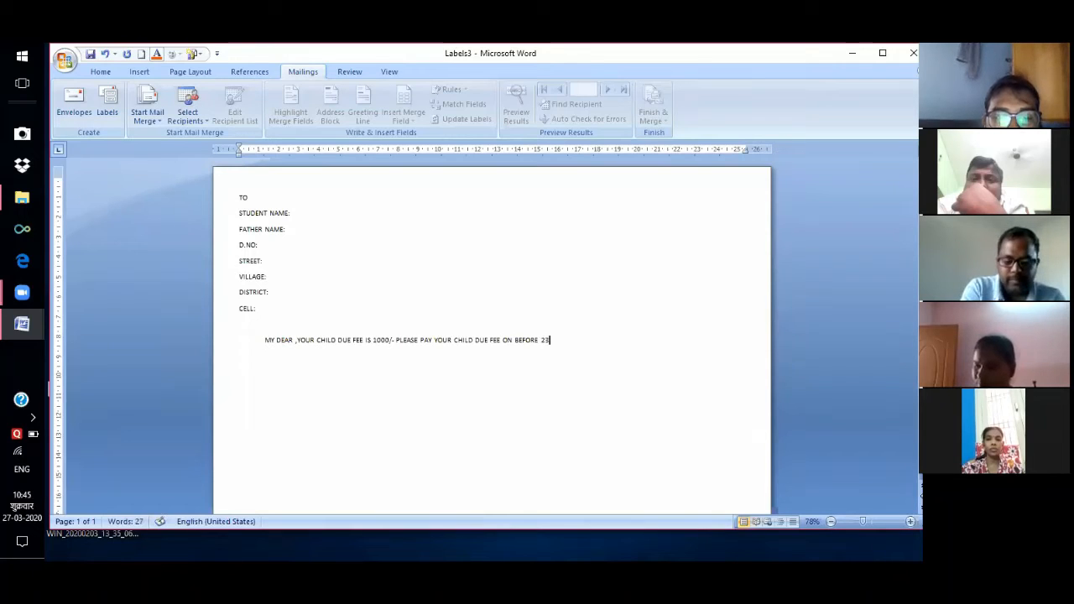
pyautogui.write('/4')
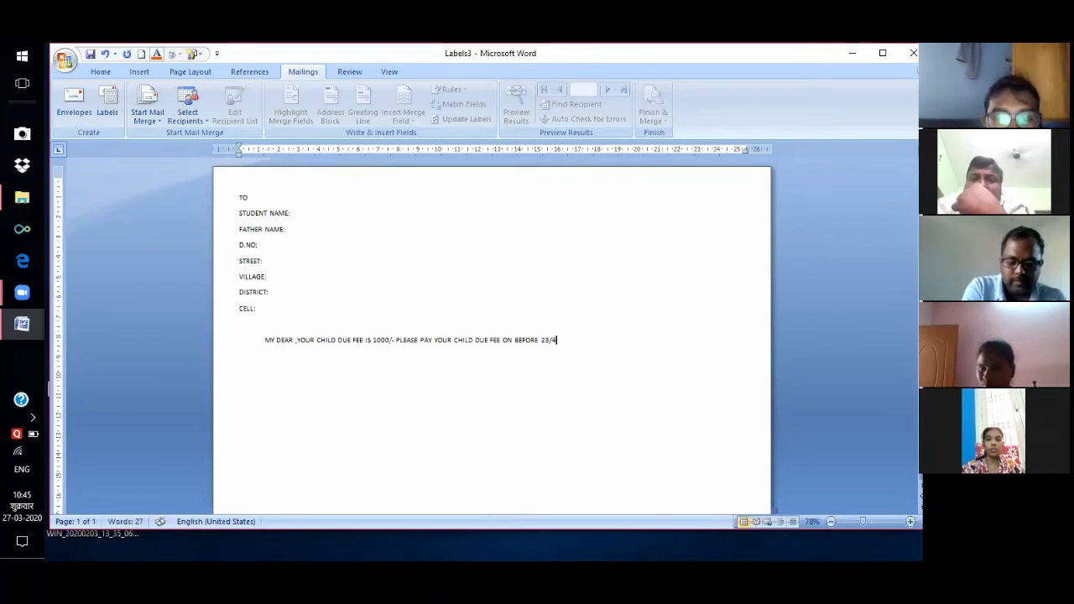
pyautogui.write('/2020')
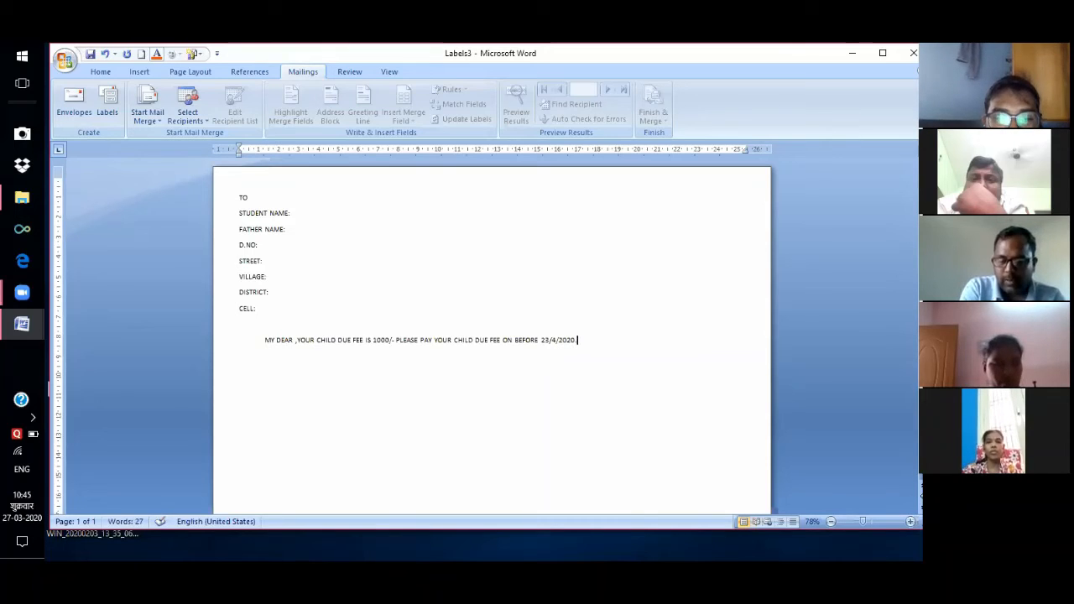
pyautogui.write('.IG')
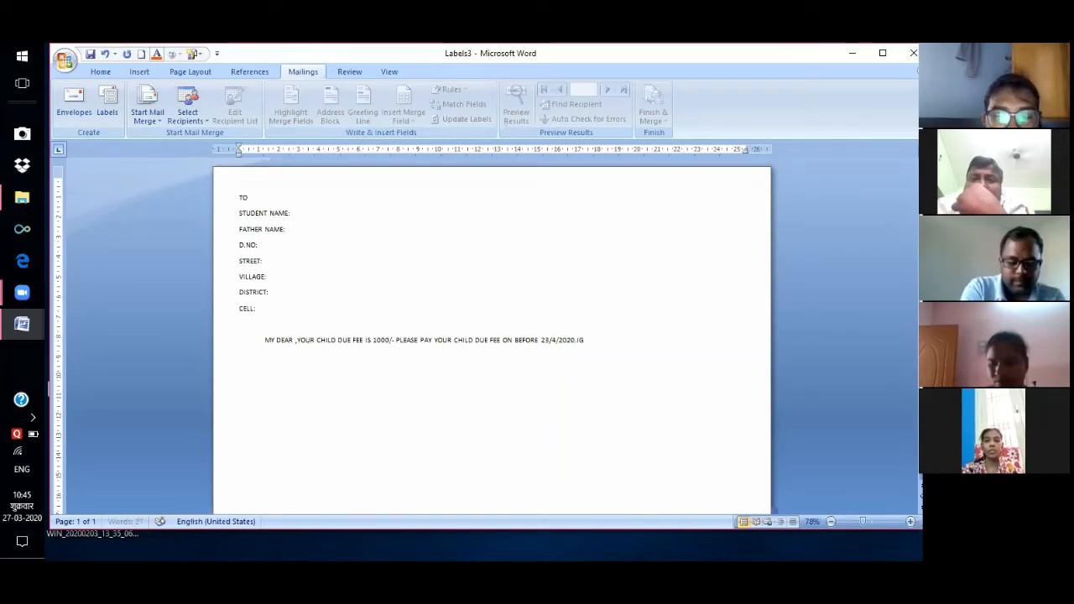
pyautogui.write('NORE ')
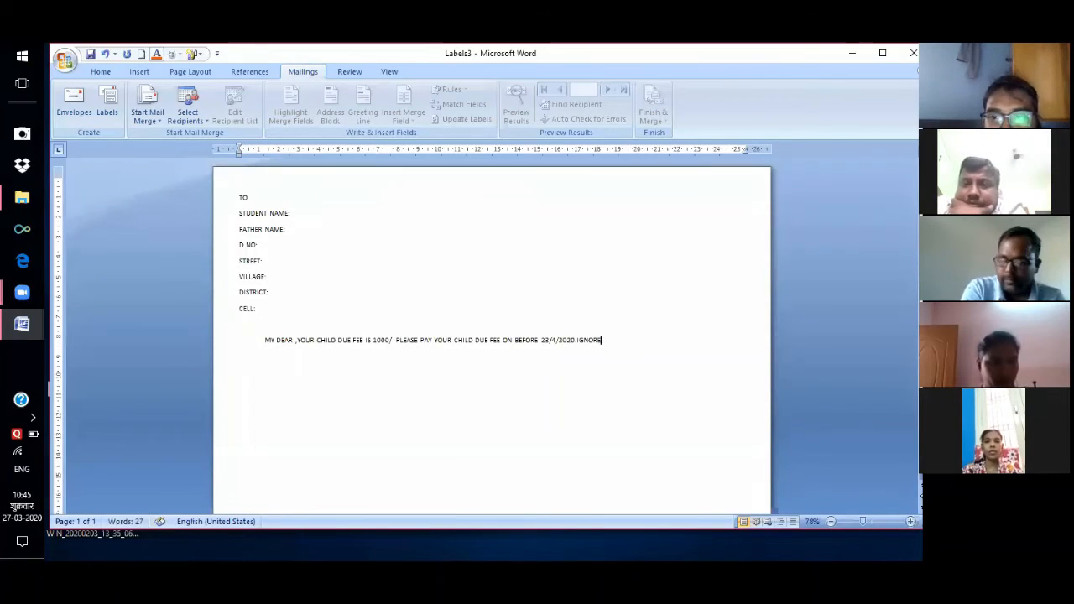
pyautogui.write('IF ALREADY')
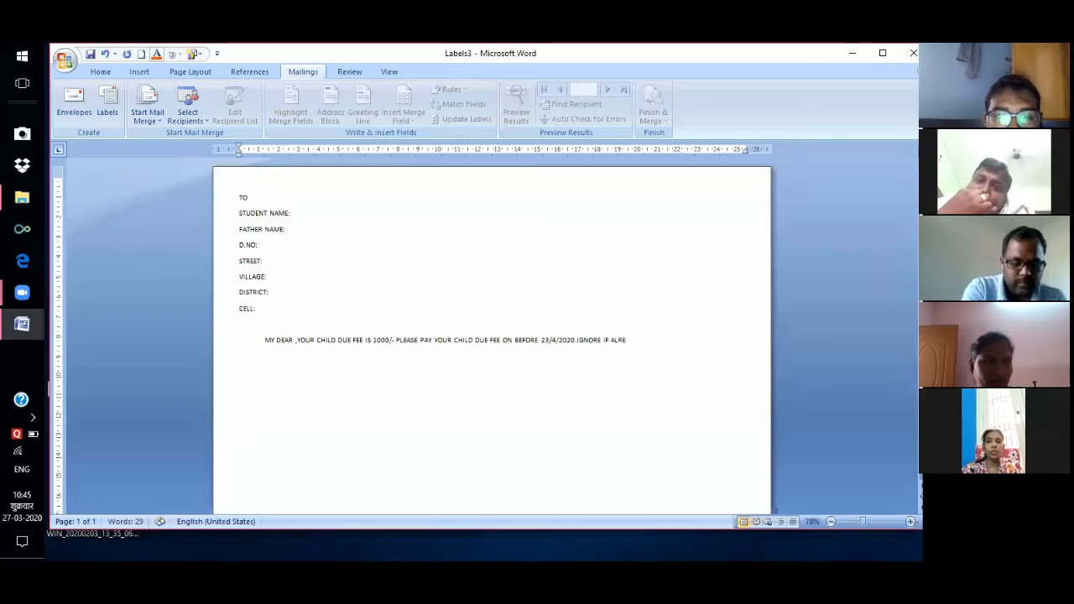
pyautogui.write(' PAID')
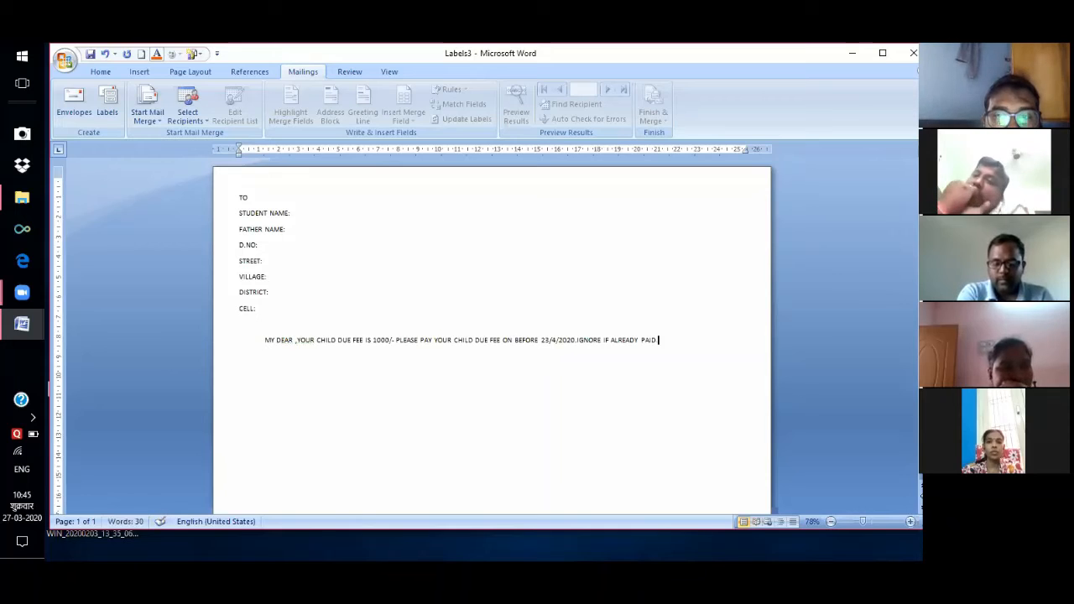
pyautogui.press('BackSpace')
pyautogui.write('.')
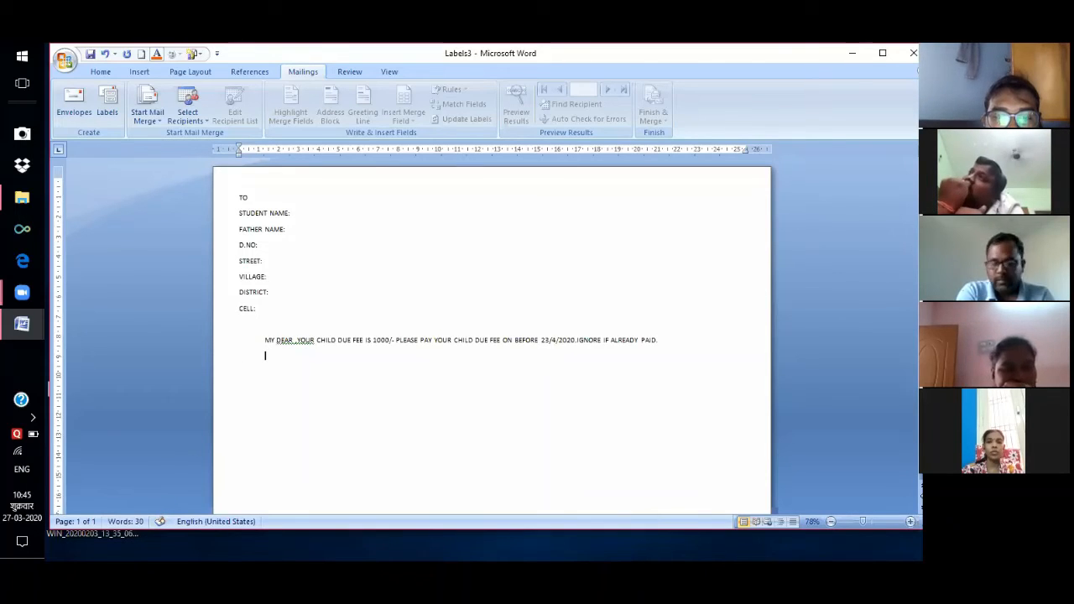
# Add indented FROM and PRINCIPAL sign-off lines below the fee message.
pyautogui.press('Tab')
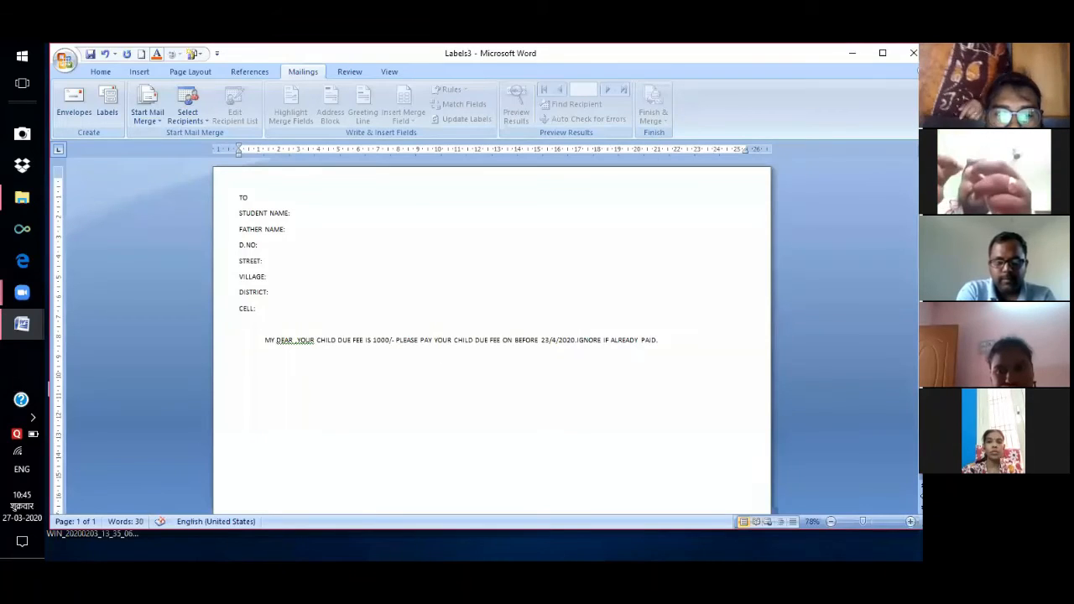
pyautogui.write('FROM')
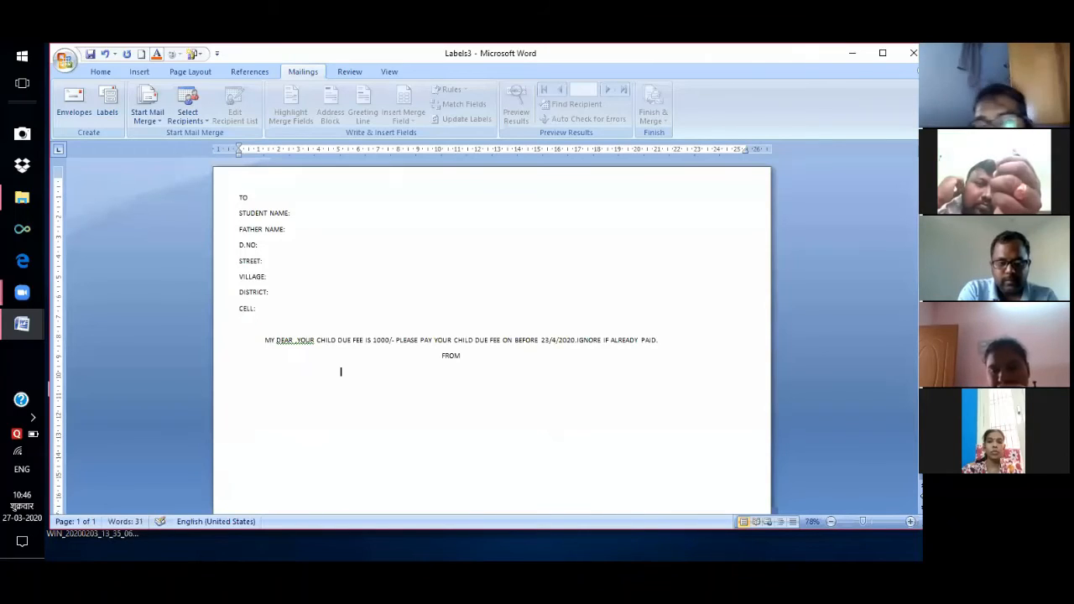
pyautogui.doubleClick(417, 372)
pyautogui.write('PRIN')
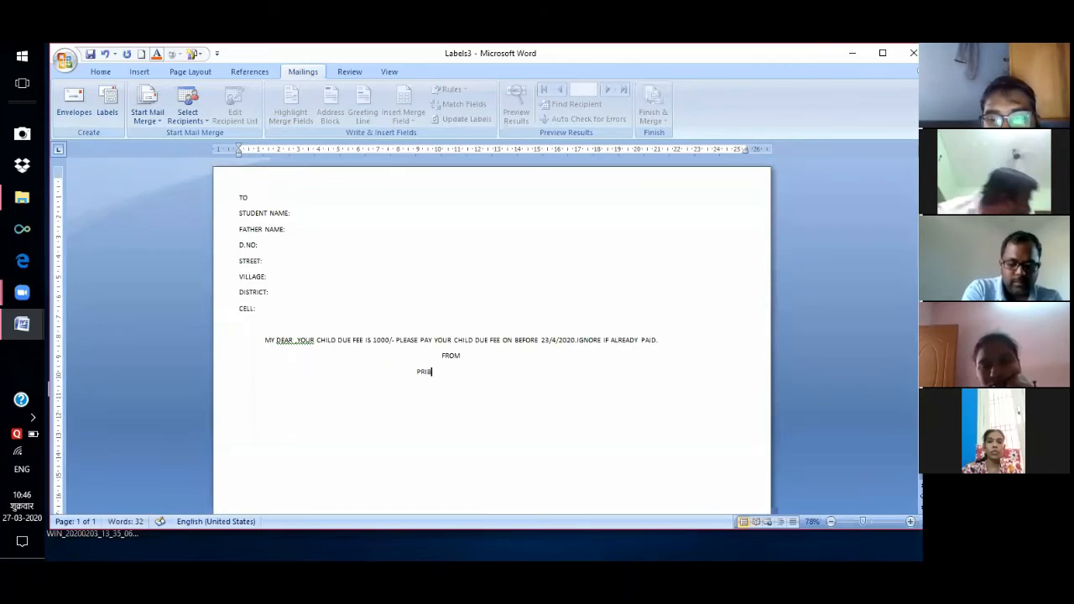
pyautogui.write('CIPAL')
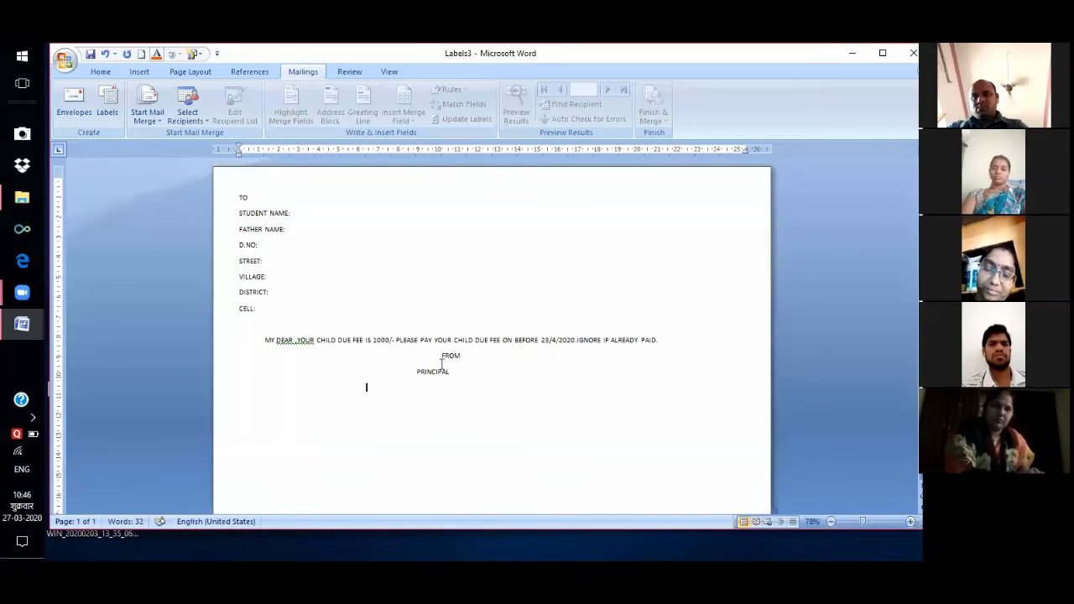
pyautogui.click(412, 372)
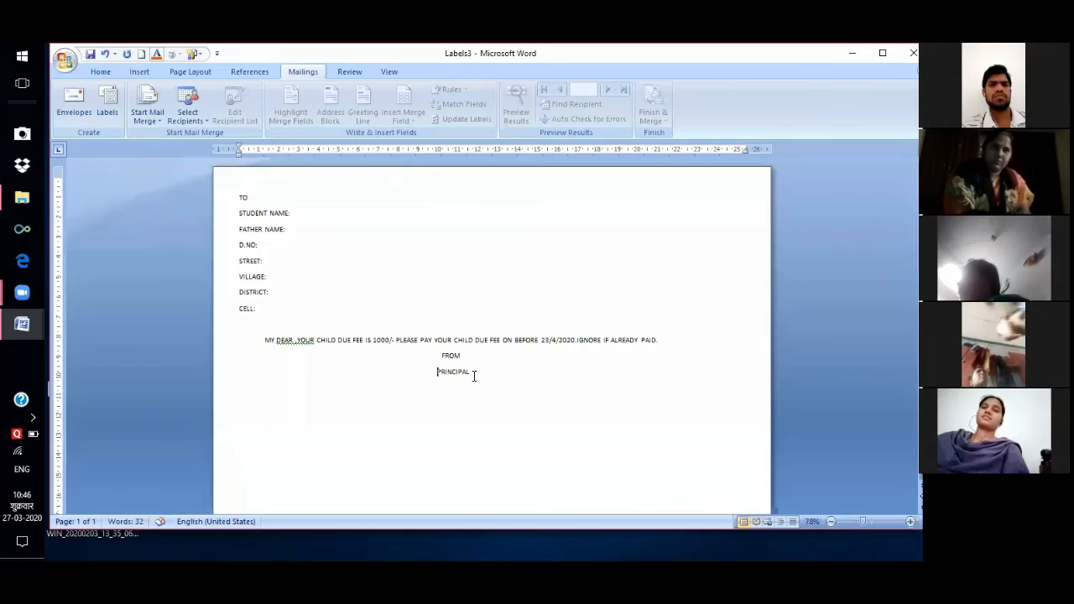
pyautogui.press('End')
pyautogui.press('Return')
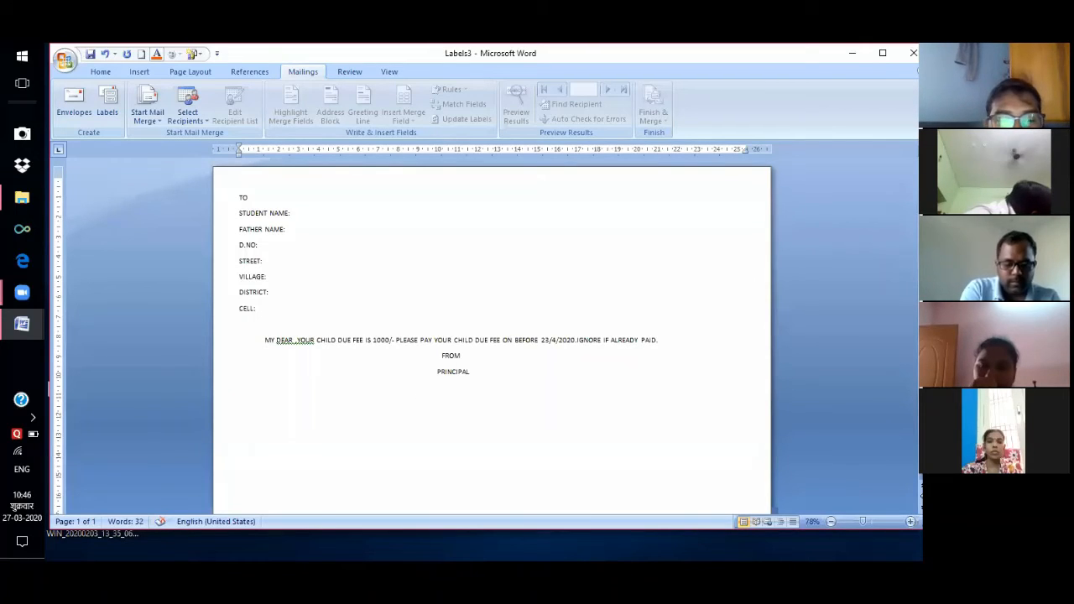
# Add aligned VIJAYA VANI PUBLIC SCHOOL and NANDIKOTKUR lines beneath PRINCIPAL.
pyautogui.write('VIJAYA.')
pyautogui.press('BackSpace')
pyautogui.write('VANI PUBLIC')
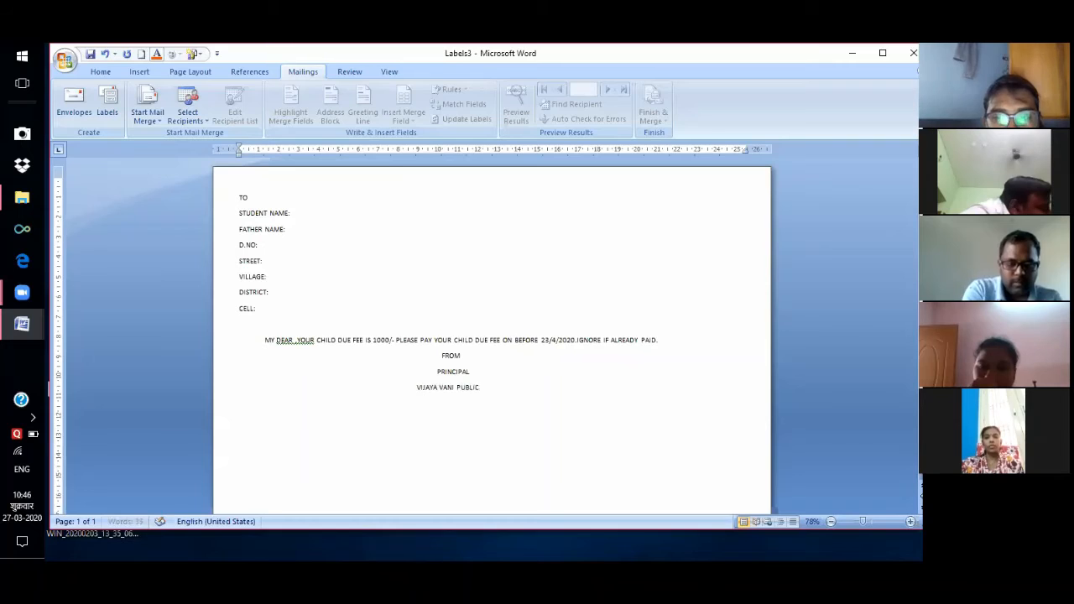
pyautogui.write(' SCHOOL')
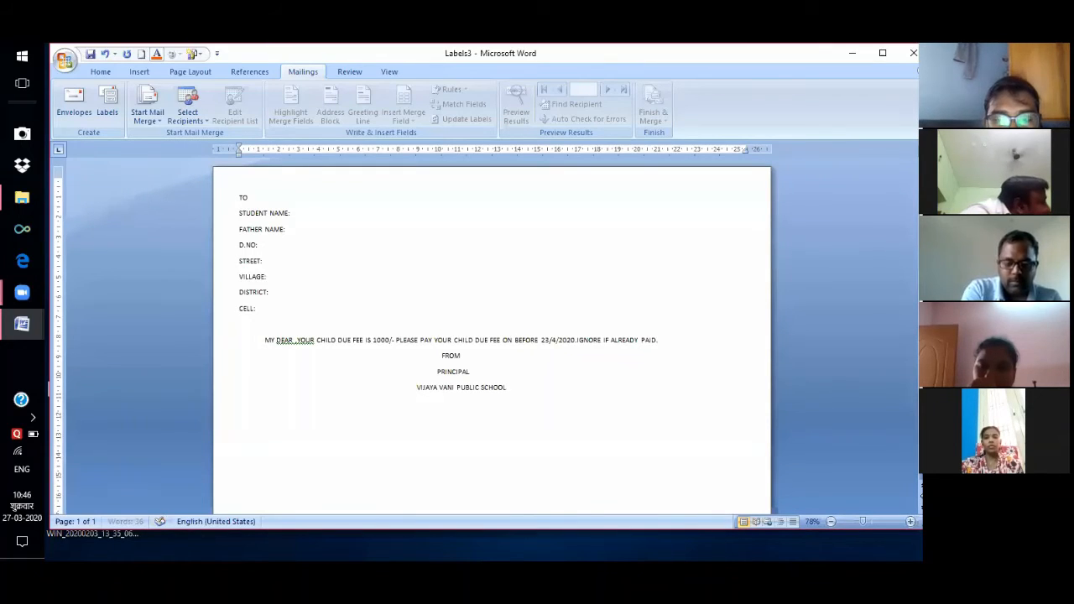
pyautogui.press('Return')
pyautogui.press('Tab')
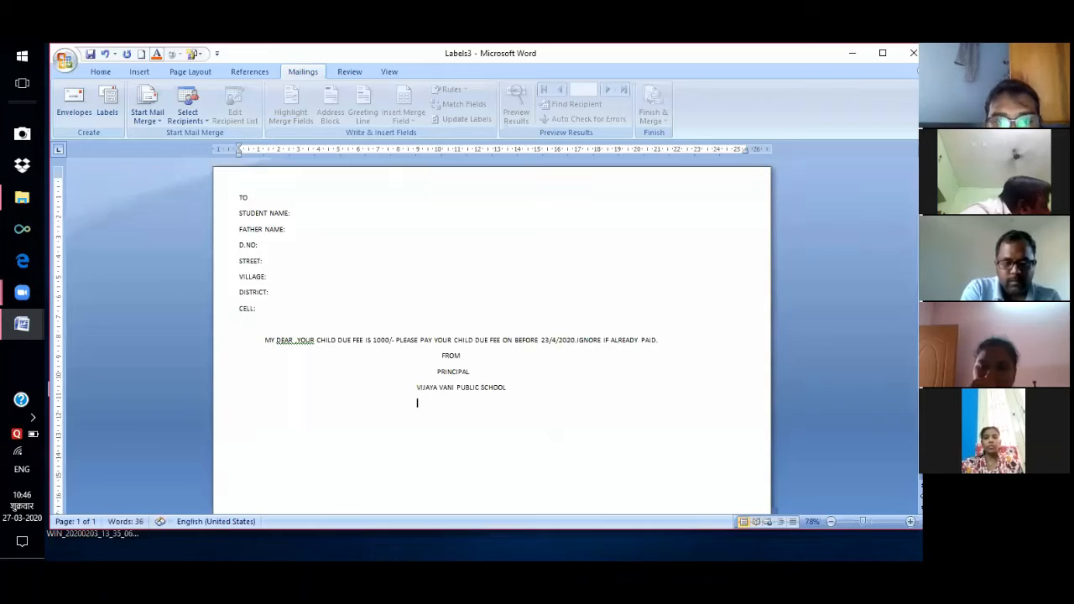
pyautogui.write('NANDIK')
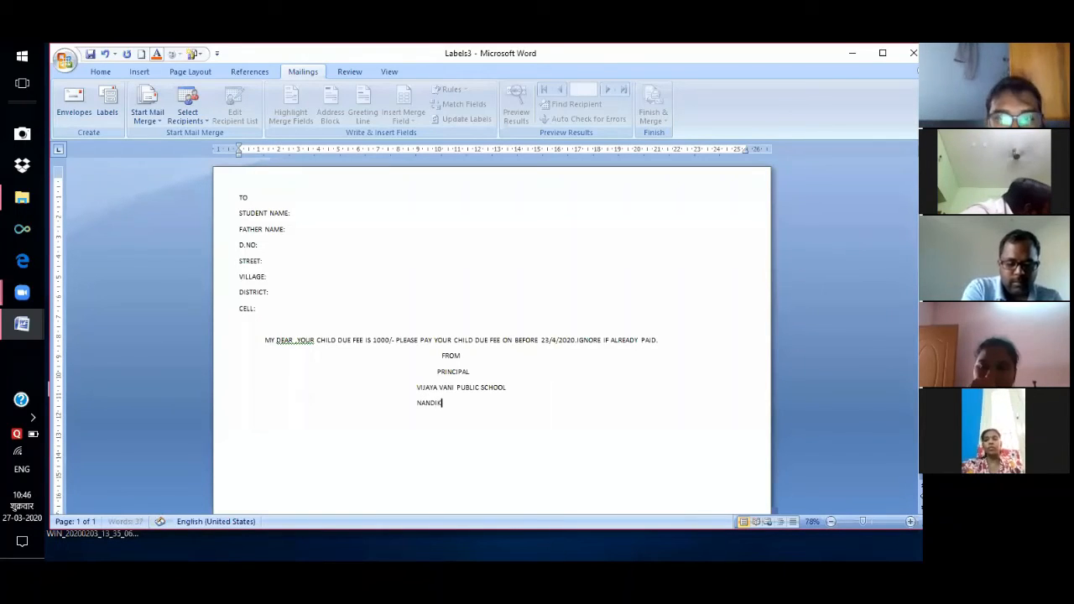
pyautogui.write('TKUR')
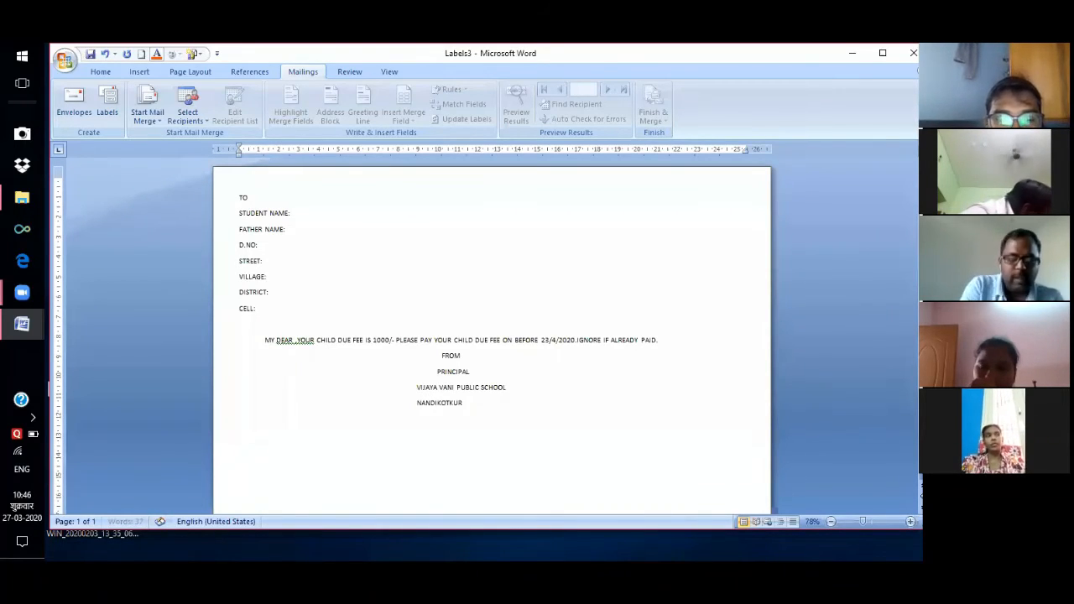
pyautogui.click(418, 387)
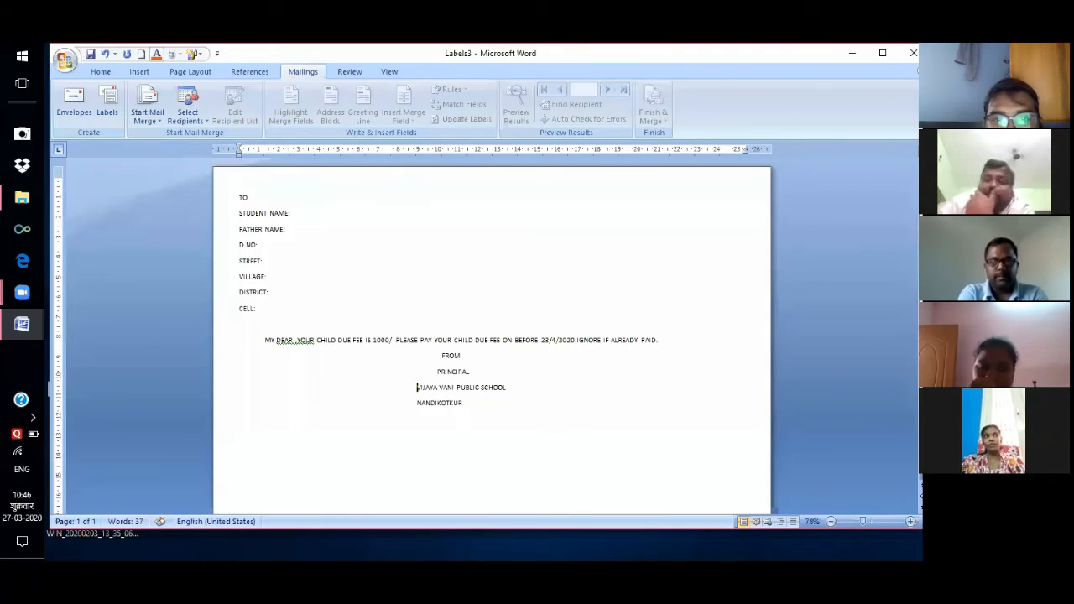
pyautogui.click(413, 406)
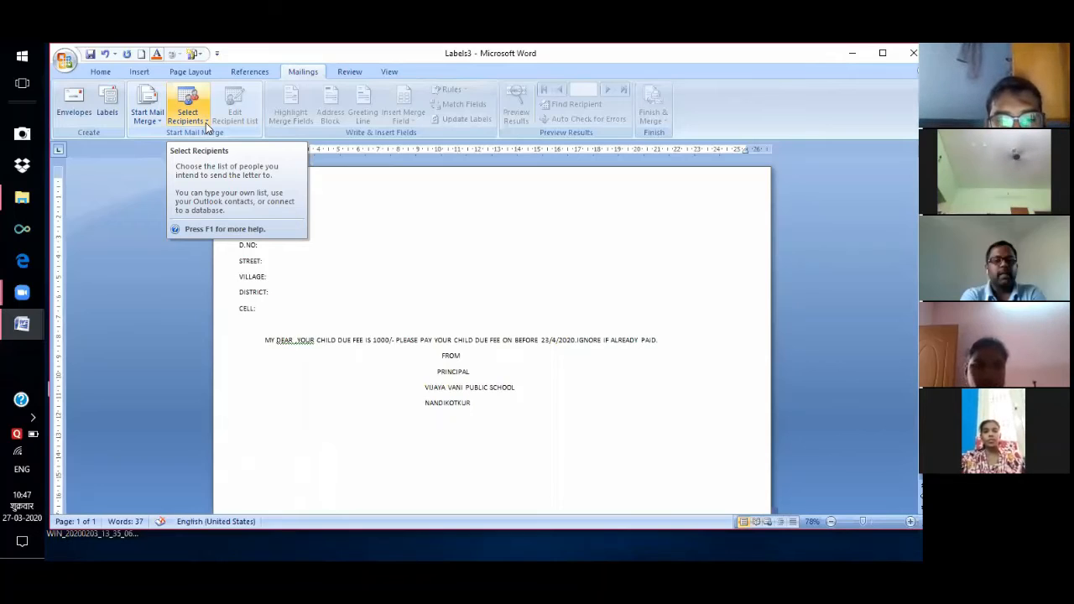
# Dismiss the recipient list choices, then close the leftover Document1 without saving.
pyautogui.click(207, 124)
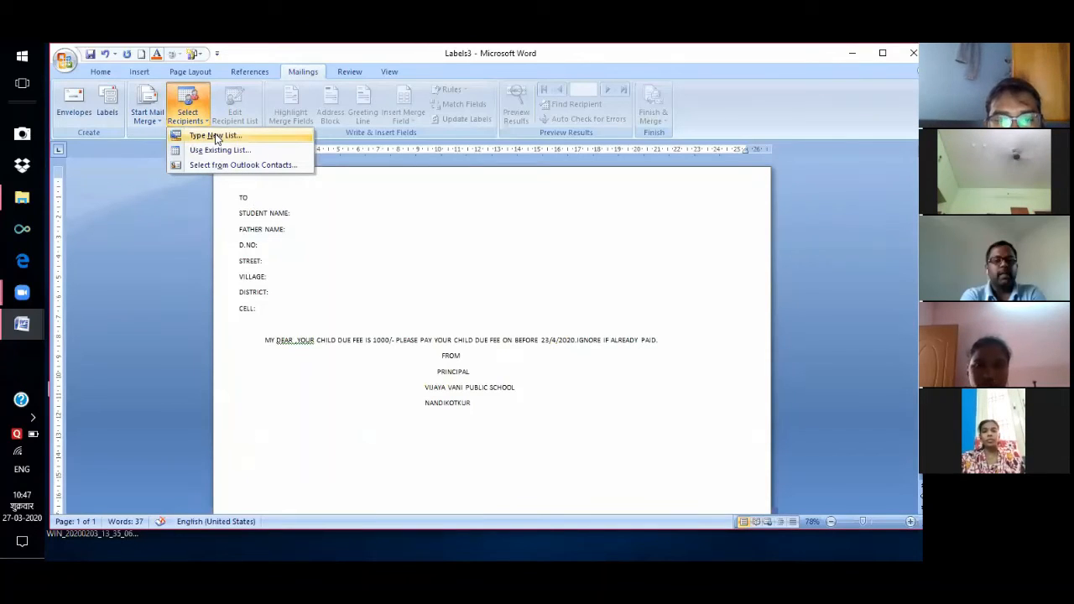
pyautogui.click(662, 181)
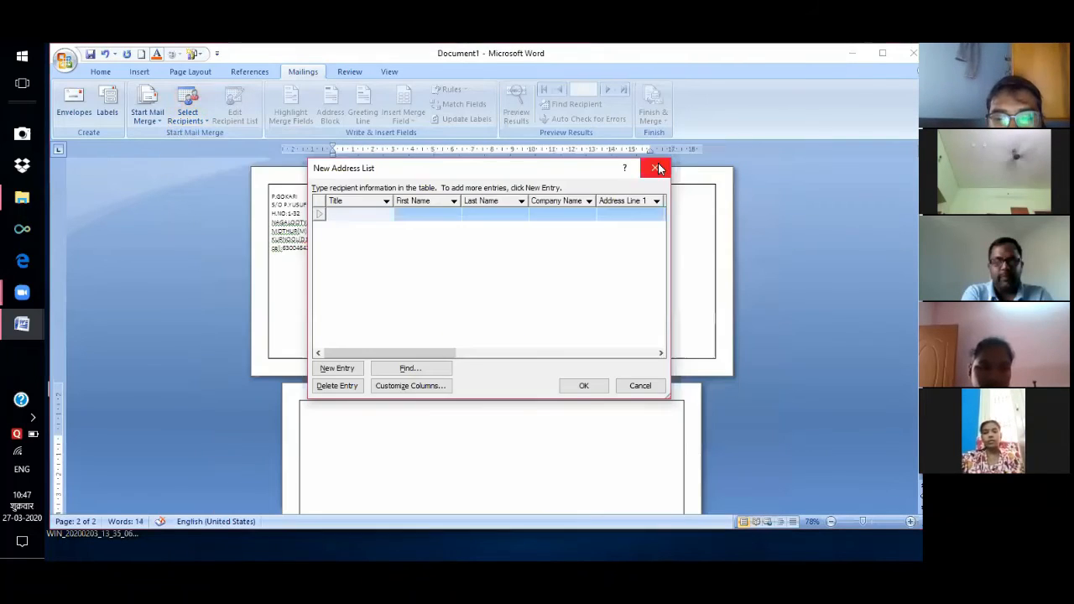
pyautogui.click(652, 168)
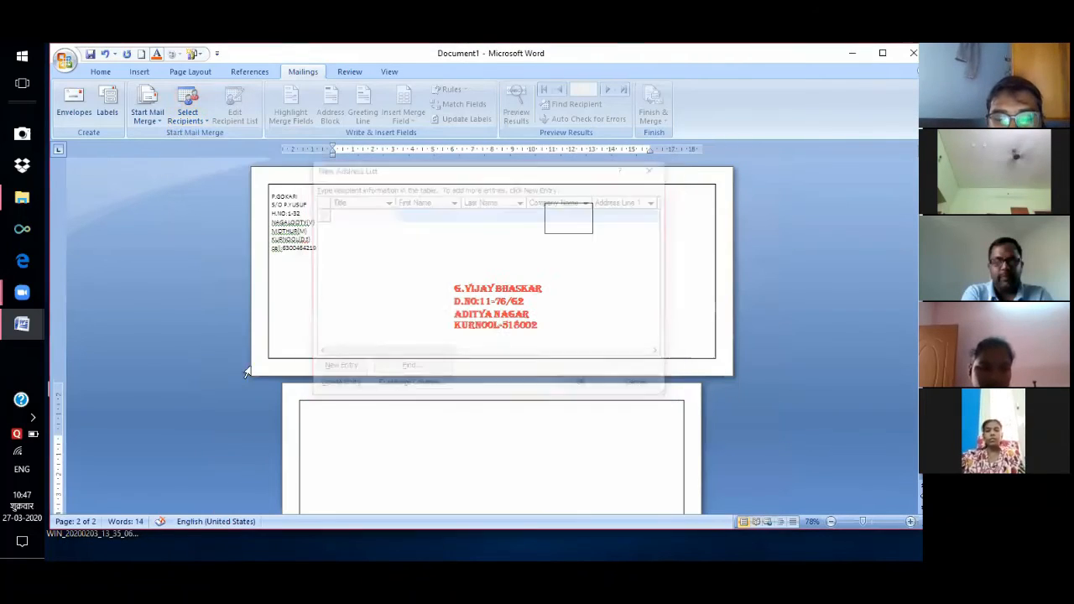
pyautogui.moveTo(25, 322)
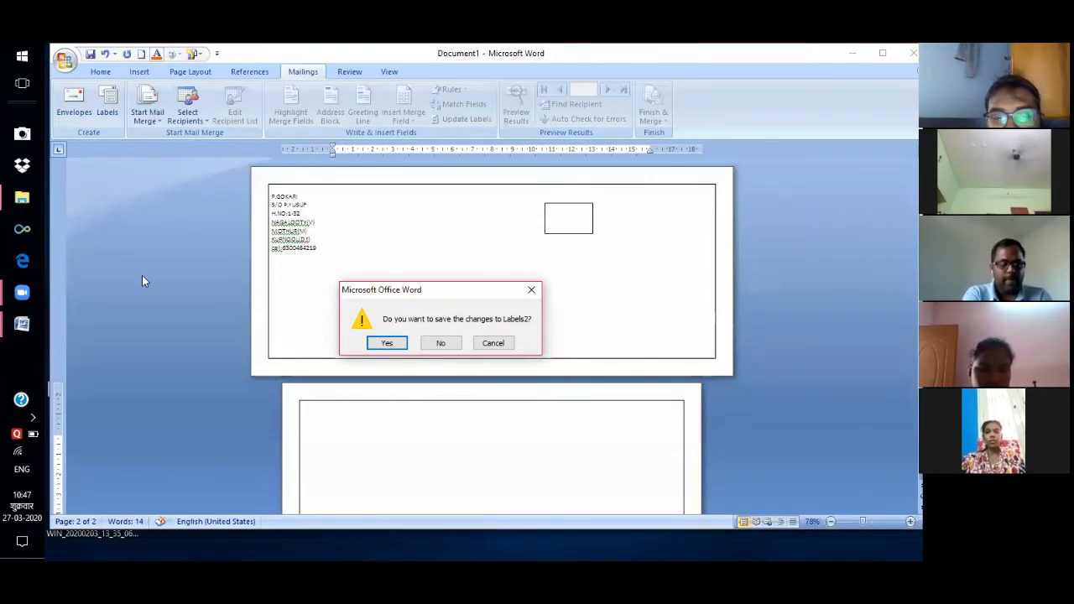
pyautogui.click(179, 233)
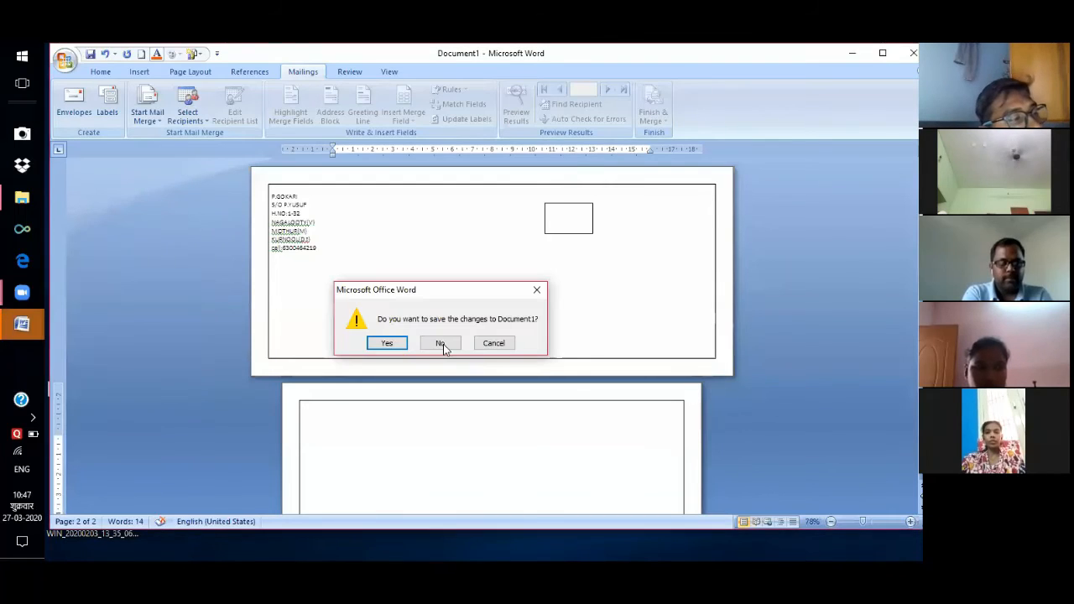
pyautogui.click(442, 343)
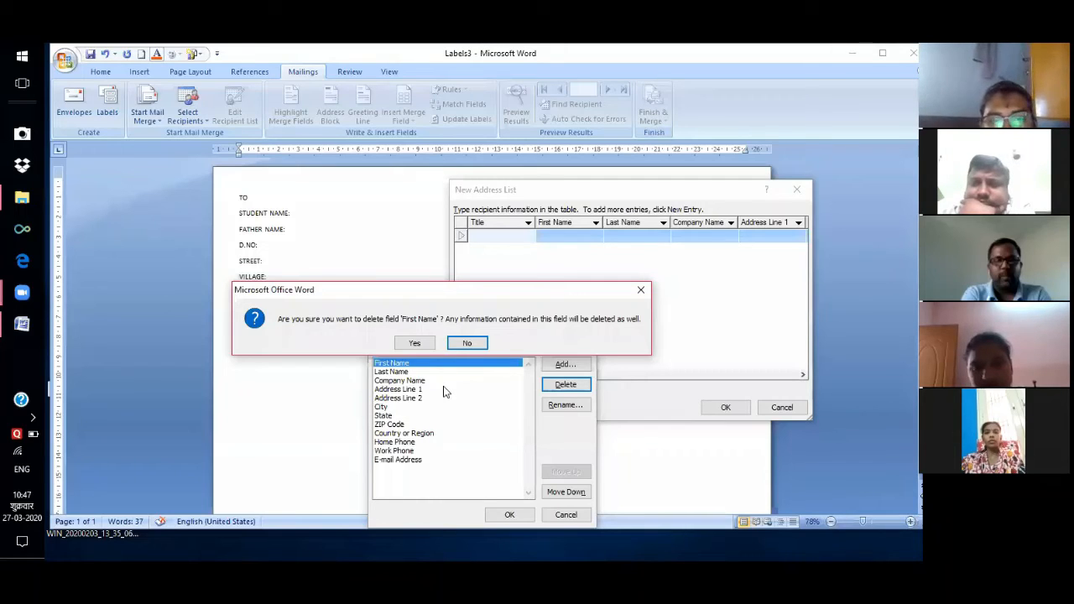
# Delete the First Name, Last Name, Company Name, Address Line 1, Address Line 2 and City fields.
pyautogui.press('y')
pyautogui.press('Return')
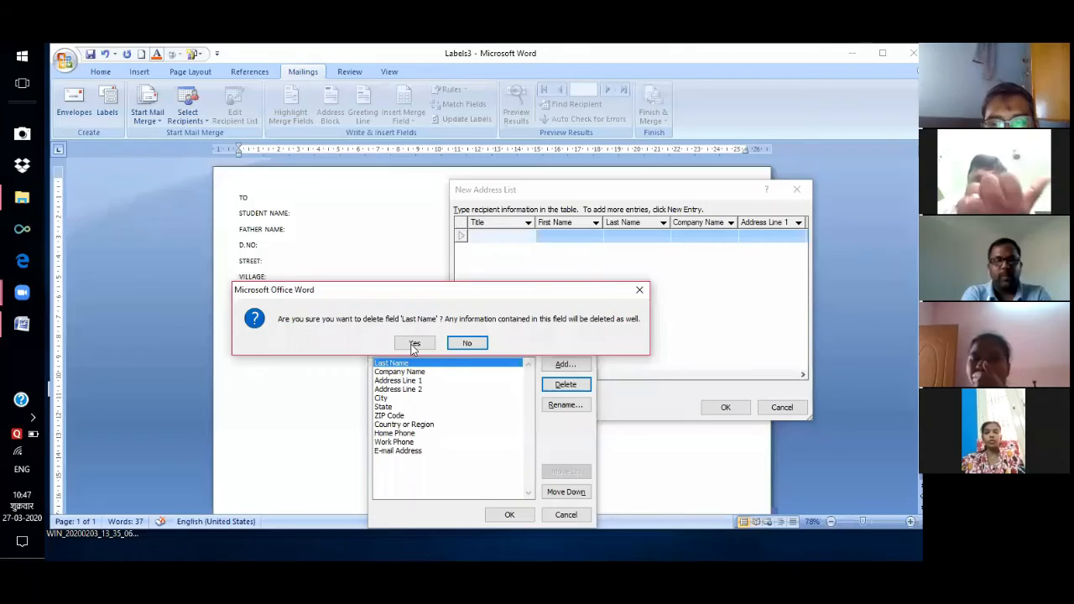
pyautogui.press('y')
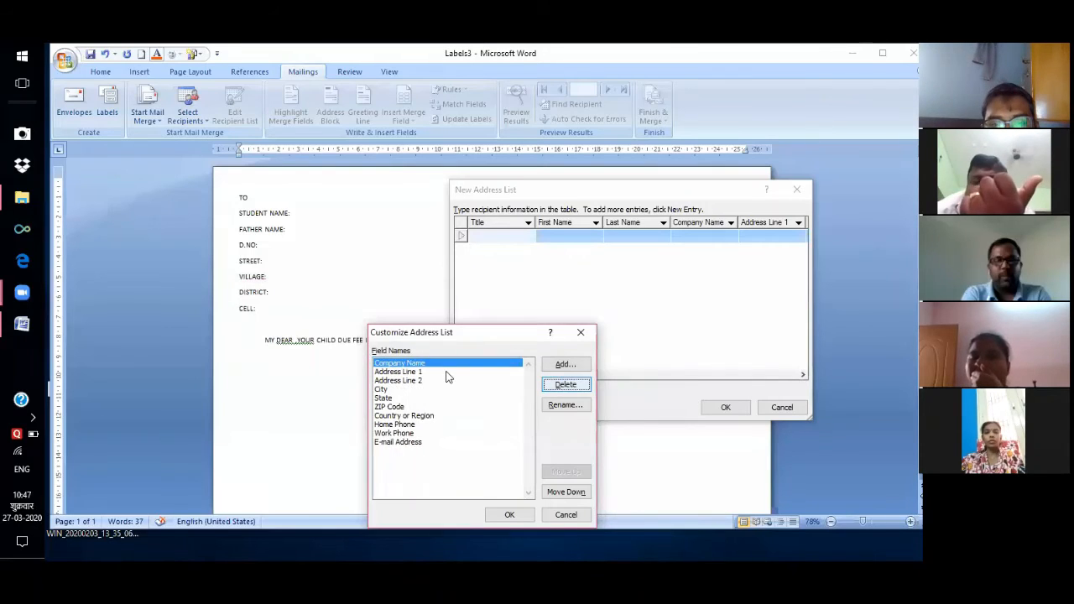
pyautogui.press('Return')
pyautogui.press('y')
pyautogui.press('Return')
pyautogui.press('y')
pyautogui.press('Return')
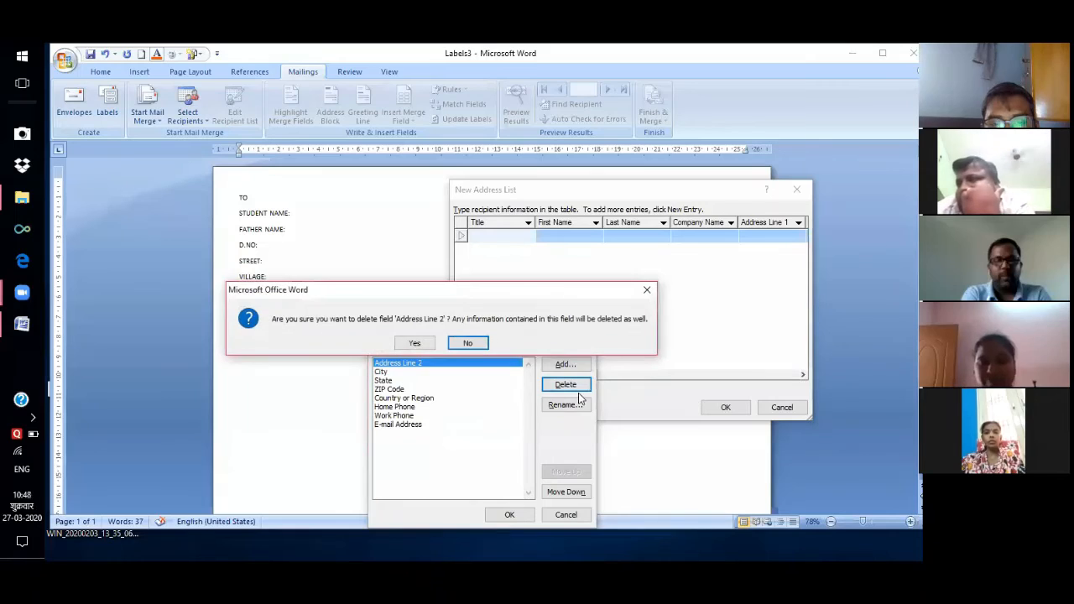
pyautogui.press('y')
pyautogui.press('Return')
pyautogui.press('y')
pyautogui.press('Return')
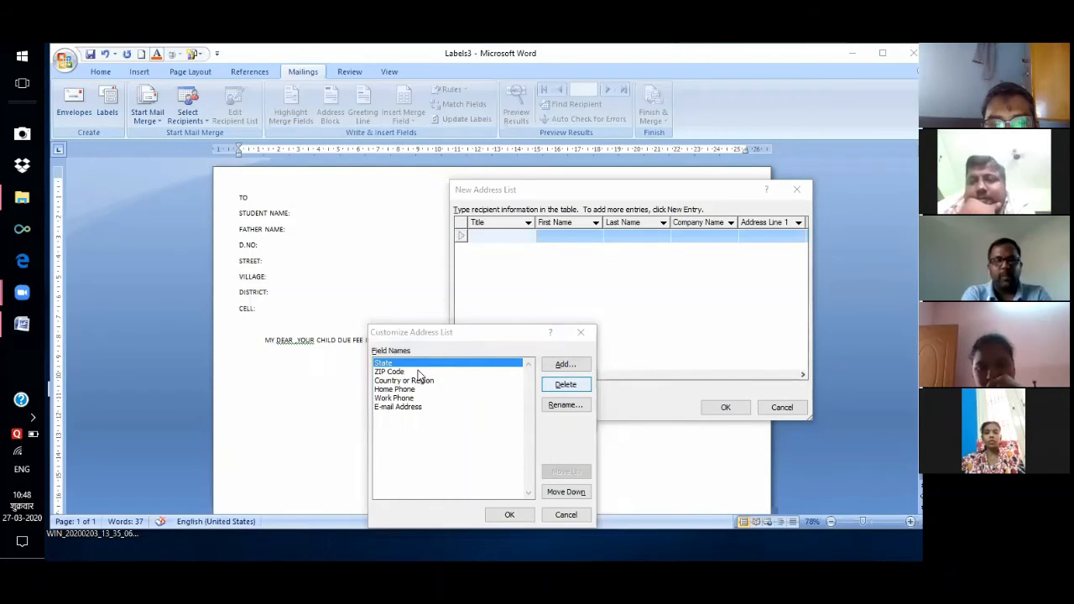
# Delete the State, ZIP Code, Country or Region, Home Phone and Work Phone fields.
pyautogui.press('y')
pyautogui.press('Return')
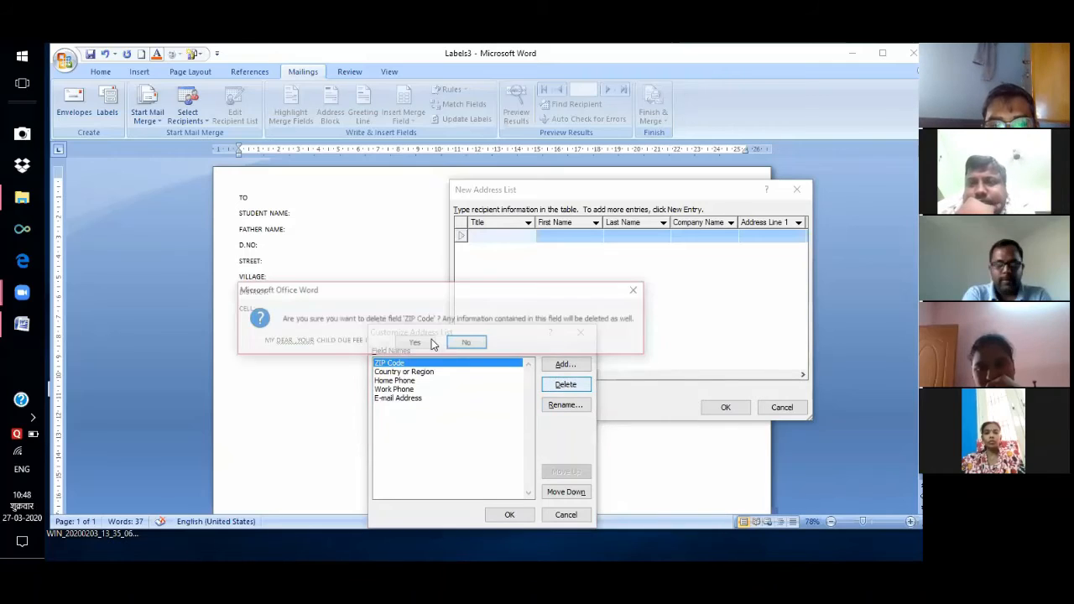
pyautogui.press('y')
pyautogui.click(559, 384)
pyautogui.press('y')
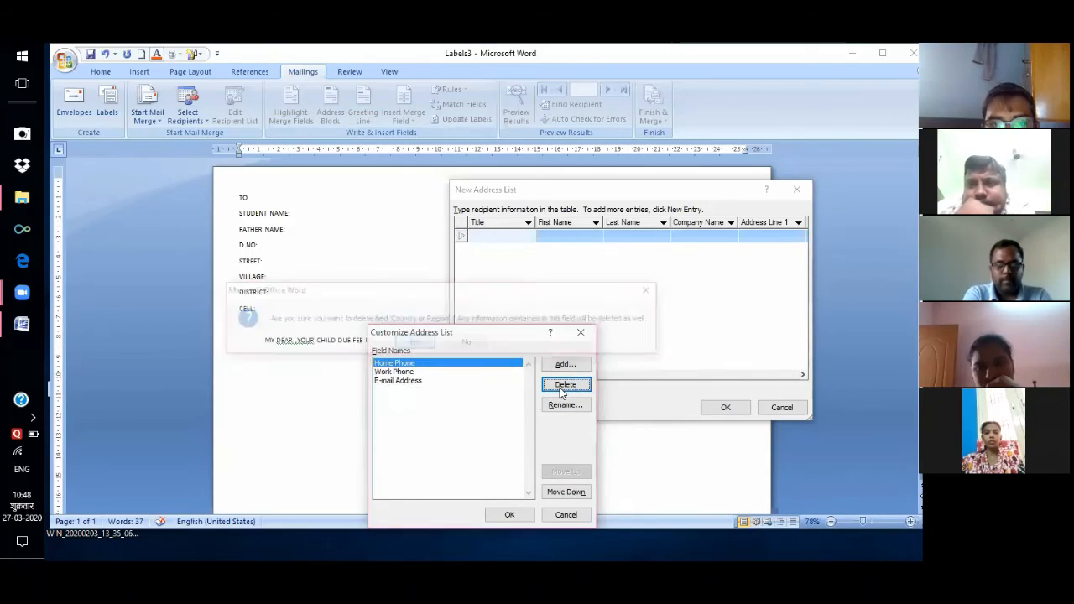
pyautogui.click(564, 388)
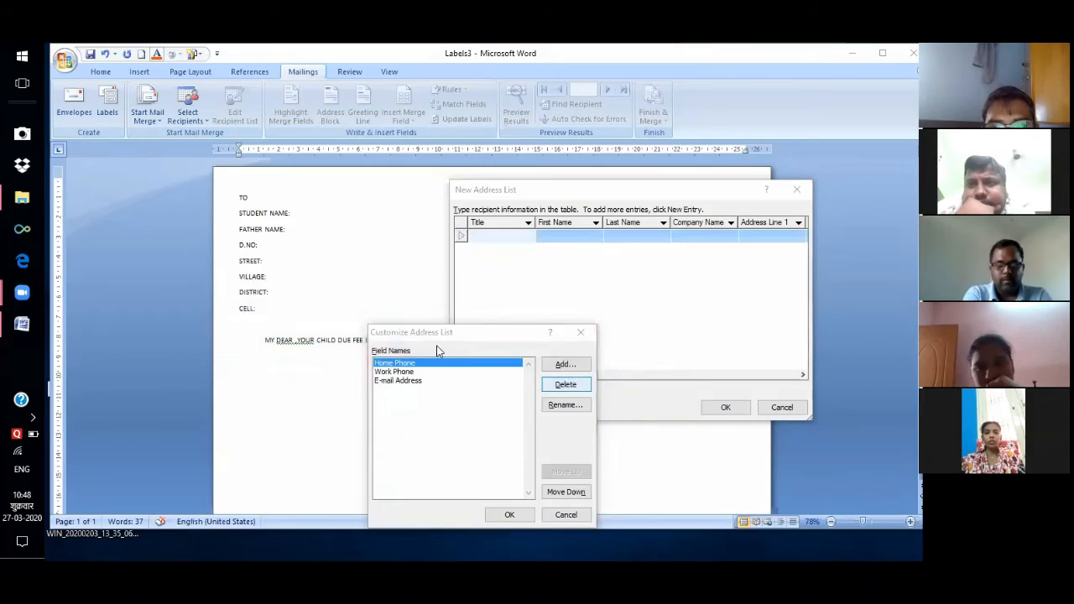
pyautogui.press('y')
pyautogui.click(567, 385)
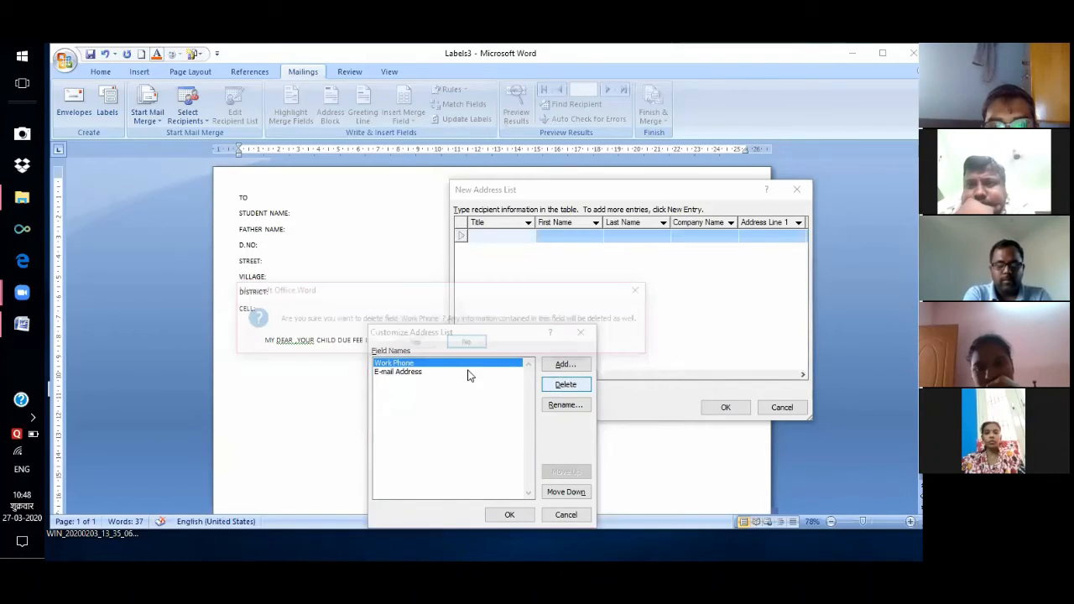
pyautogui.click(417, 343)
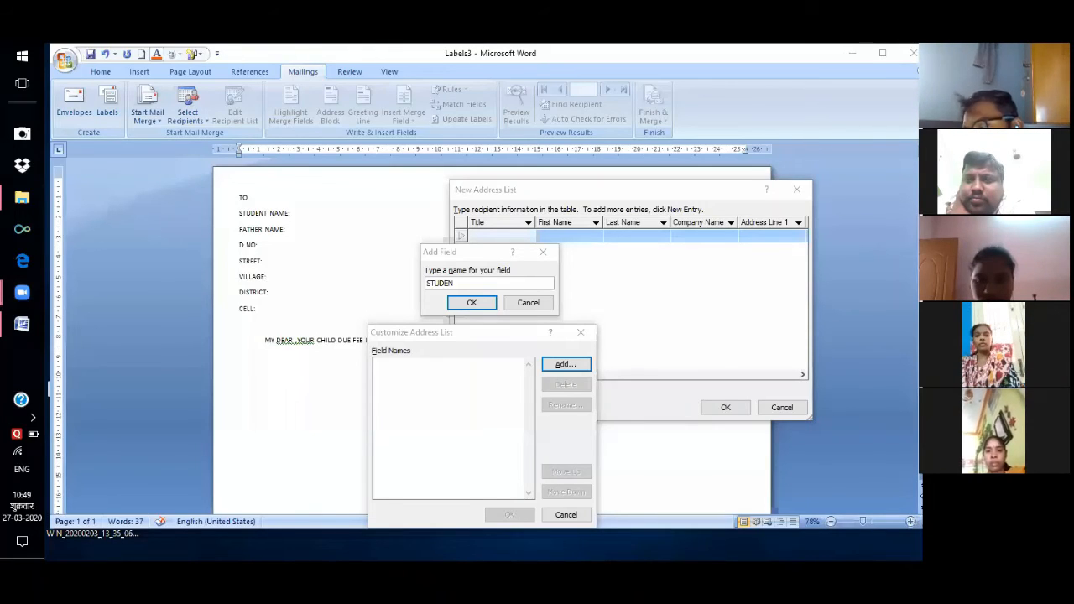
# Add the STUDENT NAME, FATHER NAME and D NO fields to the address list.
pyautogui.click(688, 324)
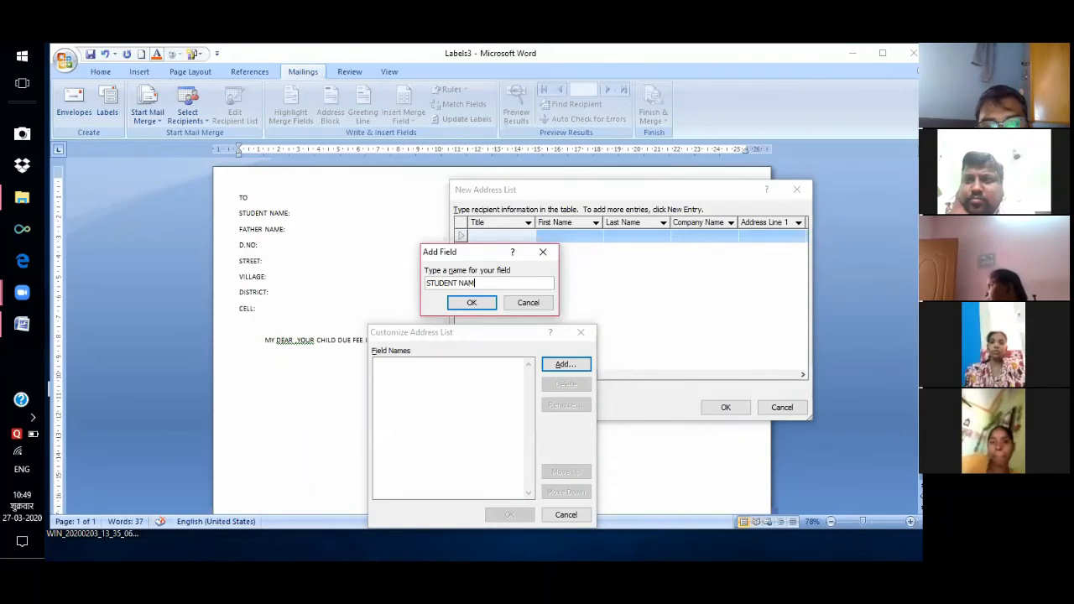
pyautogui.write('E')
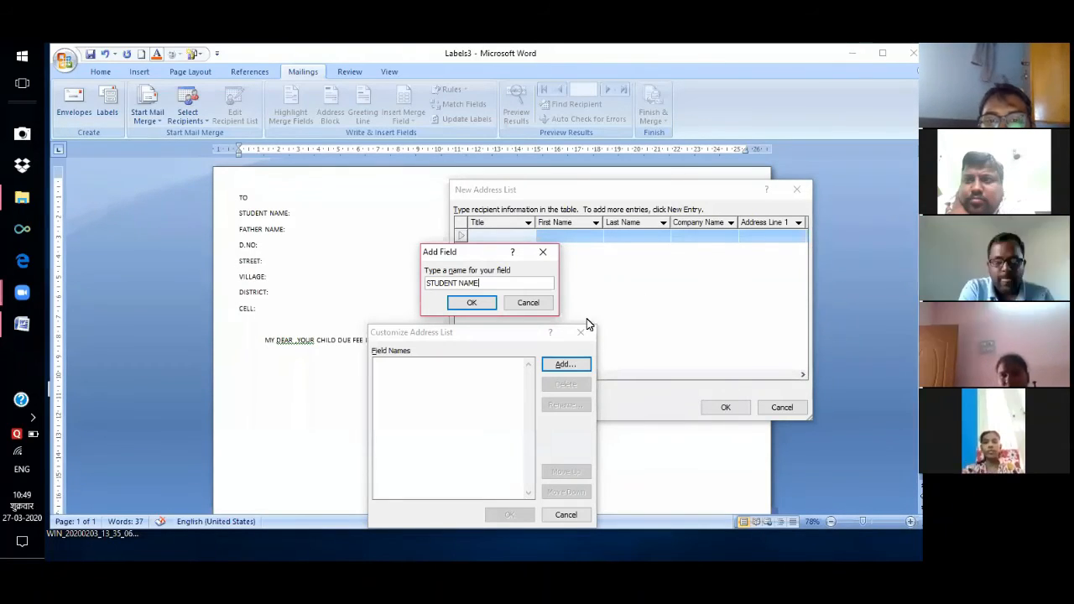
pyautogui.click(475, 304)
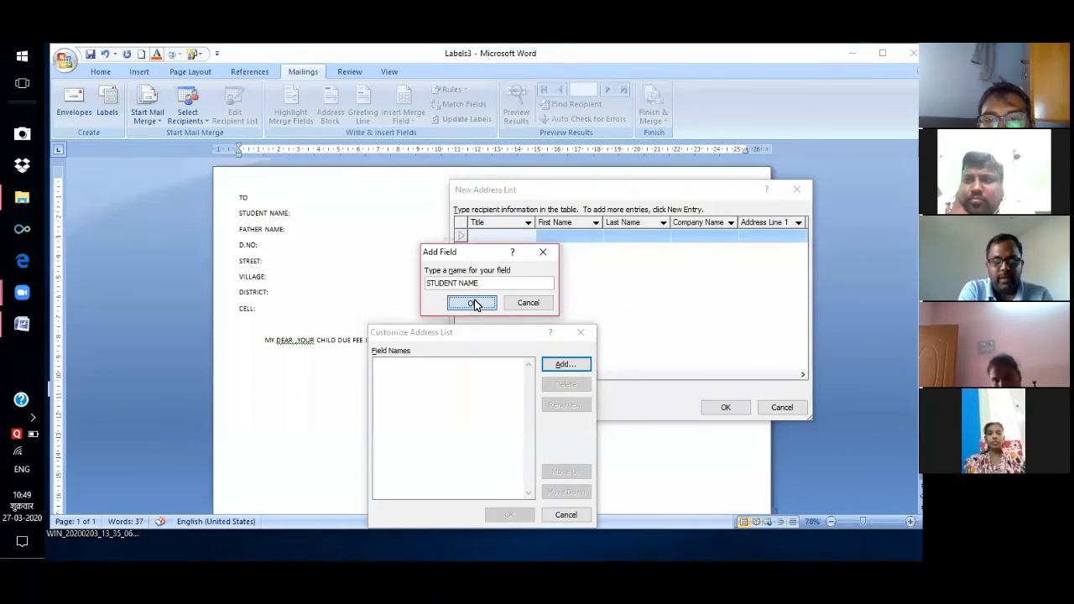
pyautogui.click(562, 366)
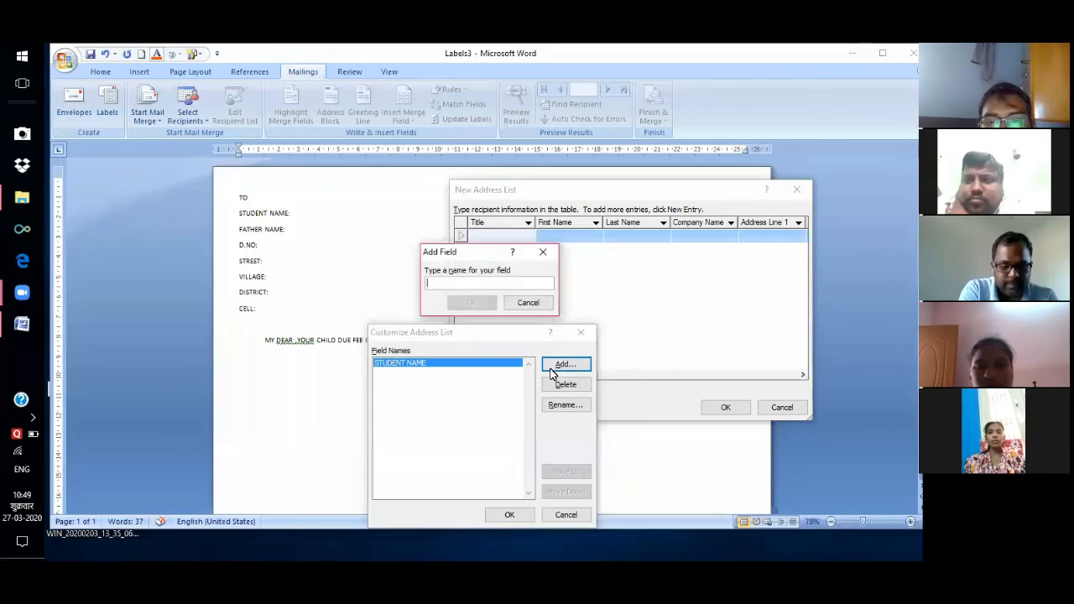
pyautogui.write('FATHER NAME')
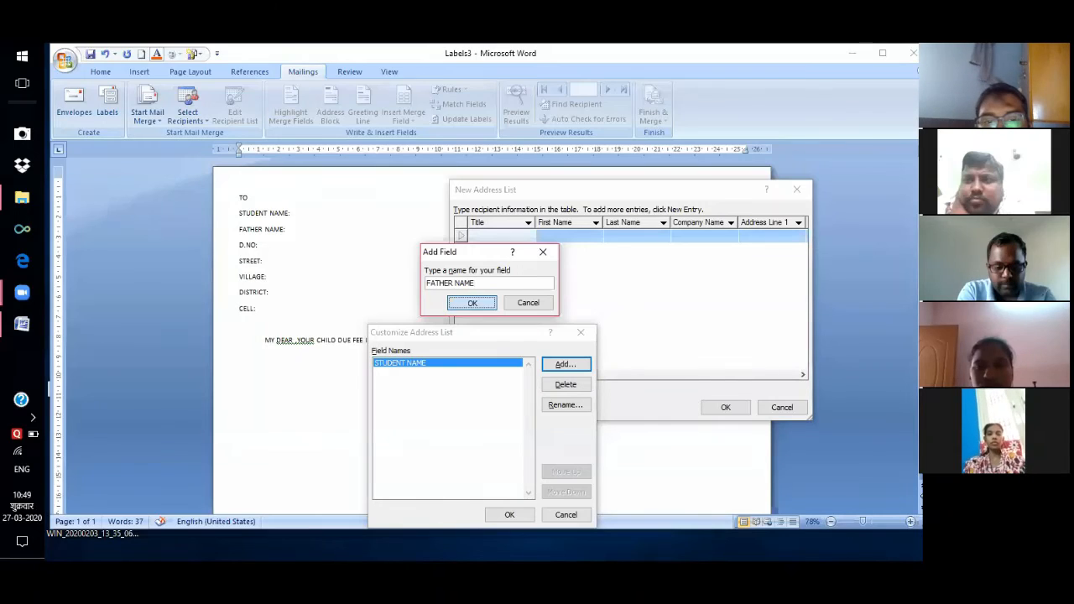
pyautogui.press('Return')
pyautogui.press('Return')
pyautogui.write('D NO')
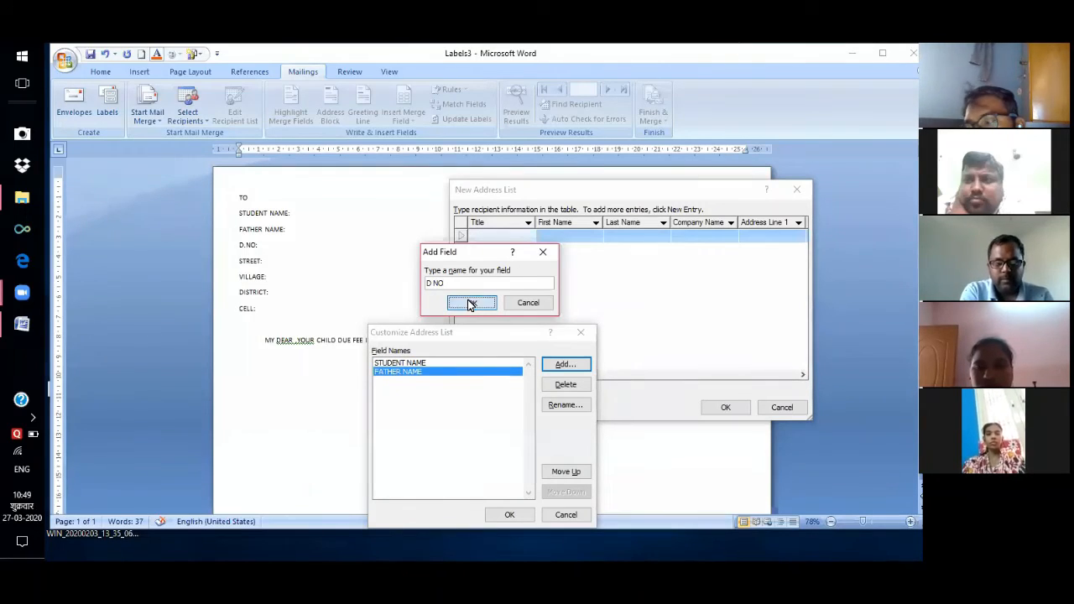
pyautogui.click(471, 305)
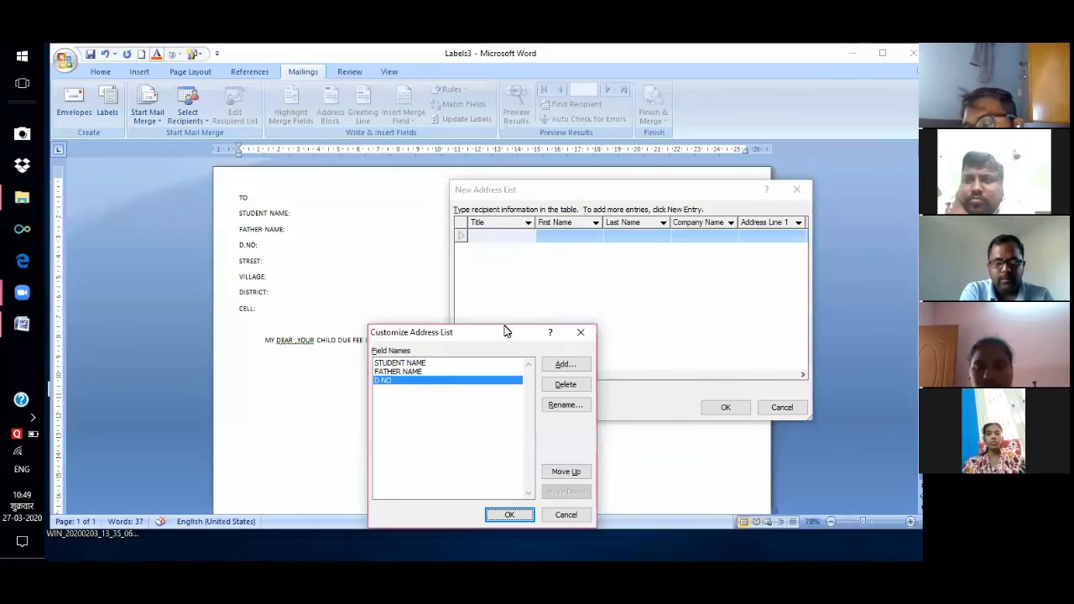
# Add the STREET, VILLAGE, DISTRICT and CELL fields to the address list.
pyautogui.click(564, 366)
pyautogui.write('STREET')
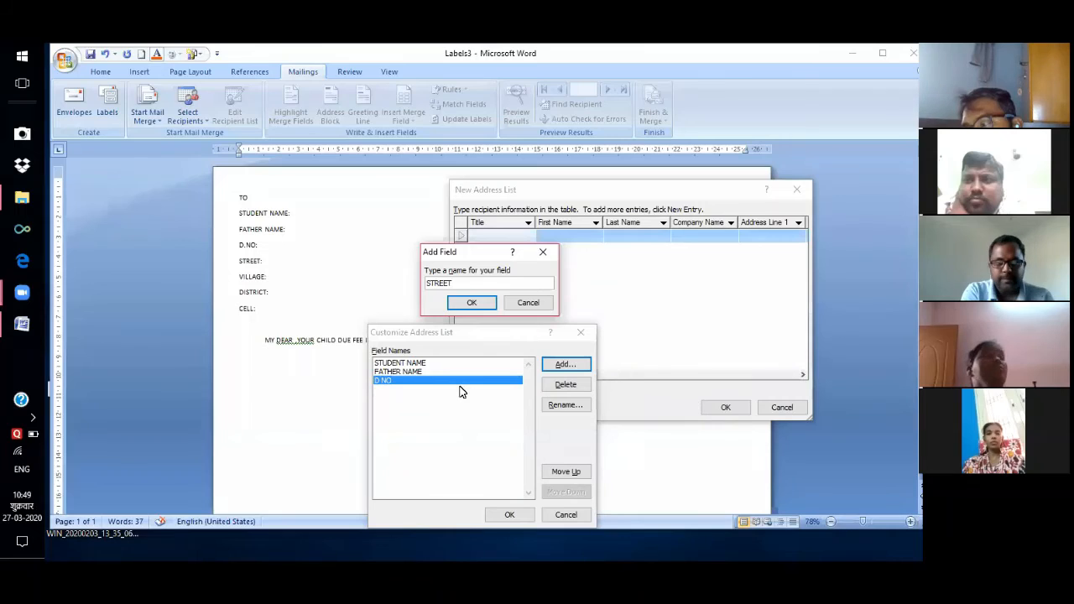
pyautogui.click(472, 304)
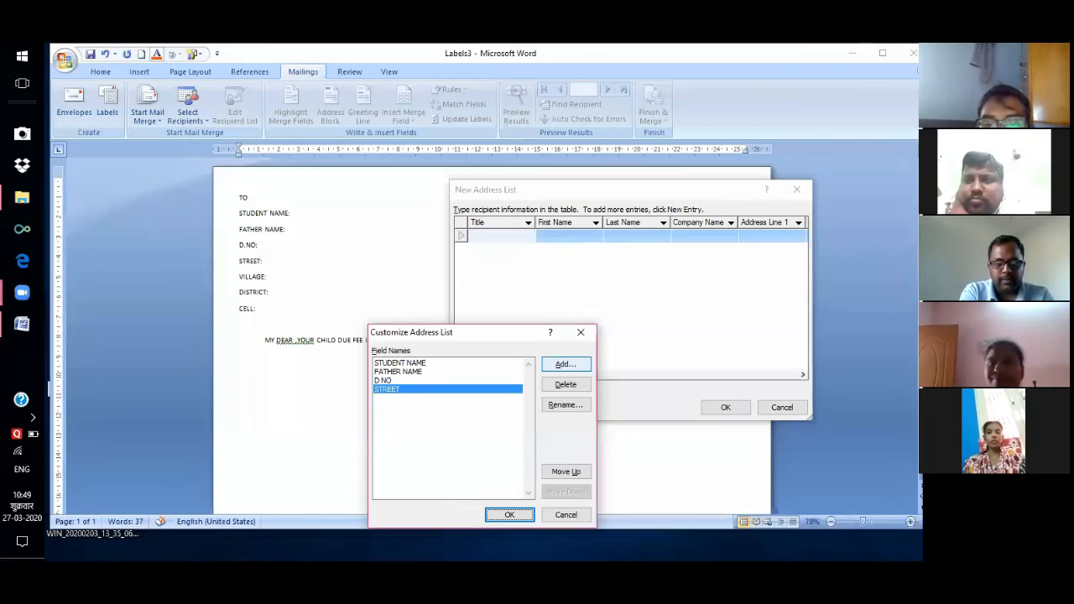
pyautogui.click(566, 364)
pyautogui.write('VILLAGE')
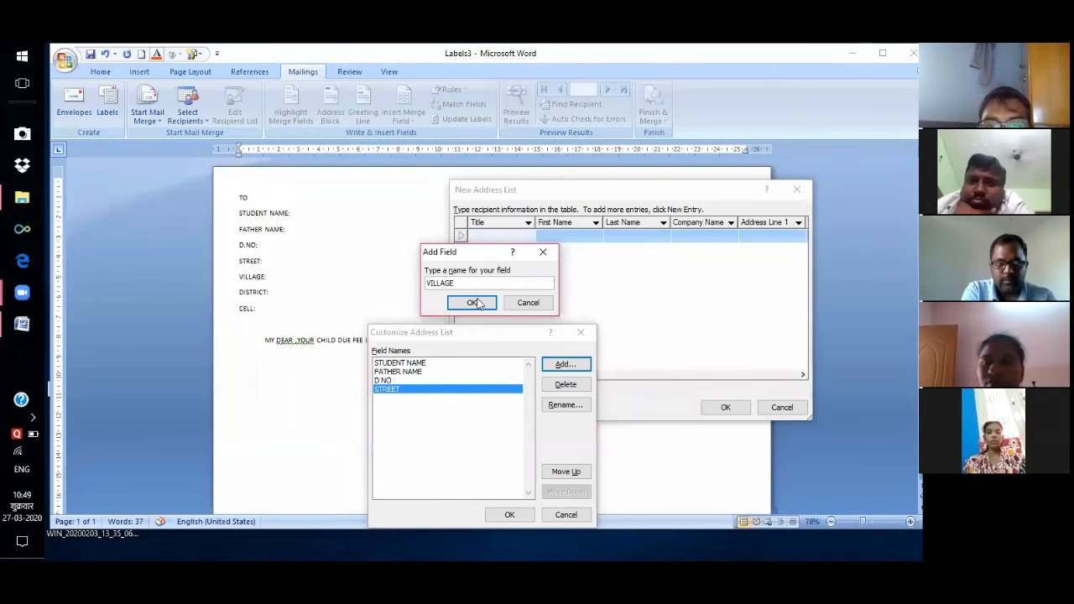
pyautogui.click(475, 303)
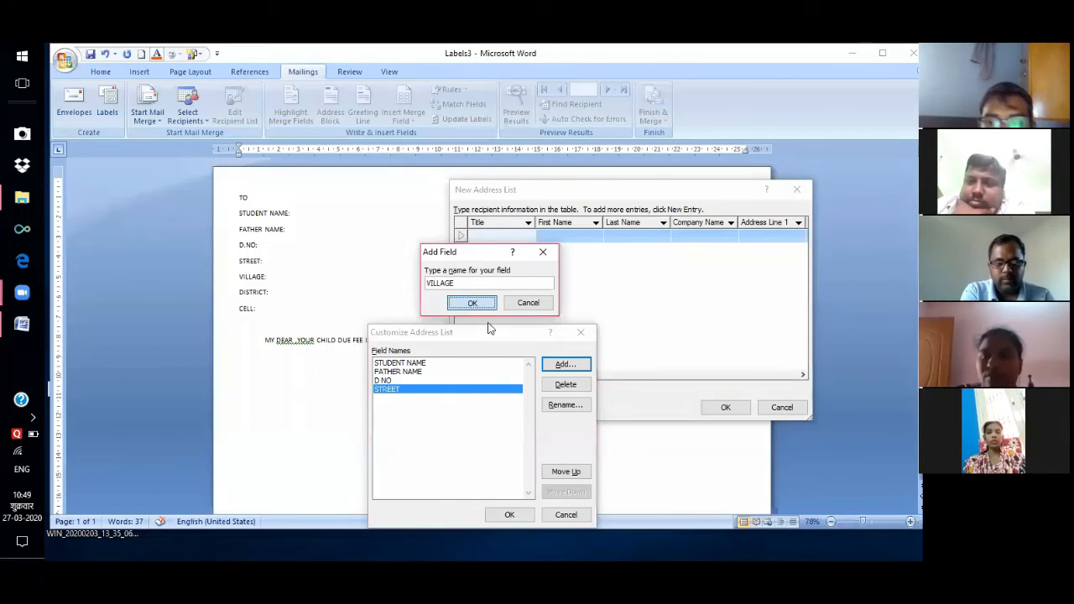
pyautogui.click(565, 364)
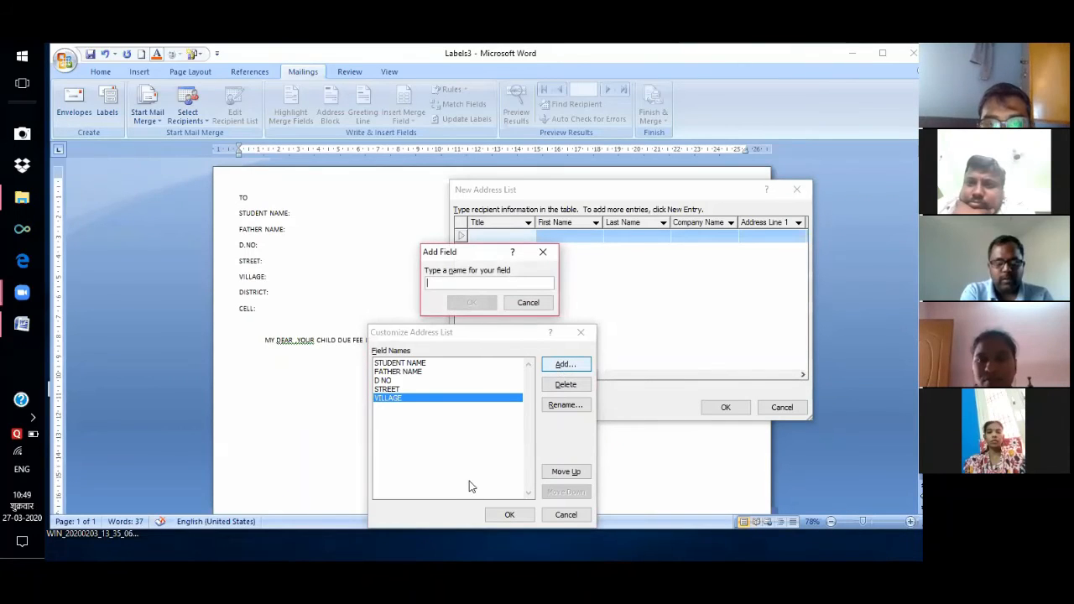
pyautogui.write('DISTRICT')
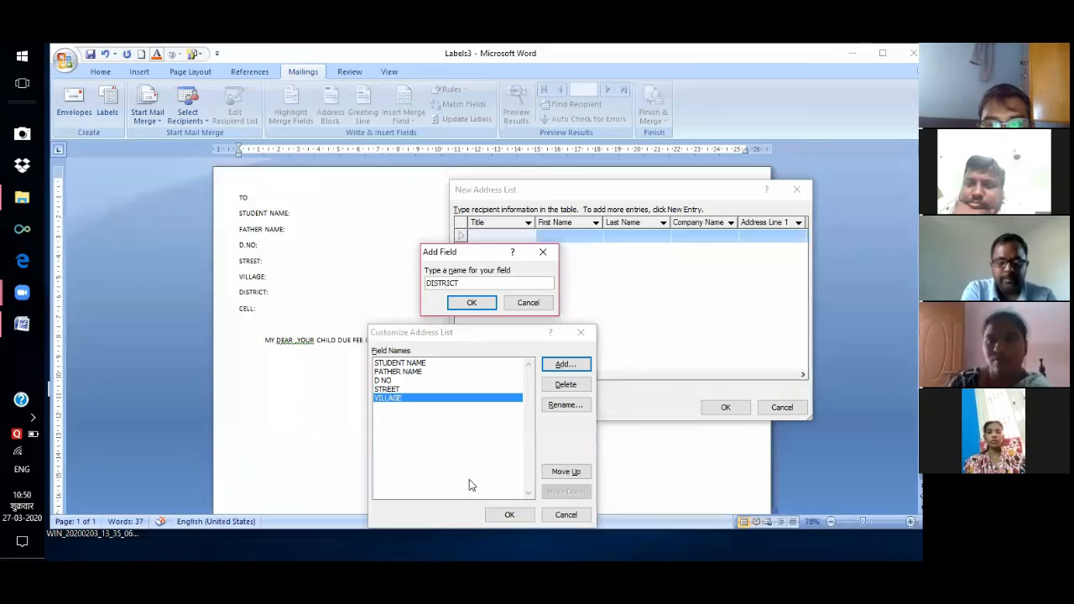
pyautogui.click(473, 304)
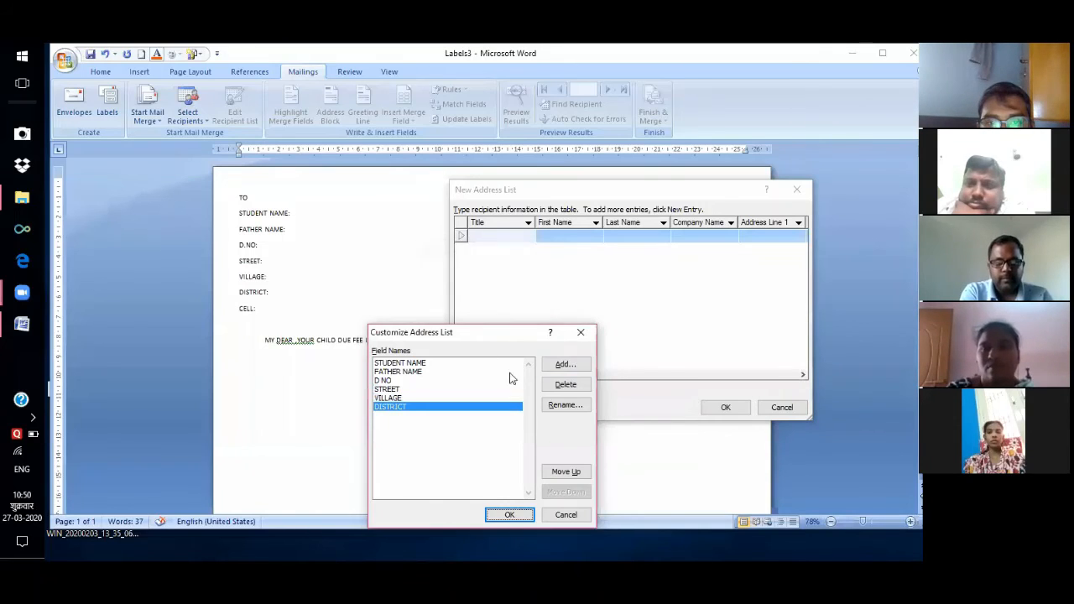
pyautogui.click(564, 365)
pyautogui.write('CELL')
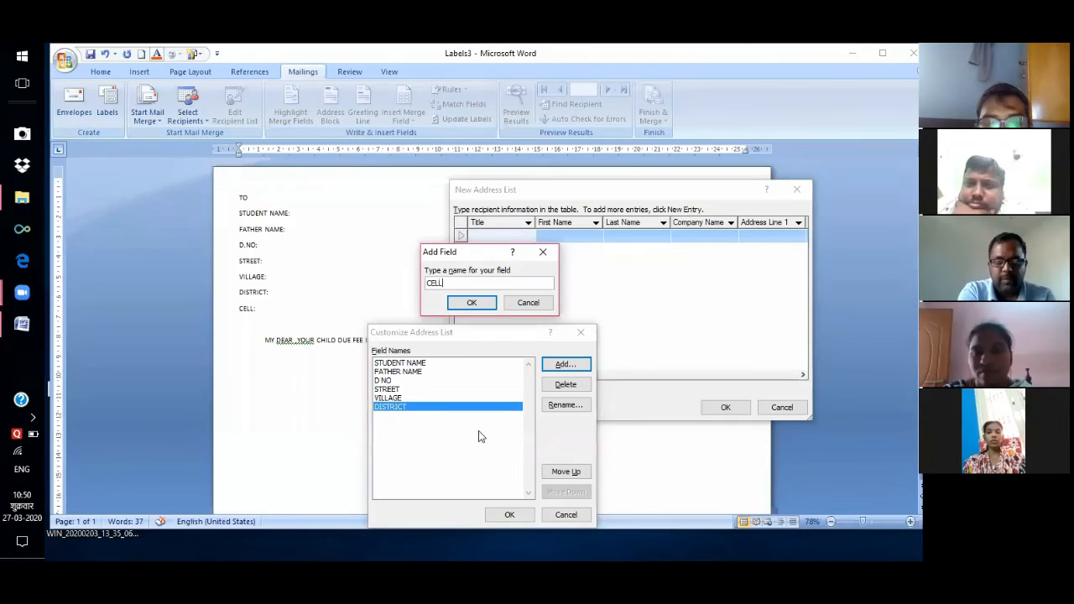
pyautogui.click(473, 304)
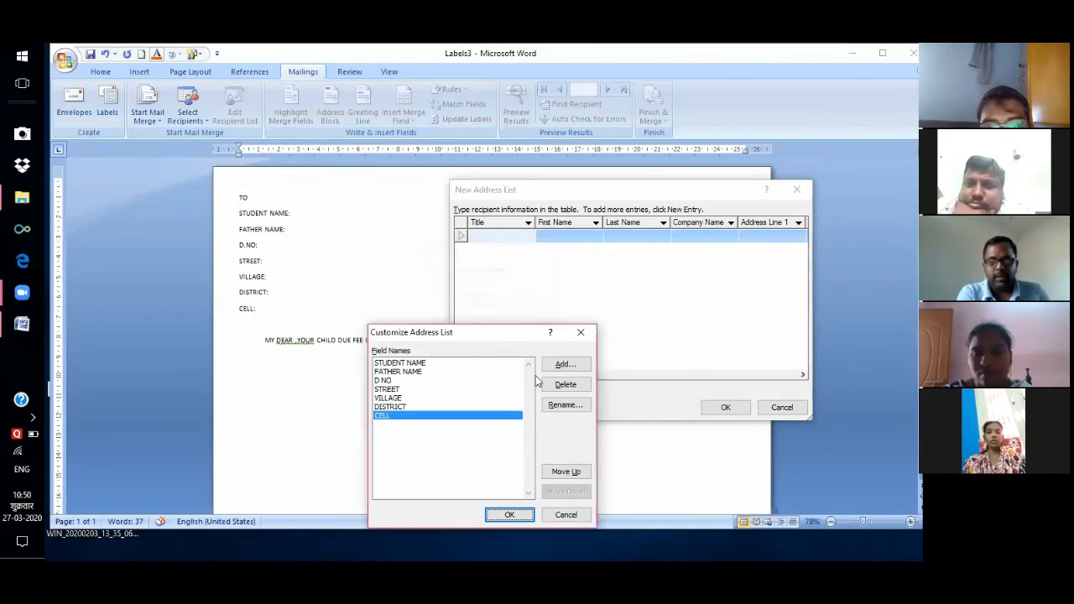
# Enter the first student's name, father's name, door number, street, village, district and cell number.
pyautogui.click(506, 514)
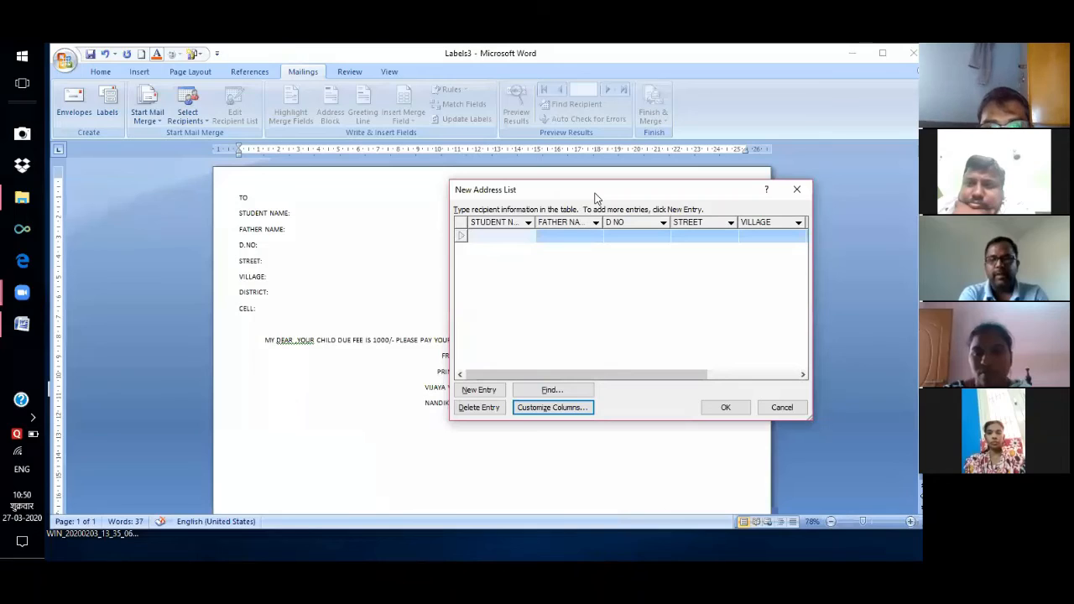
pyautogui.moveTo(594, 197); pyautogui.dragTo(427, 204)
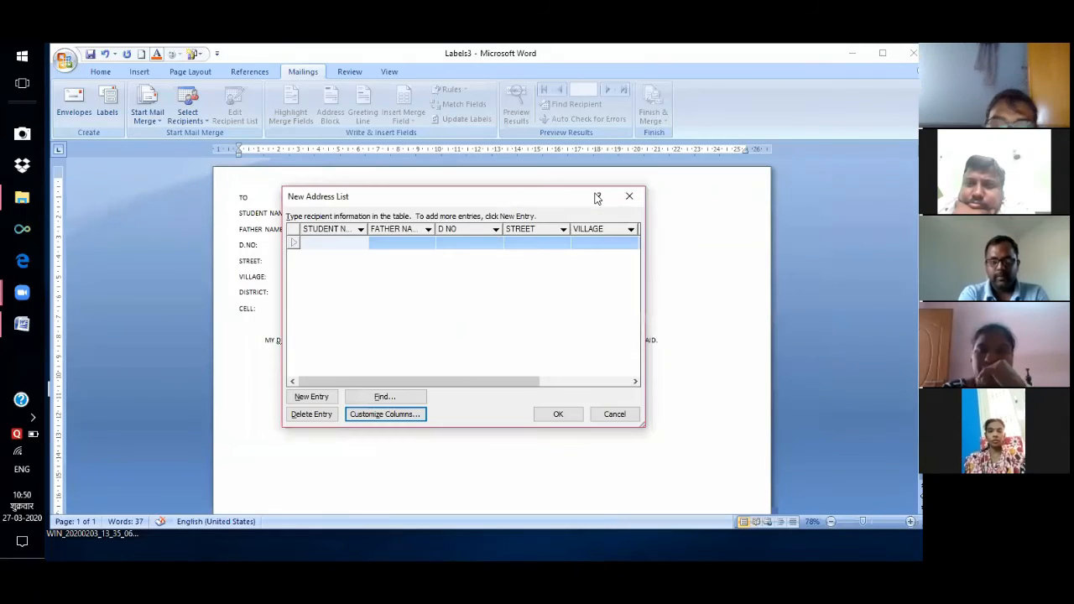
pyautogui.write('P.GOKARI')
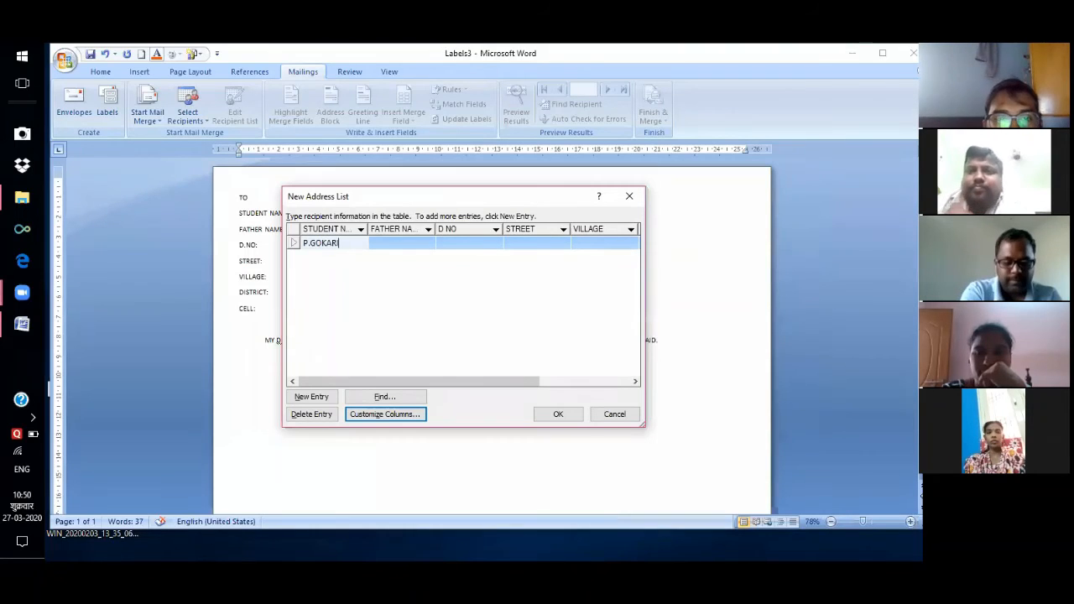
pyautogui.press('Tab')
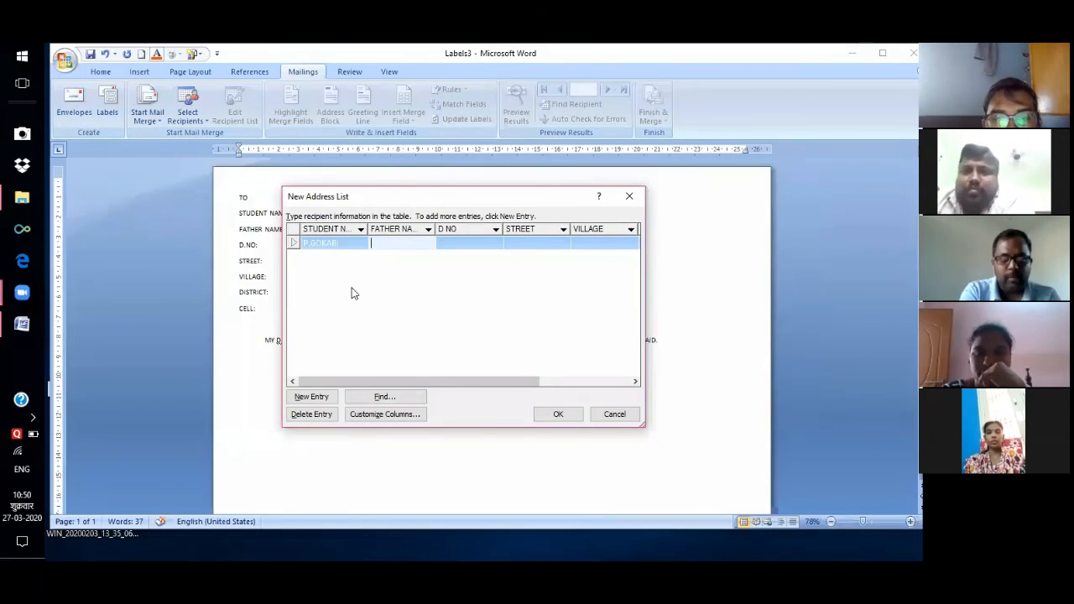
pyautogui.write('P')
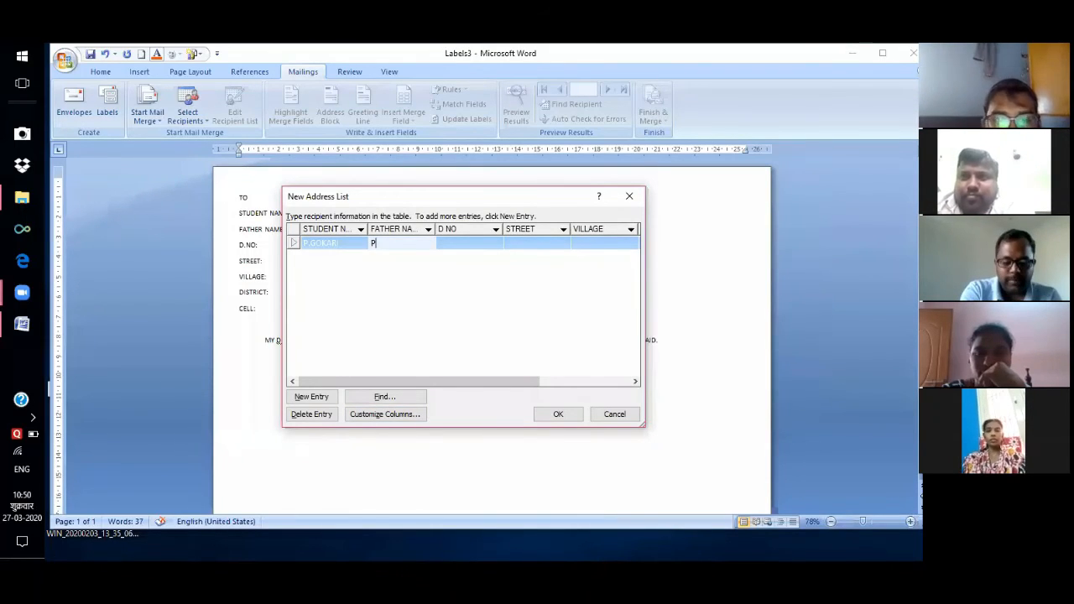
pyautogui.write('.')
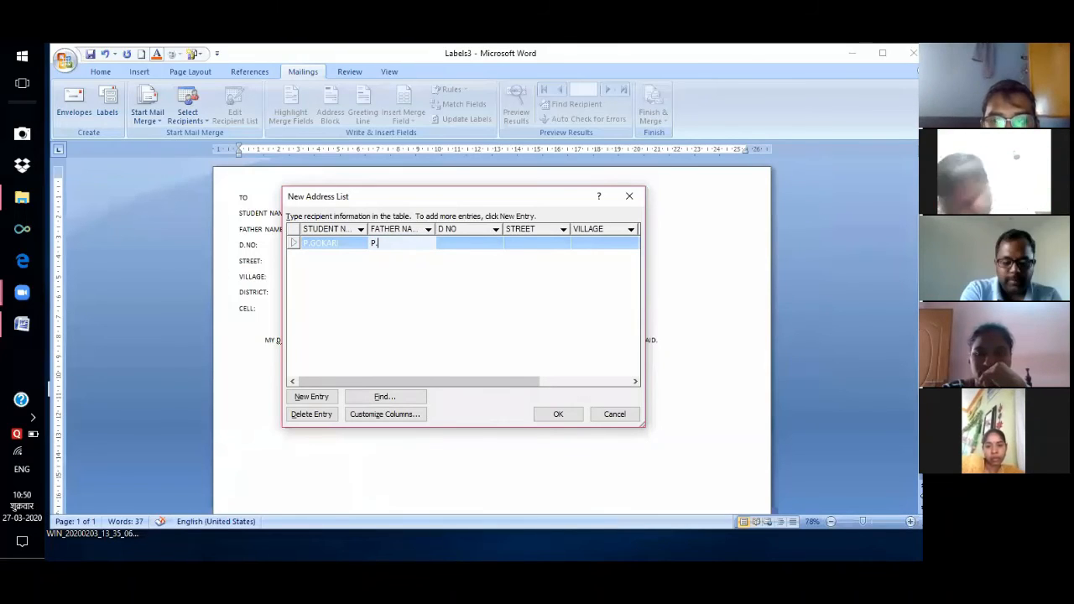
pyautogui.write('YUSUFF')
pyautogui.press('Tab')
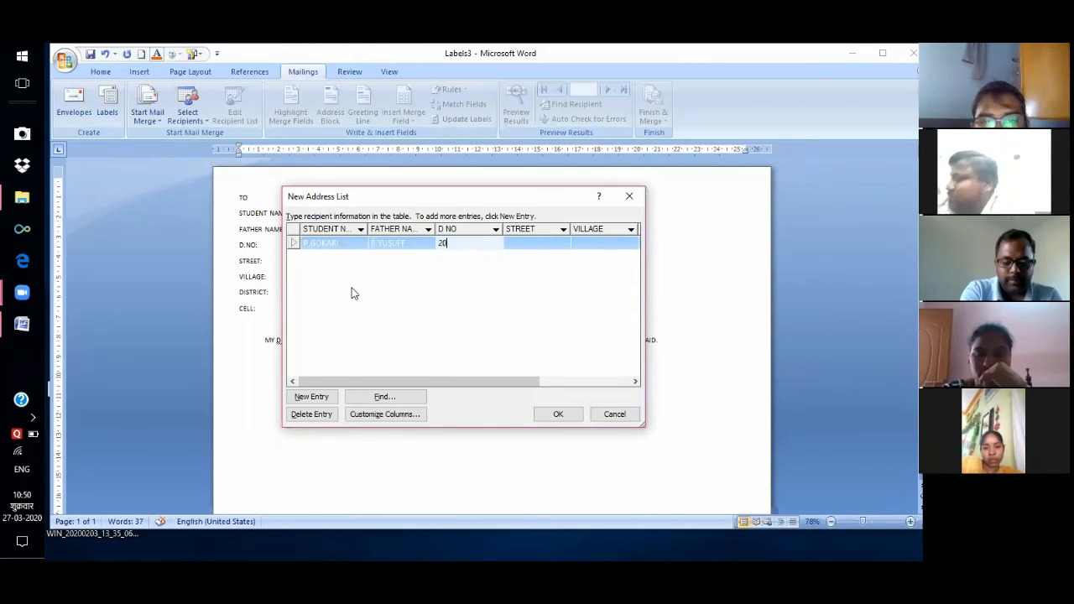
pyautogui.press('Tab')
pyautogui.press('Tab')
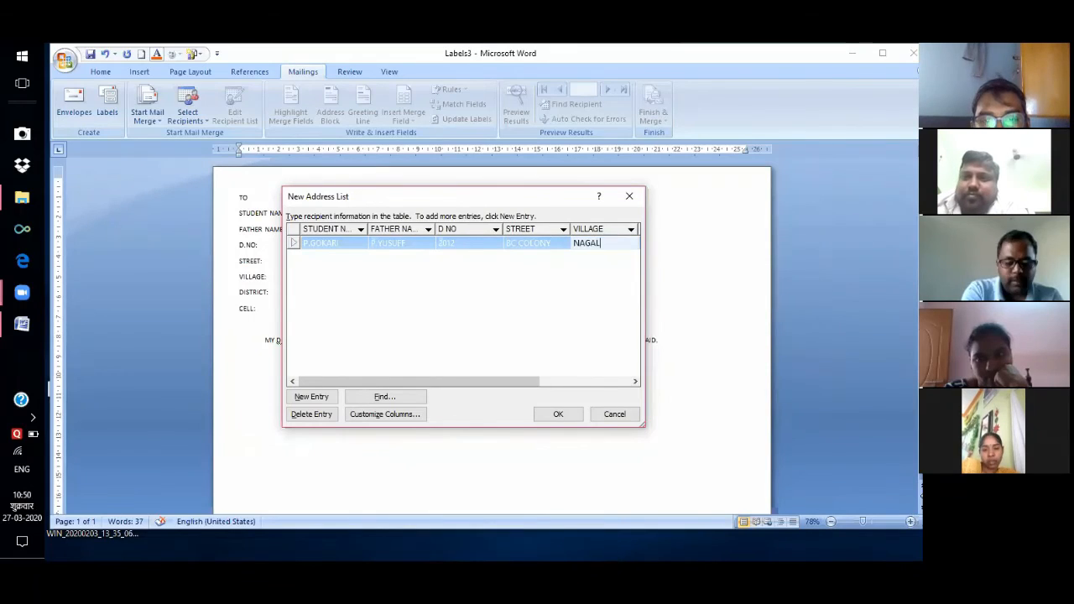
pyautogui.press('Tab')
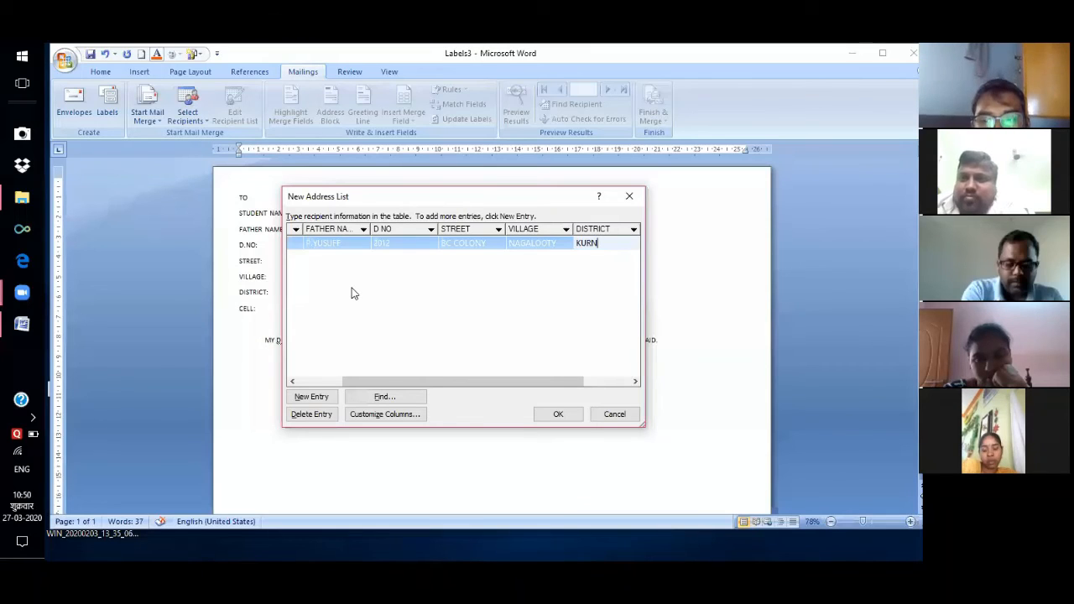
pyautogui.press('Tab')
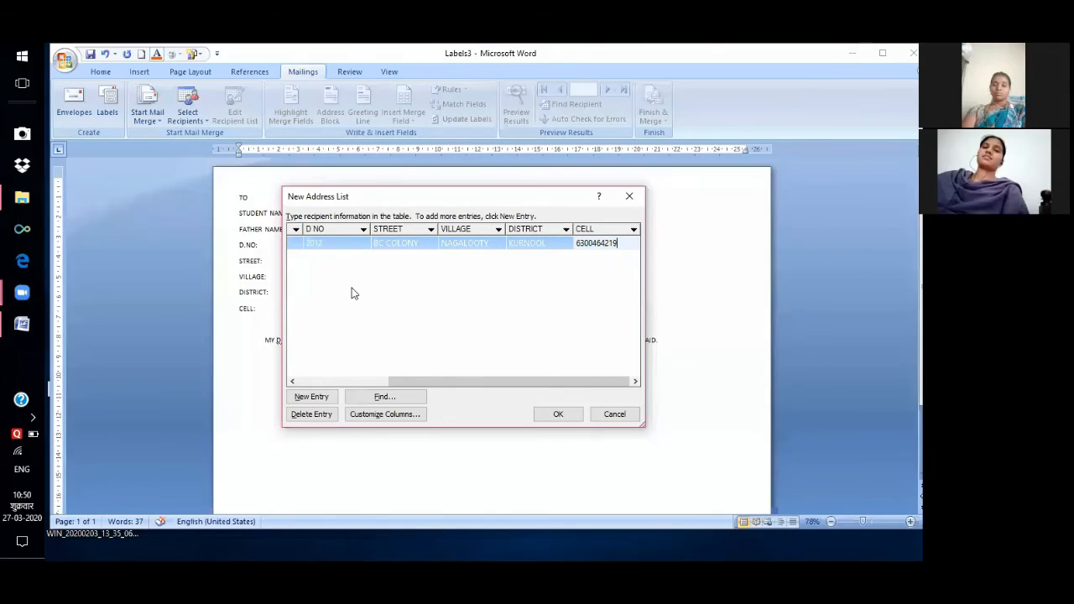
pyautogui.press('Tab')
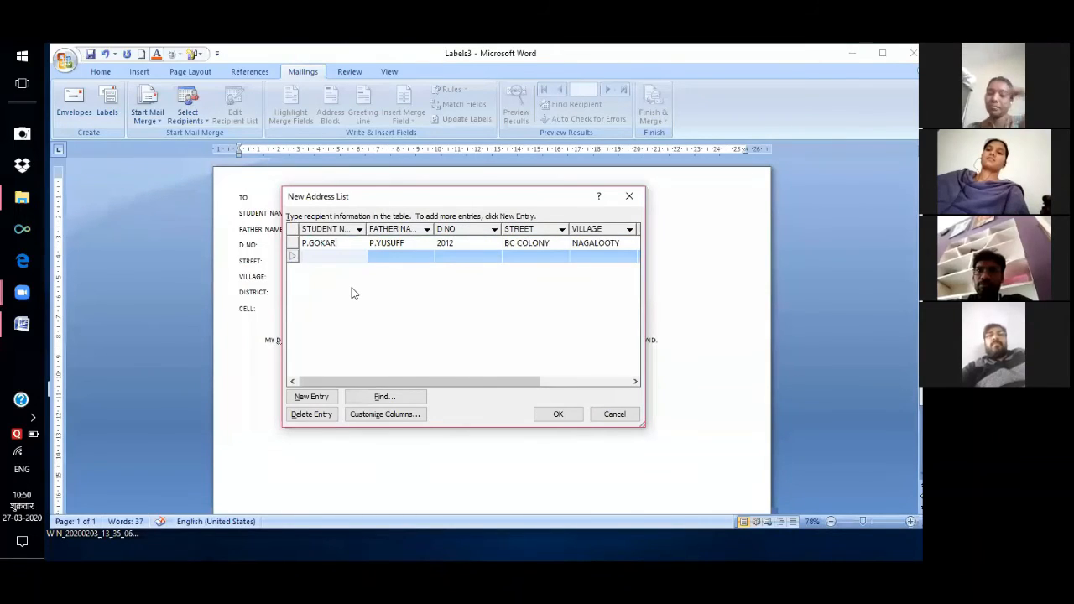
# Enter the second student's name, father's name, door number, street, village, district and cell number.
pyautogui.write('SREENI')
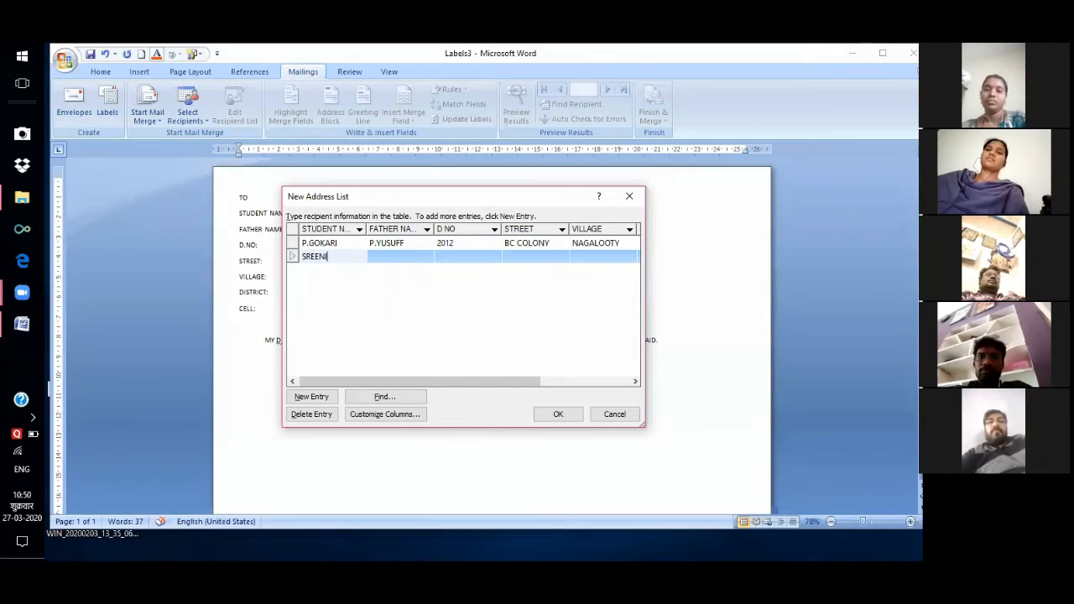
pyautogui.write('VA')
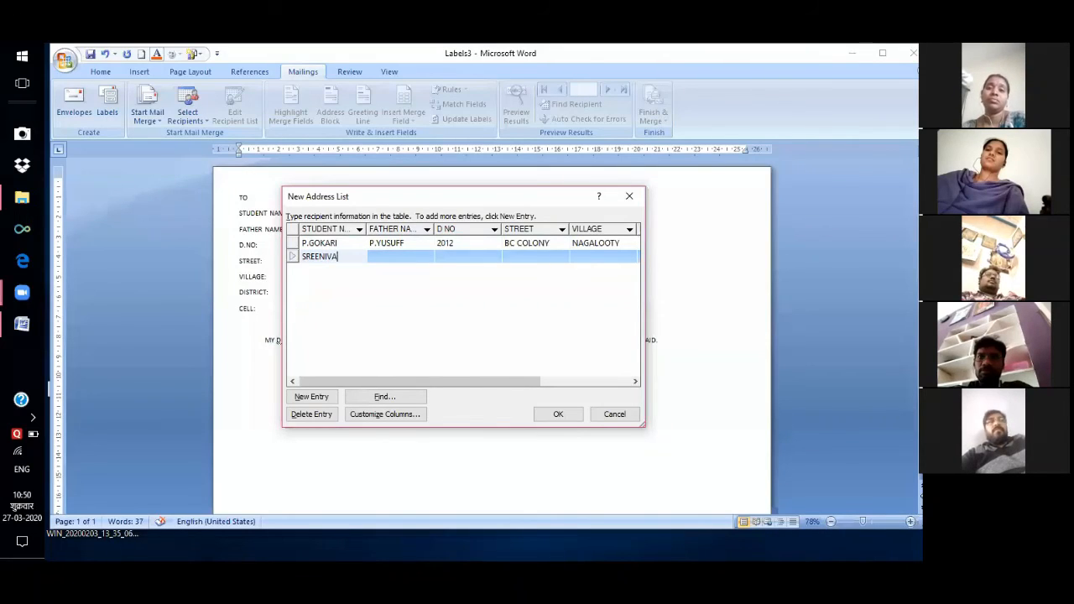
pyautogui.write('S')
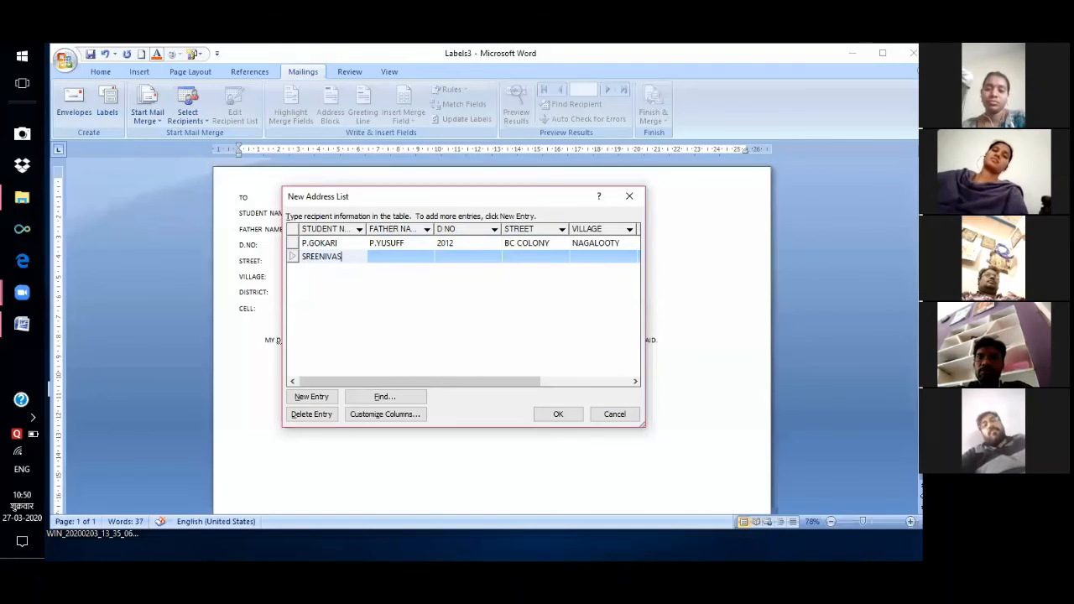
pyautogui.write('ULU')
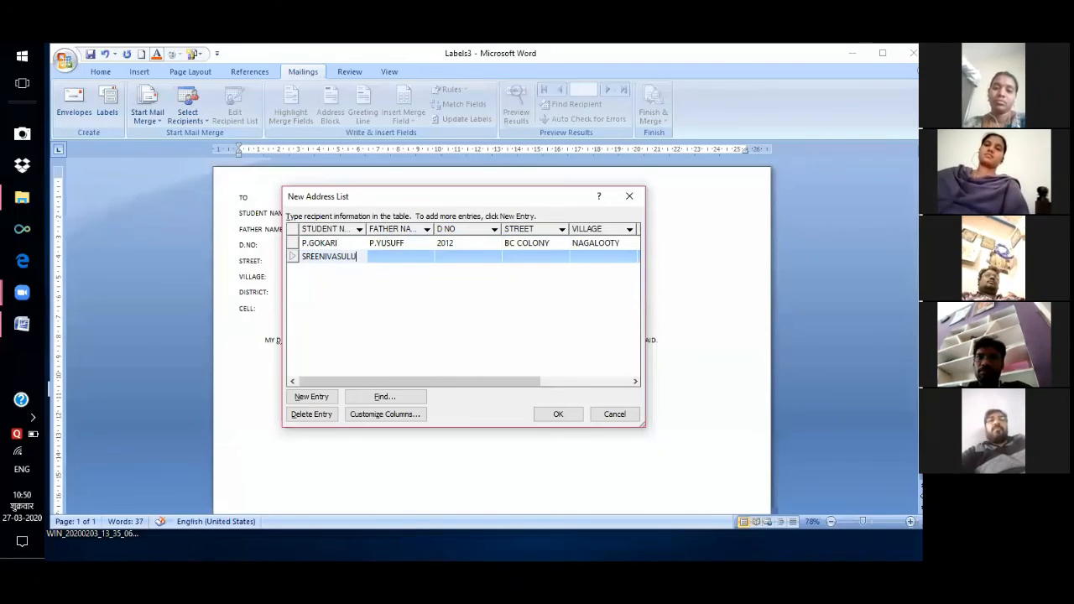
pyautogui.press('Tab')
pyautogui.write('JAYARAJU')
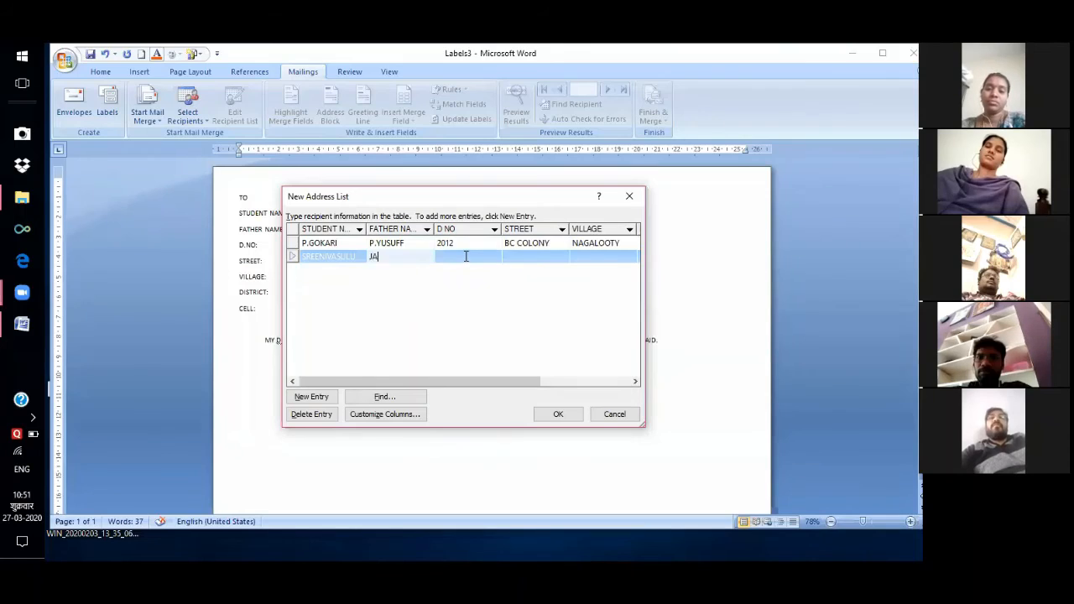
pyautogui.press('Tab')
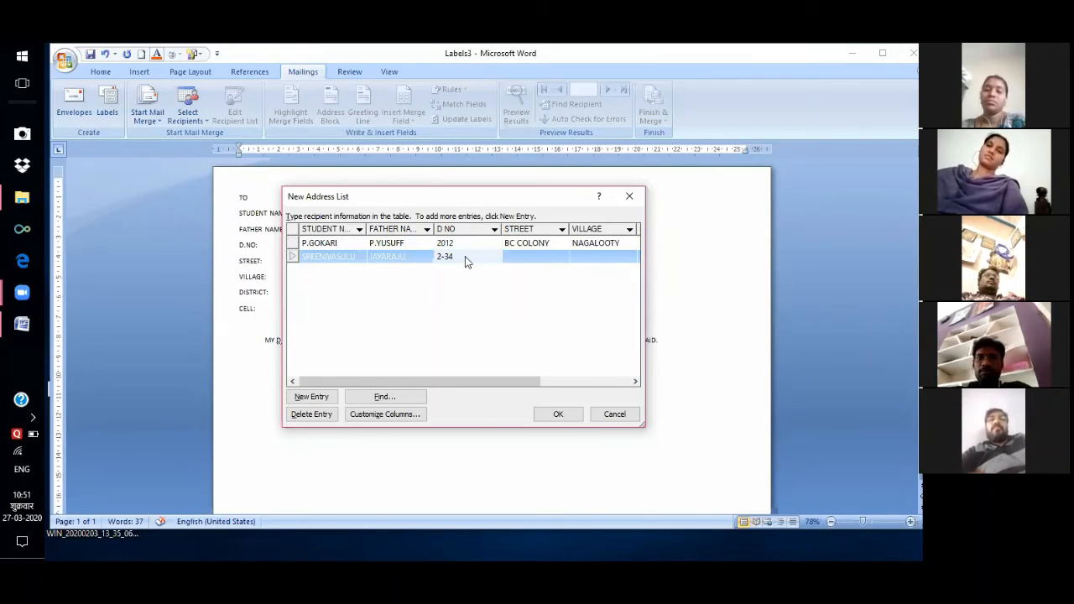
pyautogui.press('Tab')
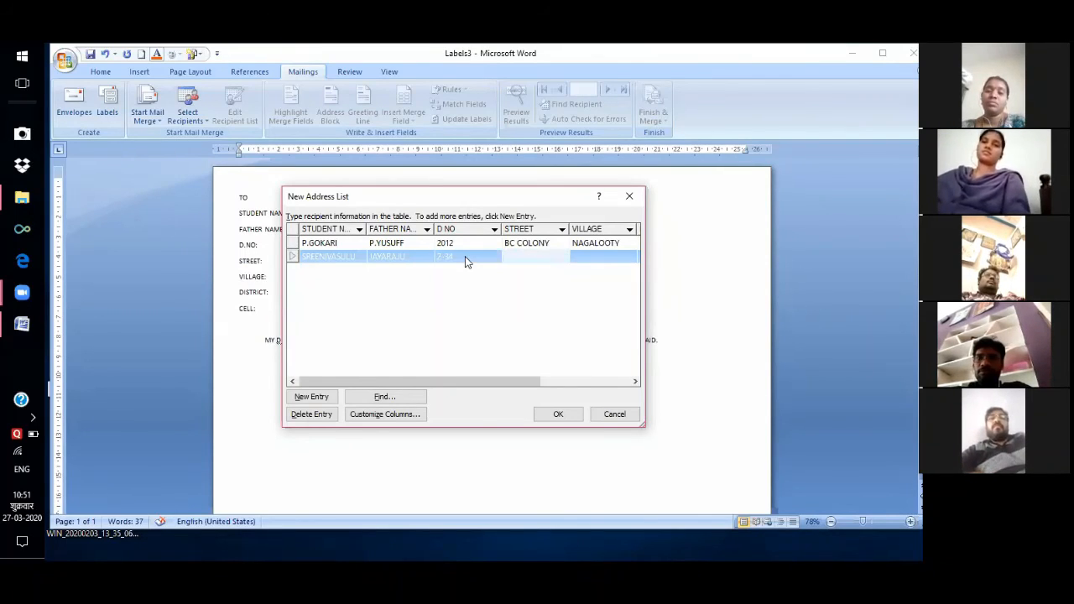
pyautogui.press('Tab')
pyautogui.press('Tab')
pyautogui.press('Tab')
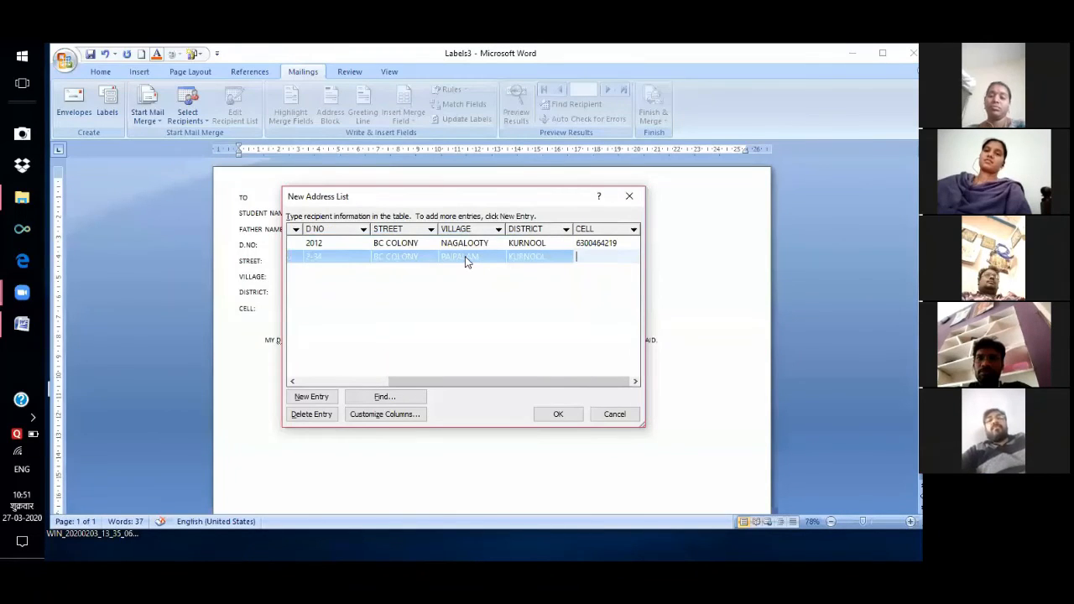
pyautogui.press('Tab')
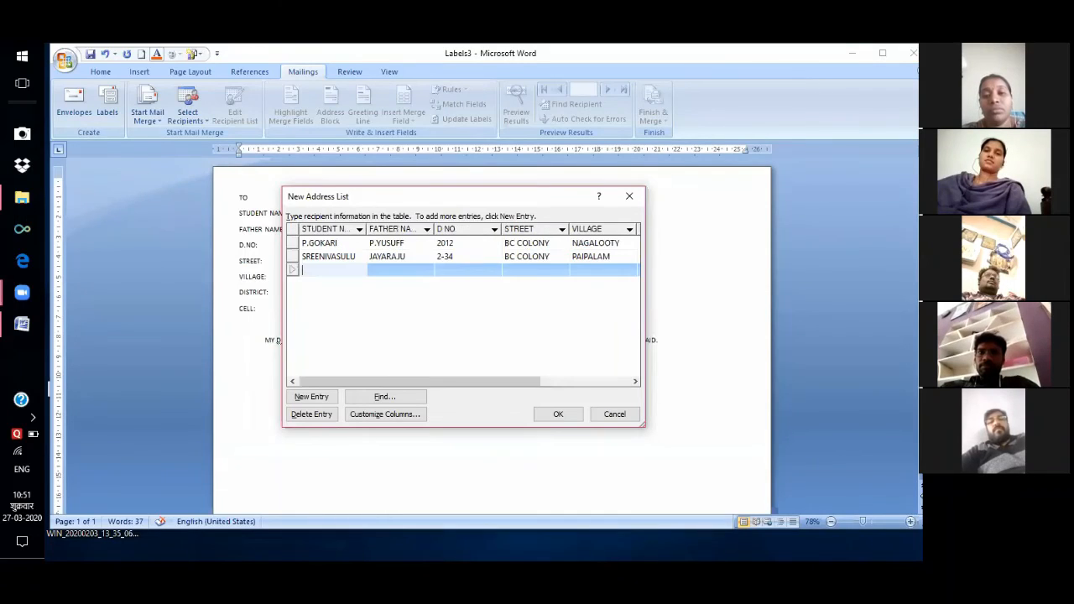
# Complete the third student's record: name, father's name, door number, street, village, district and cell.
pyautogui.write('VIJAYBHASKAR')
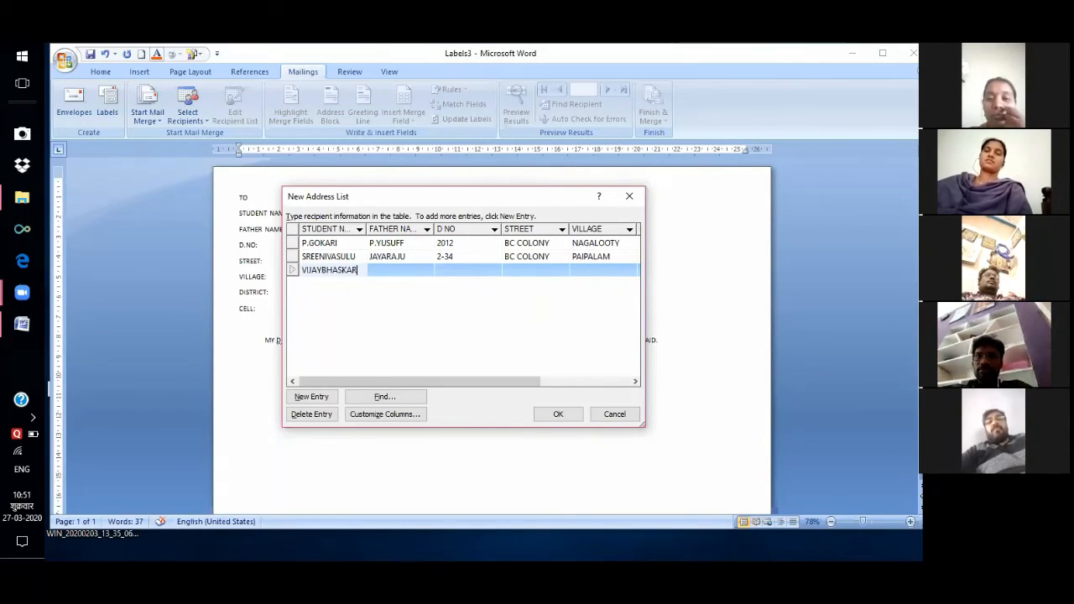
pyautogui.press('Tab')
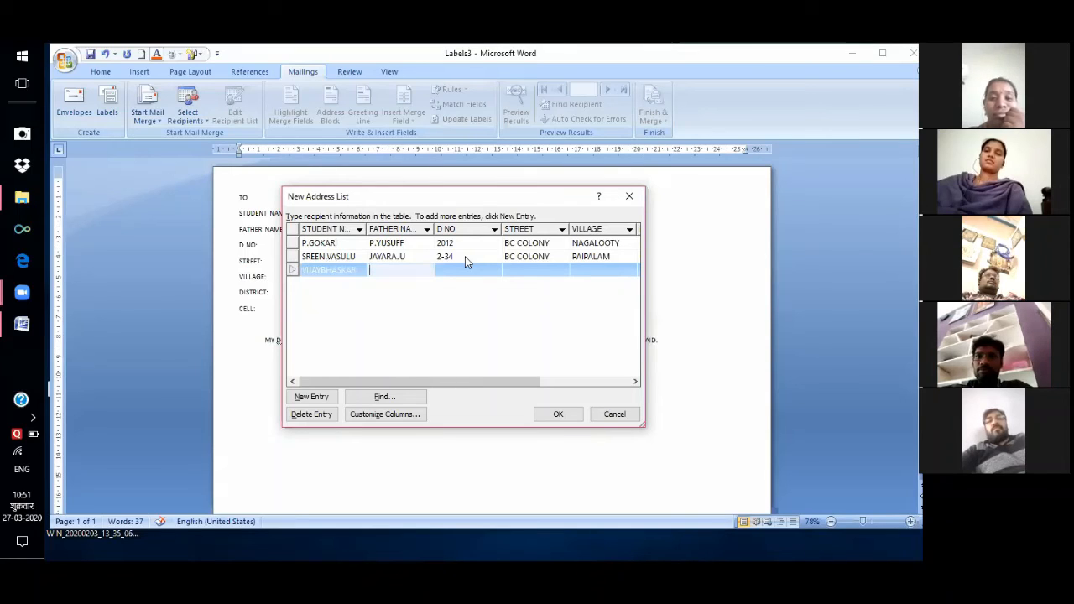
pyautogui.write('RAMU')
pyautogui.press('Tab')
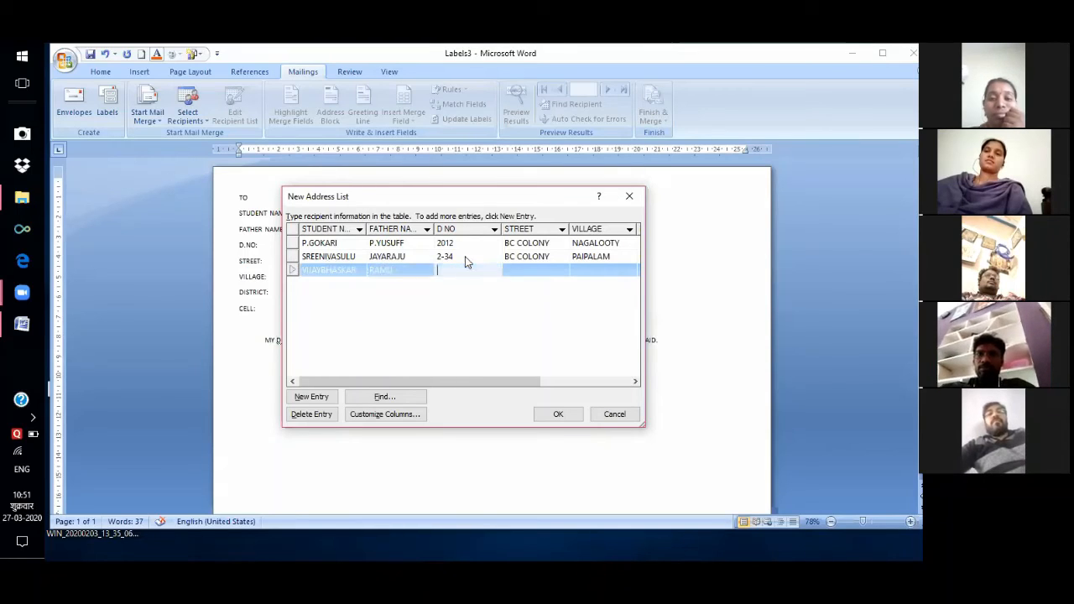
pyautogui.press('Tab')
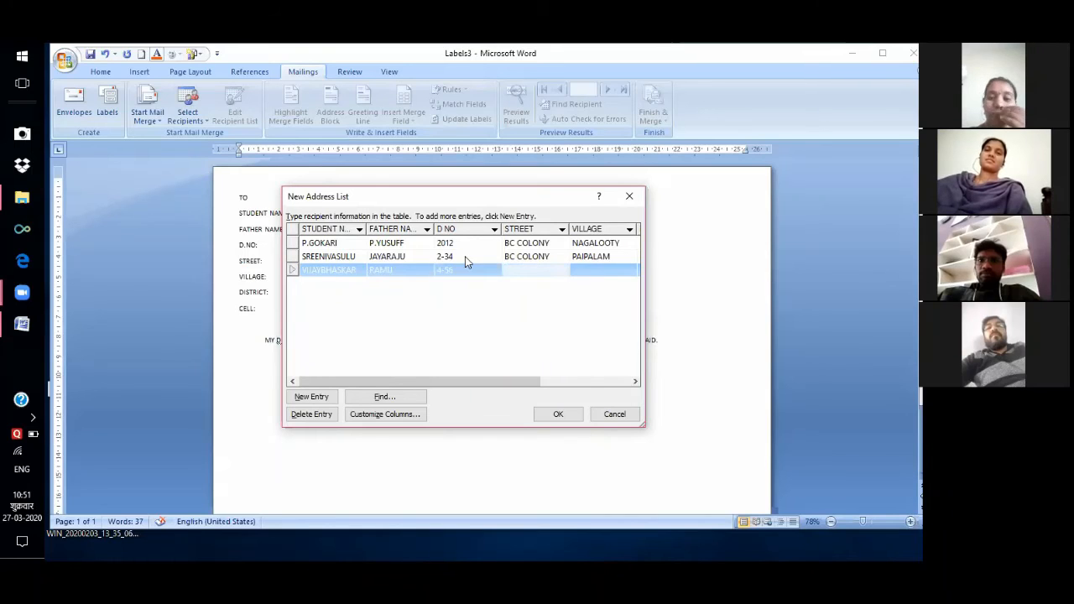
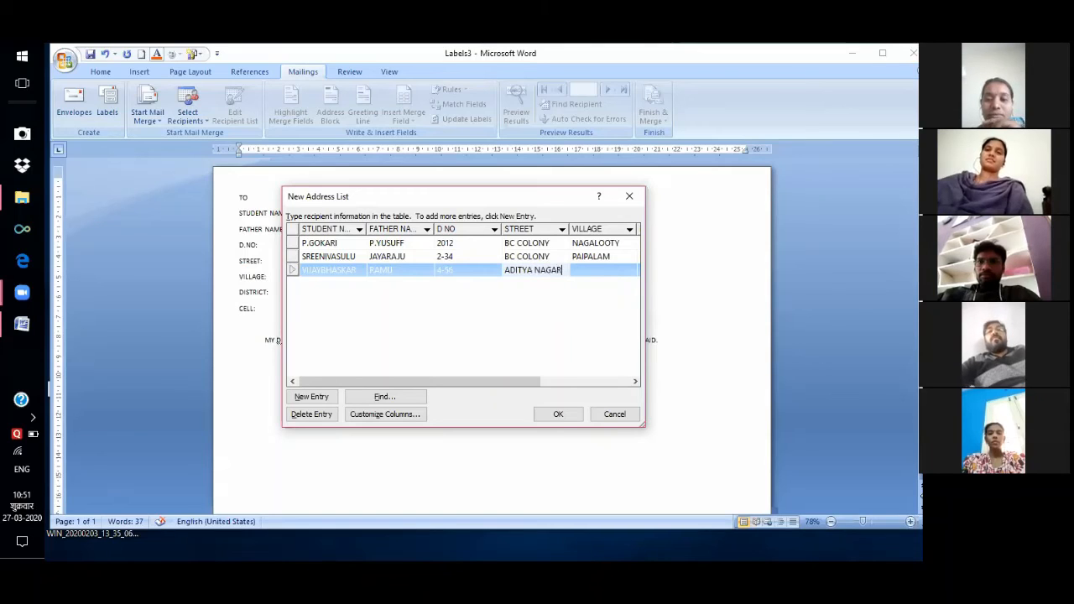
pyautogui.press('Return')
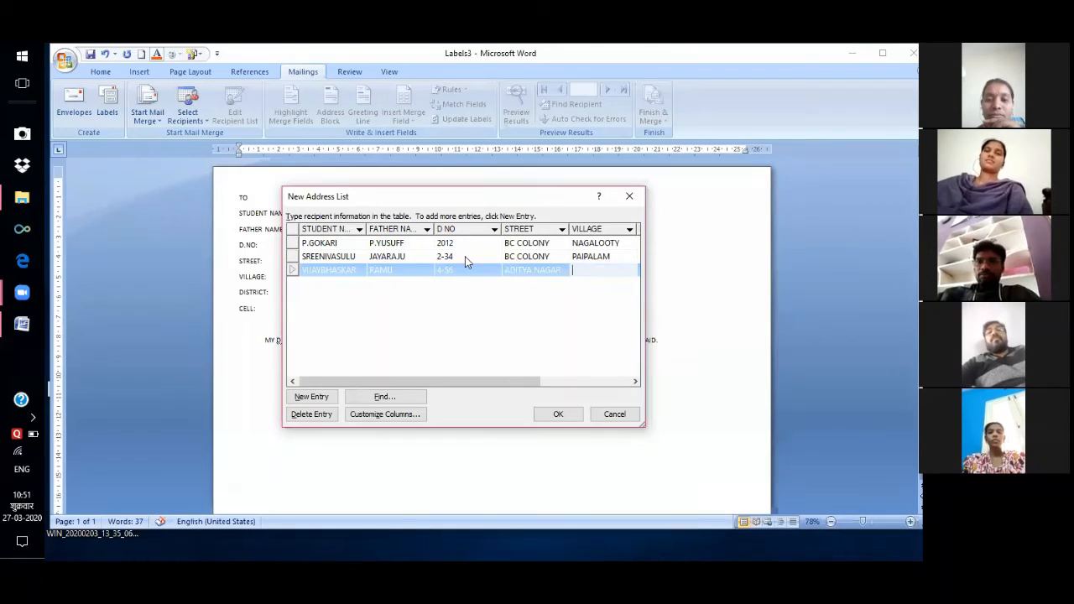
pyautogui.press('Tab')
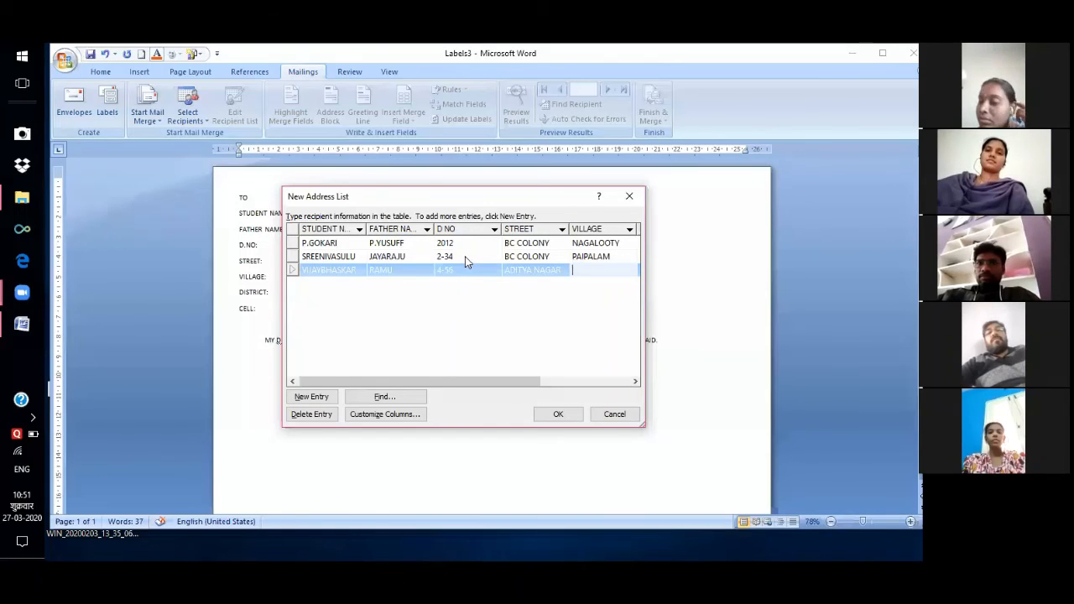
pyautogui.press('Tab')
pyautogui.press('Tab')
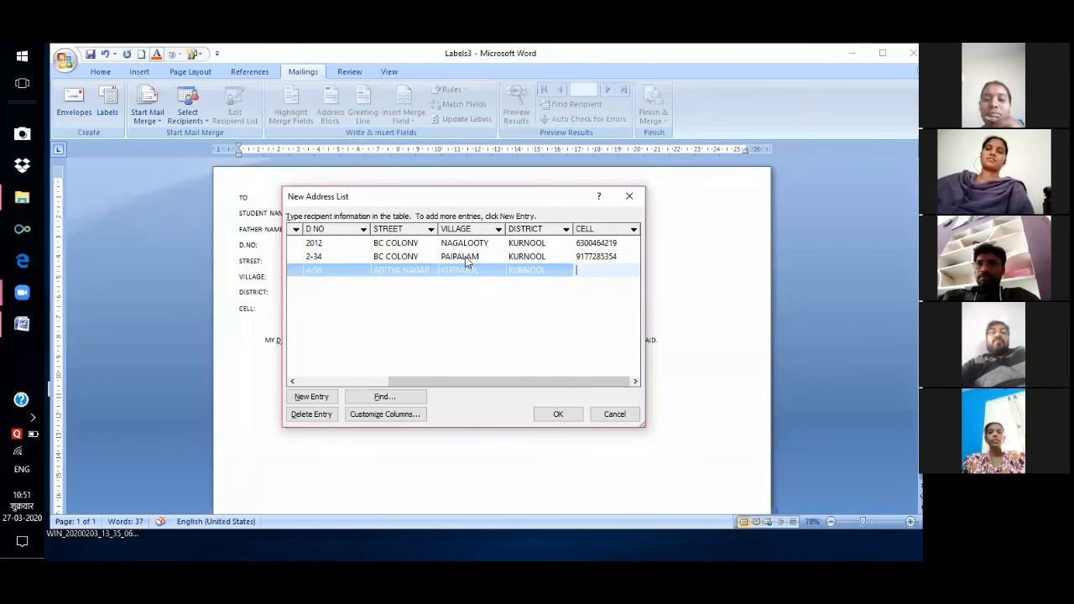
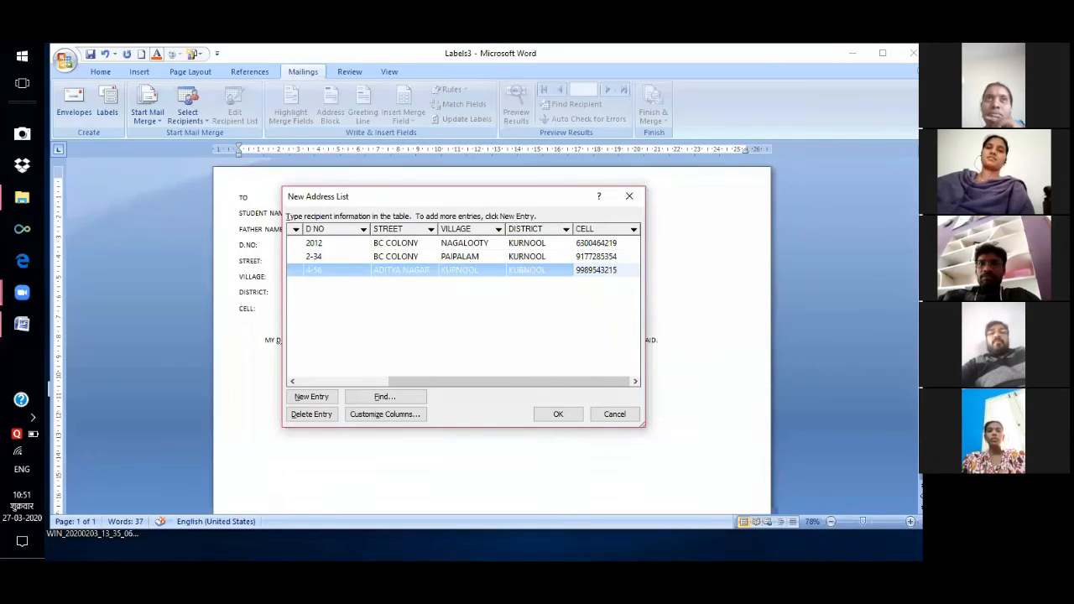
# Add a fourth student record with name, father's name, door number, street, village, district and cell.
pyautogui.press('Tab')
pyautogui.write('BHASKAR')
pyautogui.press('Tab')
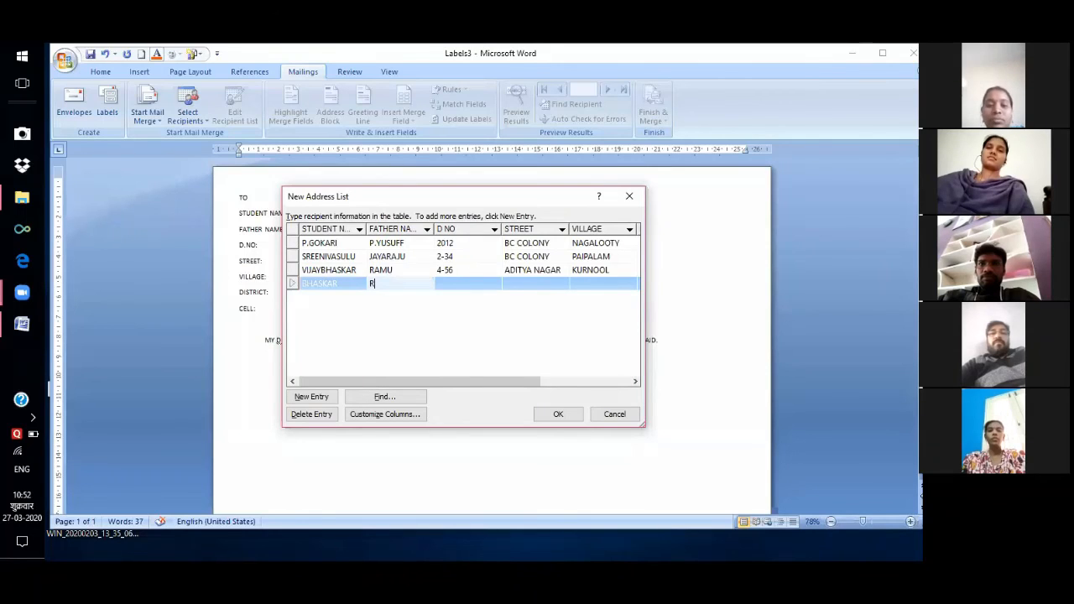
pyautogui.write('RA')
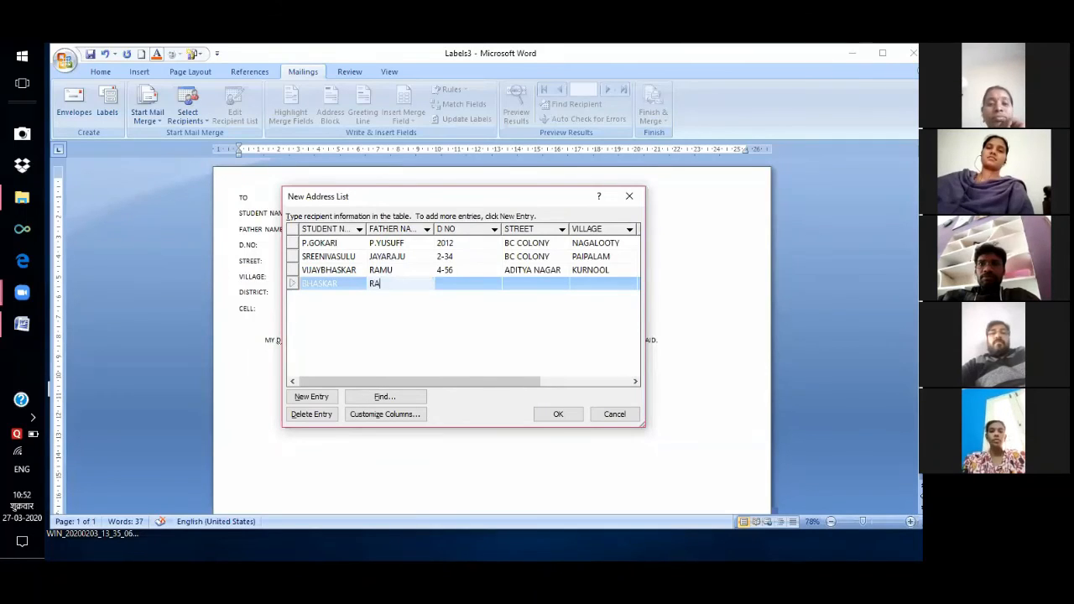
pyautogui.write('MAIAH')
pyautogui.press('Tab')
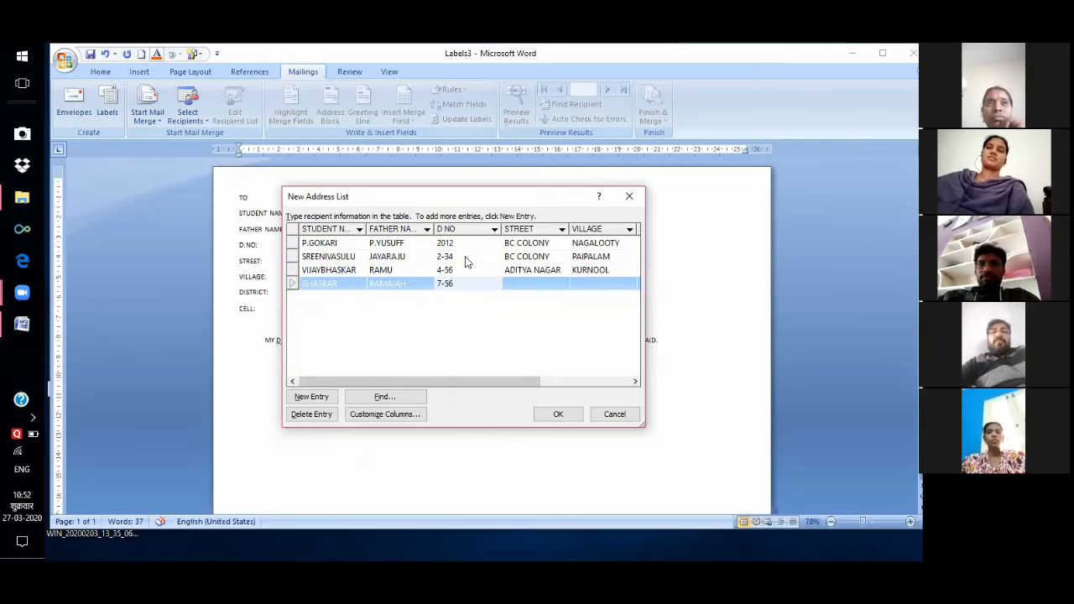
pyautogui.press('Tab')
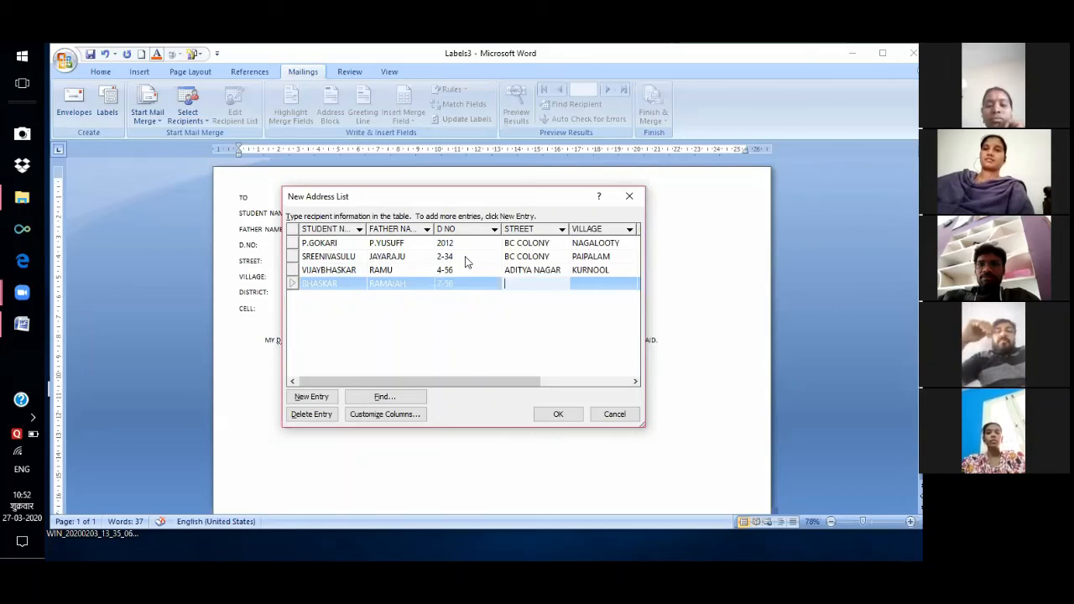
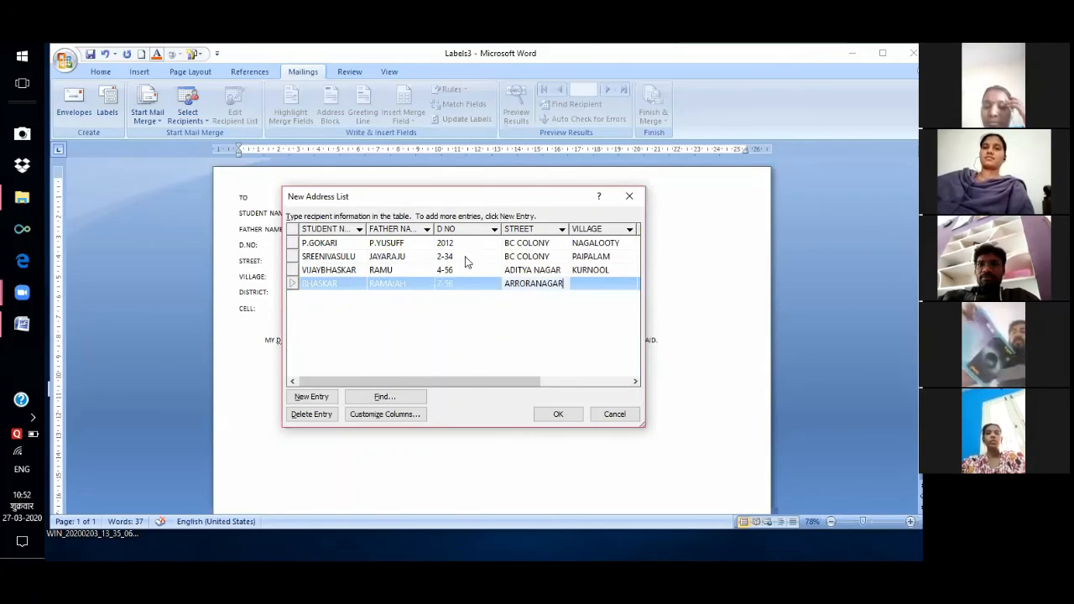
pyautogui.press('Tab')
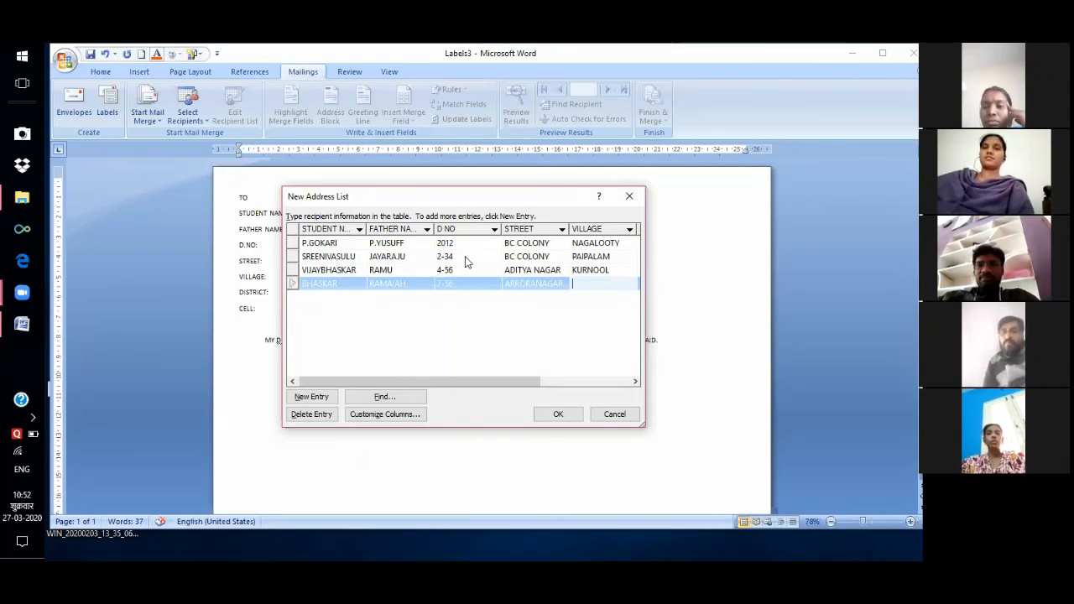
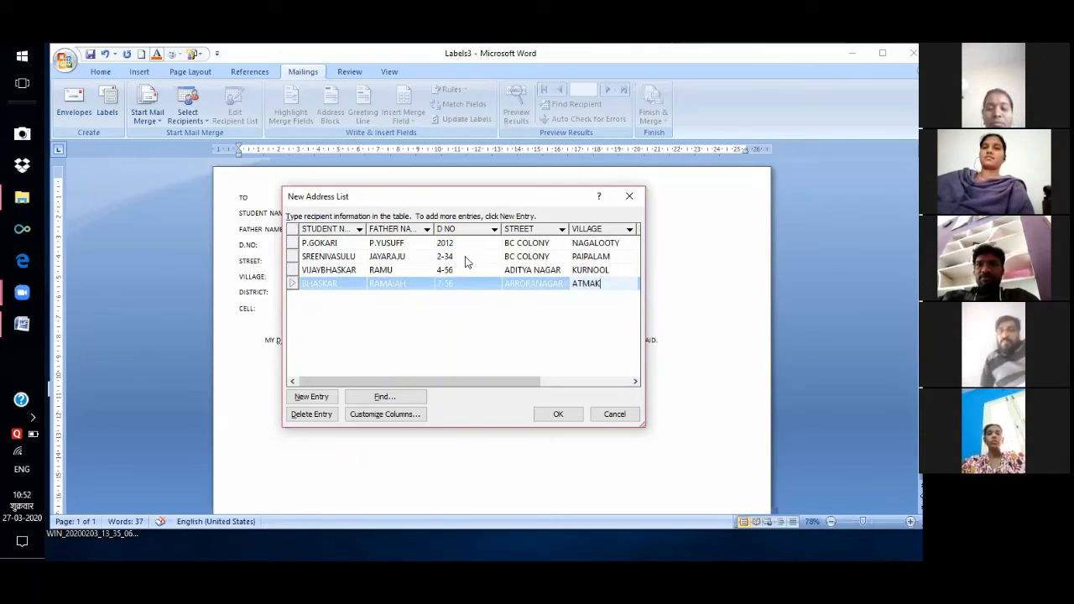
pyautogui.press('Tab')
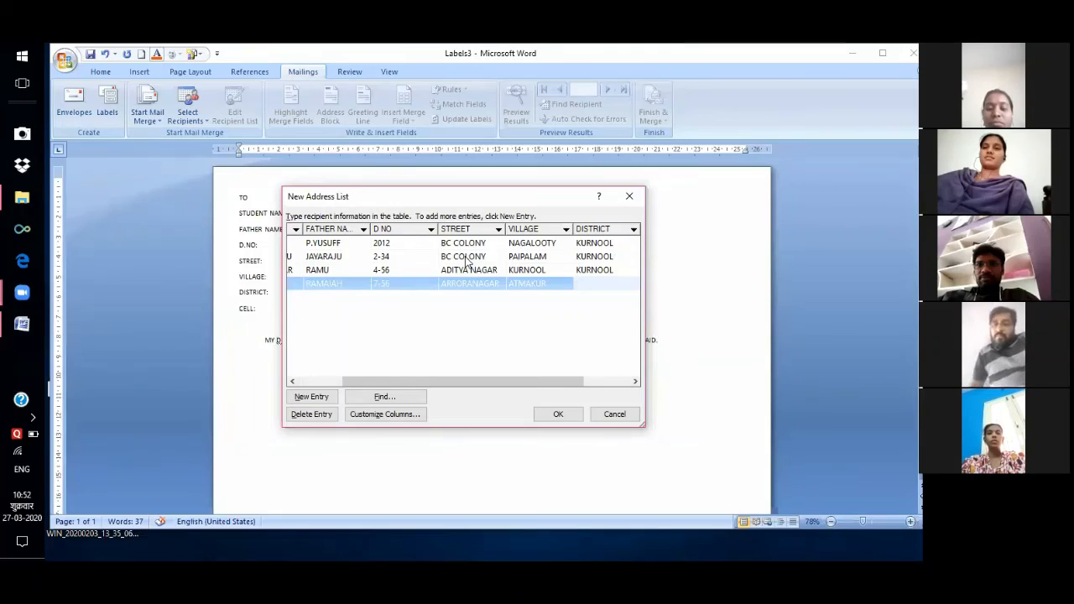
pyautogui.press('Tab')
pyautogui.write('99897645')
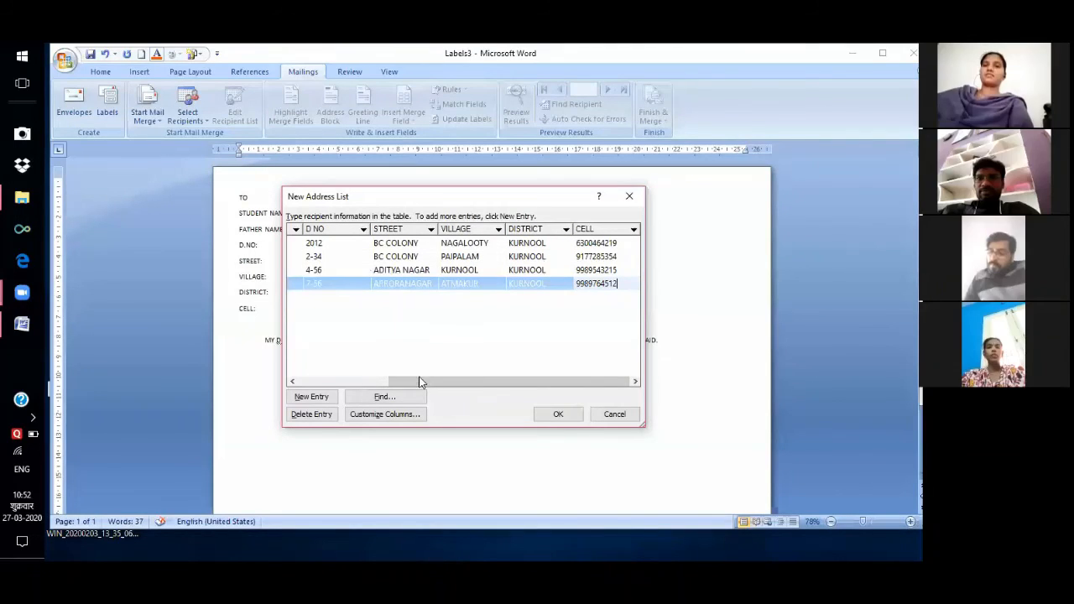
pyautogui.click(334, 380)
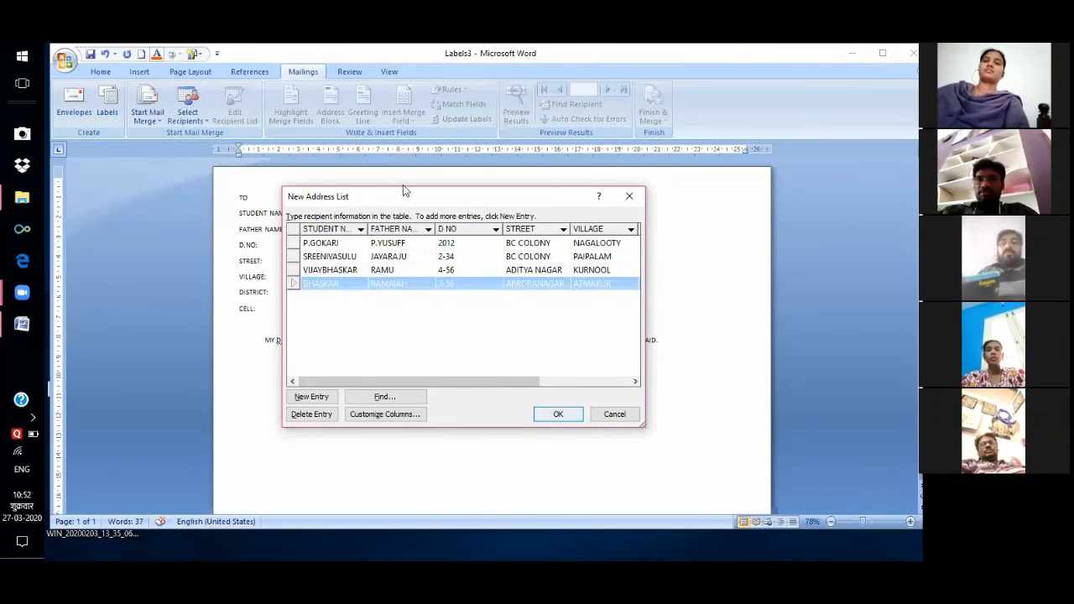
# Save the new address list to the Desktop as 'STUDENT DATA'.
pyautogui.press('Return')
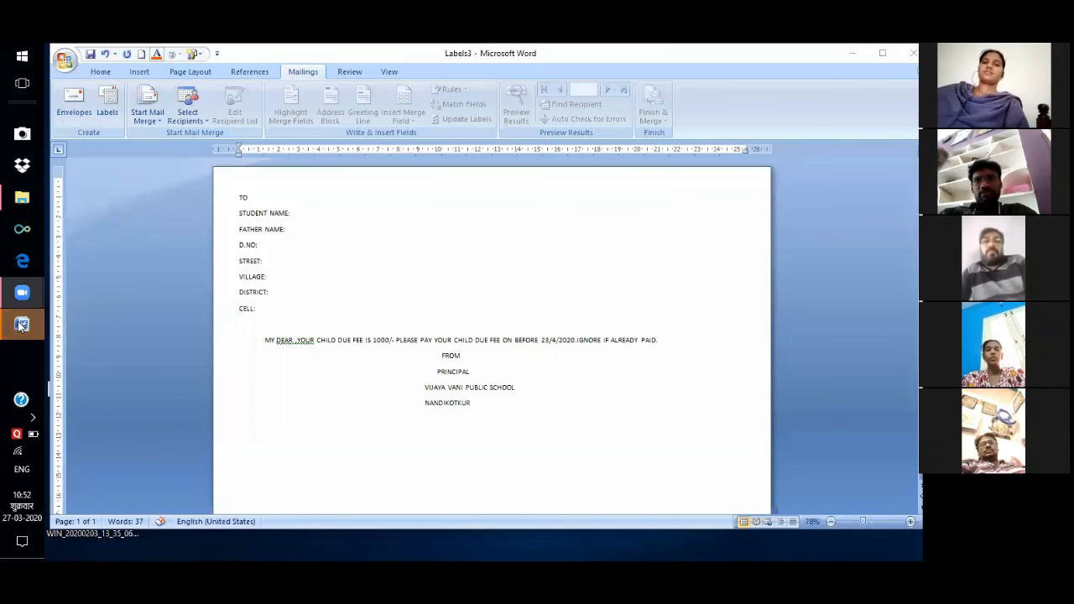
pyautogui.moveTo(24, 326)
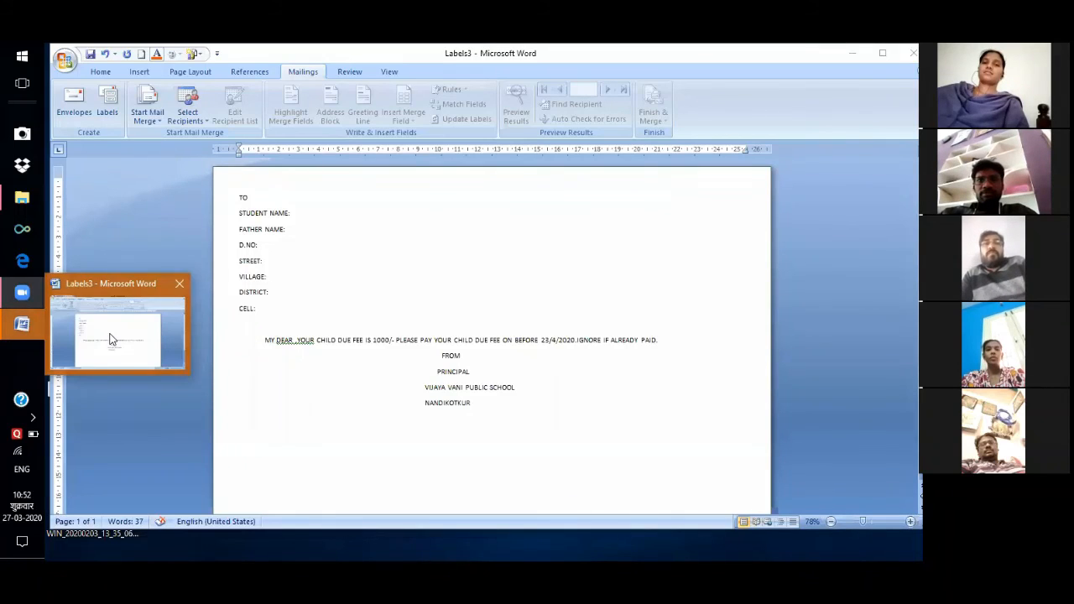
pyautogui.click(31, 327)
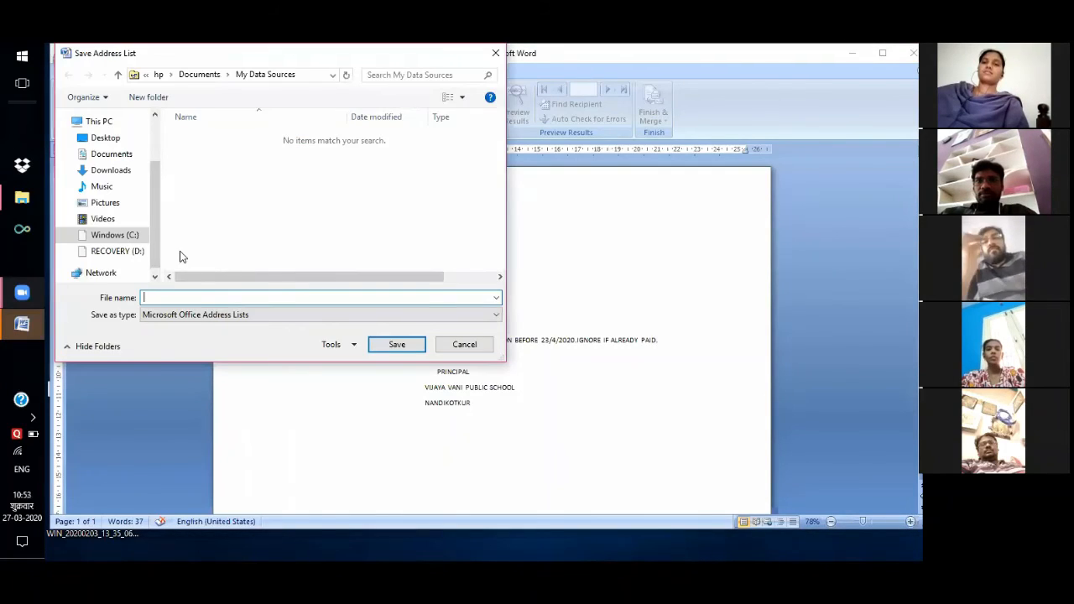
pyautogui.moveTo(204, 250)
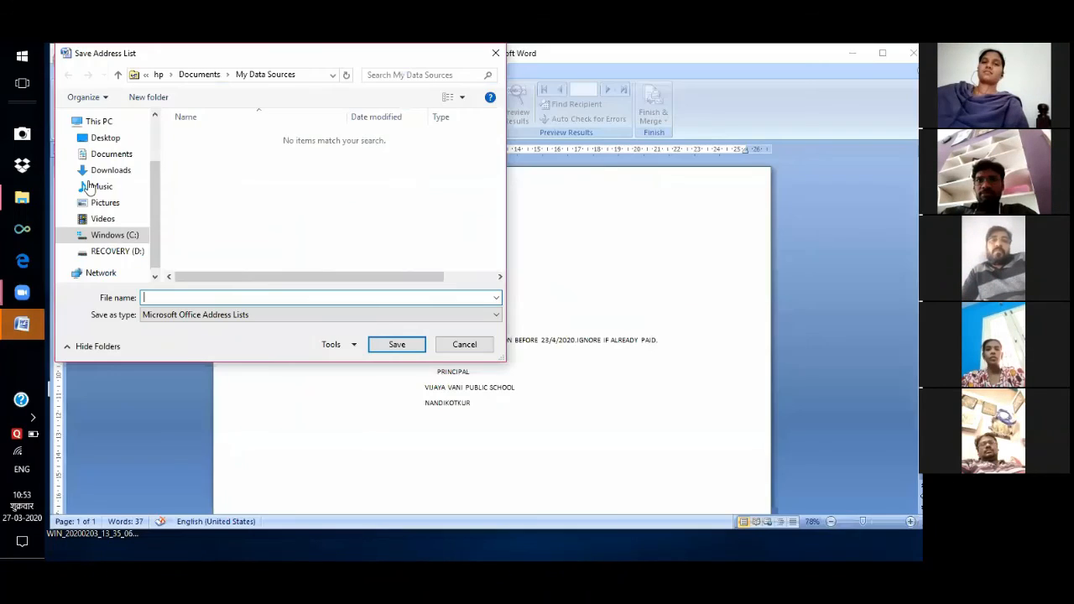
pyautogui.click(109, 139)
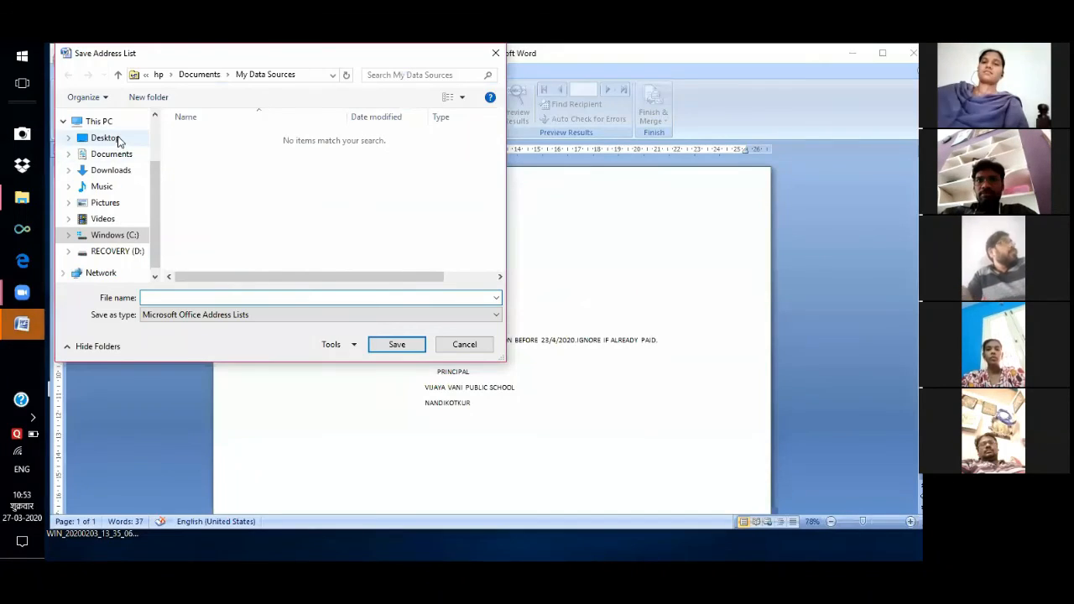
pyautogui.click(208, 299)
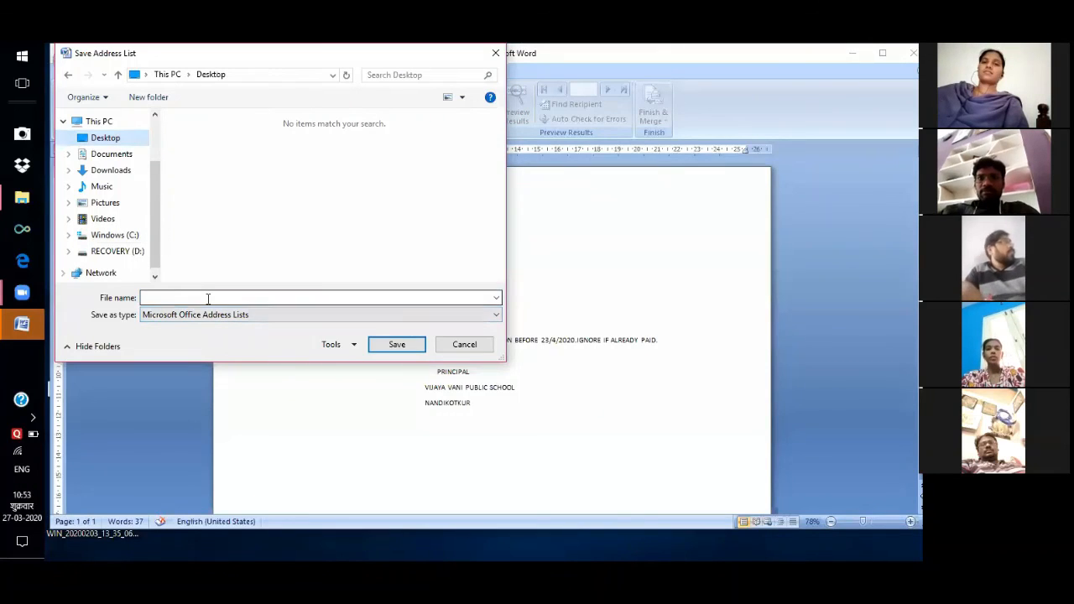
pyautogui.write('STUDENT DATA')
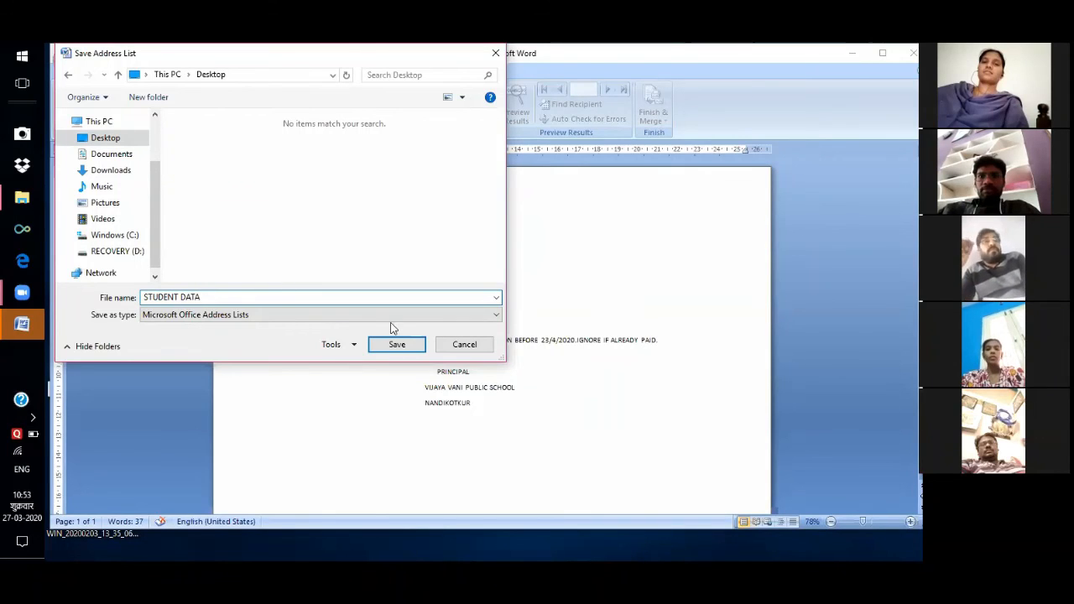
pyautogui.click(397, 343)
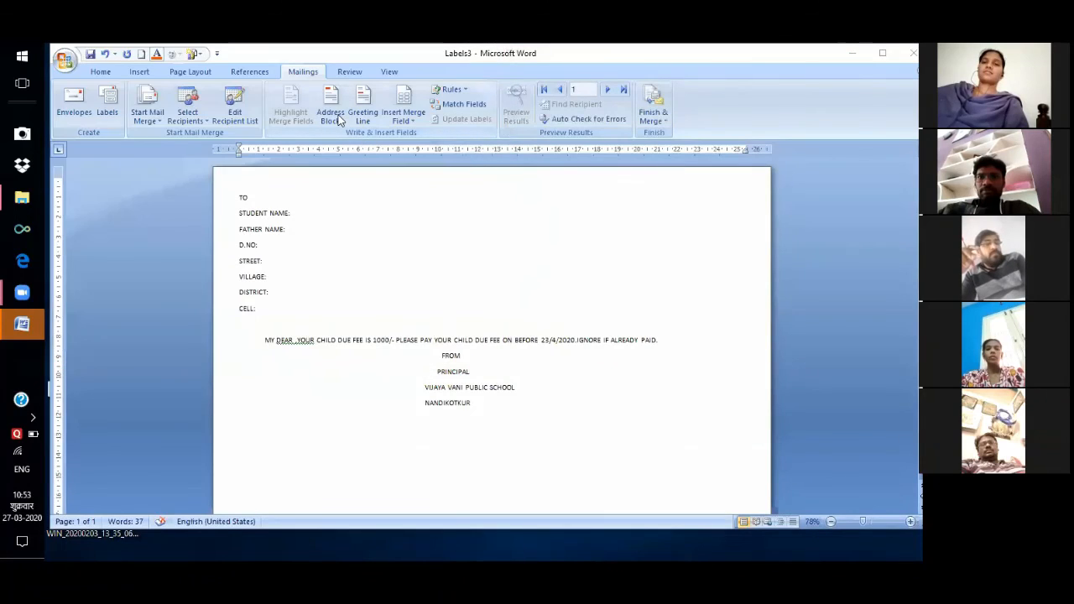
# Insert the STUDENT_NAME, FATHER_NAME and D_NO merge fields after their labels.
pyautogui.click(416, 124)
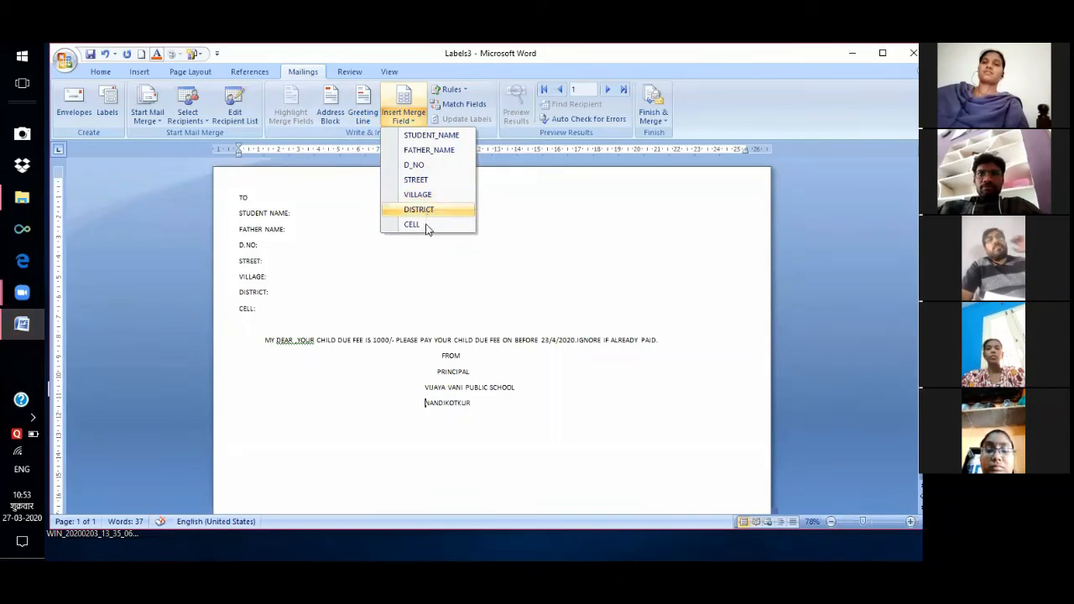
pyautogui.click(291, 230)
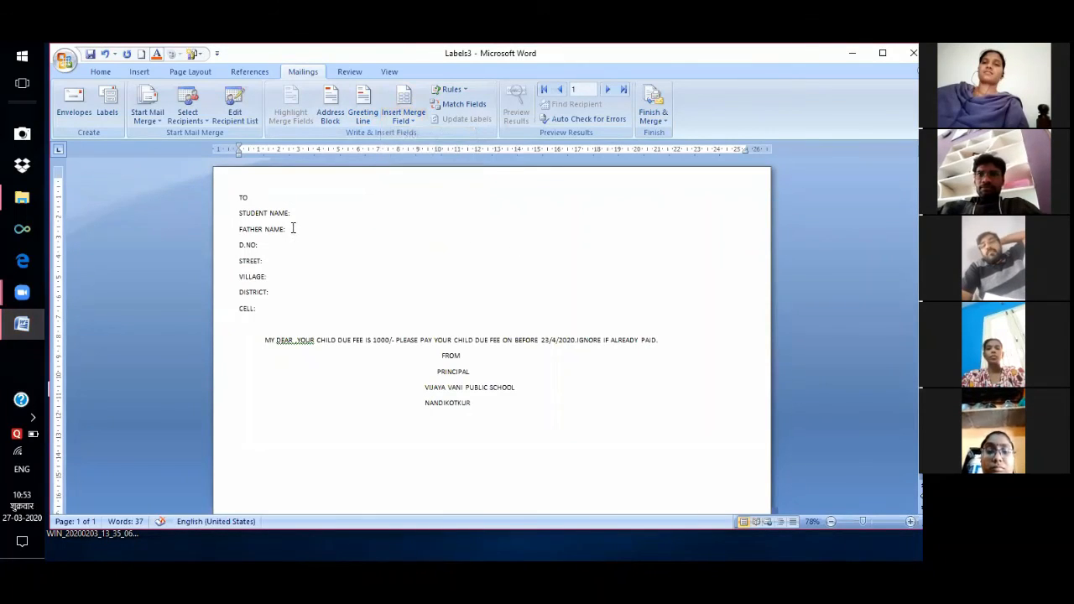
pyautogui.click(293, 214)
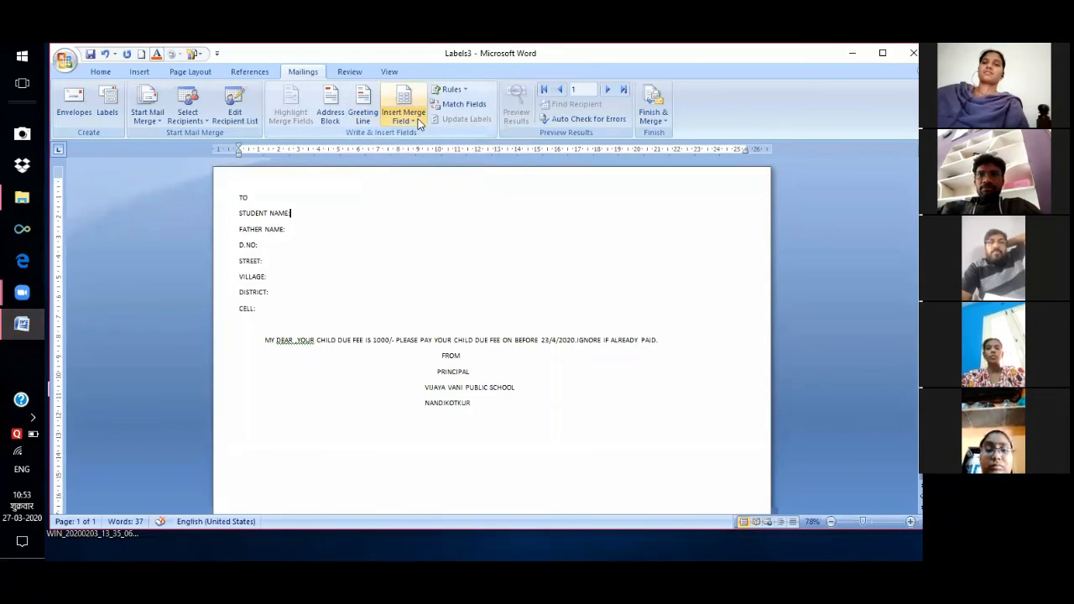
pyautogui.click(420, 123)
pyautogui.click(428, 135)
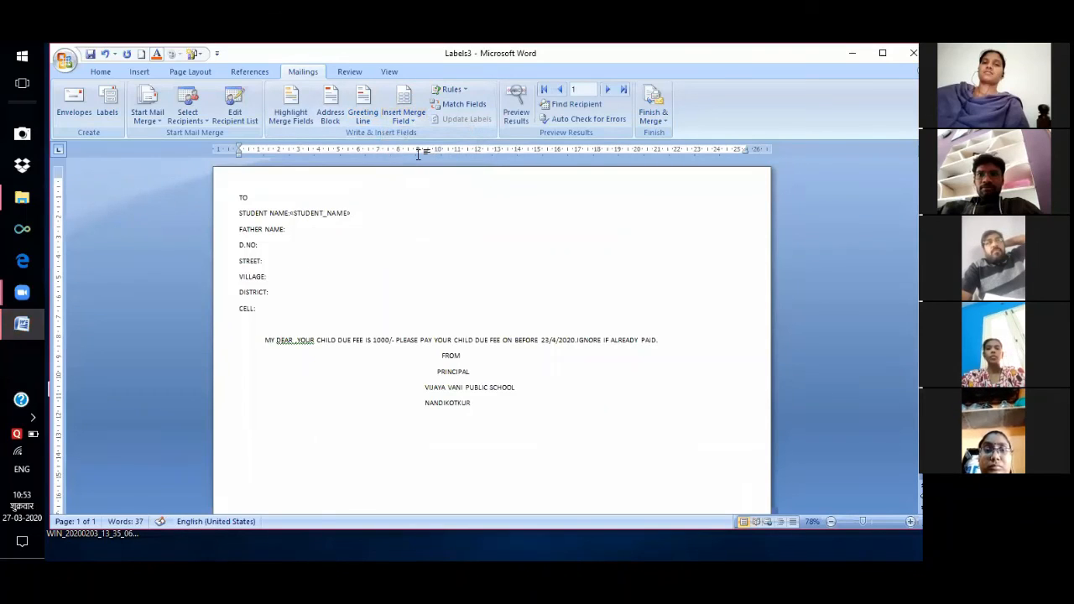
pyautogui.click(403, 120)
pyautogui.click(428, 149)
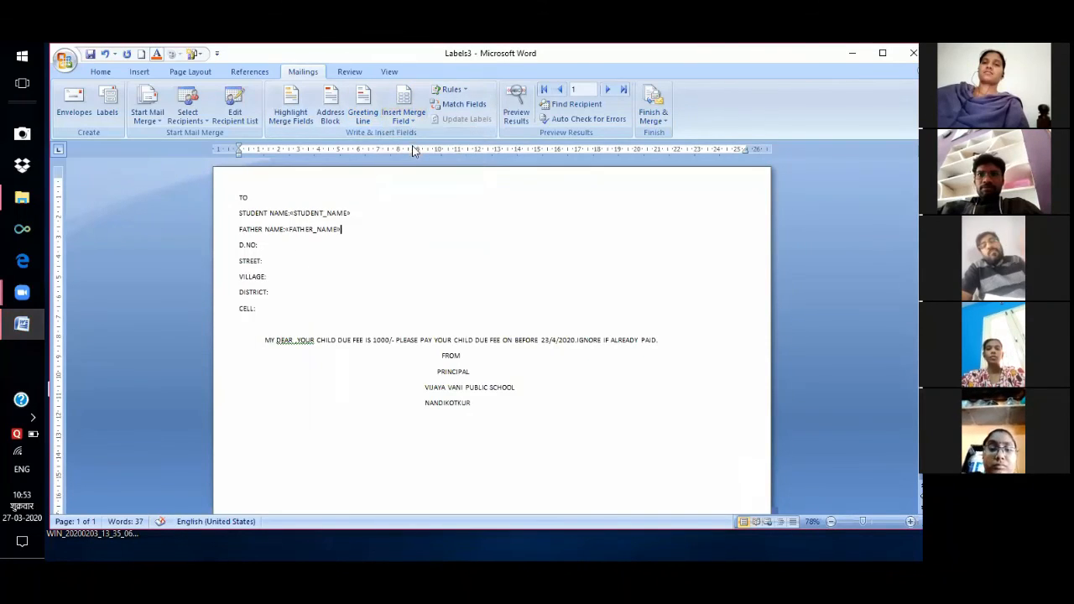
pyautogui.click(404, 120)
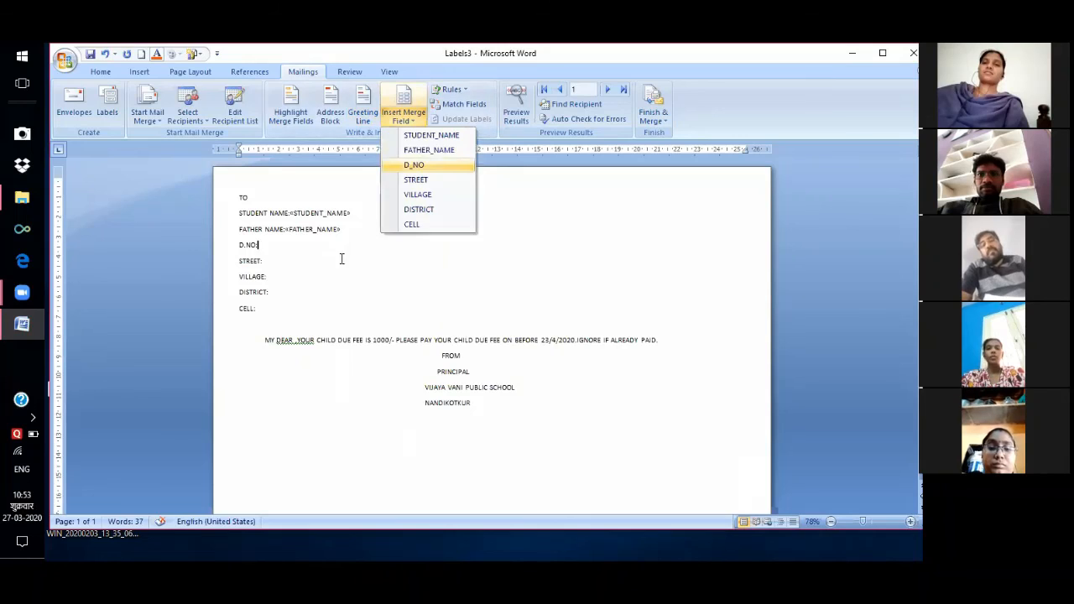
pyautogui.click(428, 165)
# Insert the STREET, VILLAGE, DISTRICT and CELL merge fields after their labels.
pyautogui.click(271, 260)
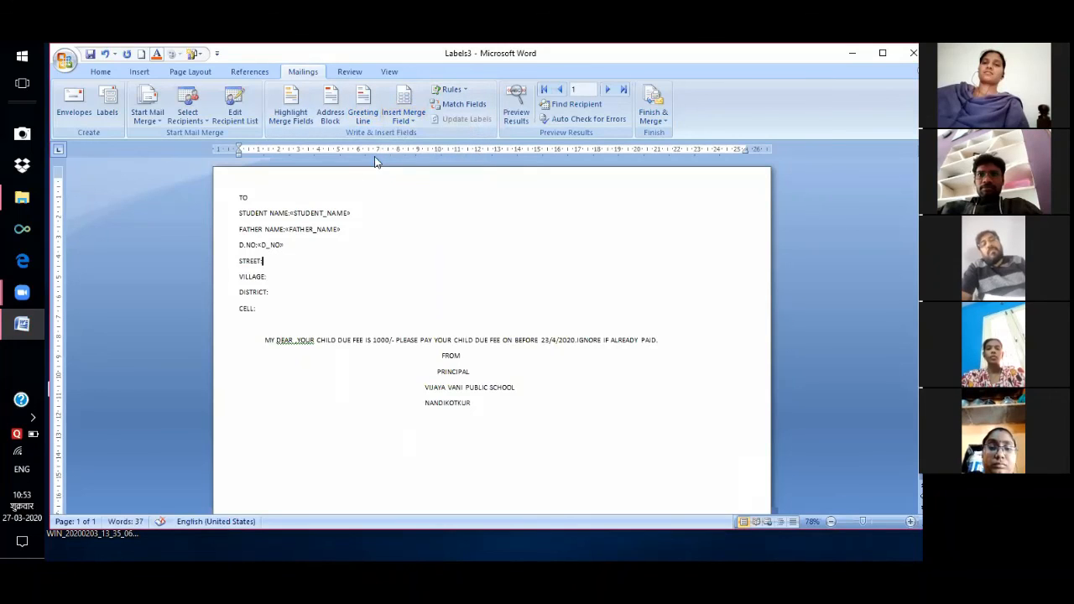
pyautogui.click(404, 120)
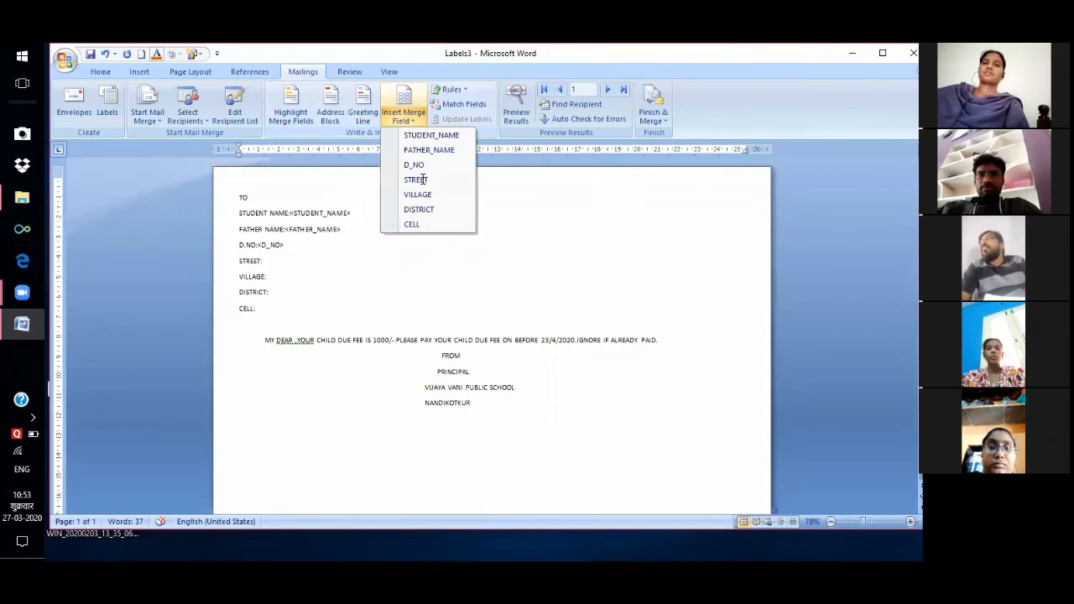
pyautogui.click(427, 180)
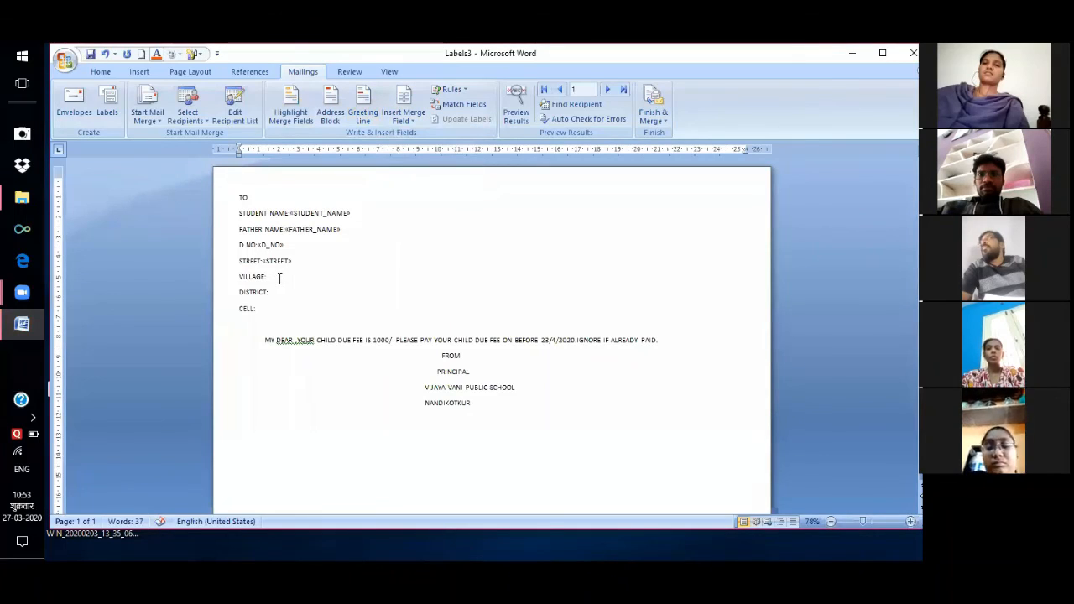
pyautogui.click(403, 120)
pyautogui.press('Return')
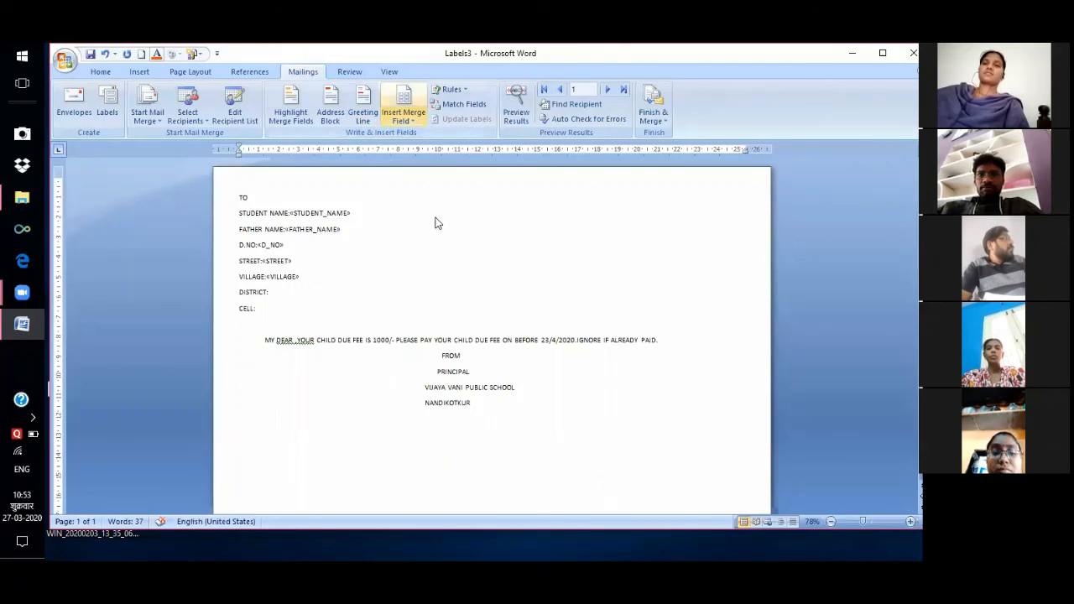
pyautogui.press('Return')
pyautogui.click(434, 211)
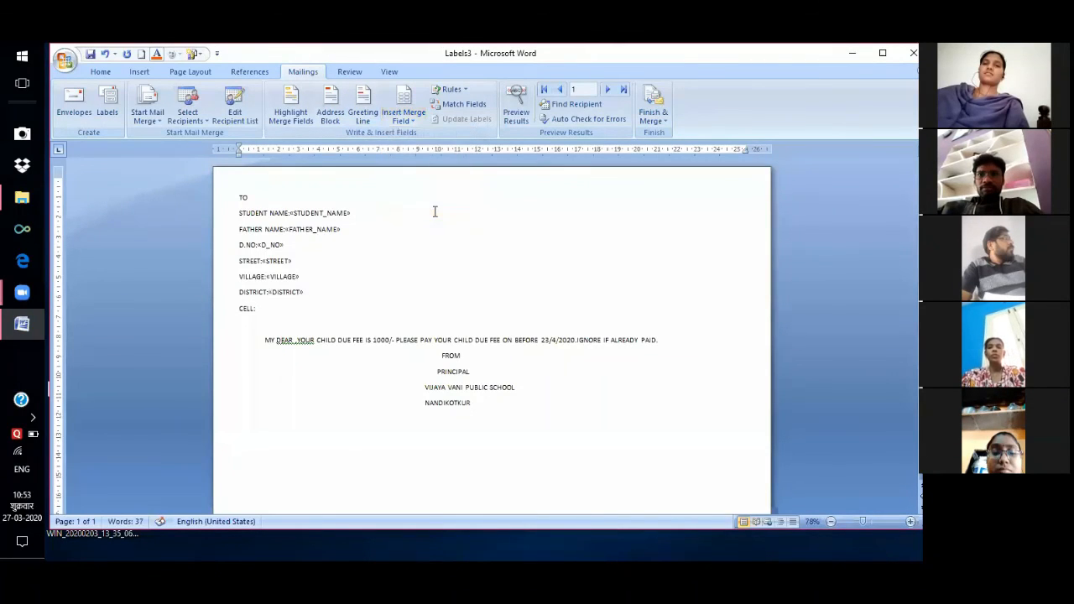
pyautogui.click(261, 309)
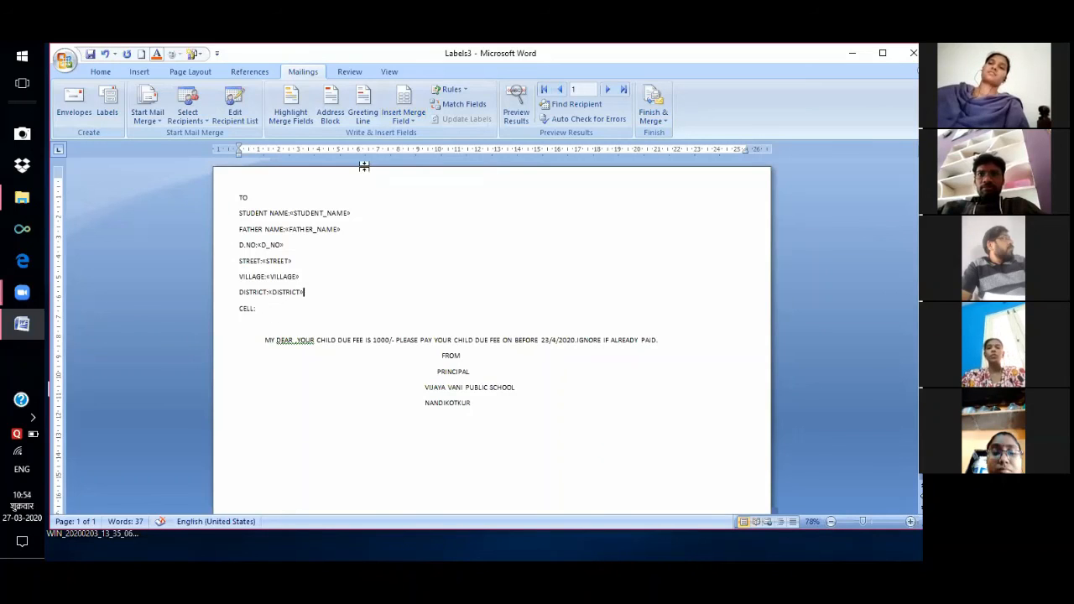
pyautogui.click(414, 117)
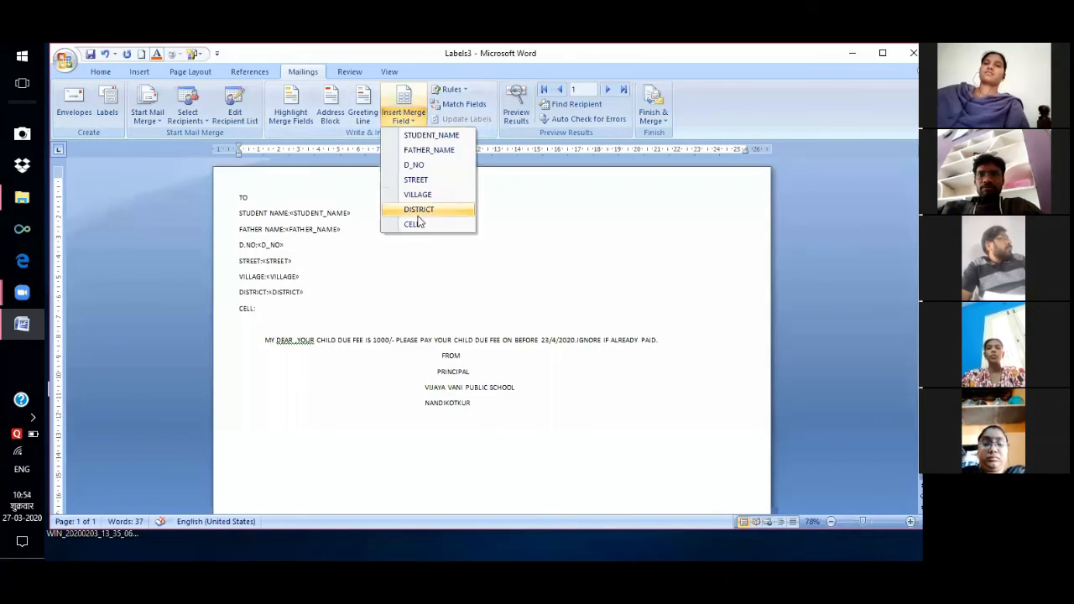
pyautogui.click(412, 225)
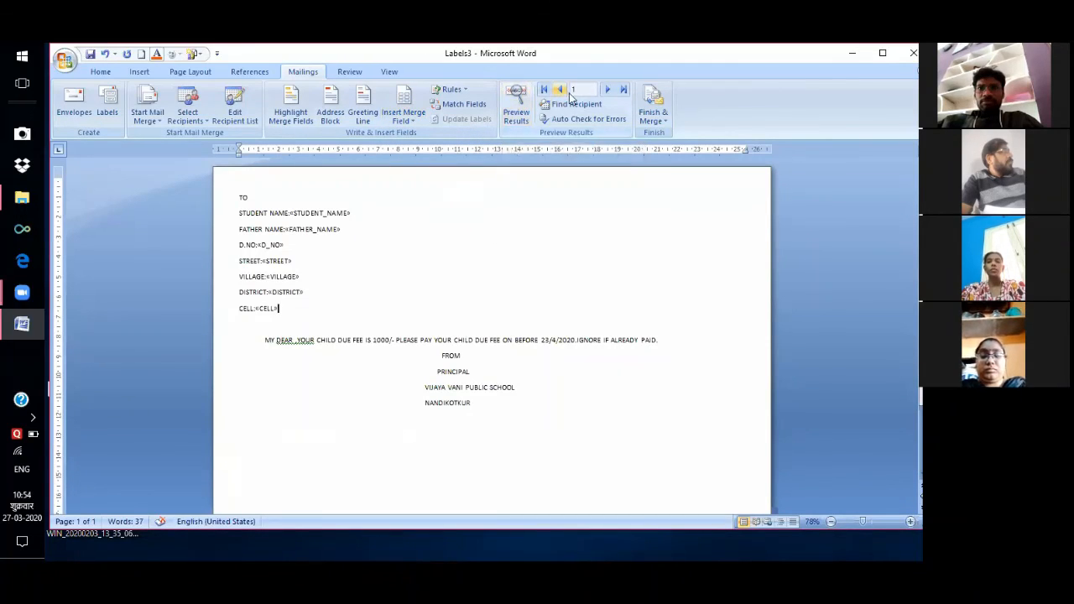
# Preview the letter for records 2 through 4, then choose Edit Individual Documents.
pyautogui.click(520, 97)
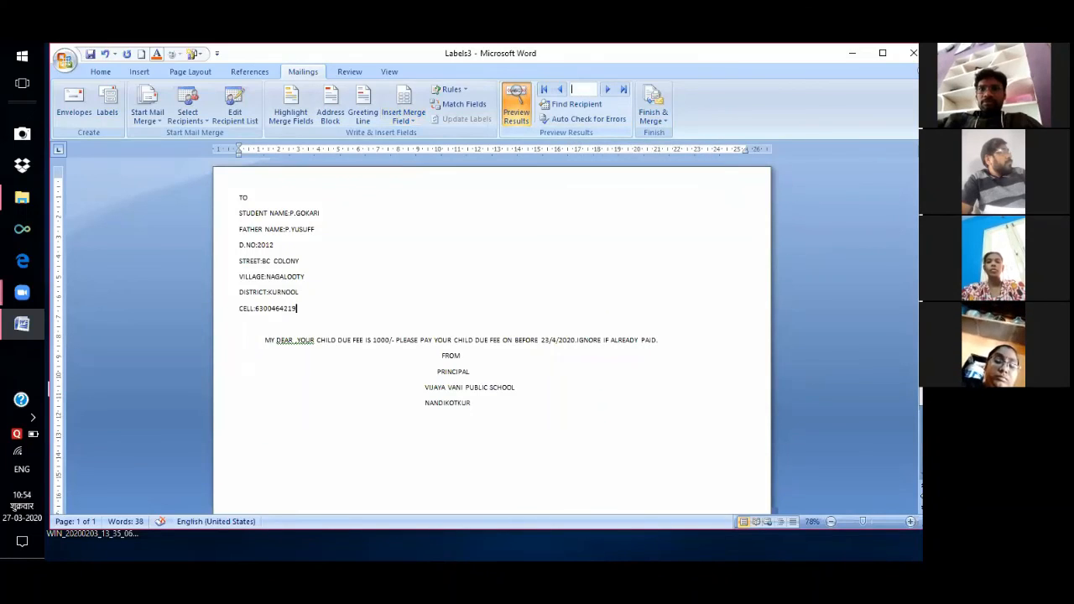
pyautogui.write('2')
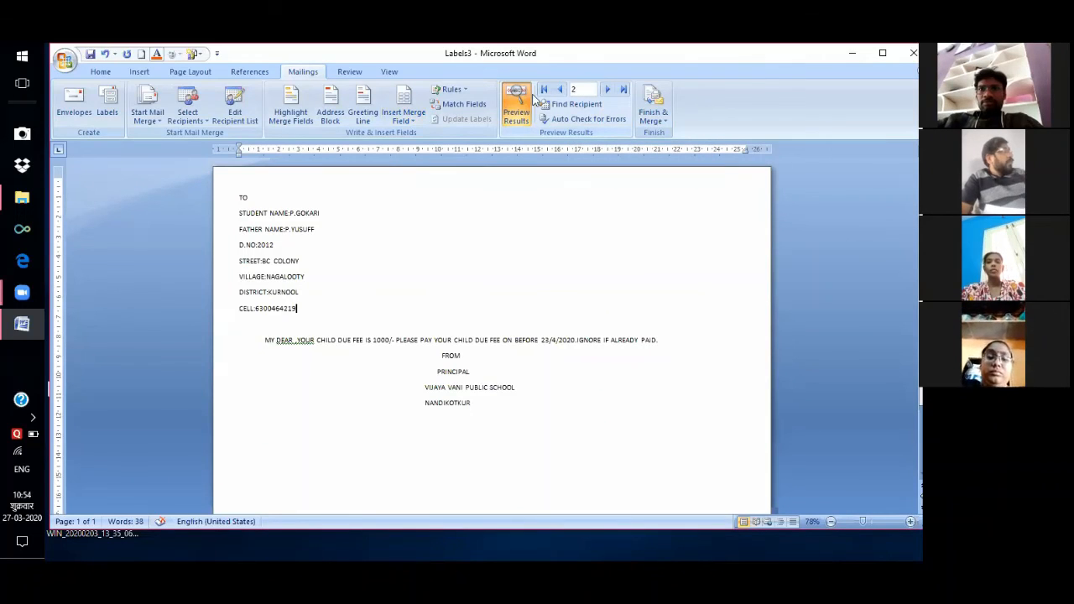
pyautogui.click(519, 99)
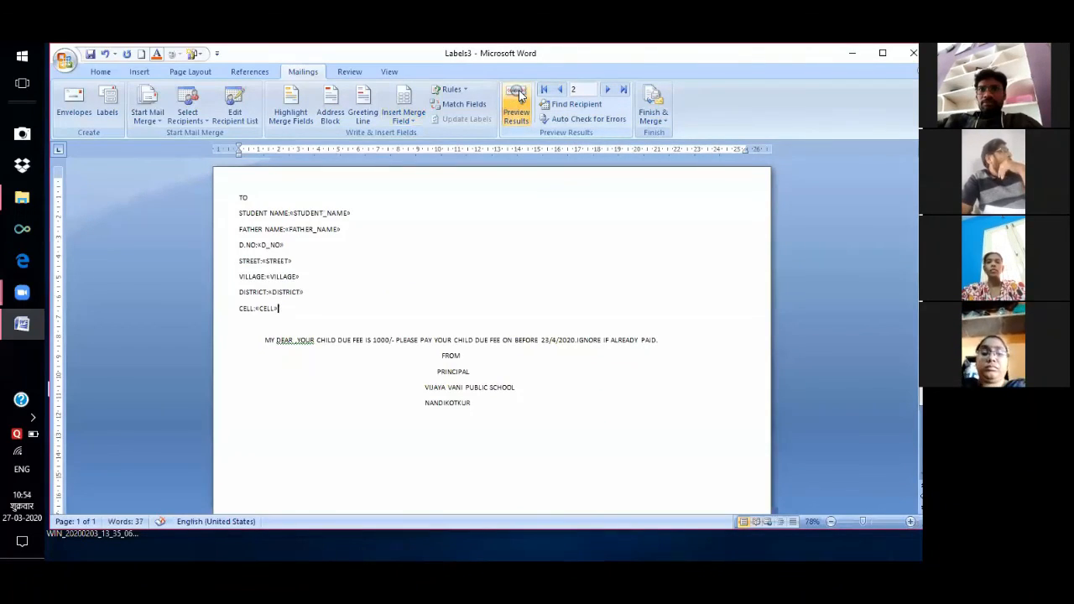
pyautogui.click(519, 95)
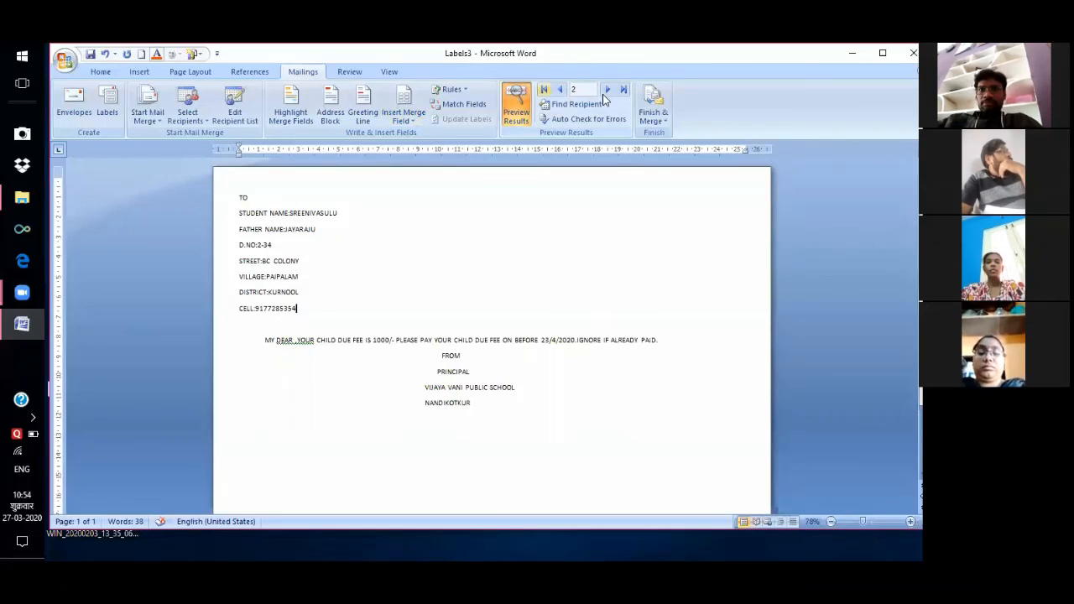
pyautogui.click(606, 90)
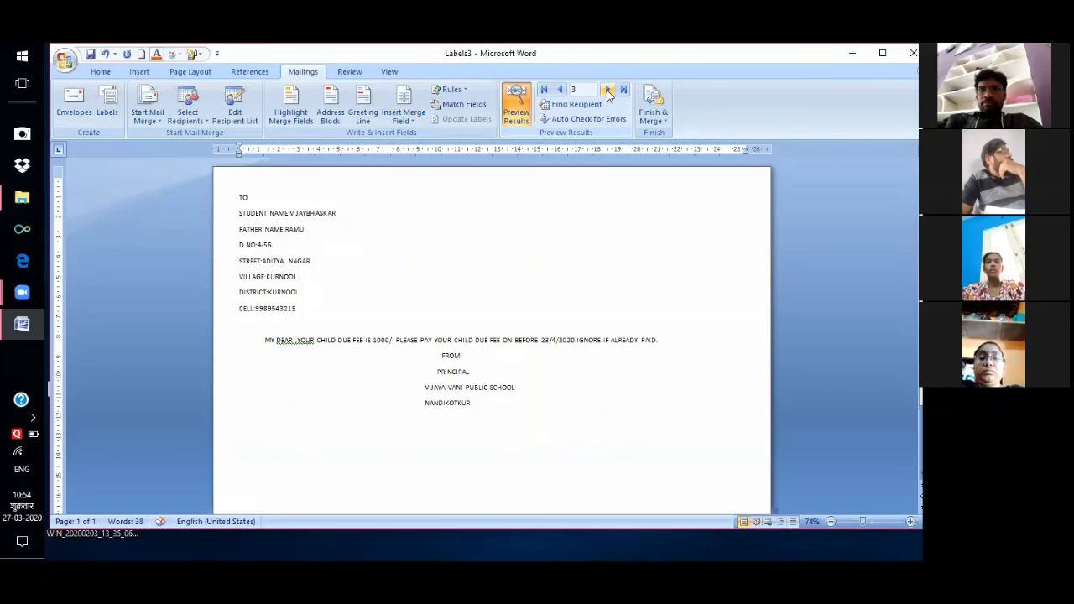
pyautogui.click(607, 90)
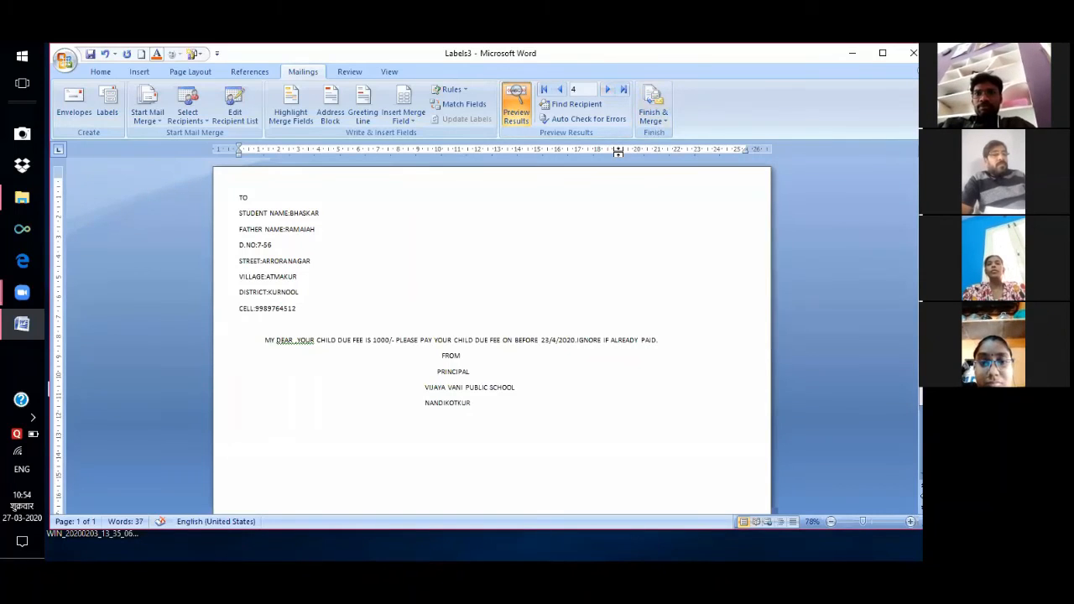
pyautogui.click(670, 125)
pyautogui.click(681, 137)
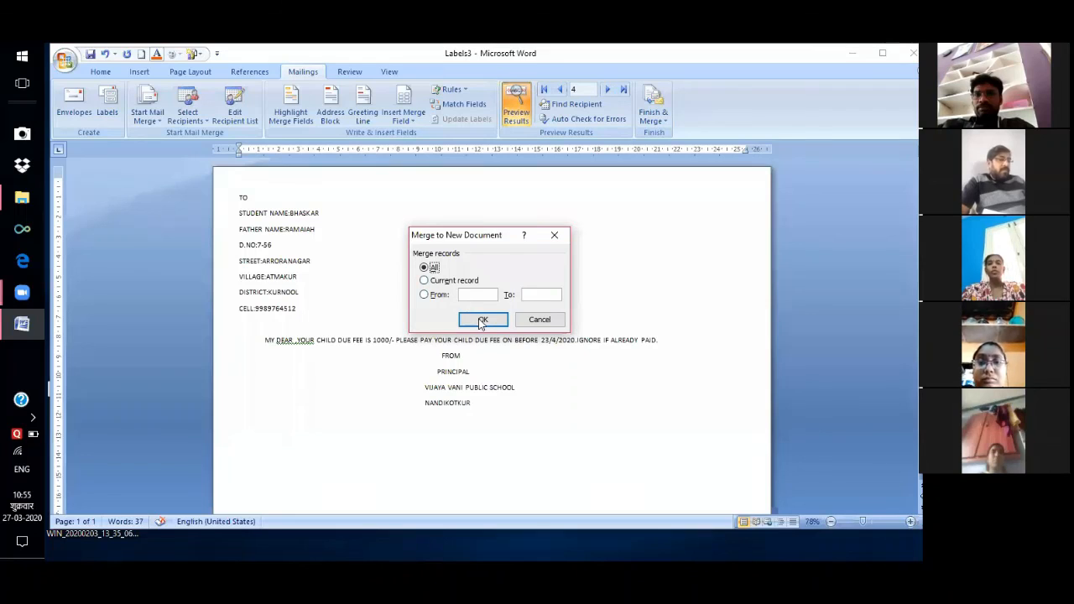
# Merge all records into a new document and review the four letters page by page.
pyautogui.click(480, 321)
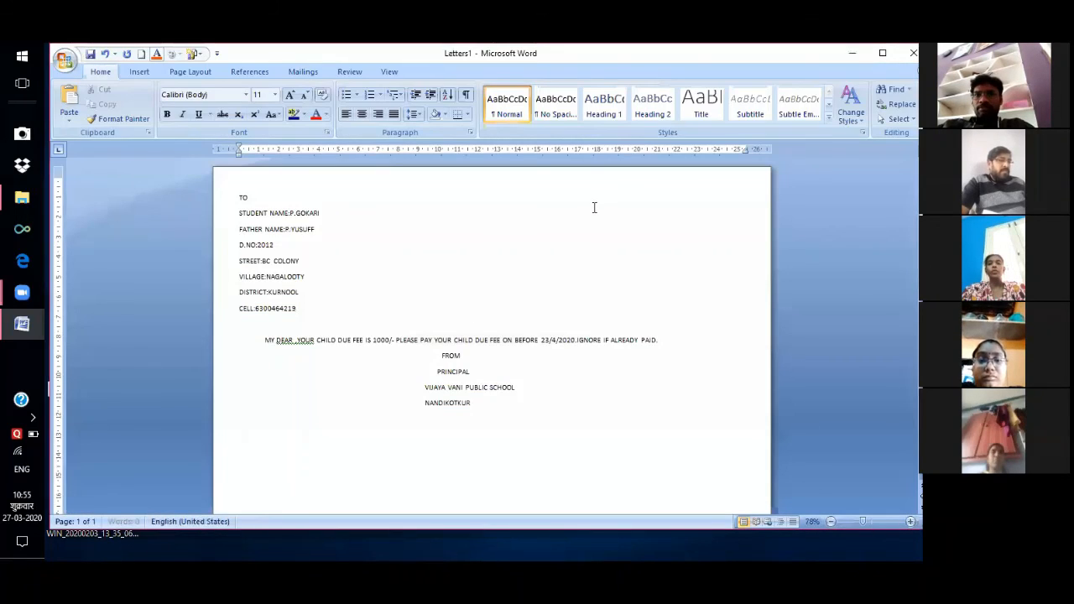
pyautogui.click(851, 522)
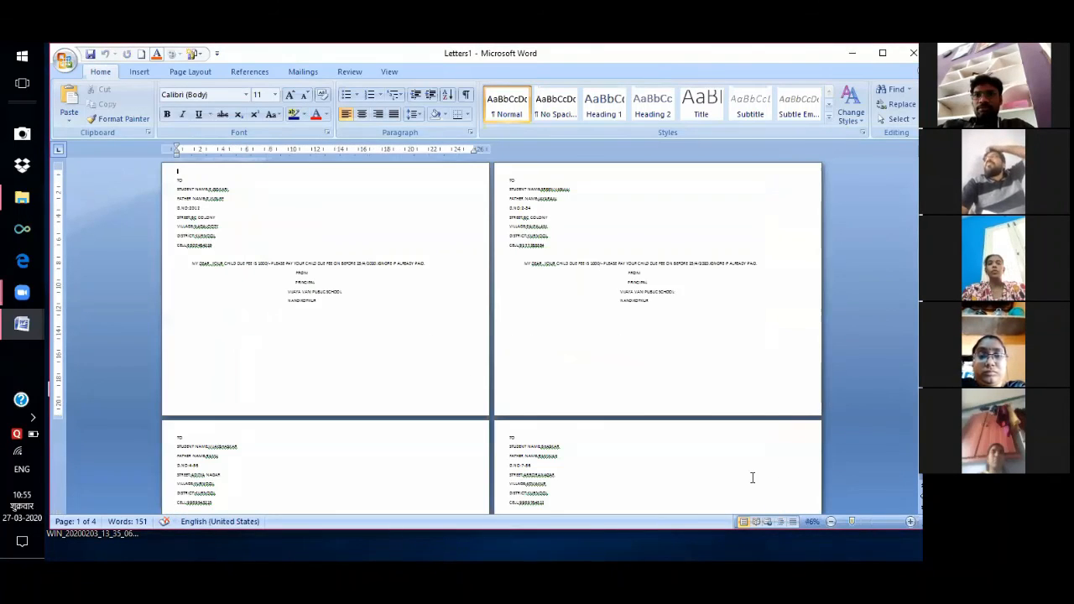
pyautogui.click(864, 522)
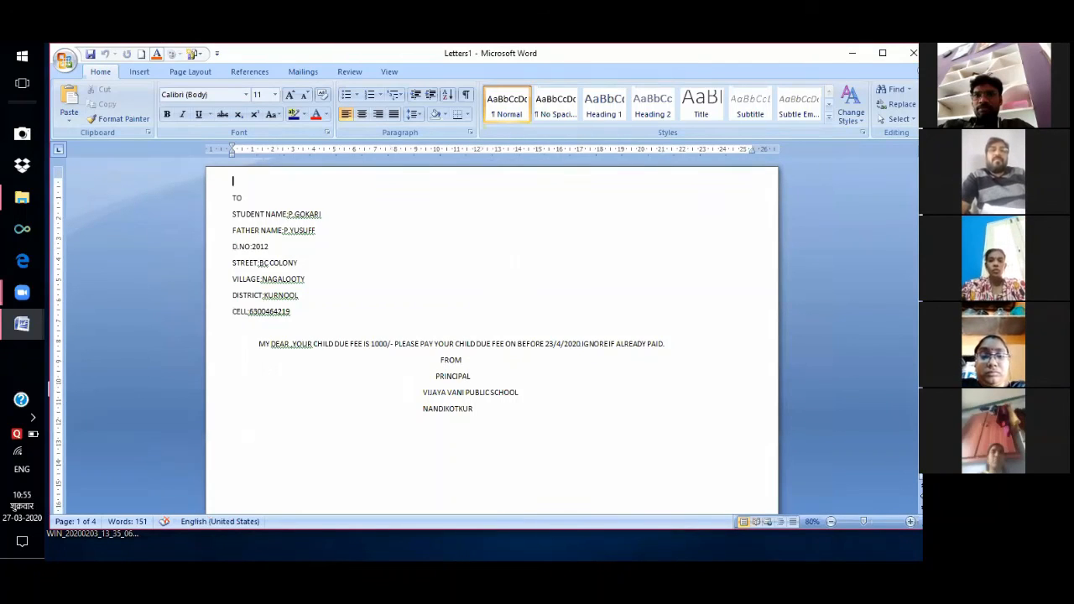
pyautogui.scroll(-3, 492, 335)
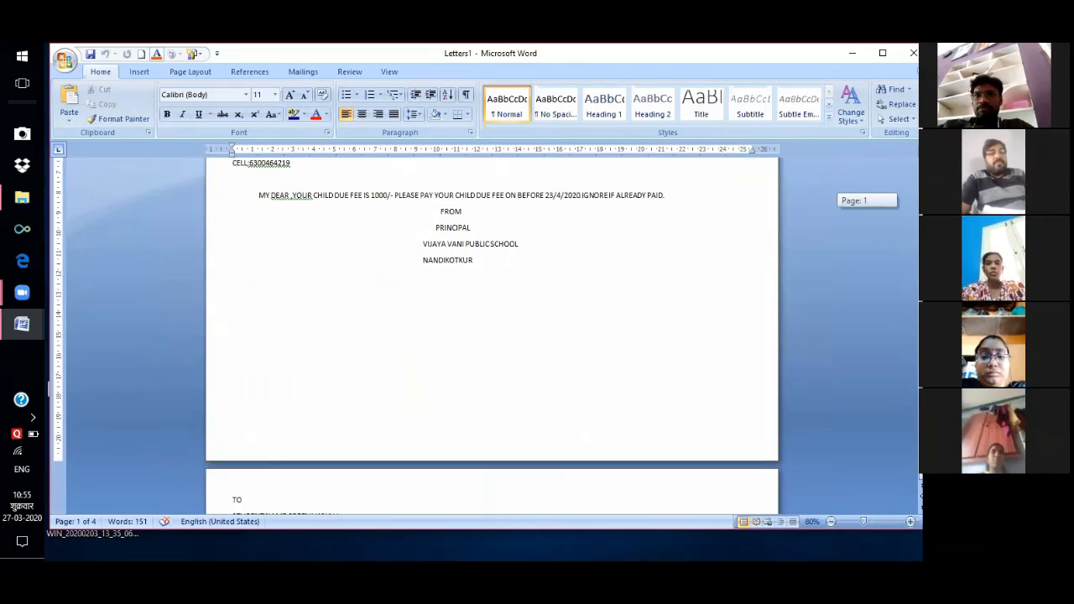
pyautogui.scroll(-4, 492, 336)
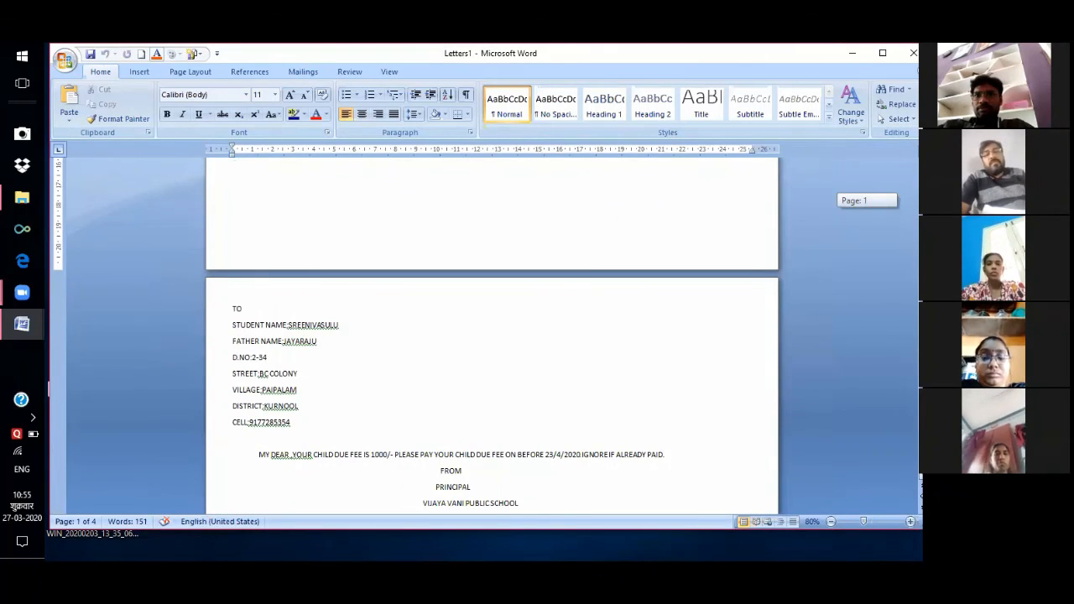
pyautogui.scroll(-2, 492, 336)
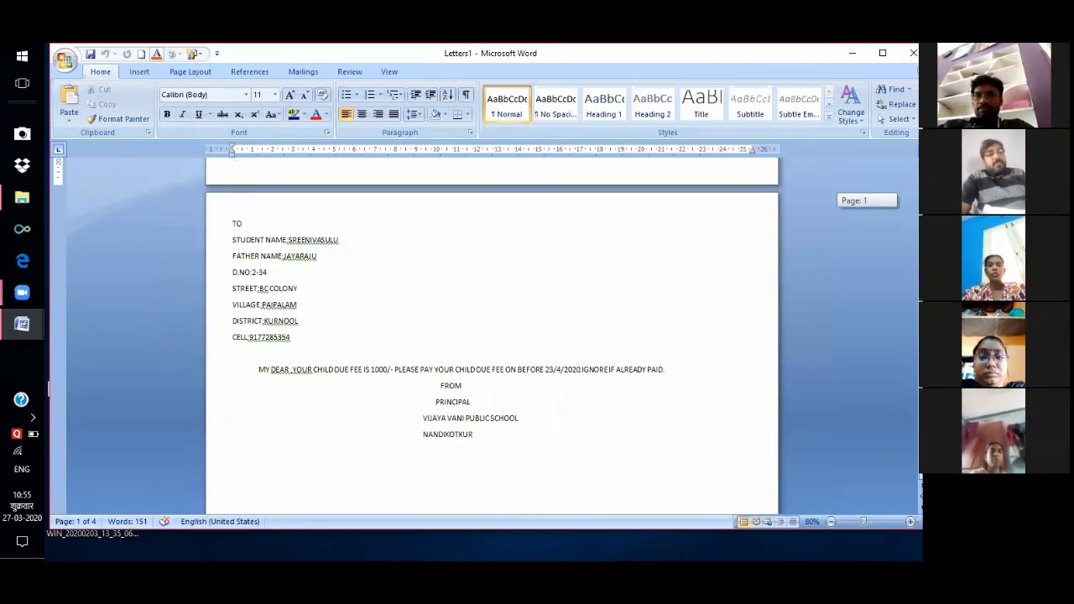
pyautogui.scroll(-1, 492, 335)
pyautogui.scroll(5, 658, 314)
pyautogui.scroll(-10, 658, 313)
pyautogui.scroll(-8, 658, 314)
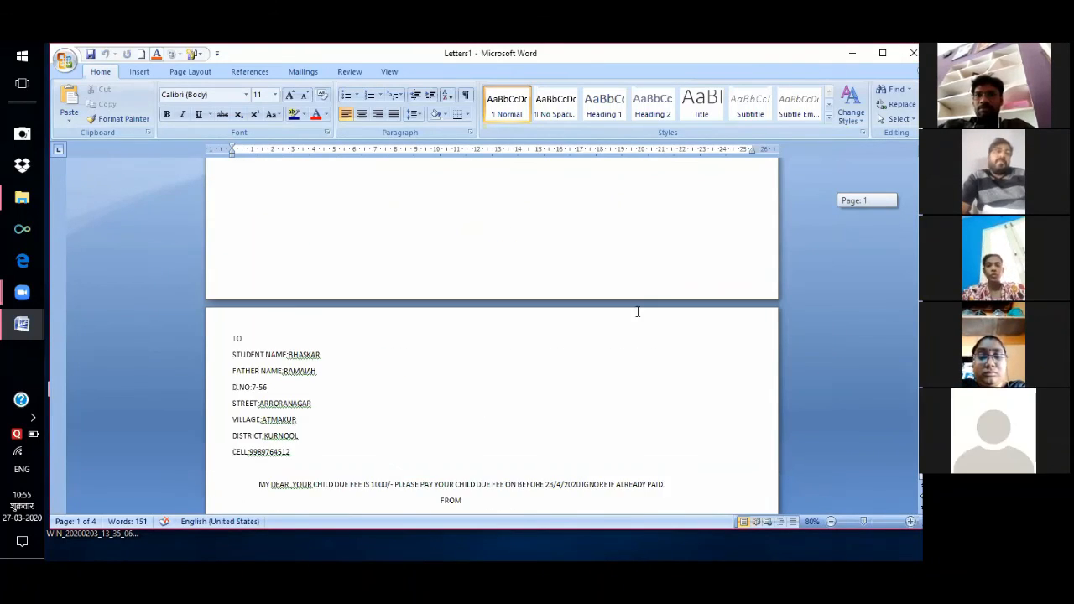
pyautogui.scroll(-15, 638, 313)
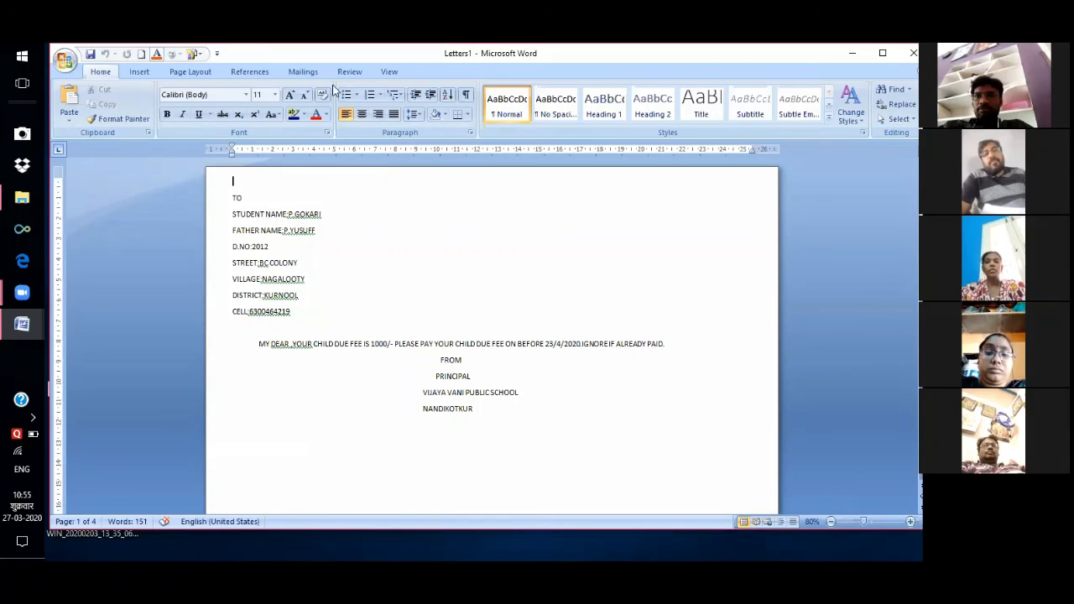
# Run the Step by Step Mail Merge Wizard to step 3 with 'Type a new list' selected.
pyautogui.click(306, 72)
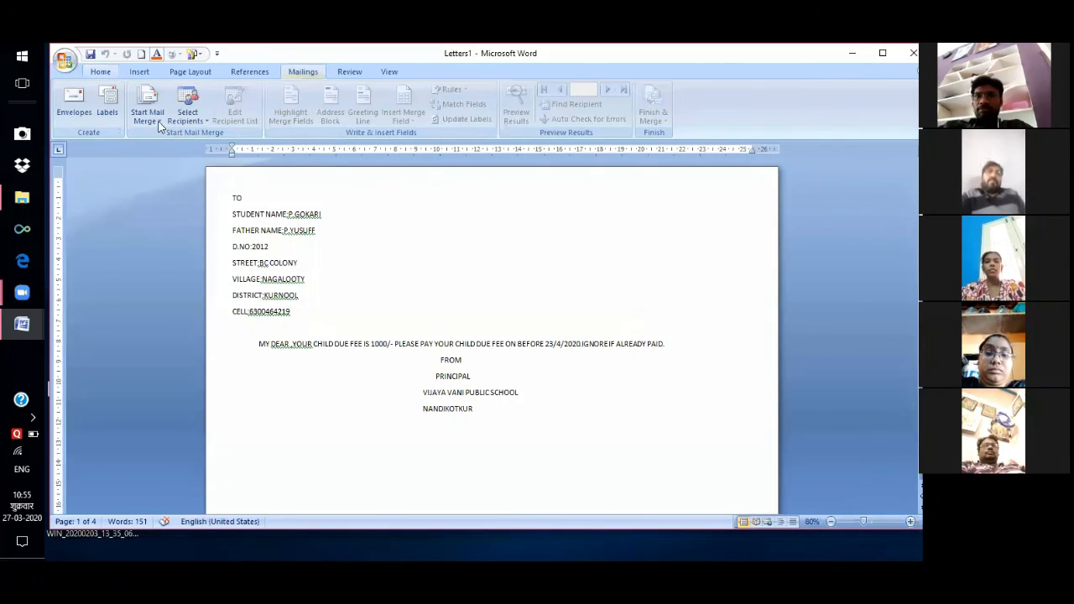
pyautogui.click(147, 118)
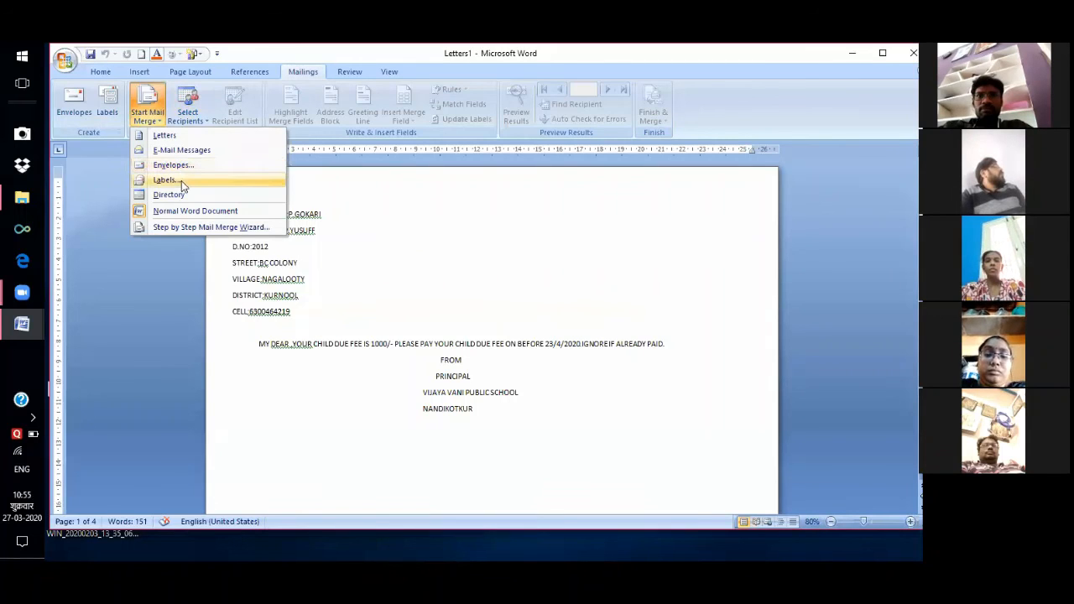
pyautogui.click(256, 228)
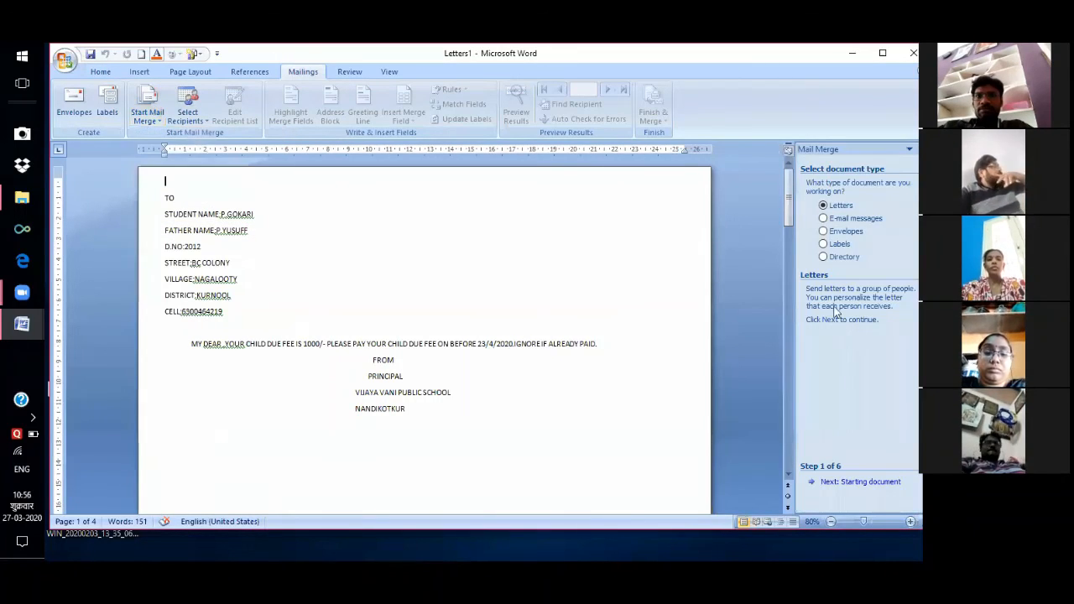
pyautogui.click(872, 484)
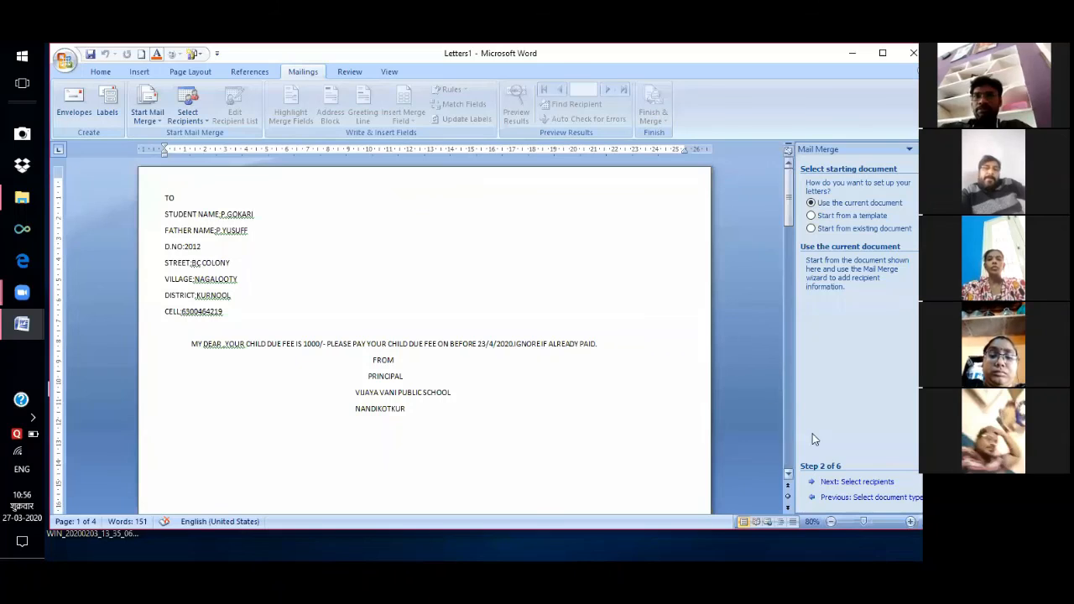
pyautogui.click(865, 484)
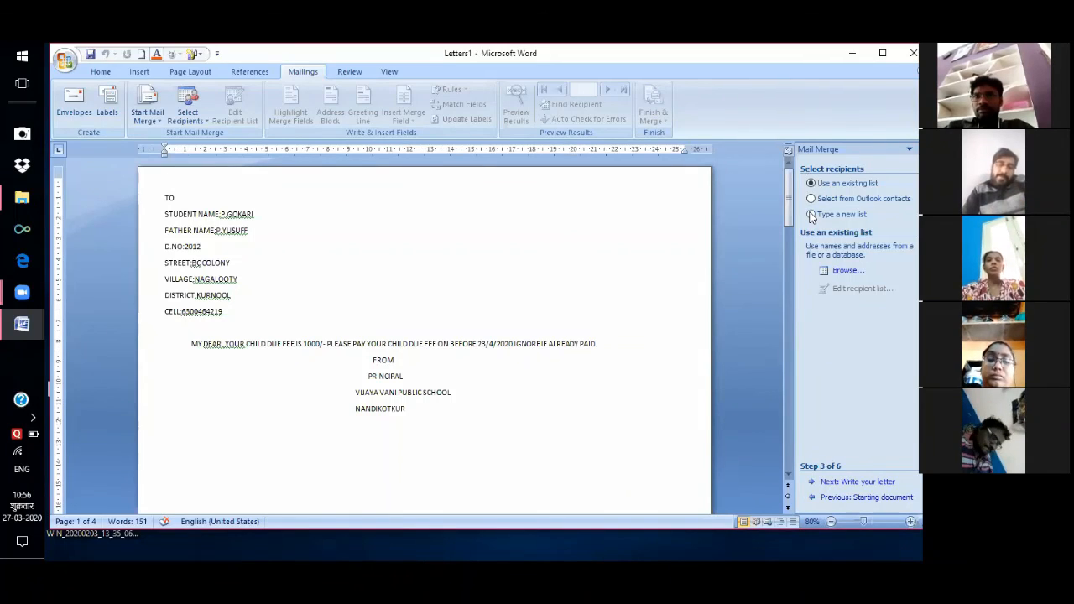
pyautogui.click(812, 215)
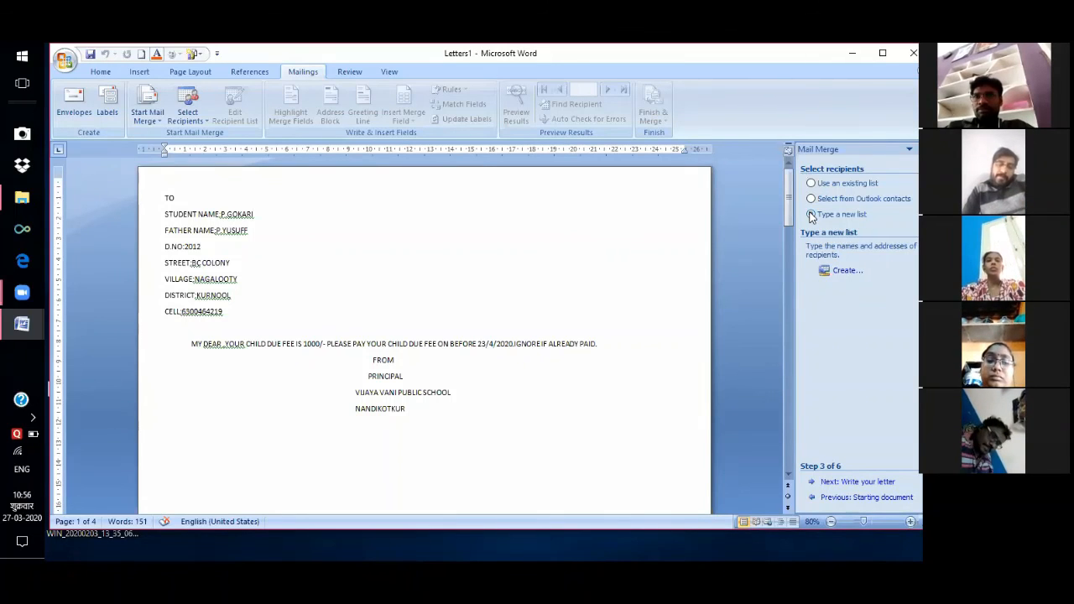
pyautogui.click(844, 272)
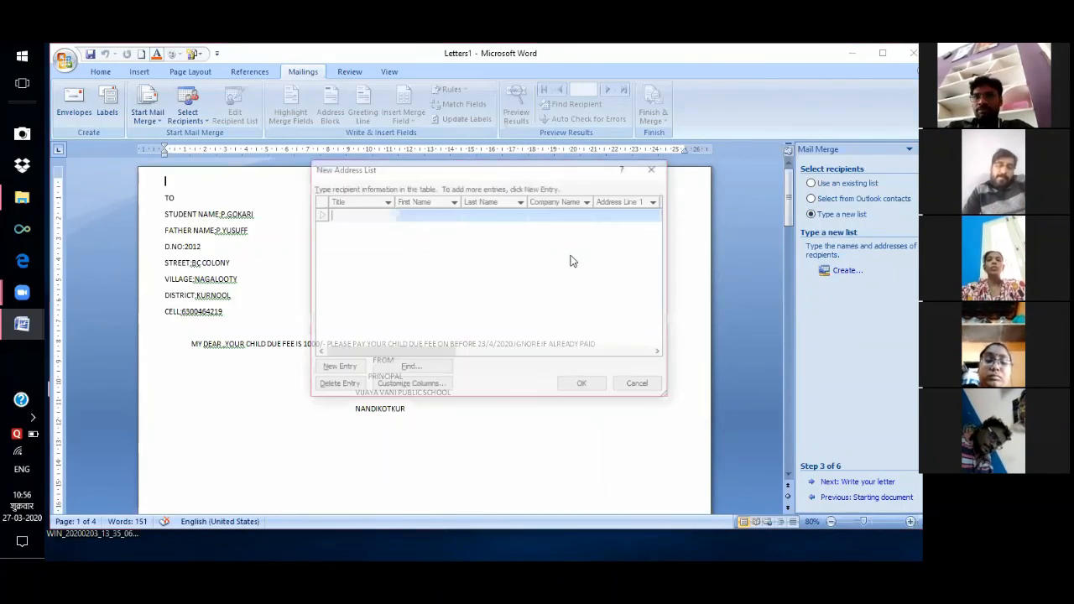
pyautogui.click(654, 169)
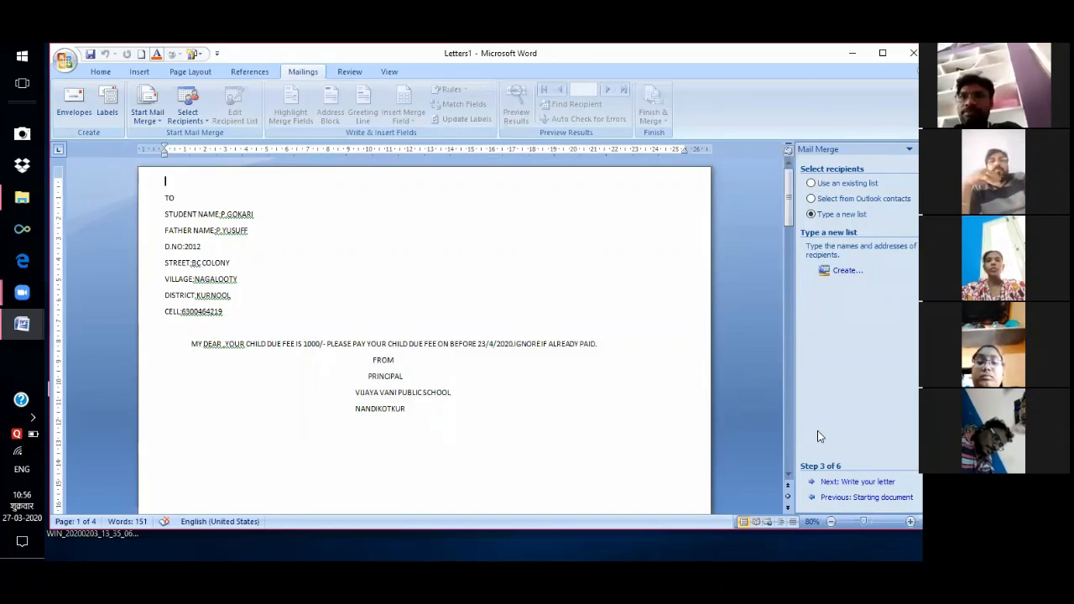
pyautogui.click(855, 484)
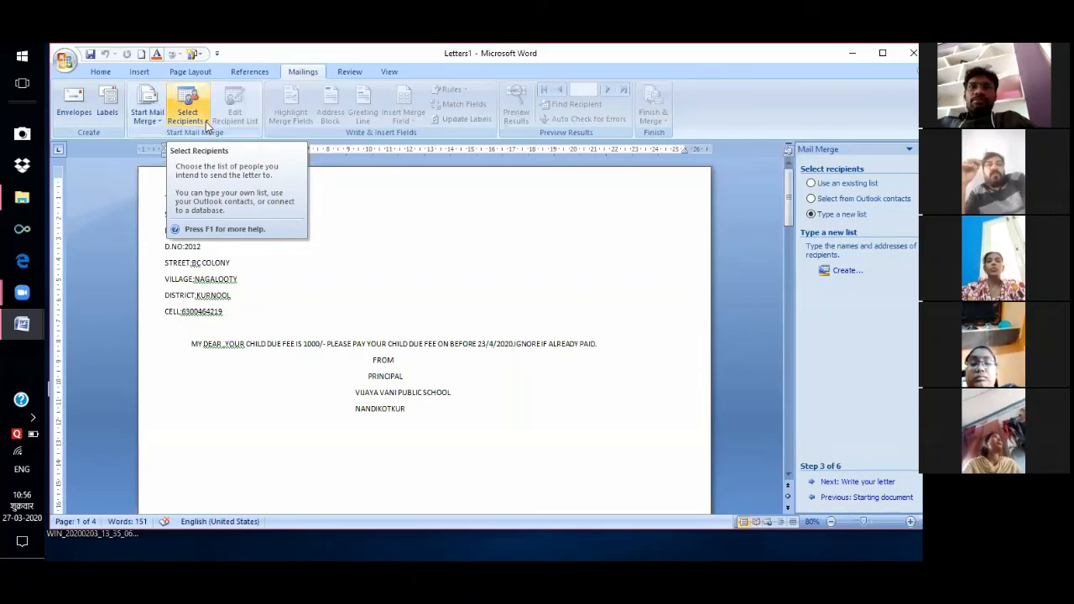
pyautogui.click(206, 123)
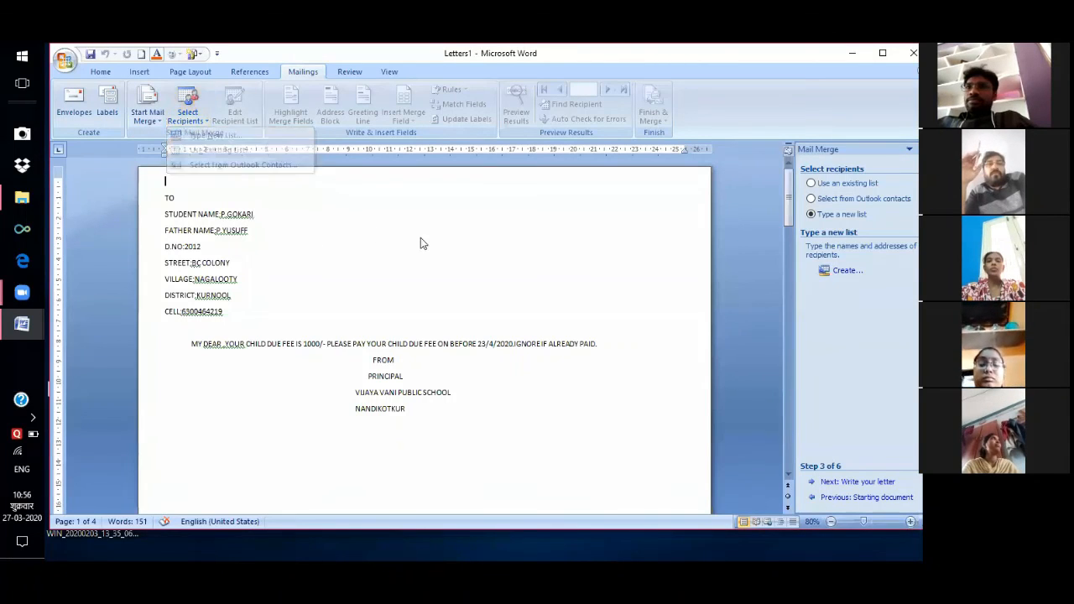